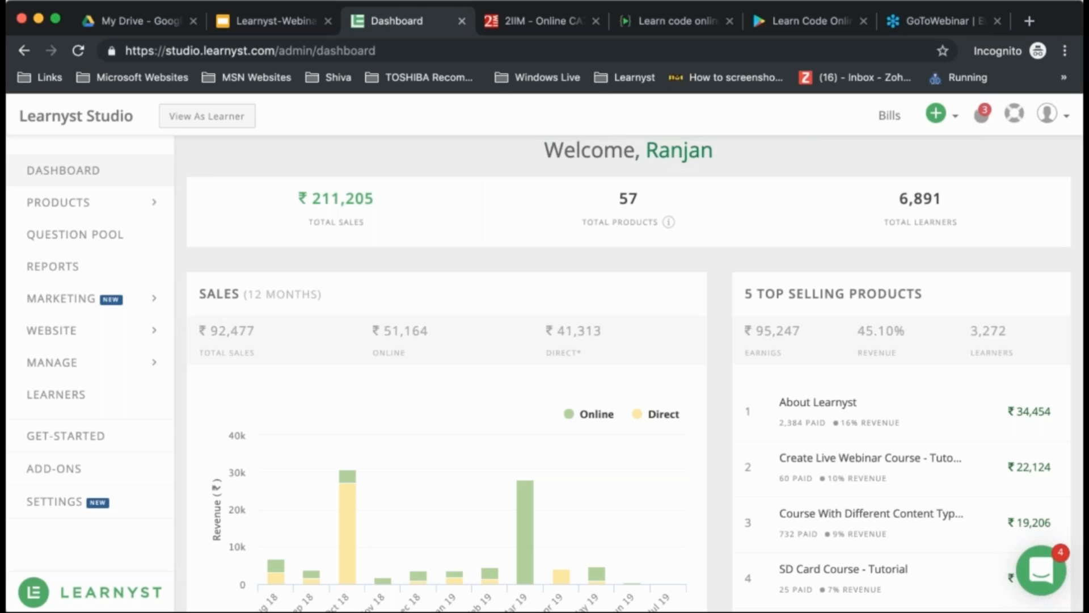
# - Review the dashboard's sales, top selling products, learners, orders and app analytics
pyautogui.scroll(-1, 473, 338)
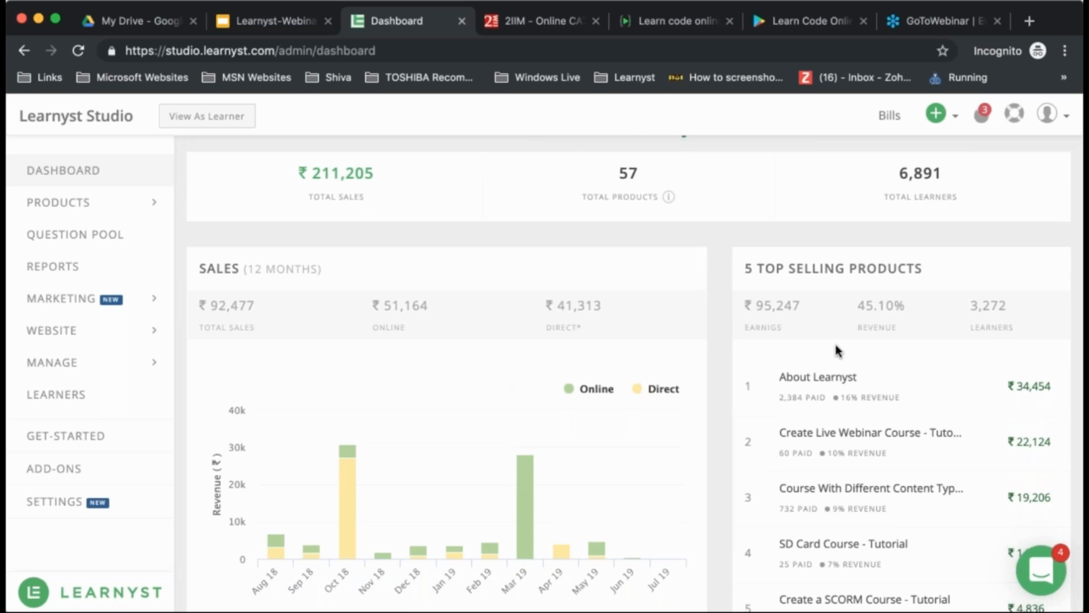
pyautogui.scroll(-15, 836, 347)
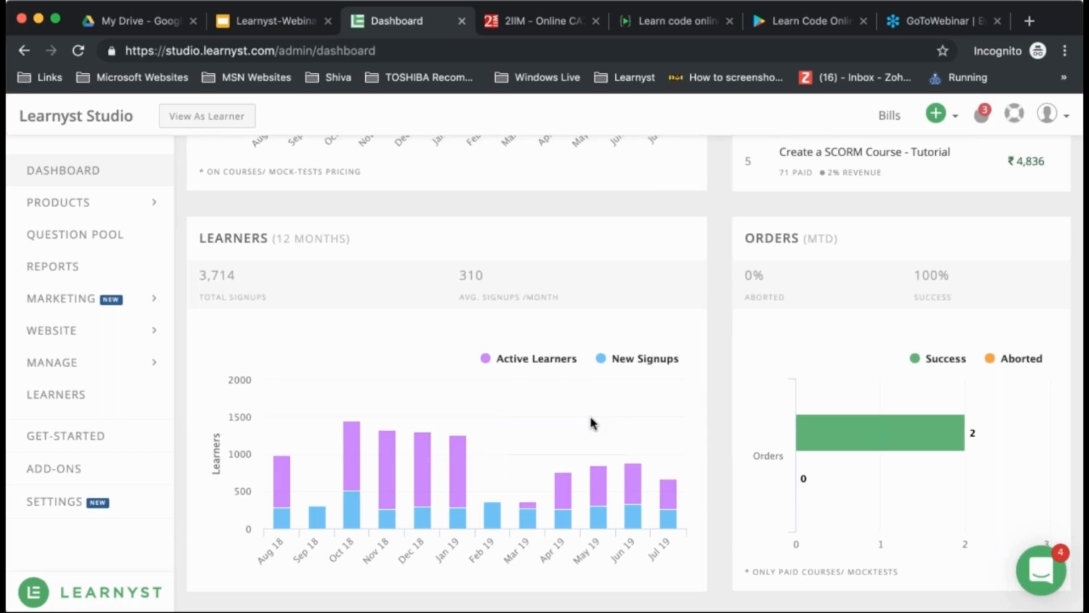
pyautogui.scroll(-10, 591, 419)
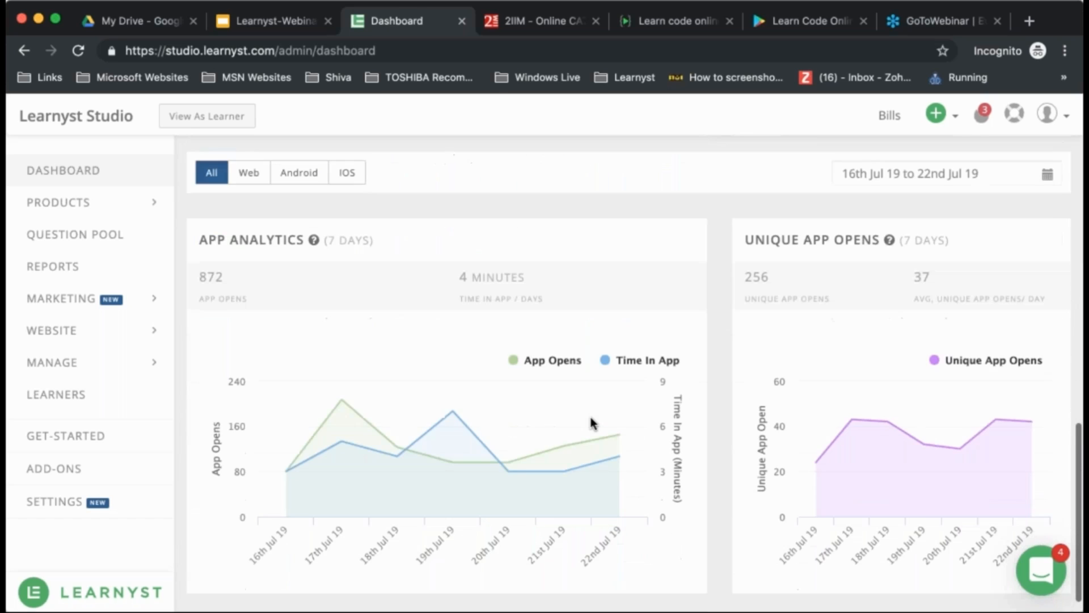
pyautogui.scroll(5, 591, 423)
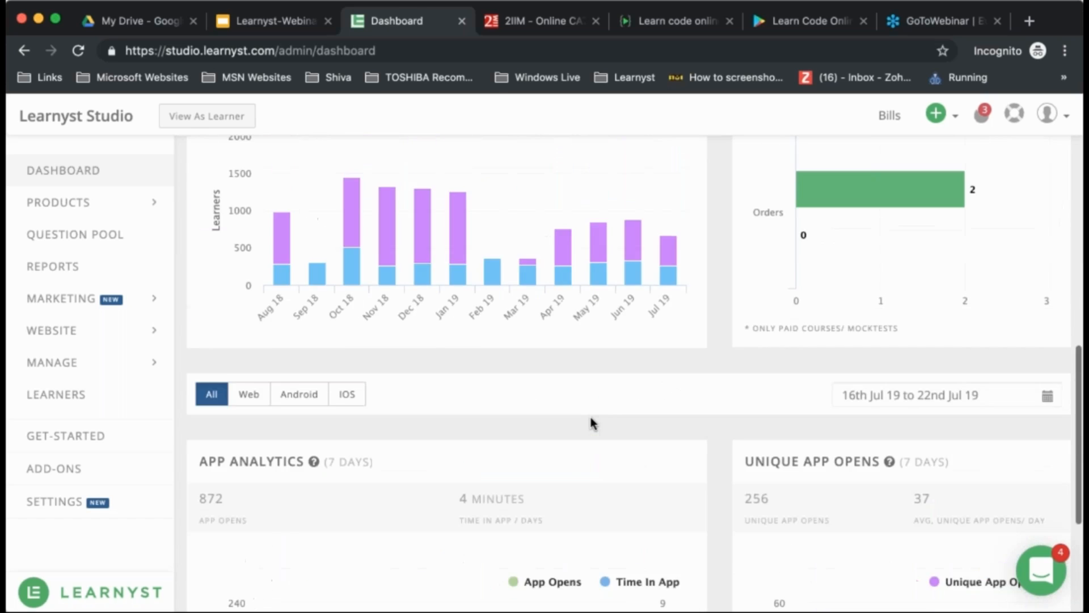
pyautogui.scroll(-5, 590, 423)
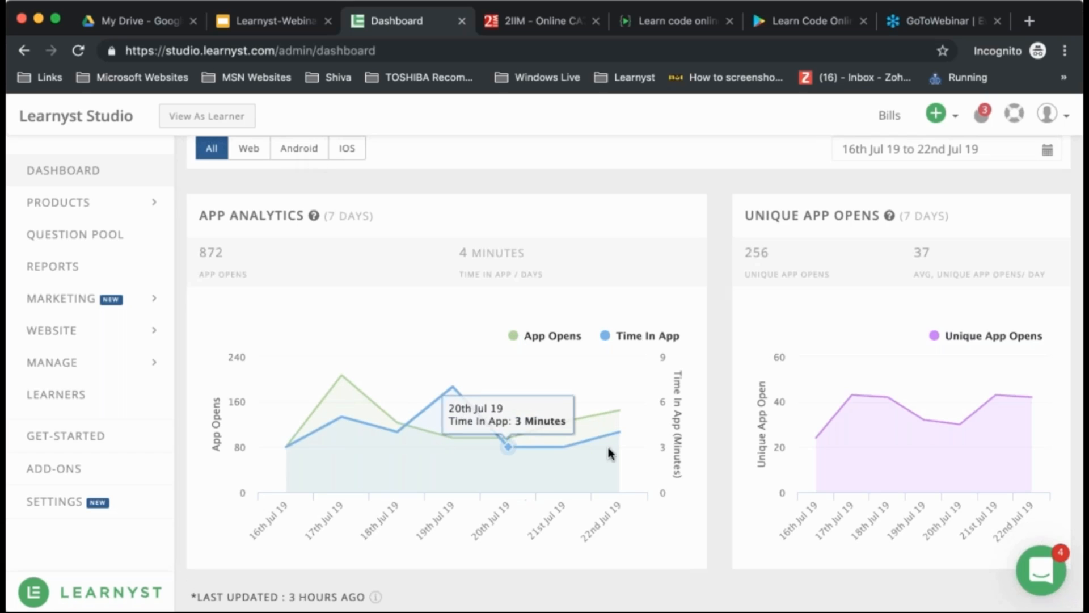
pyautogui.moveTo(621, 437)
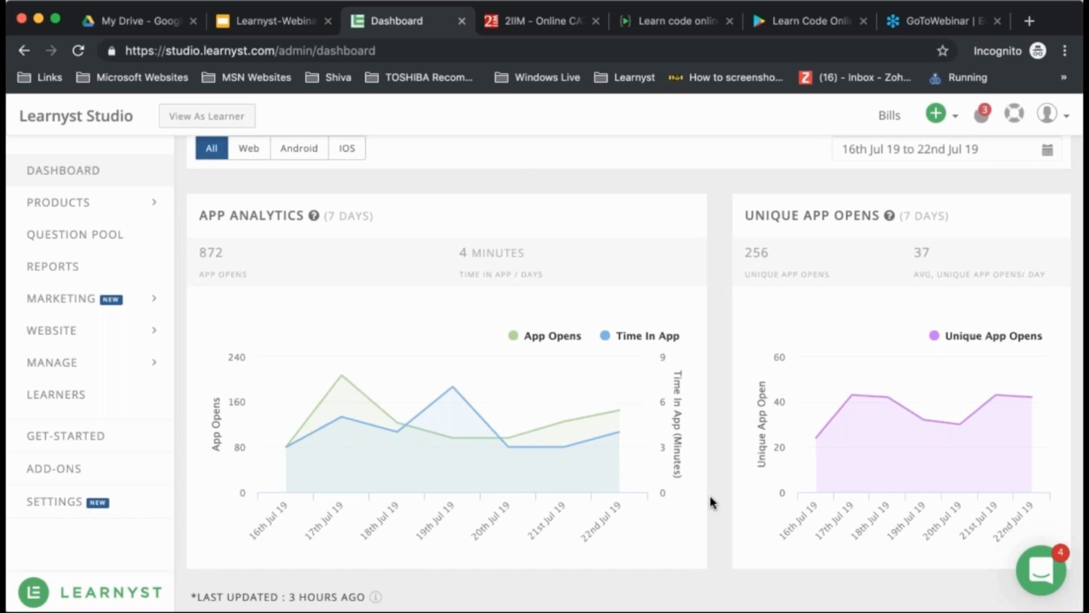
pyautogui.scroll(15, 710, 496)
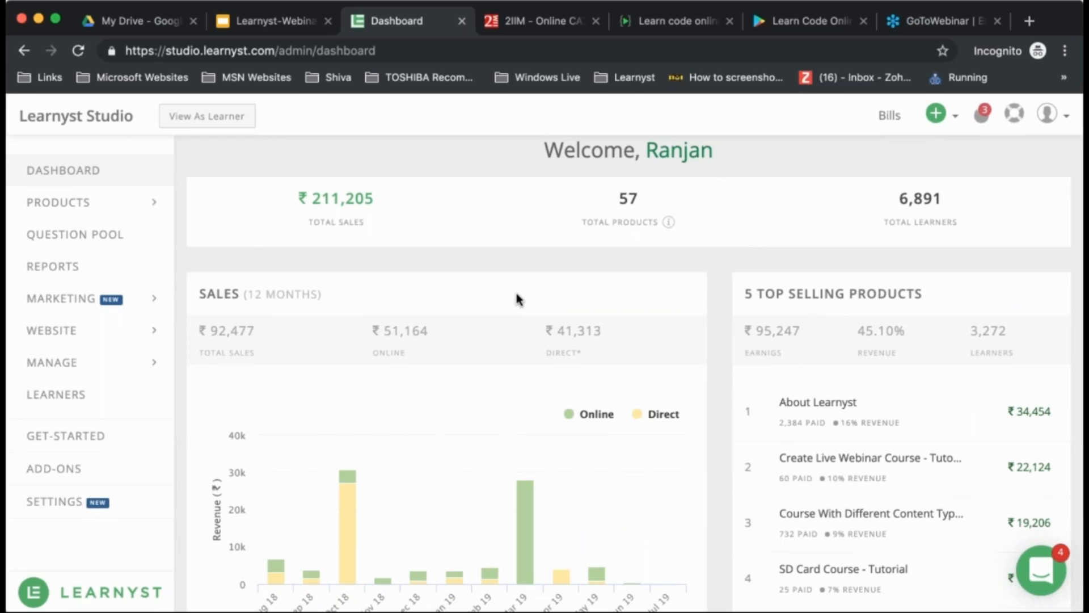
pyautogui.moveTo(562, 222)
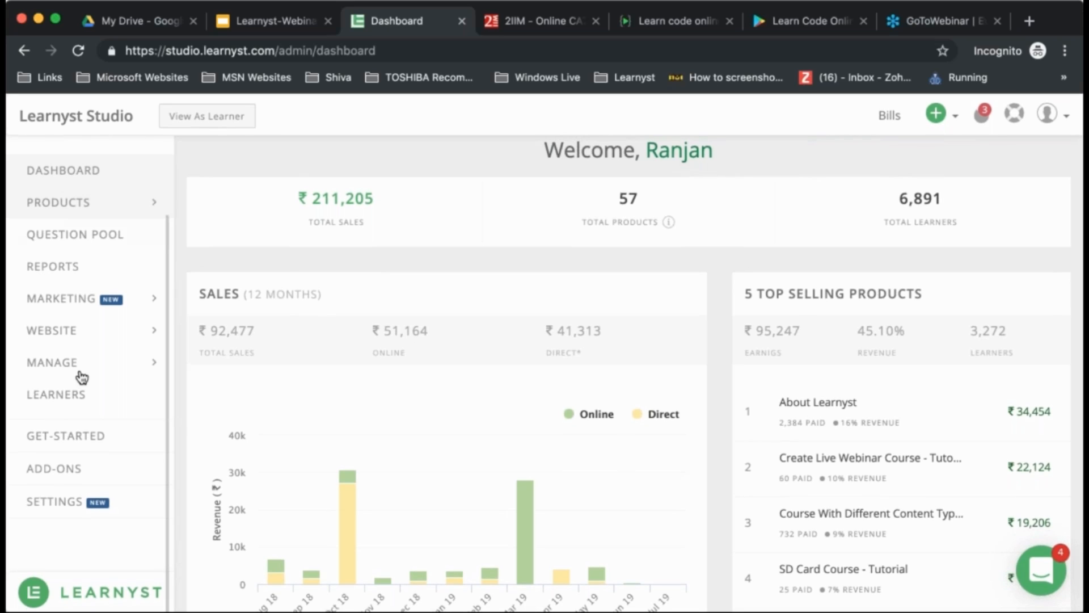
# - Try to open the website's Site Builder, and log in to Learnyst Studio again with the prefilled credentials
pyautogui.click(116, 338)
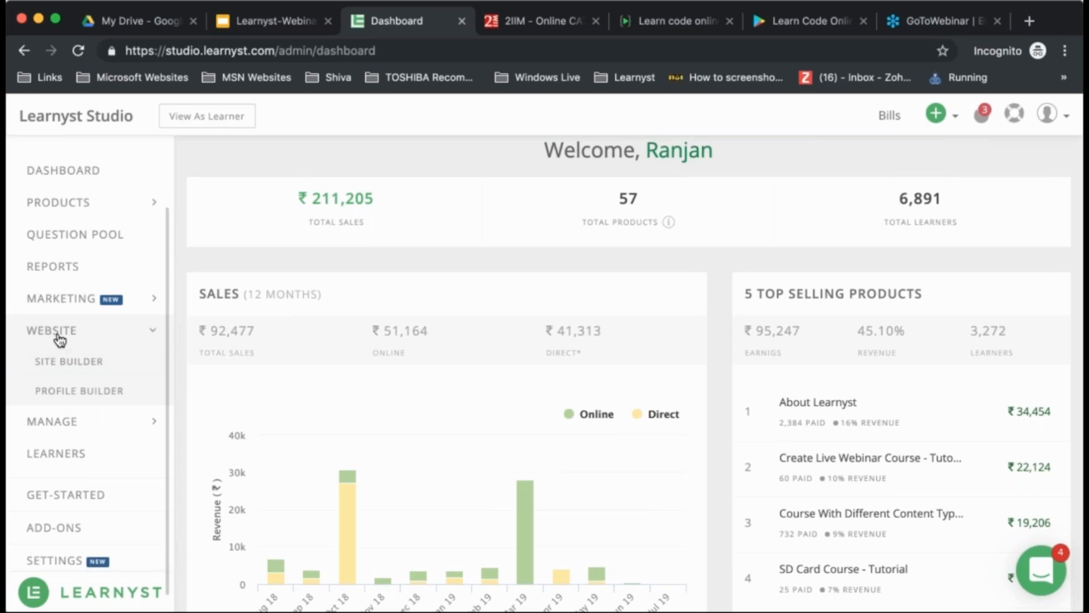
pyautogui.click(61, 365)
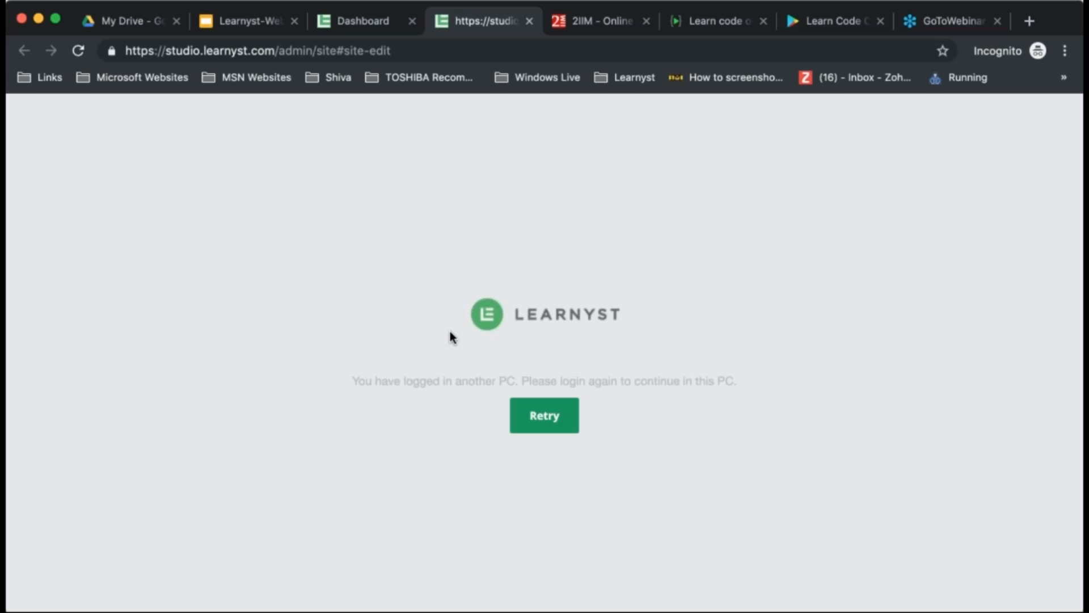
pyautogui.click(543, 417)
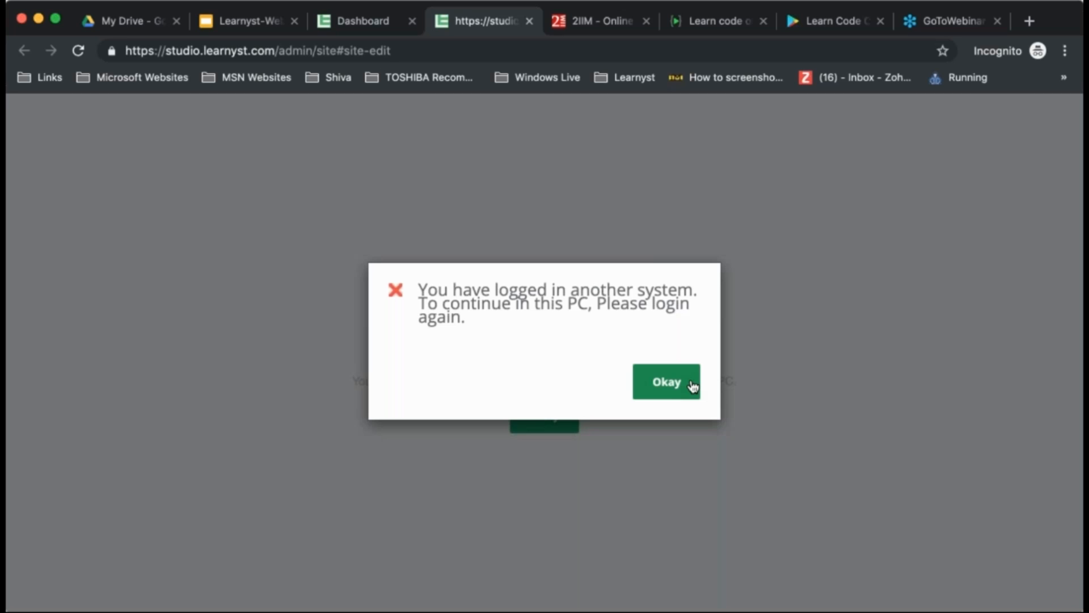
pyautogui.click(666, 382)
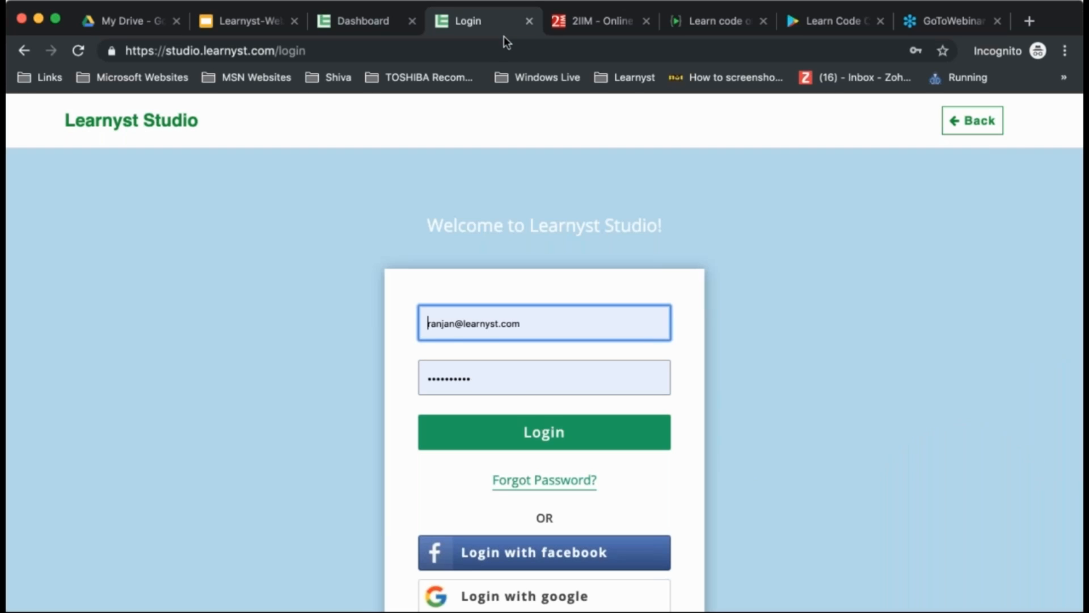
pyautogui.click(544, 432)
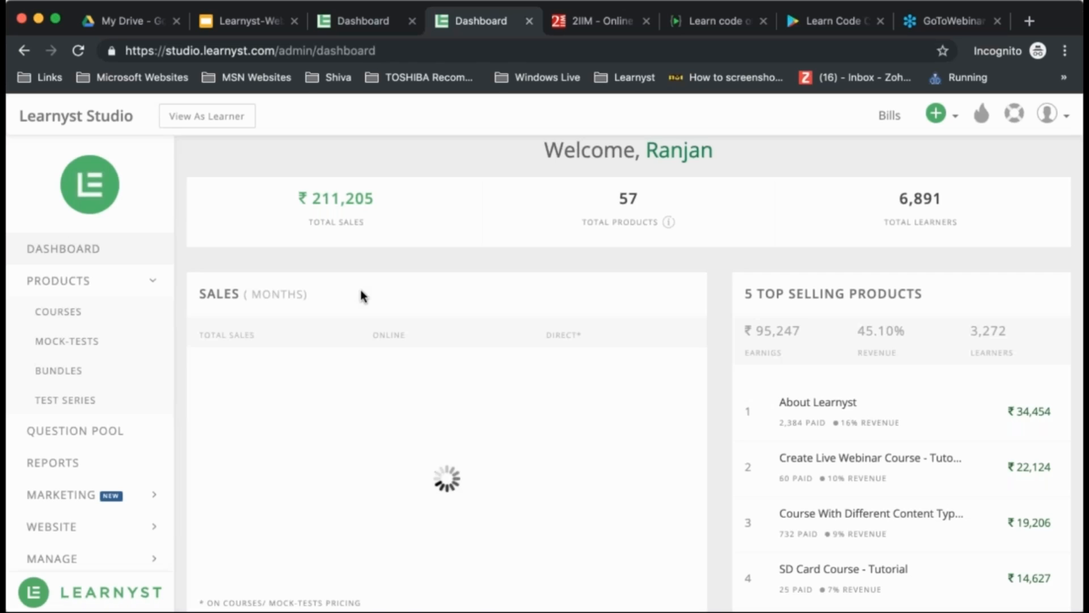
# - View the courses list, and open the website in the Site Builder
pyautogui.click(79, 315)
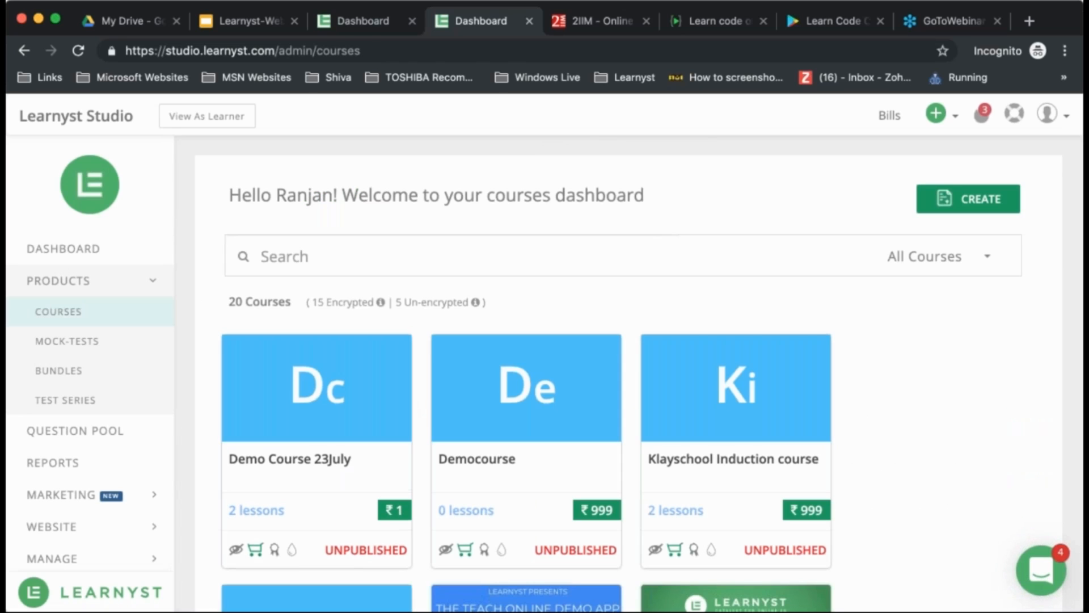
pyautogui.scroll(-2, 76, 505)
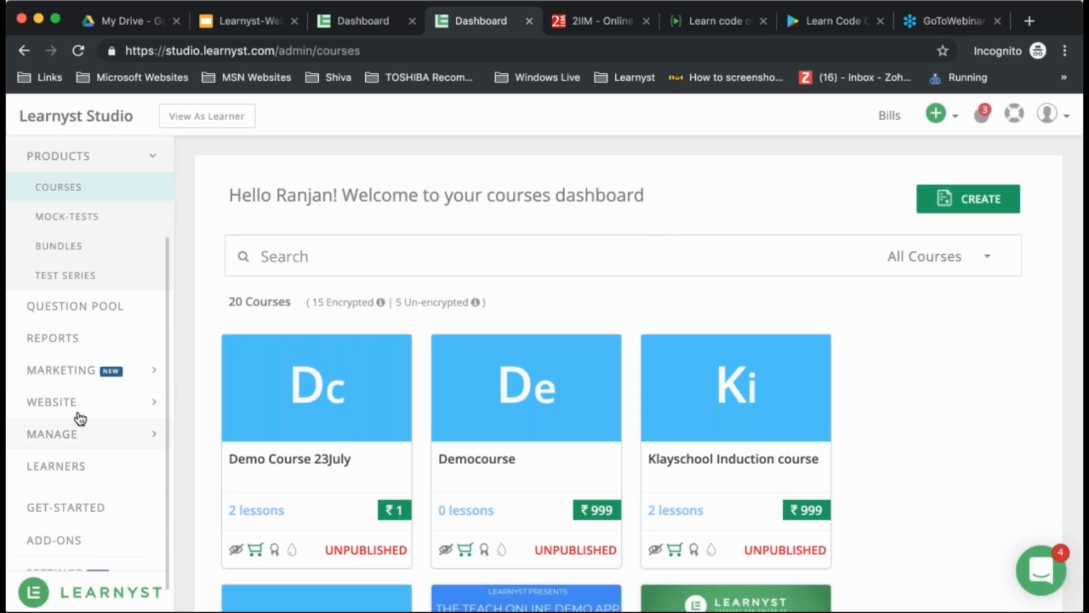
pyautogui.click(80, 404)
pyautogui.click(117, 316)
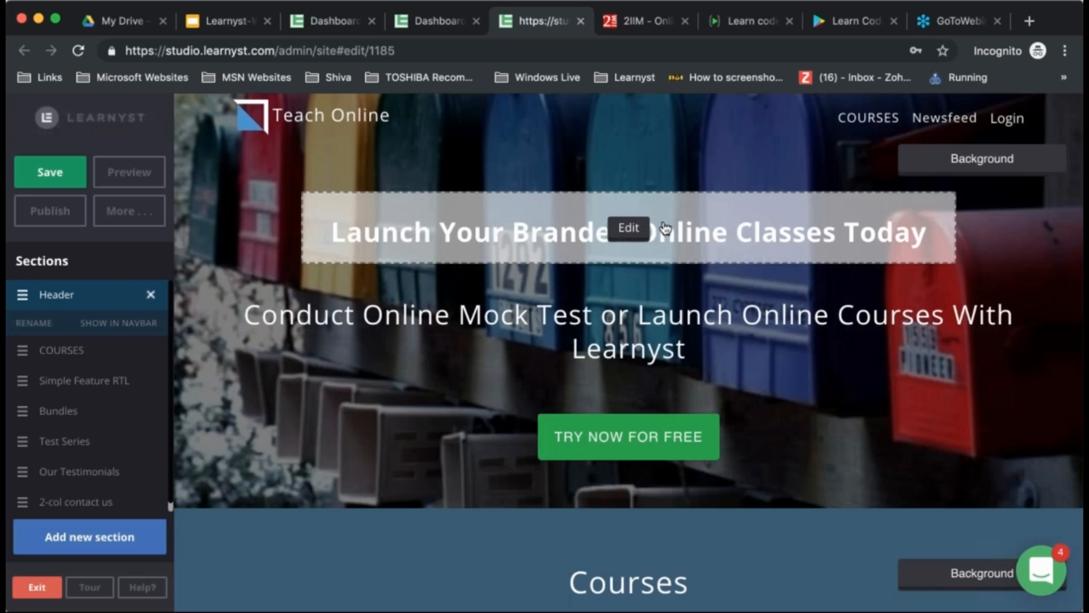
pyautogui.click(631, 236)
pyautogui.click(559, 262)
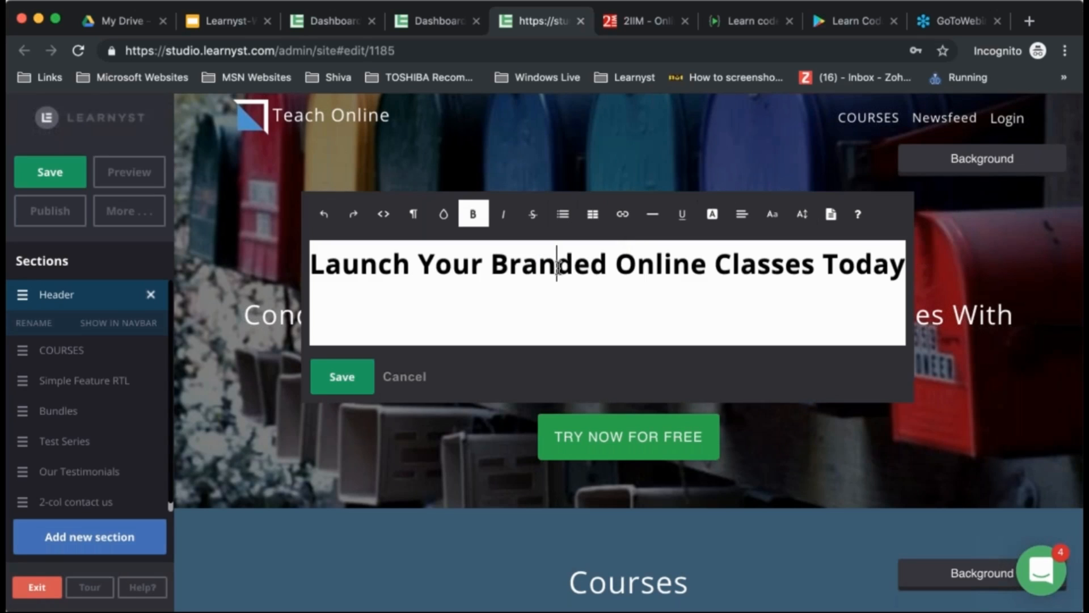
pyautogui.click(653, 277)
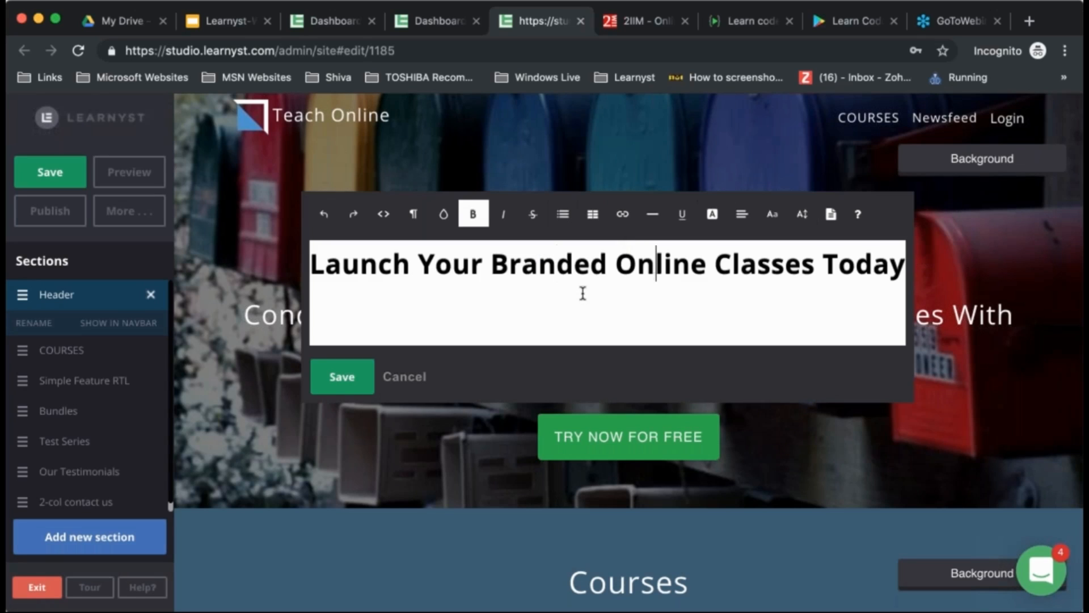
pyautogui.click(405, 377)
# - Start replacing the Header section's background image and show the Business images of the image library
pyautogui.click(983, 162)
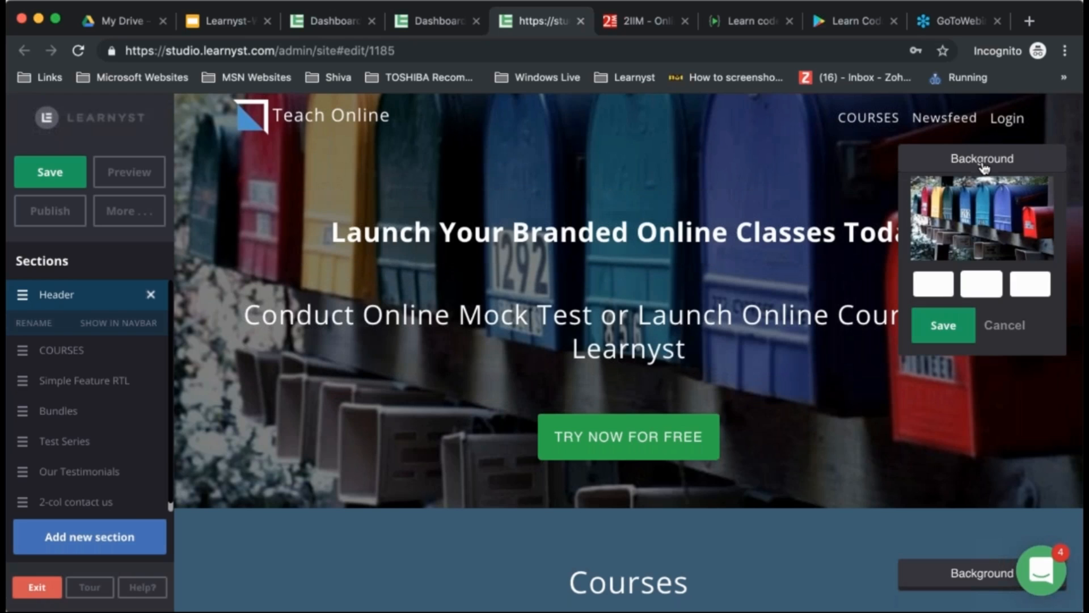
pyautogui.moveTo(984, 216)
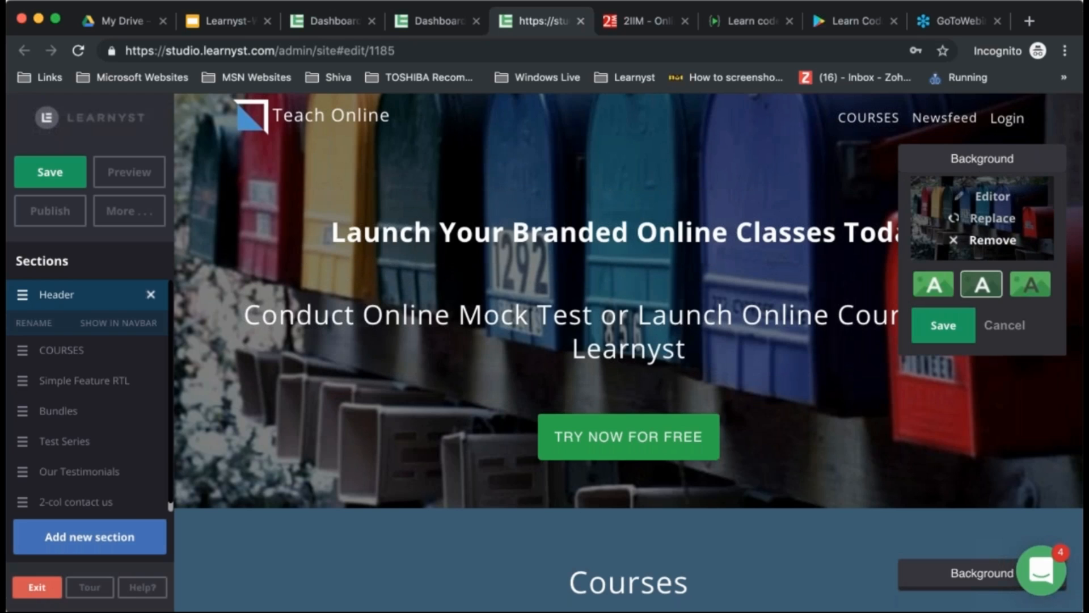
pyautogui.click(991, 218)
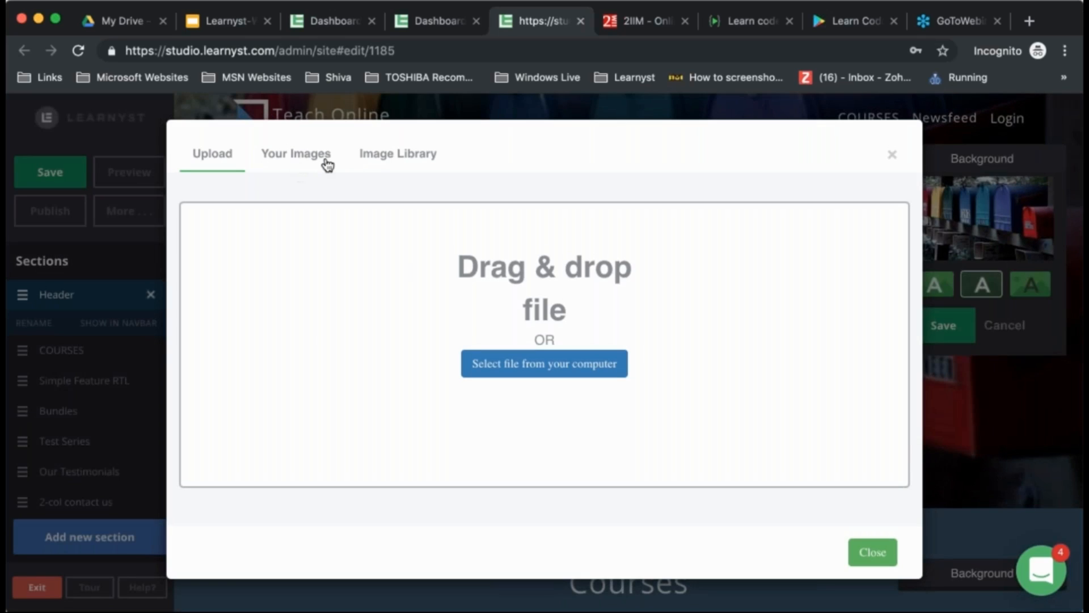
pyautogui.click(405, 152)
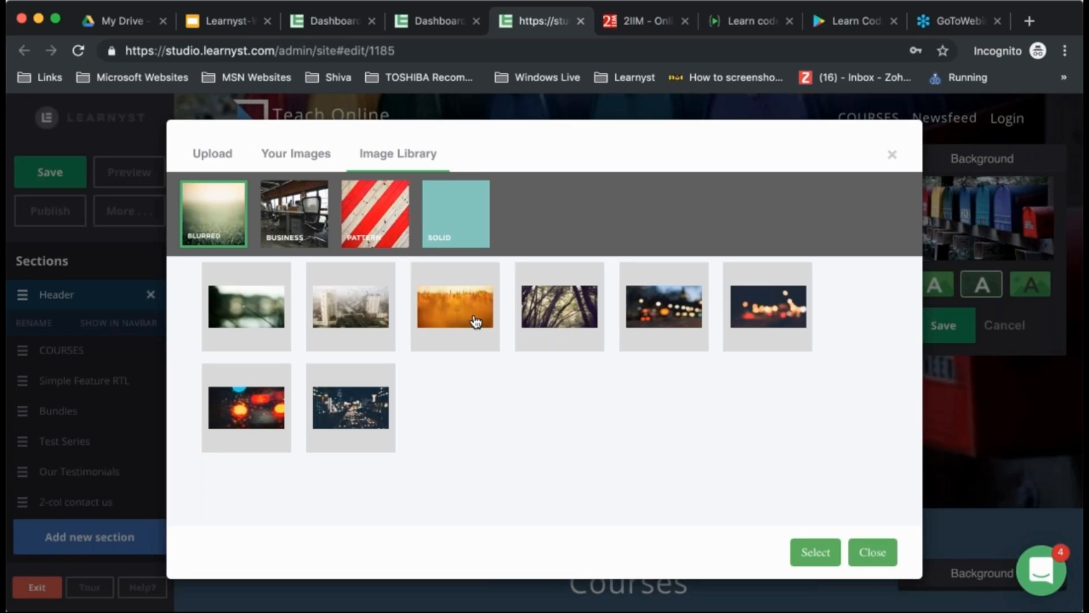
pyautogui.click(294, 222)
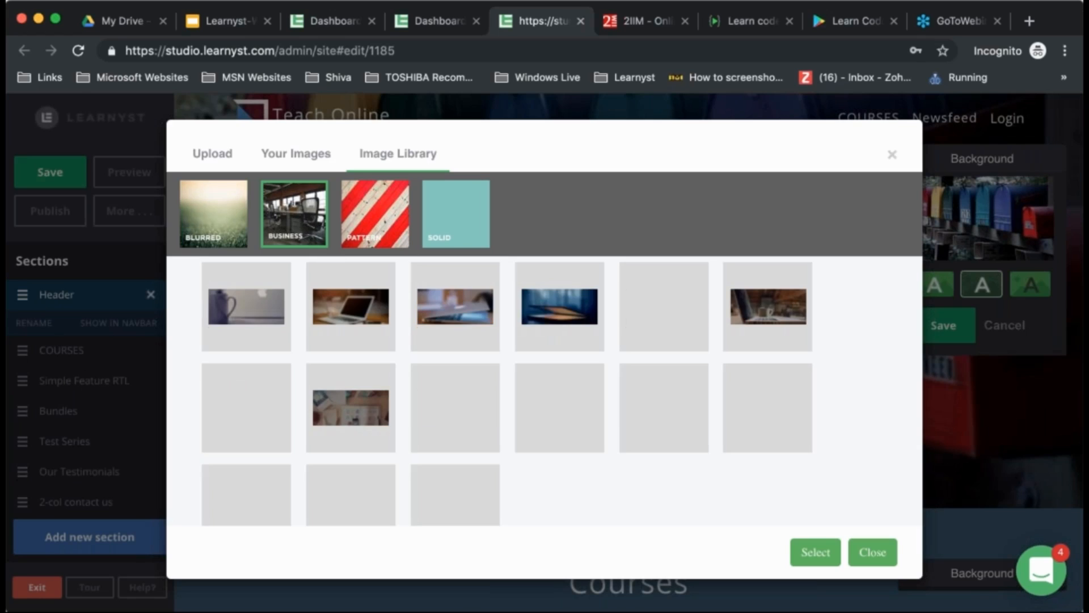
# - Set the uncropped image of an open laptop on a desk as the Header background with light text highlight, and save it
pyautogui.click(815, 552)
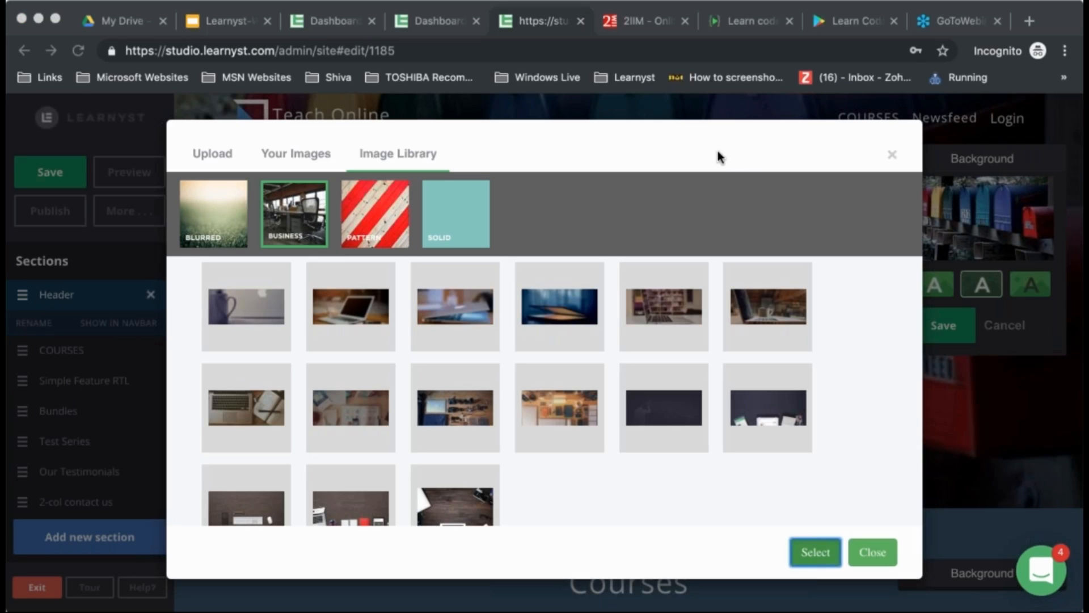
pyautogui.click(695, 147)
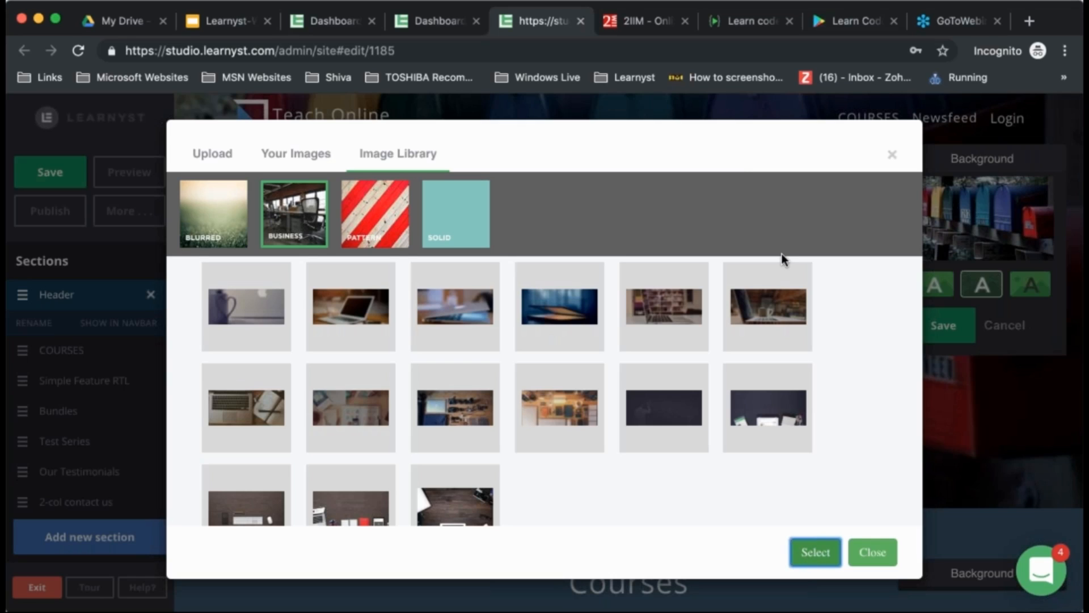
pyautogui.click(804, 552)
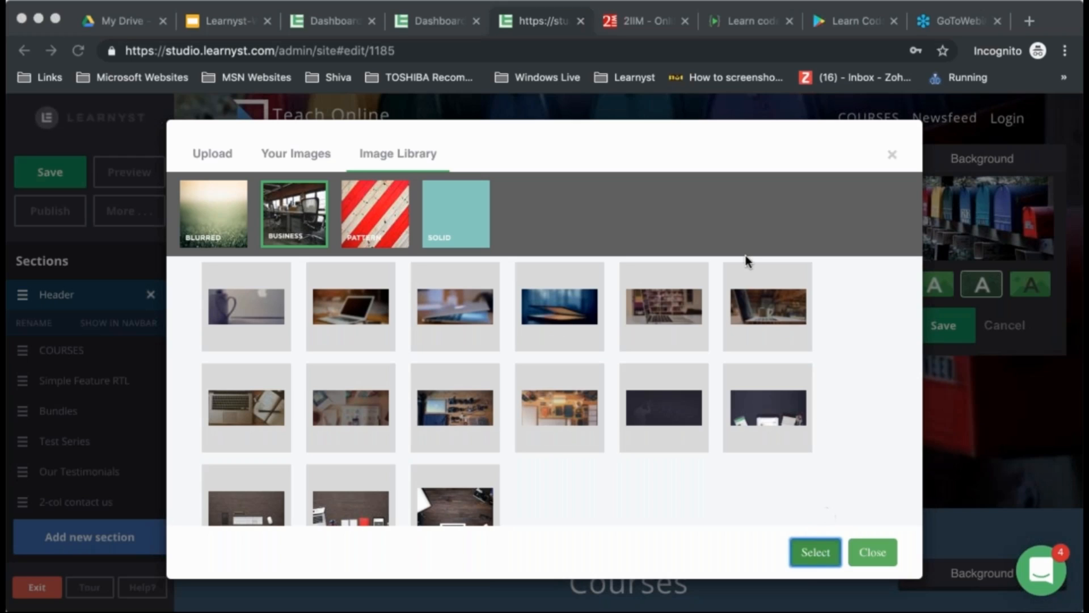
pyautogui.click(696, 151)
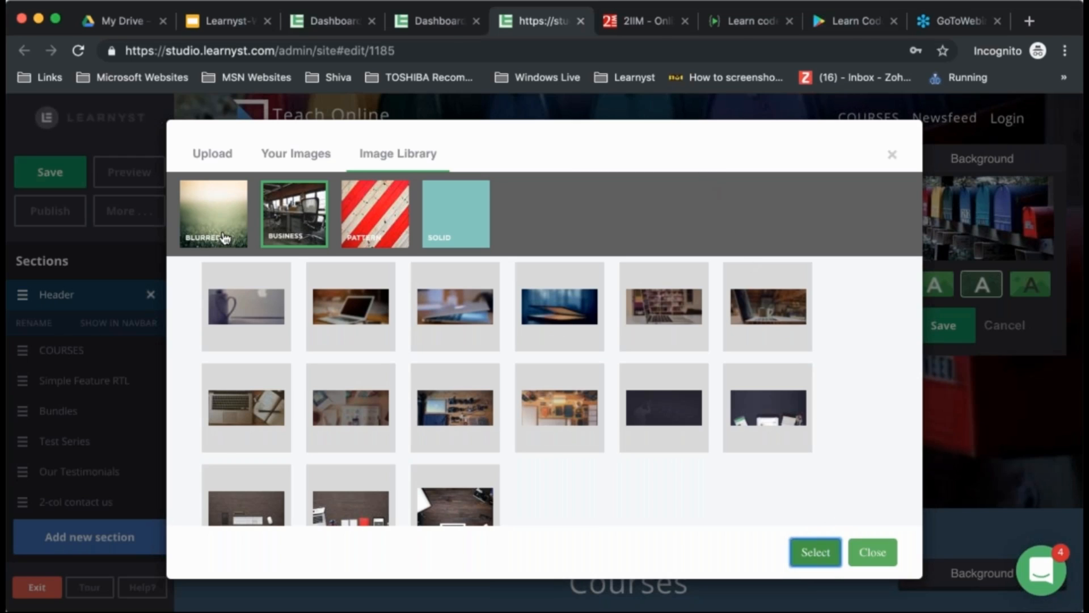
pyautogui.click(346, 311)
pyautogui.click(817, 553)
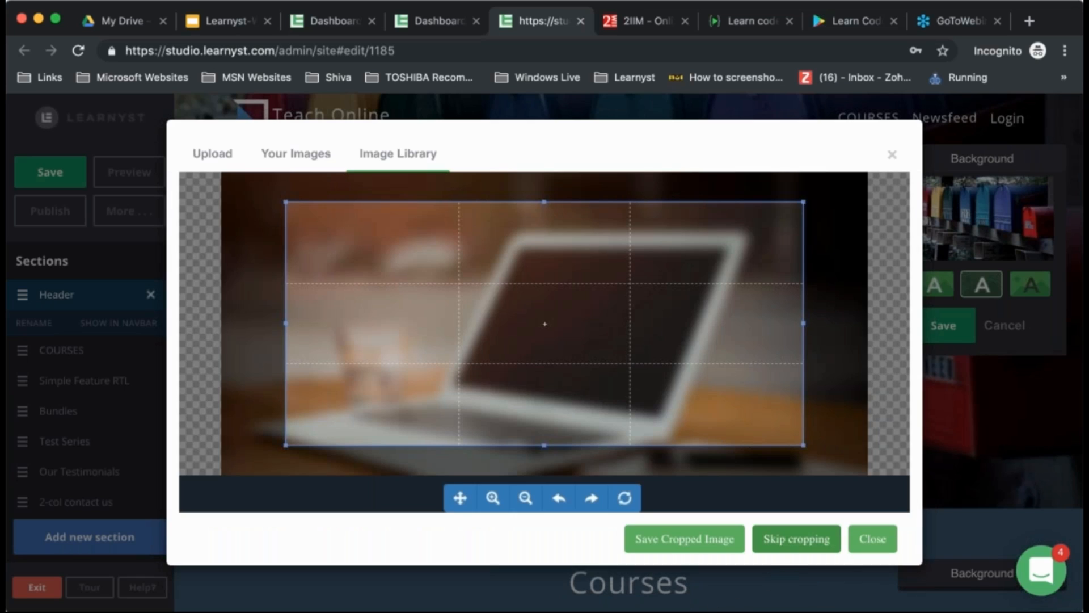
pyautogui.click(796, 539)
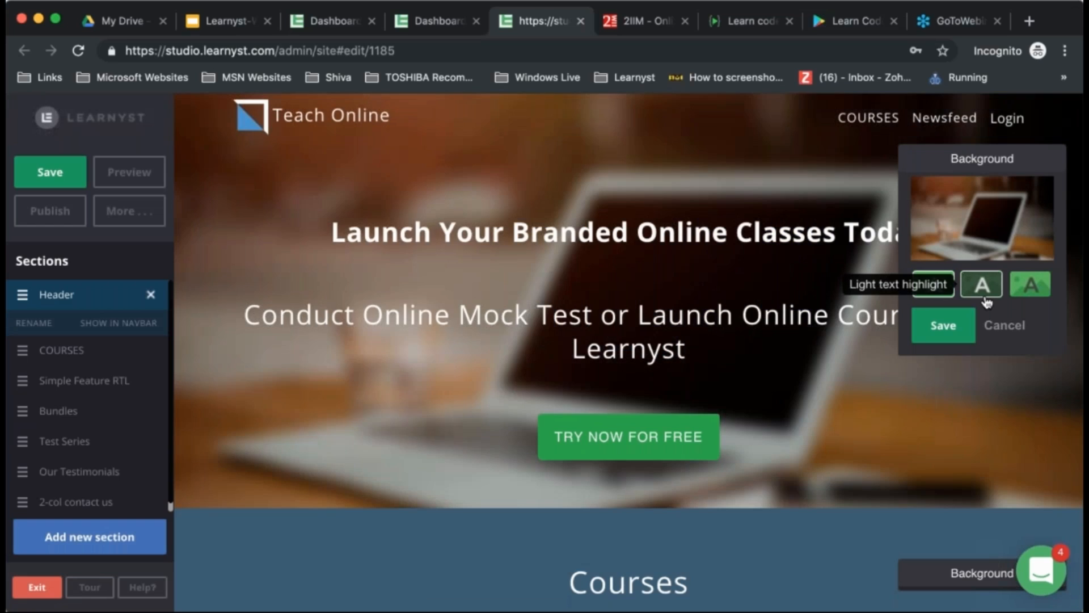
pyautogui.click(984, 295)
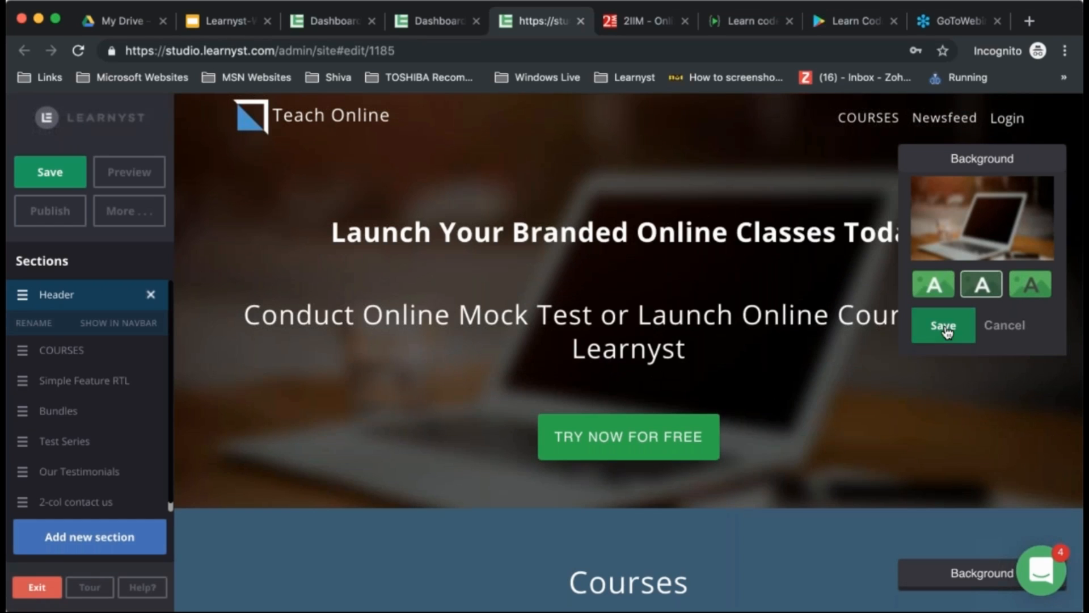
pyautogui.click(944, 327)
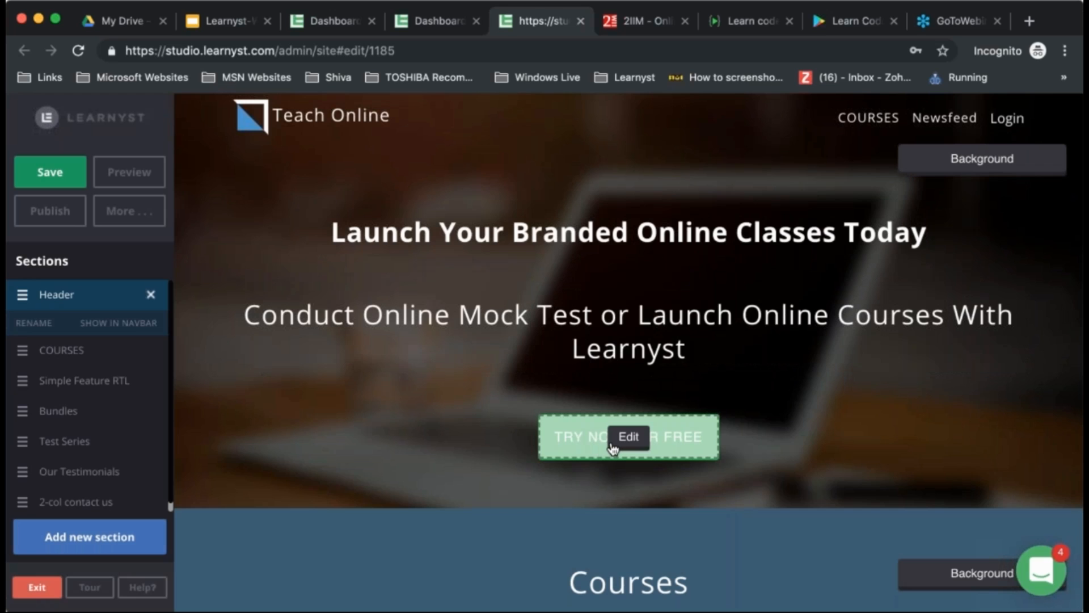
# - Look through the page's Courses, Simple Feature RTL, Bundles and Test Series sections
pyautogui.scroll(-5, 613, 448)
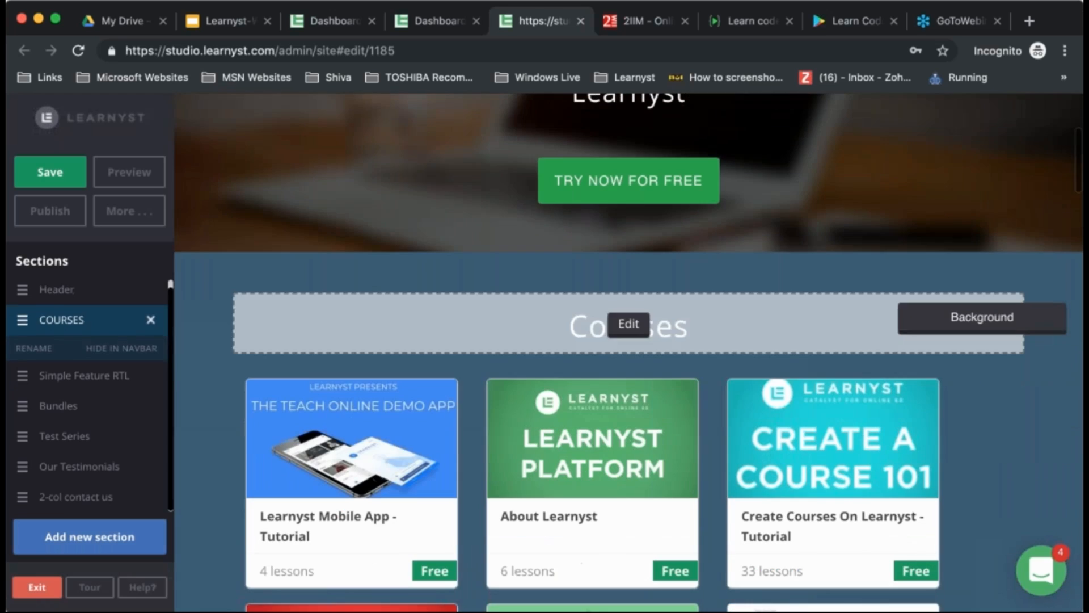
pyautogui.scroll(-15, 431, 318)
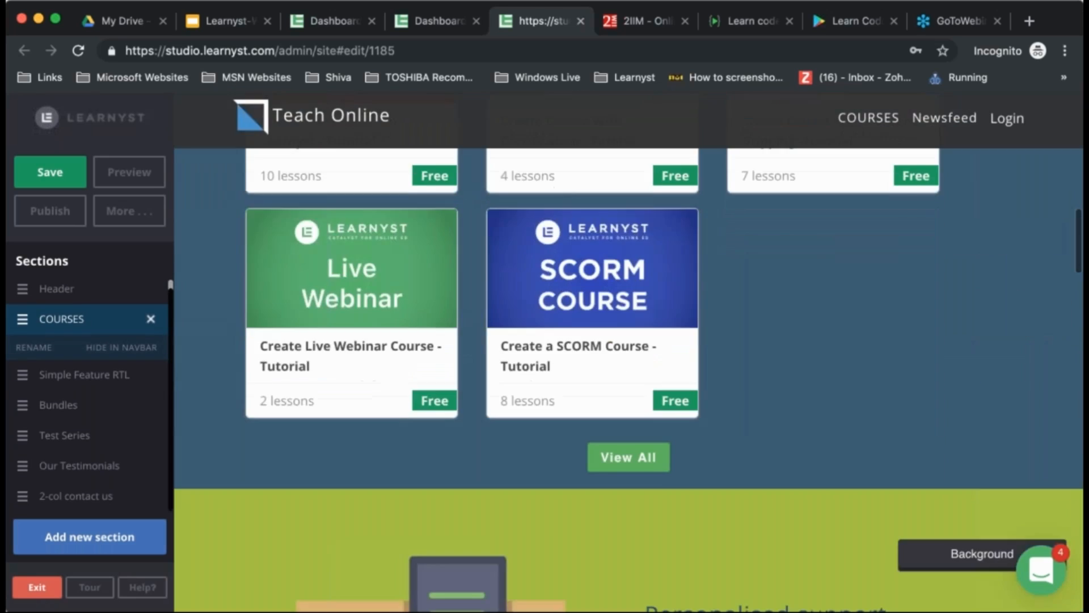
pyautogui.scroll(-15, 431, 318)
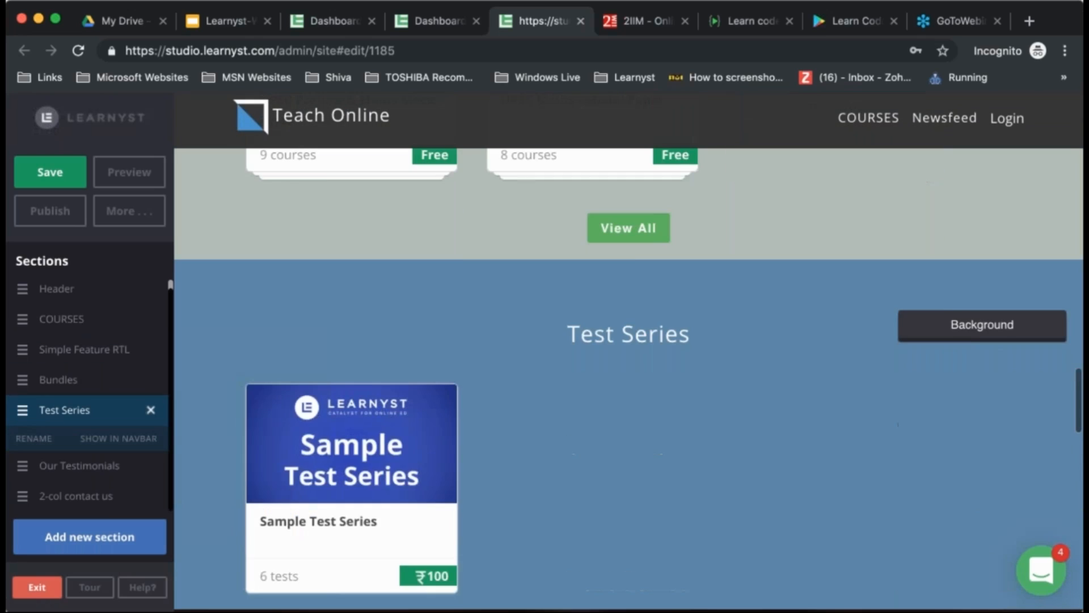
pyautogui.scroll(15, 628, 324)
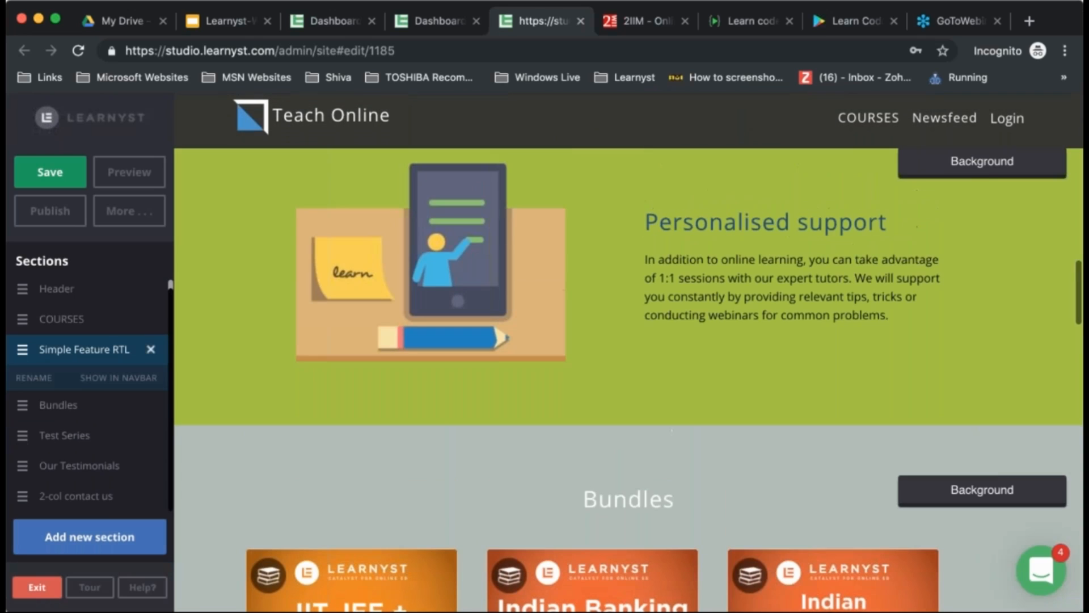
# - Review how the Courses, Simple Feature RTL, Bundles and Test Series sections follow one another on the page
pyautogui.scroll(4, 629, 380)
pyautogui.scroll(-10, 629, 380)
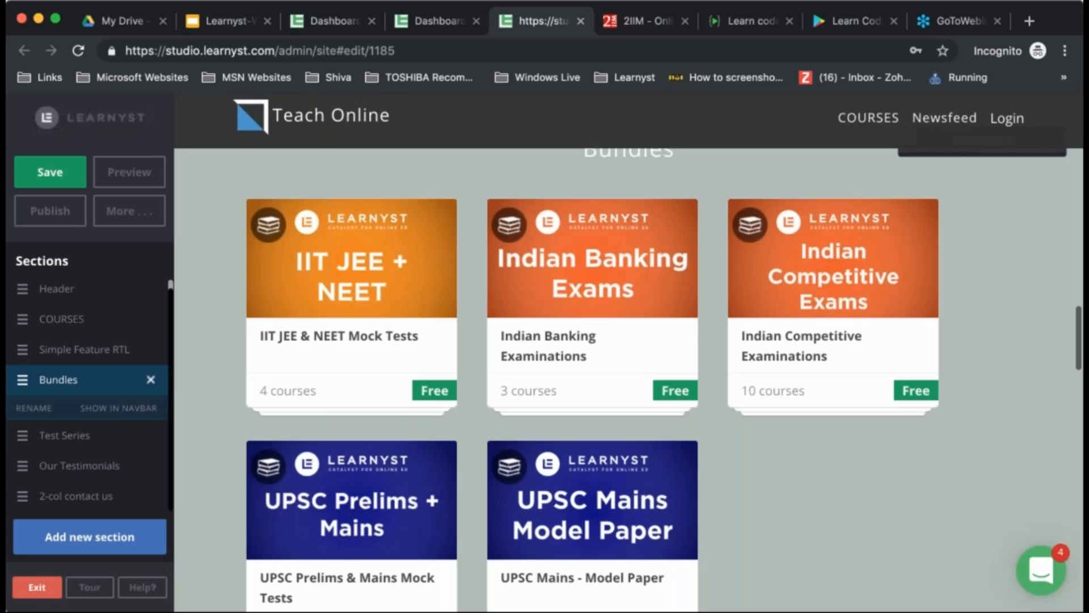
pyautogui.scroll(13, 629, 380)
pyautogui.scroll(10, 618, 458)
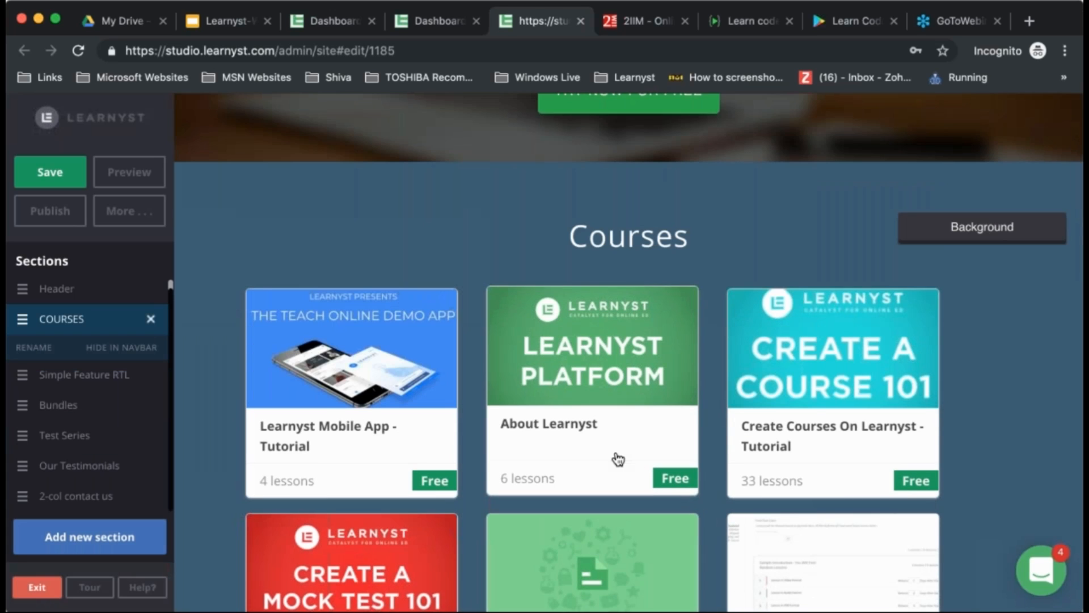
pyautogui.scroll(-5, 618, 458)
pyautogui.scroll(-12, 618, 459)
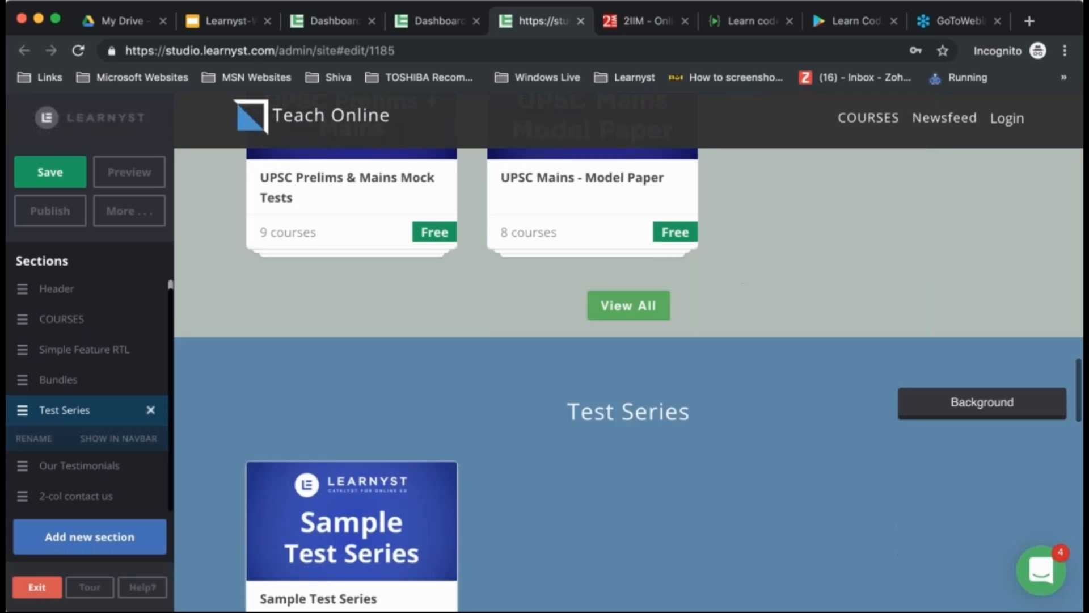
pyautogui.scroll(12, 629, 380)
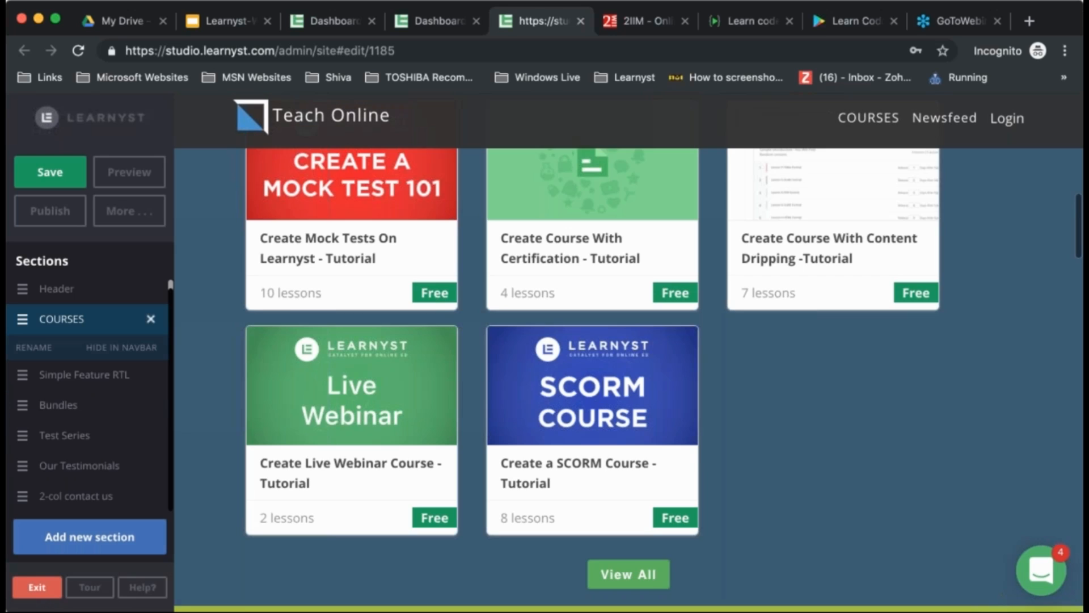
pyautogui.scroll(7, 590, 342)
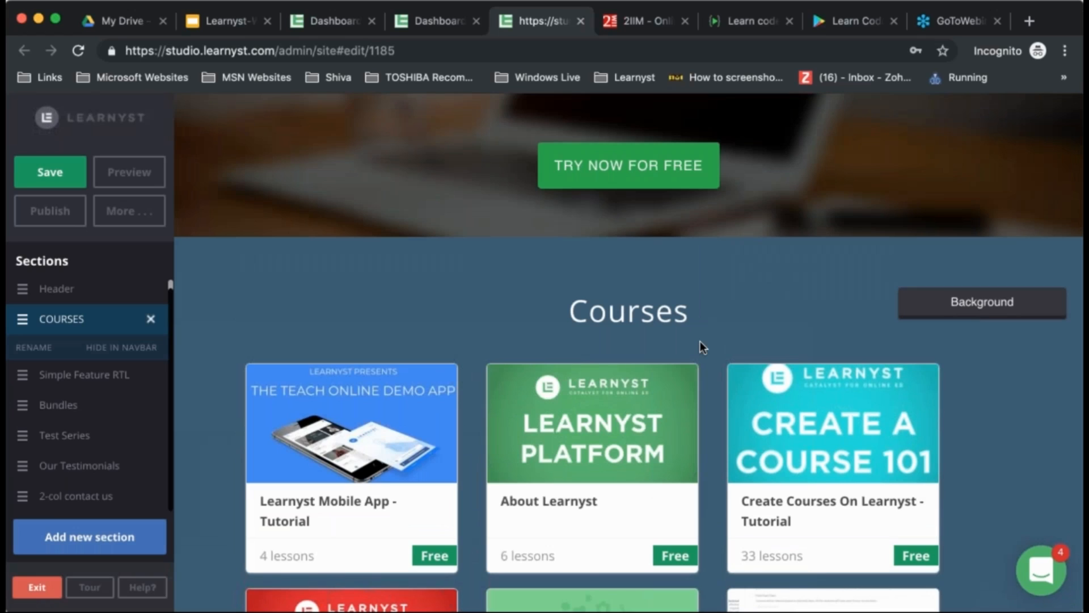
# - Move the Courses section below the Simple Feature RTL section in the page's section order
pyautogui.scroll(-3, 700, 341)
pyautogui.scroll(-3, 566, 301)
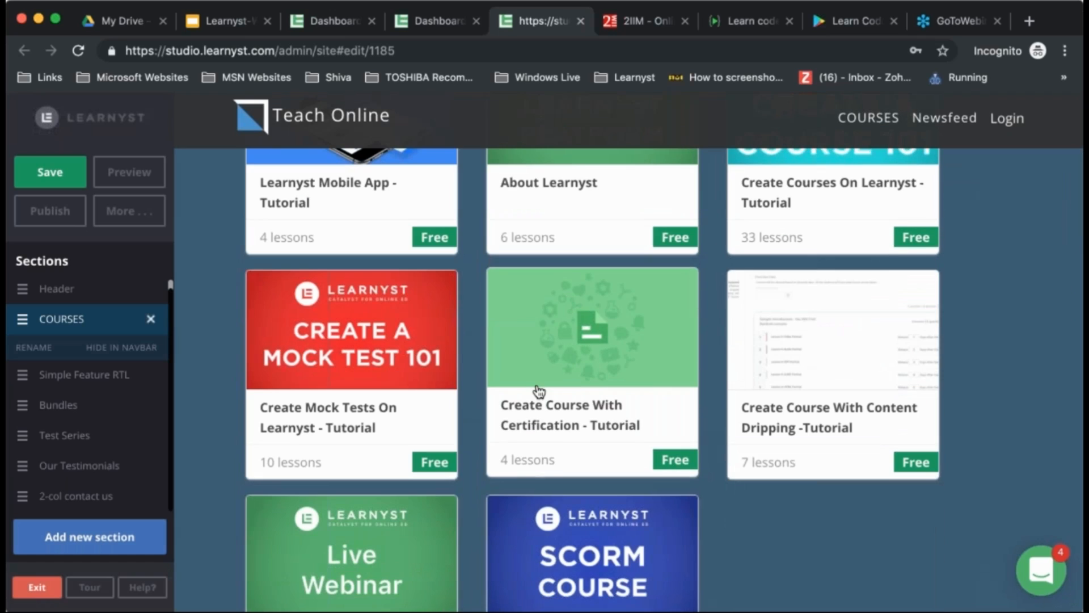
pyautogui.scroll(-1, 539, 391)
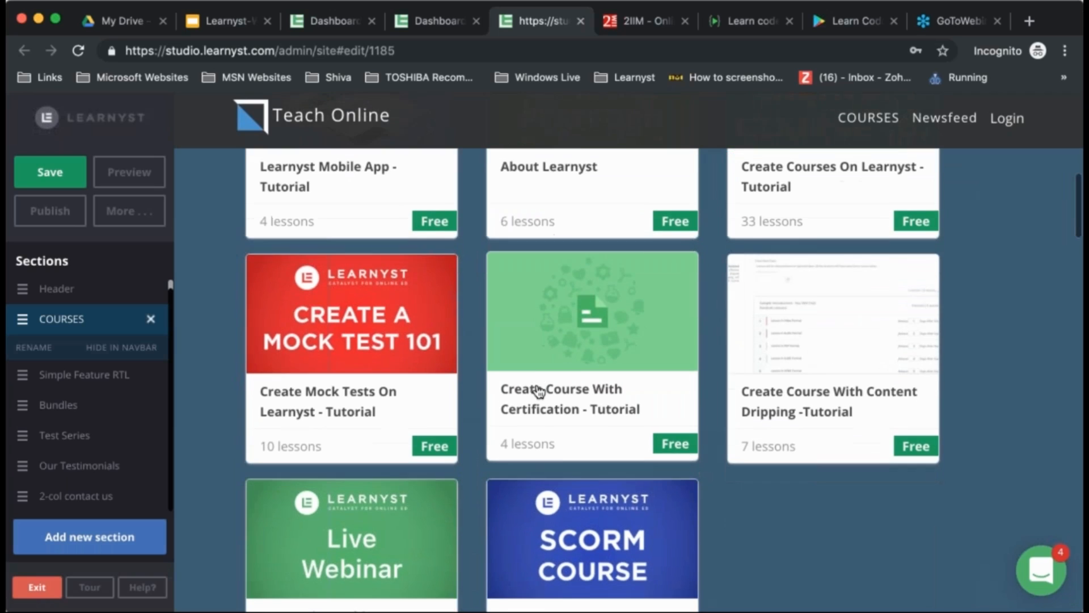
pyautogui.scroll(2, 535, 384)
pyautogui.moveTo(22, 319); pyautogui.dragTo(26, 377)
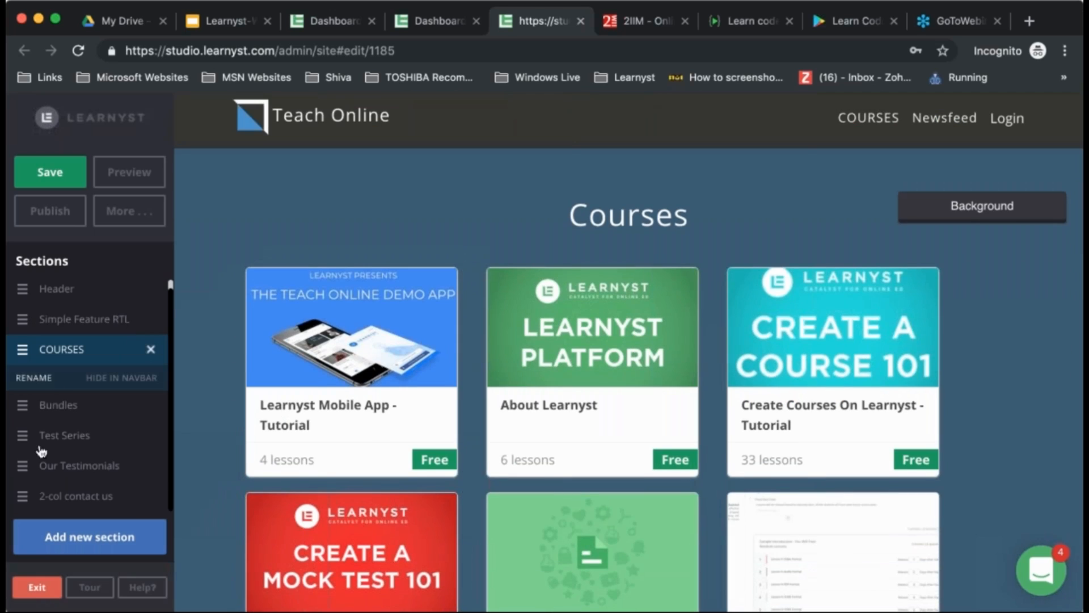
# - Look through the header and feature templates offered for a new section, and close them without adding one
pyautogui.click(81, 538)
pyautogui.scroll(-5, 298, 431)
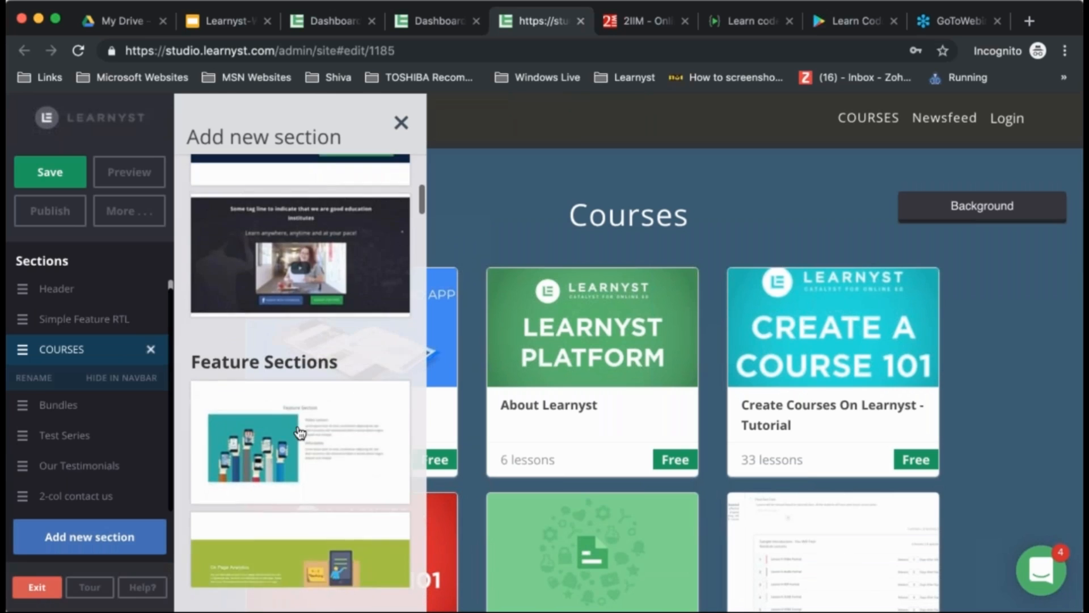
pyautogui.scroll(-3, 300, 432)
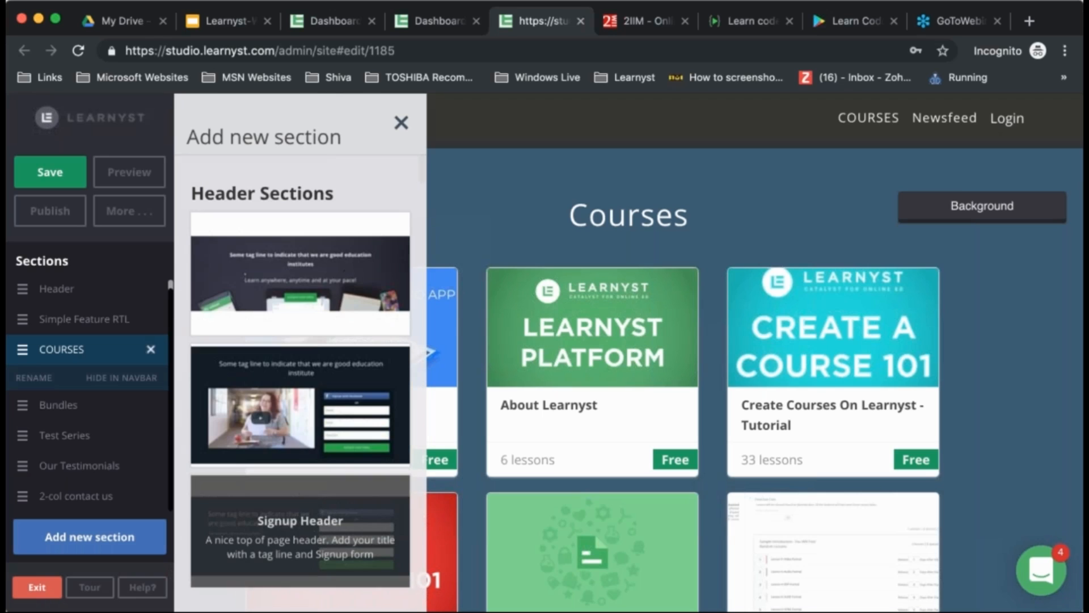
pyautogui.click(403, 123)
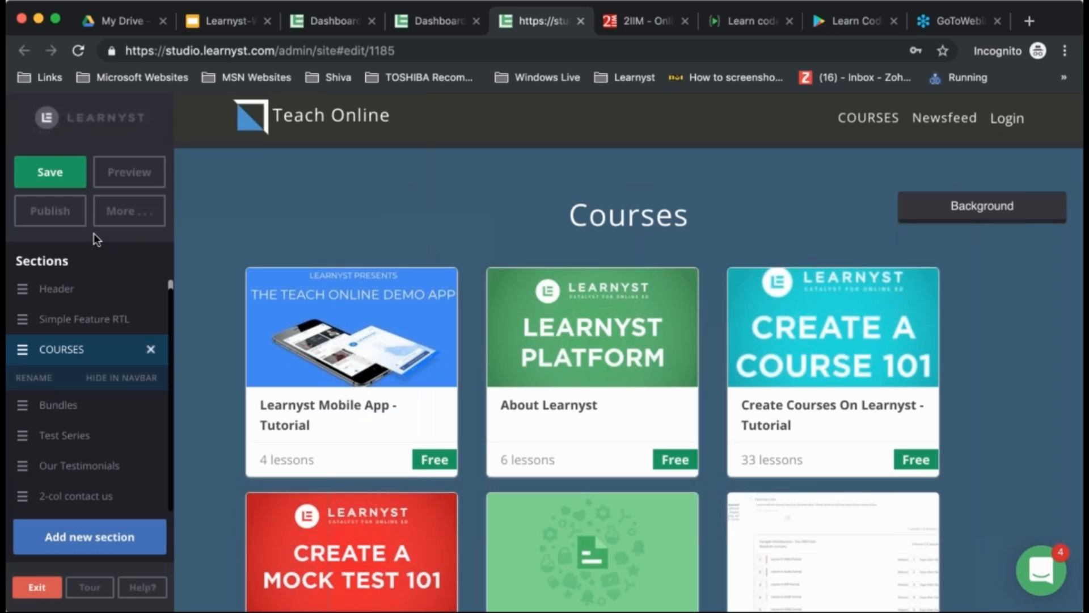
# - Save the website changes without publishing them, and exit the Site Builder
pyautogui.click(51, 182)
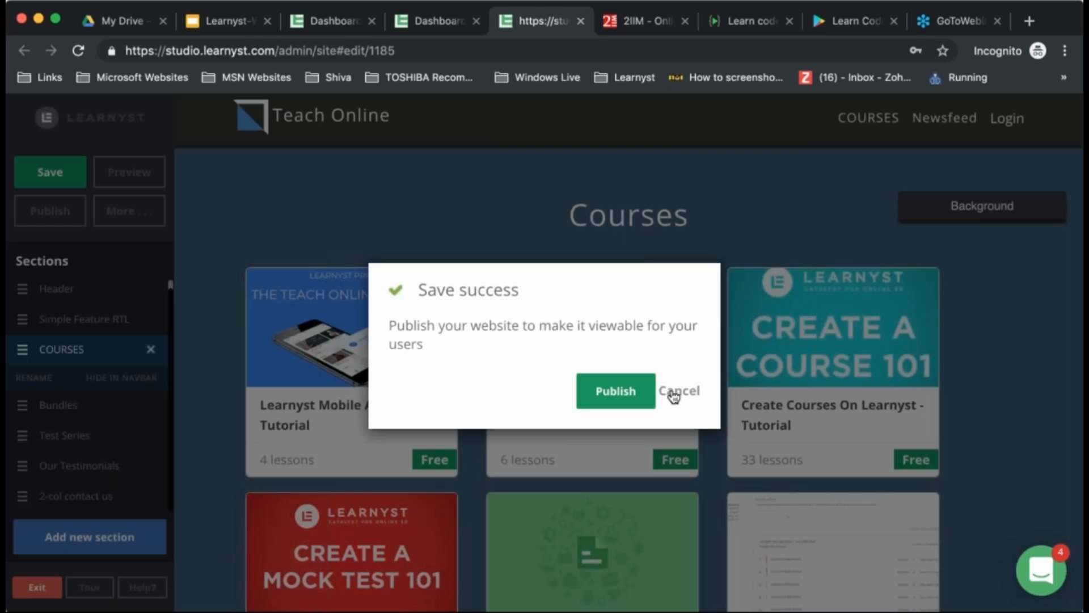
pyautogui.click(676, 391)
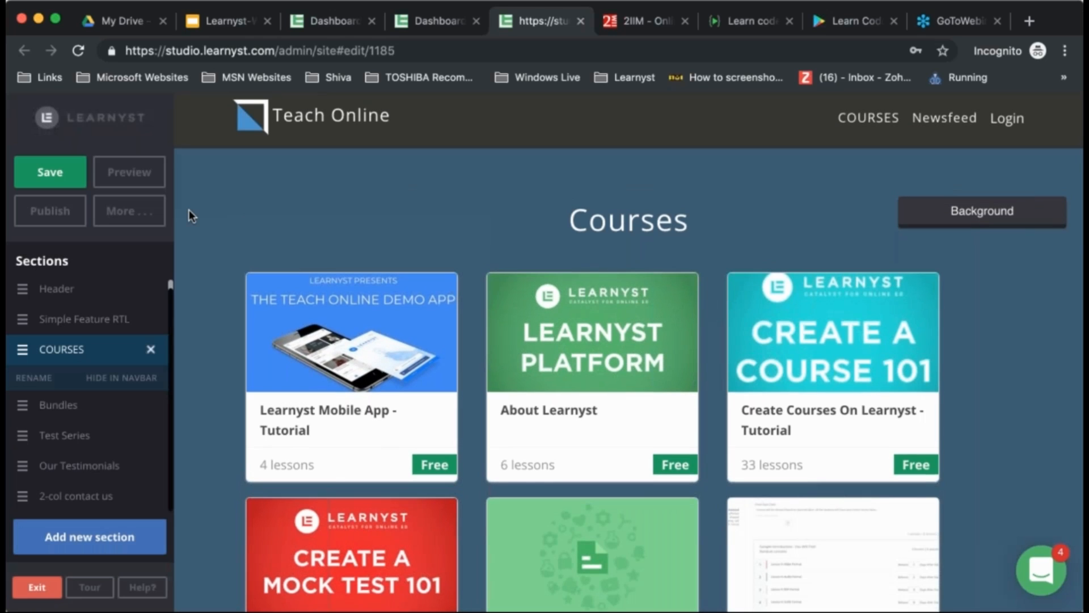
pyautogui.scroll(5, 189, 209)
pyautogui.scroll(5, 189, 209)
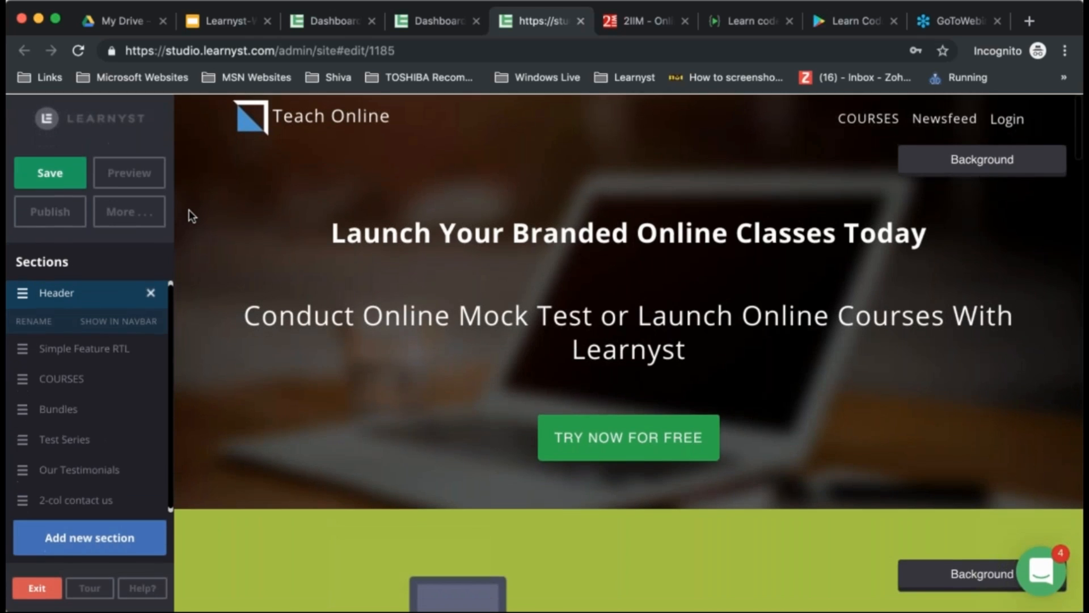
pyautogui.moveTo(165, 50); pyautogui.dragTo(273, 54)
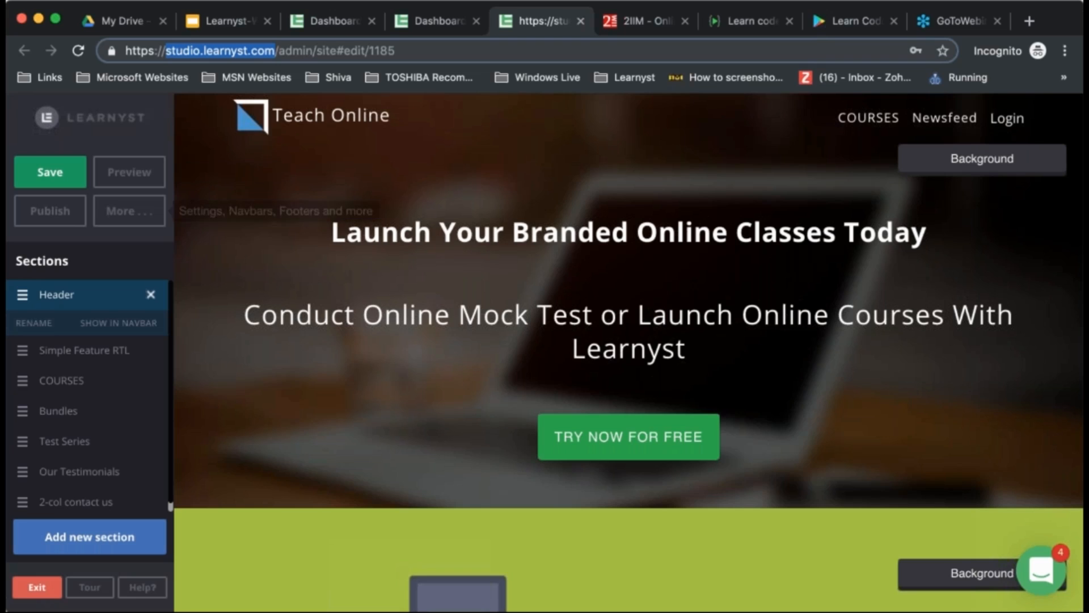
pyautogui.click(37, 587)
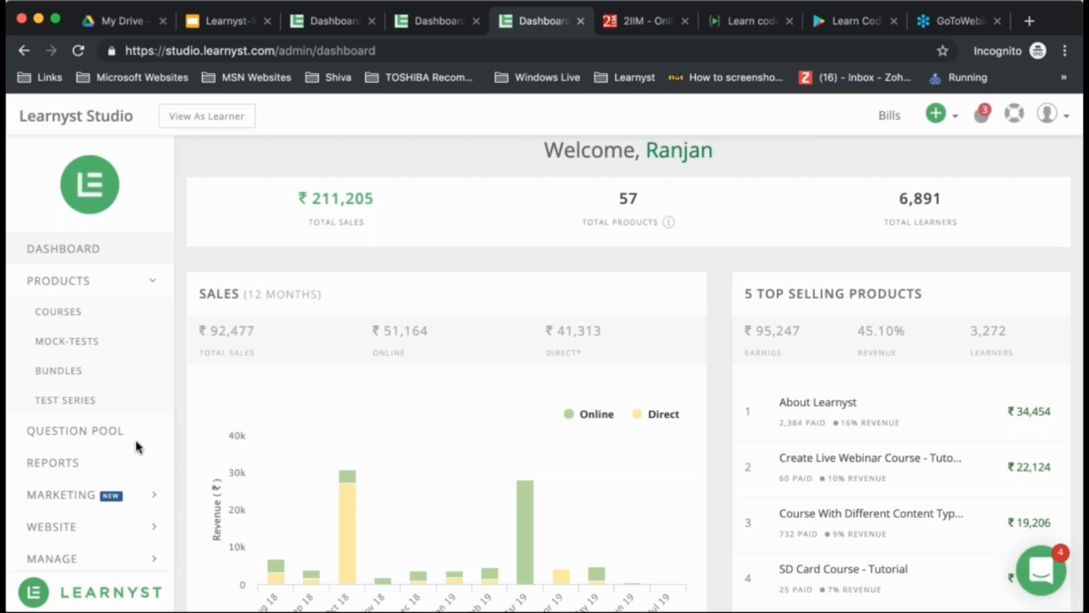
# - Look over the Studio's navigation entries and product types, and open the courses list
pyautogui.scroll(-2, 118, 520)
pyautogui.scroll(-2, 119, 511)
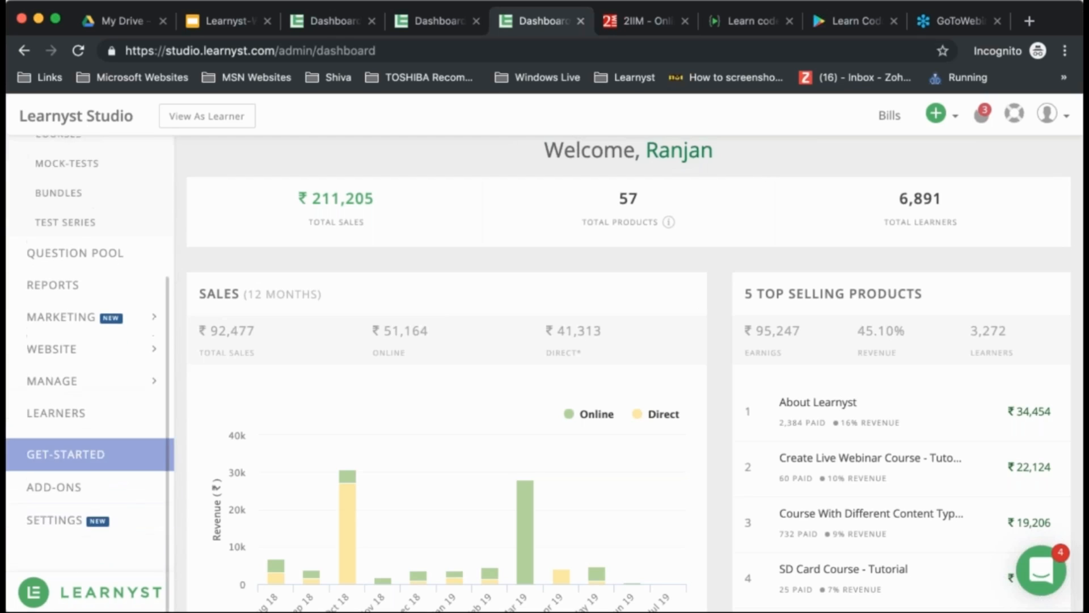
pyautogui.scroll(4, 116, 448)
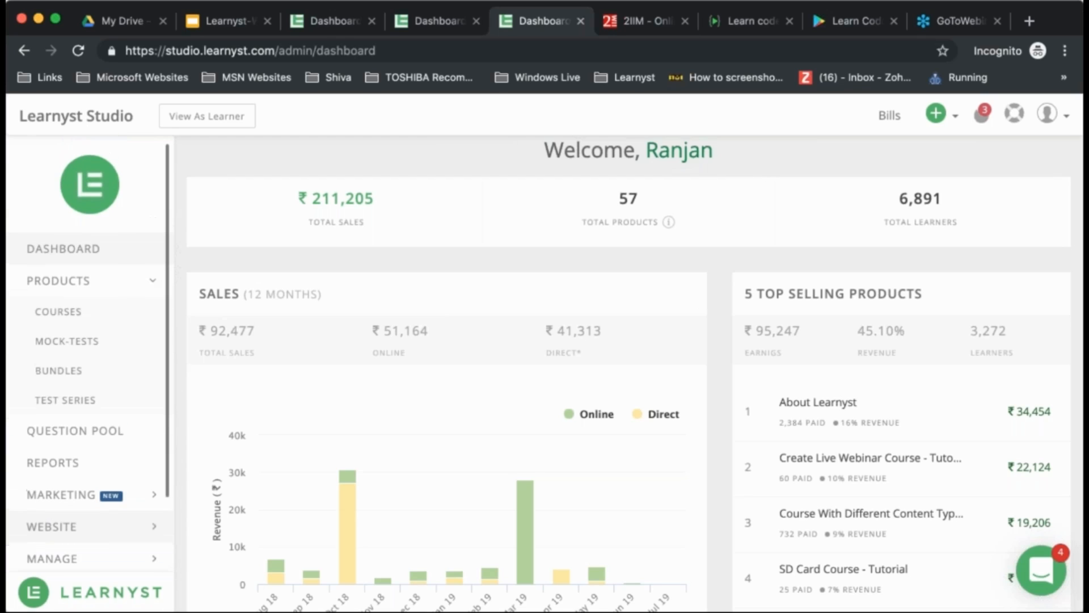
pyautogui.click(84, 282)
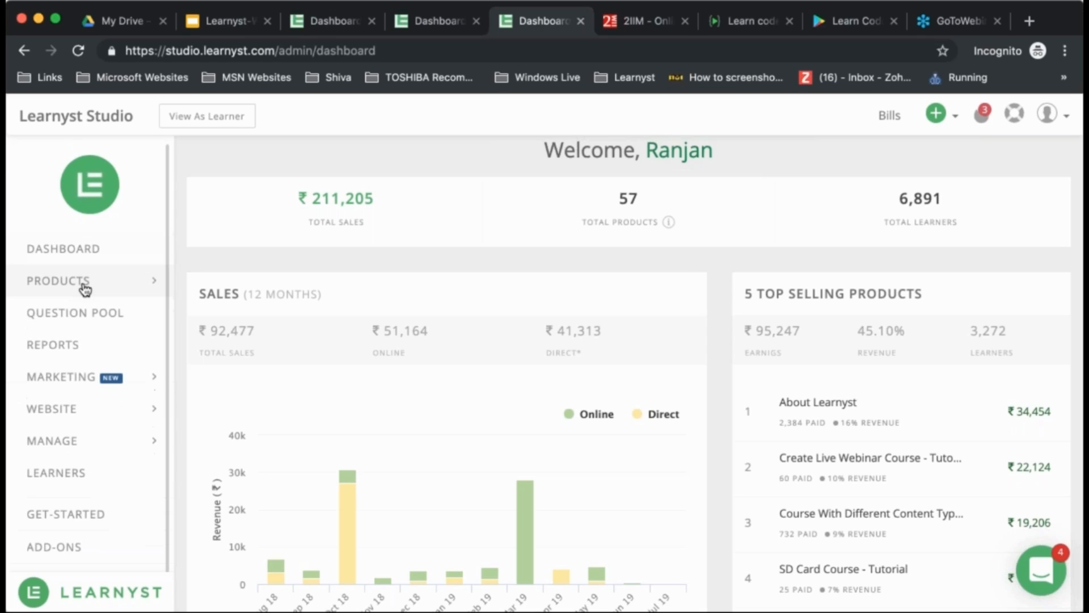
pyautogui.click(84, 282)
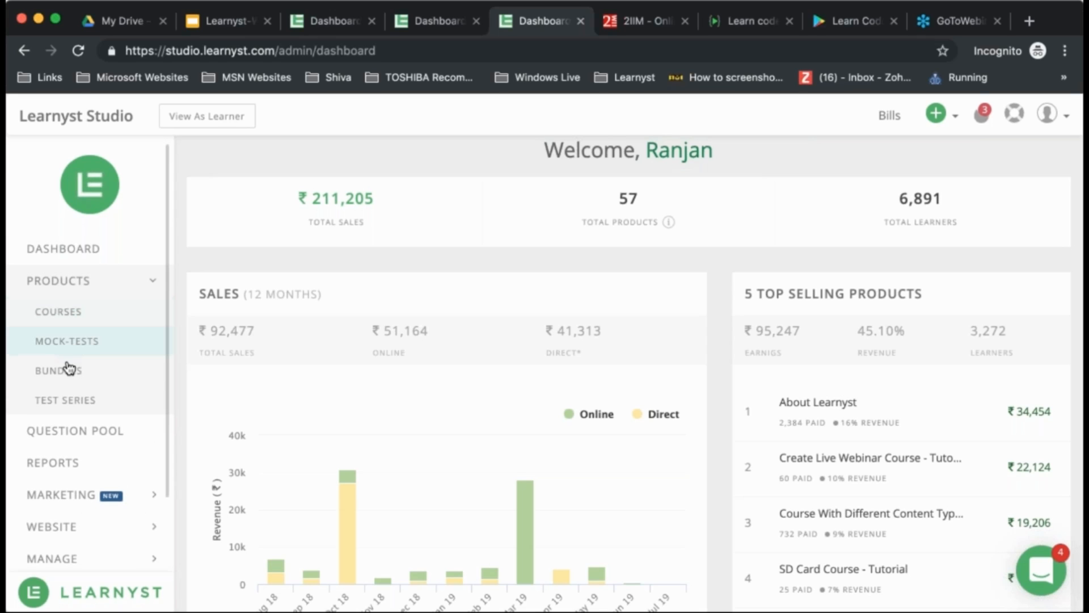
pyautogui.click(84, 318)
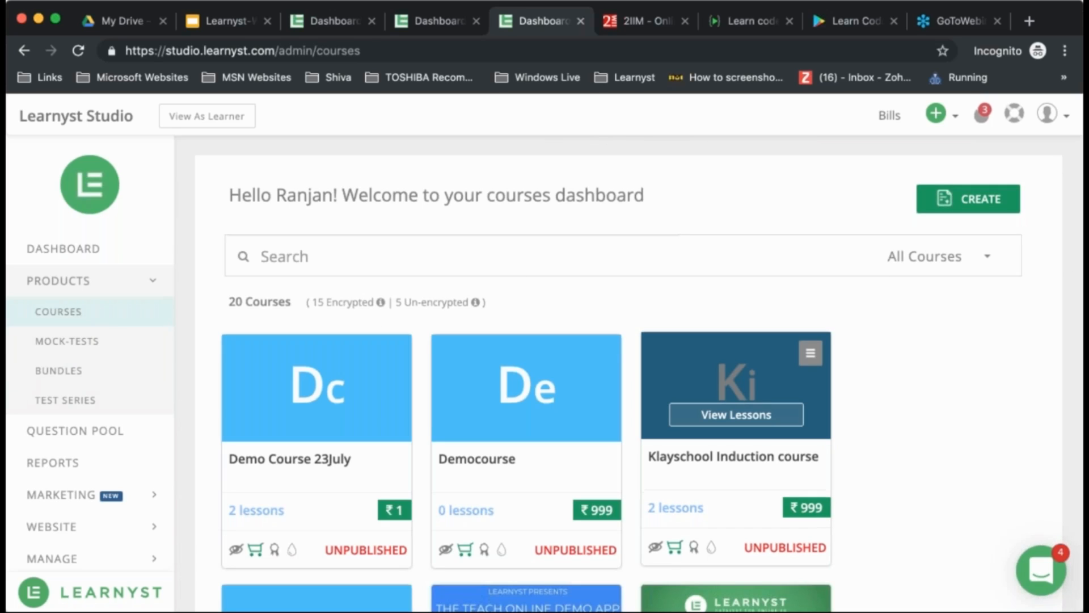
# - Look through the course cards in the courses dashboard
pyautogui.scroll(-10, 735, 386)
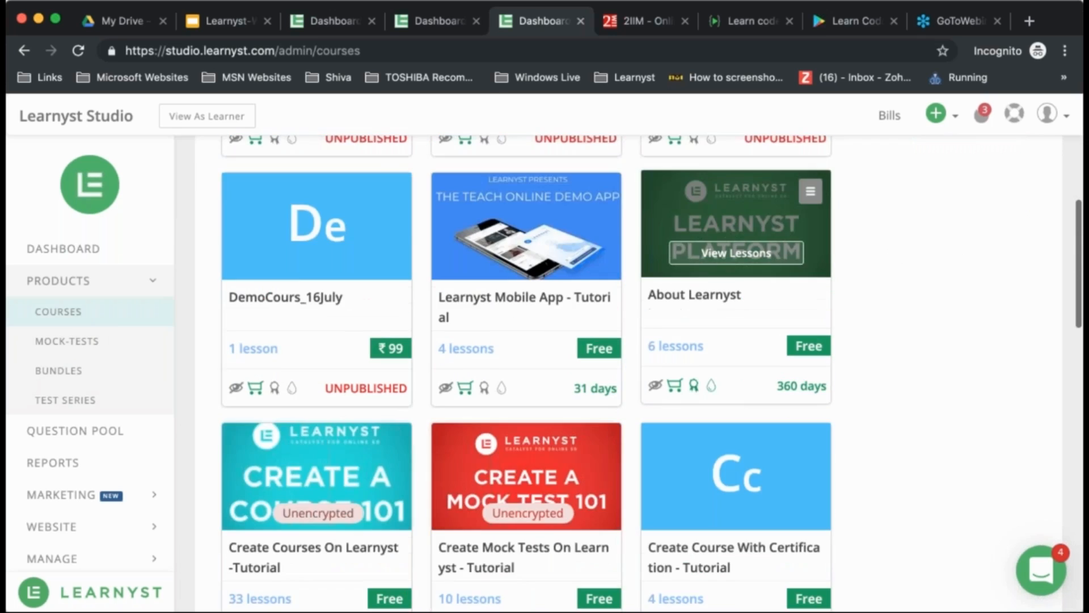
pyautogui.scroll(-10, 735, 454)
pyautogui.scroll(-10, 736, 454)
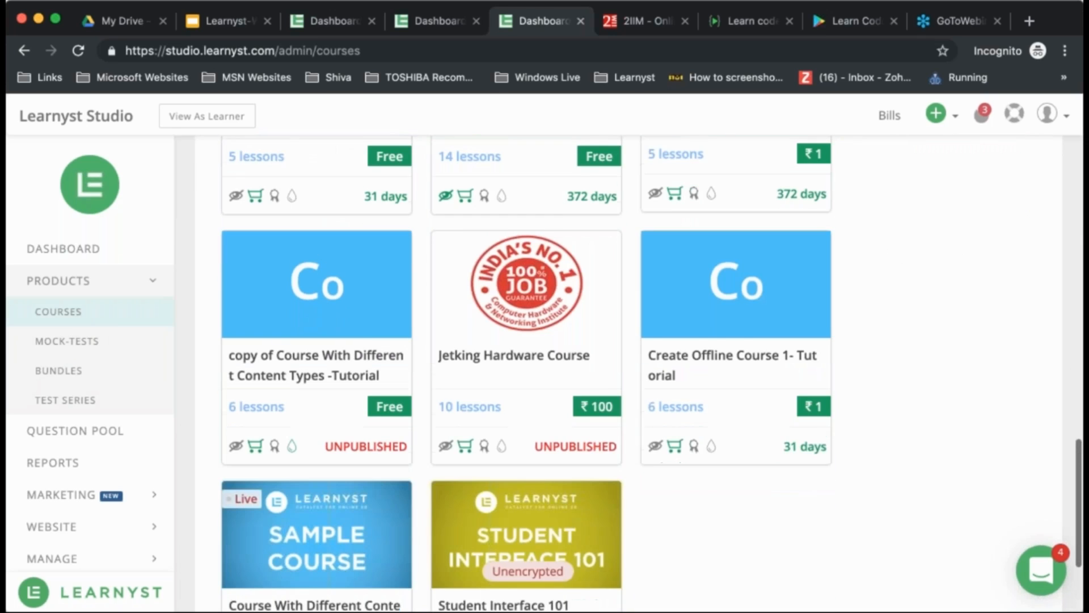
pyautogui.scroll(10, 693, 434)
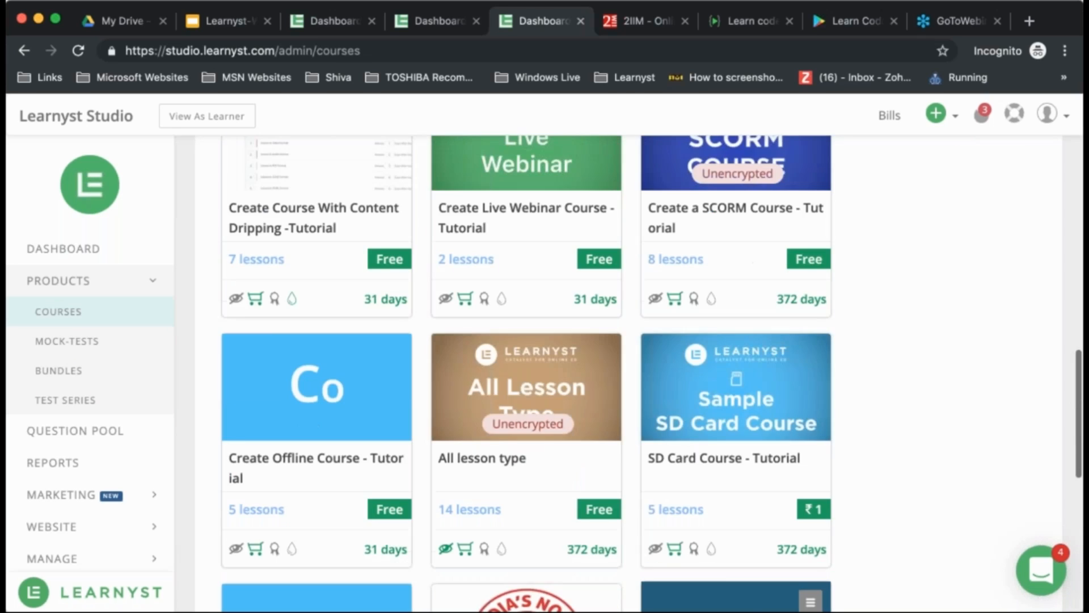
pyautogui.scroll(10, 781, 507)
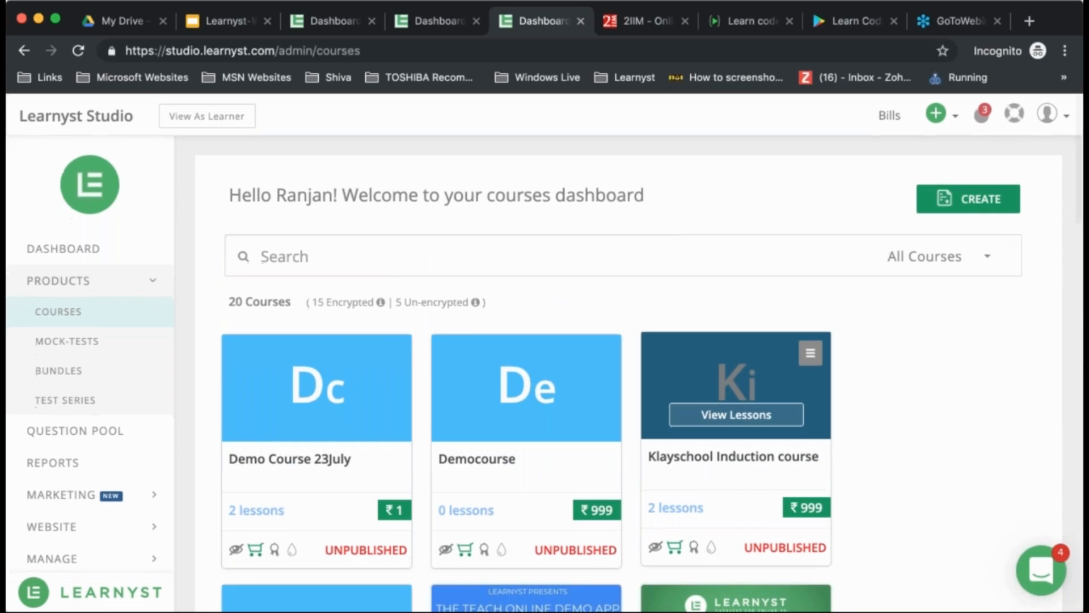
pyautogui.scroll(-10, 780, 507)
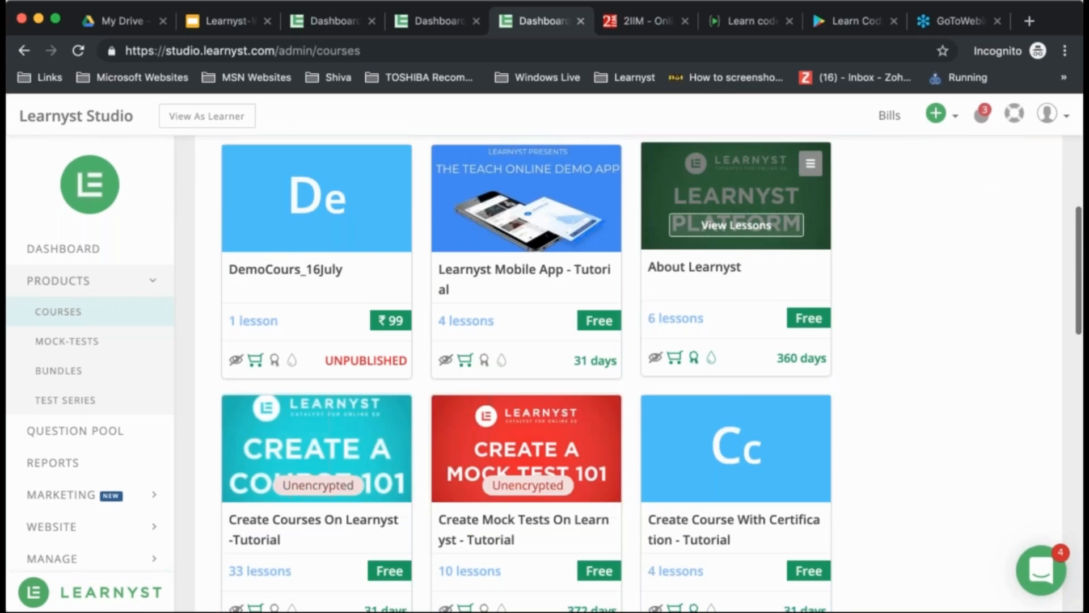
pyautogui.scroll(10, 845, 389)
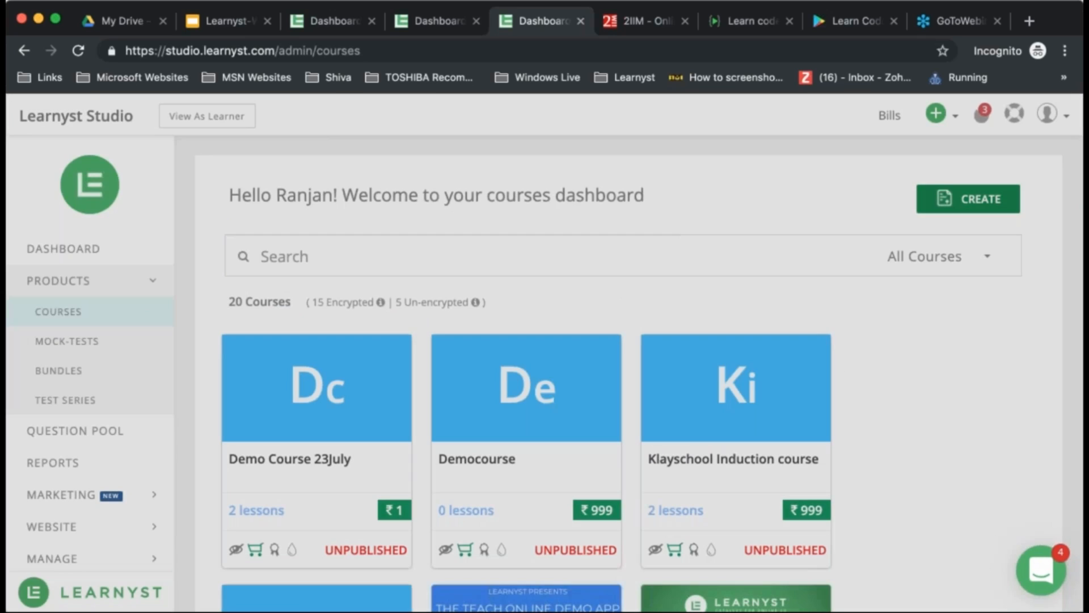
# - Create an encrypted course titled "Course 23July" with a price of ₹999
pyautogui.click(968, 198)
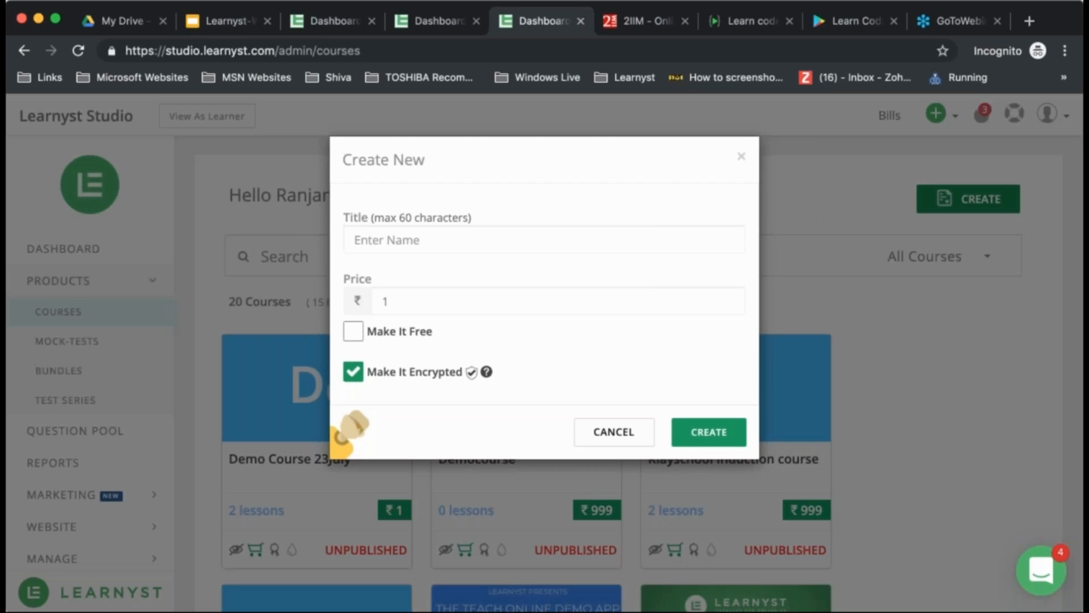
pyautogui.write('C')
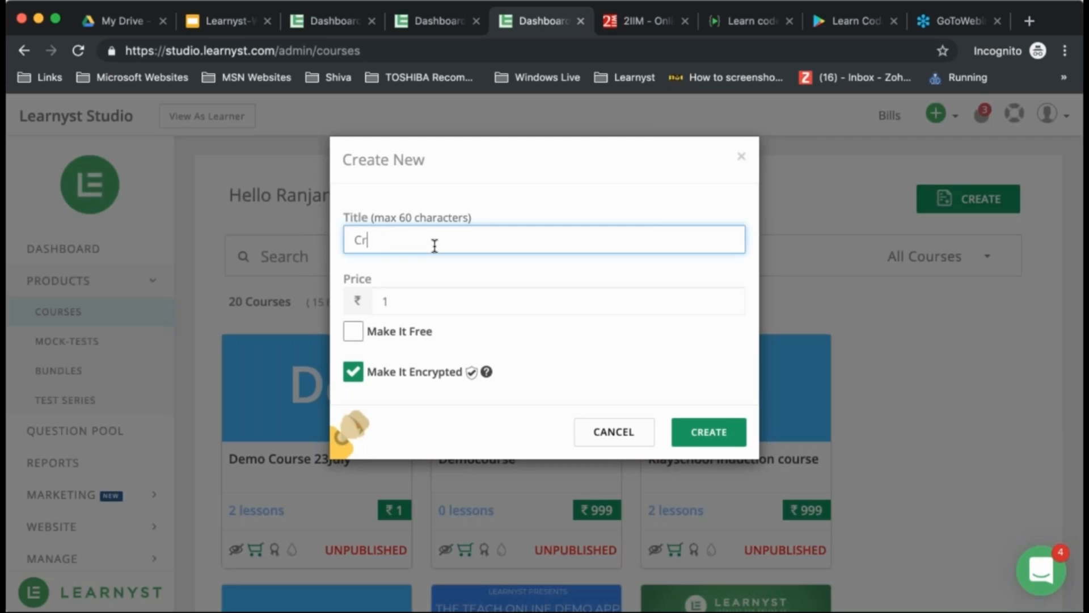
pyautogui.write('ourse 23July')
pyautogui.doubleClick(389, 307)
pyautogui.write('999')
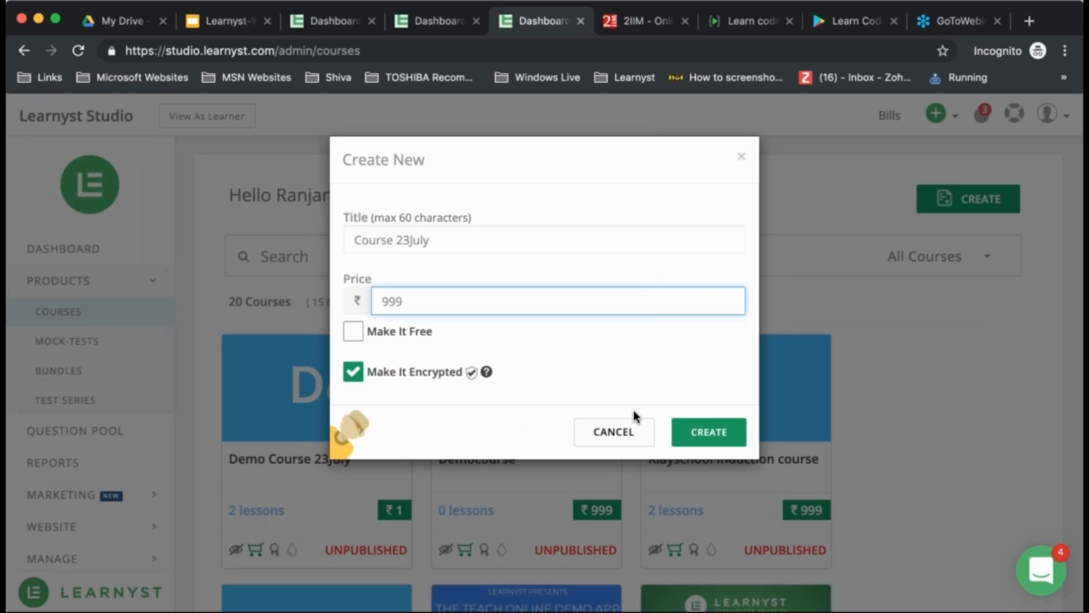
pyautogui.click(682, 433)
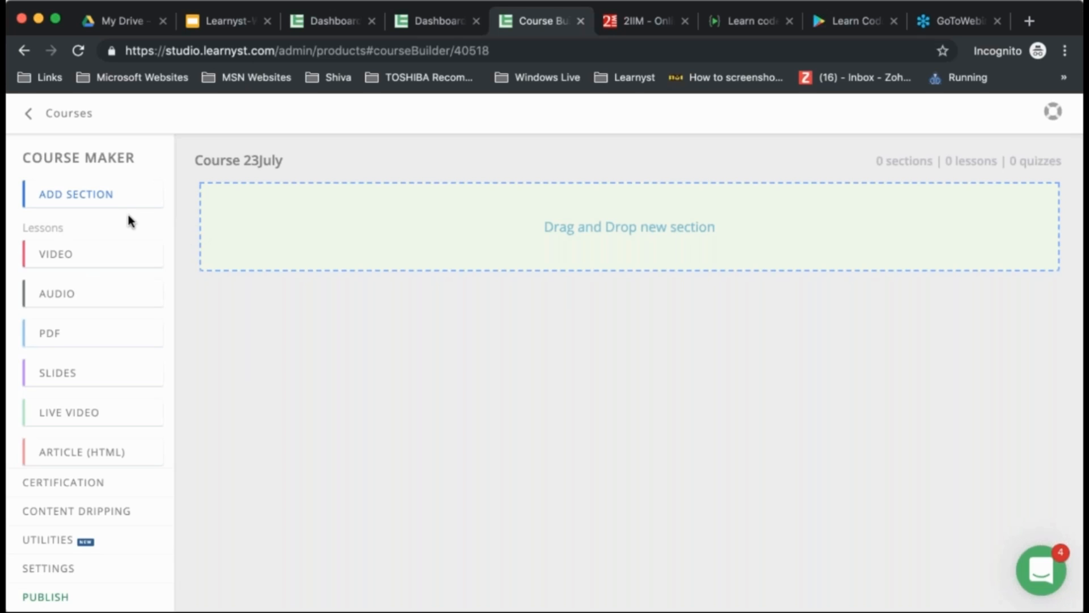
# - Add a section titled "Introduction" to the course
pyautogui.click(103, 200)
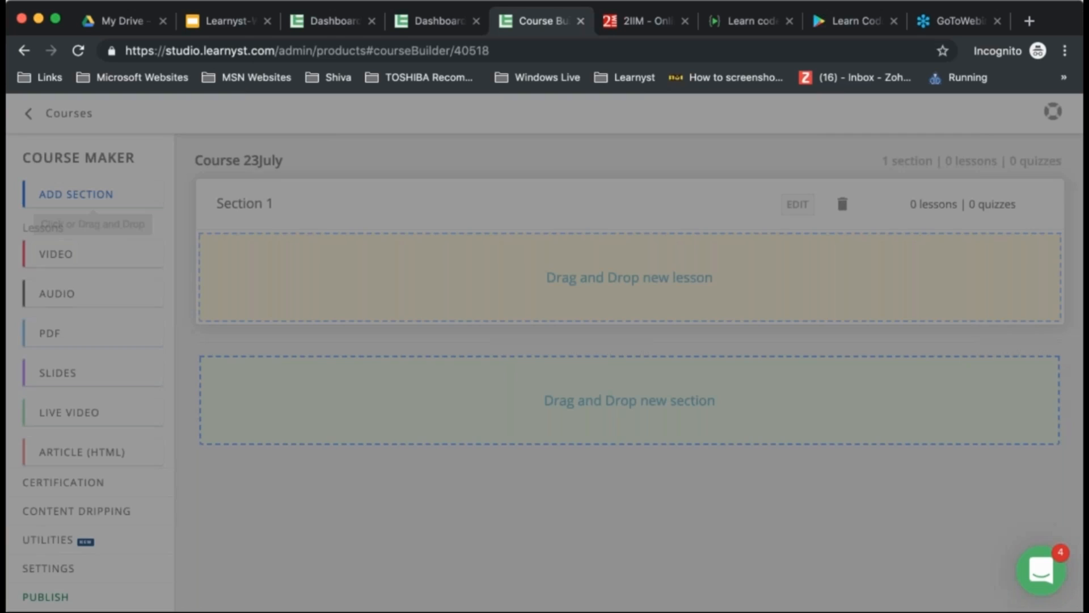
pyautogui.doubleClick(458, 310)
pyautogui.tripleClick(458, 310)
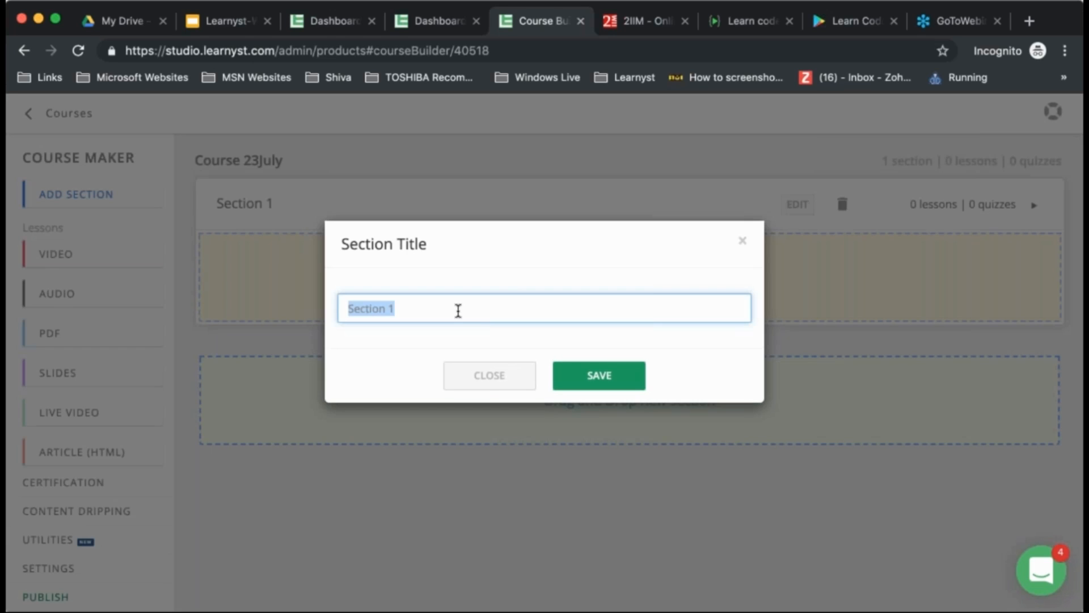
pyautogui.write('In')
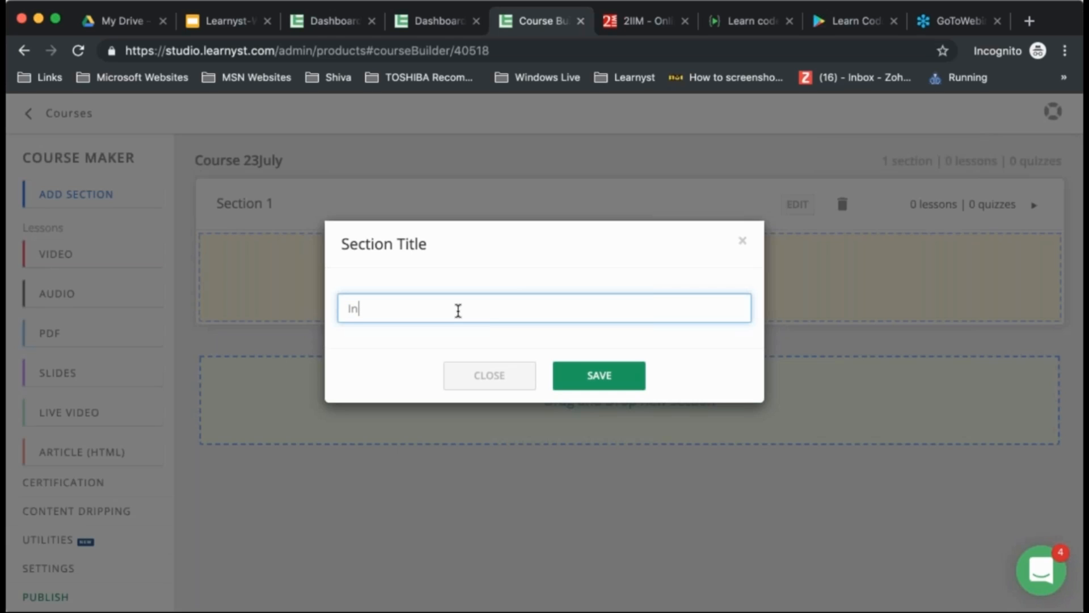
pyautogui.write('troduction')
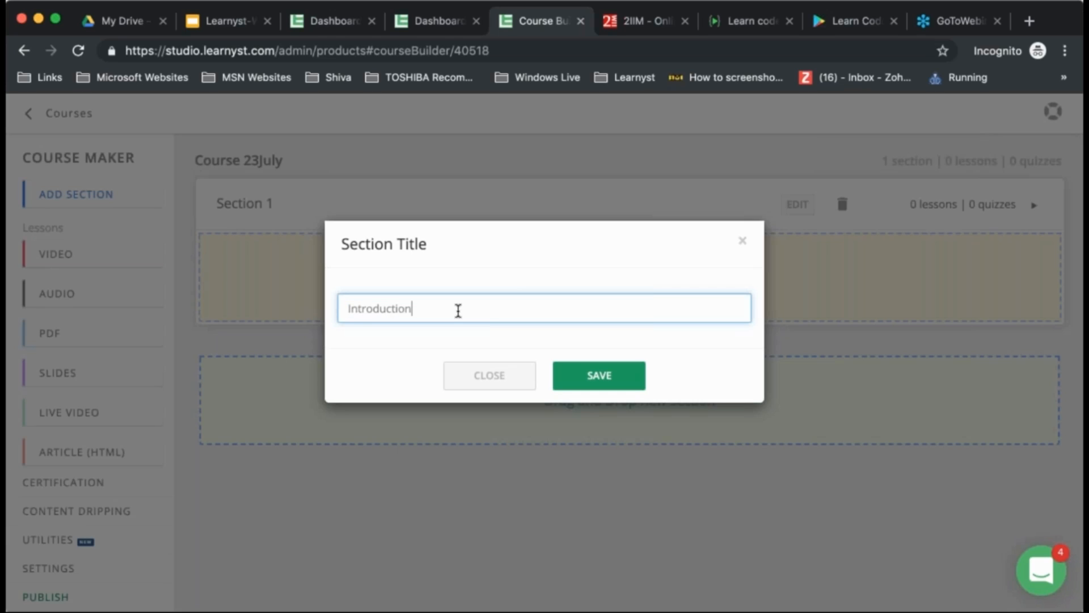
pyautogui.click(609, 375)
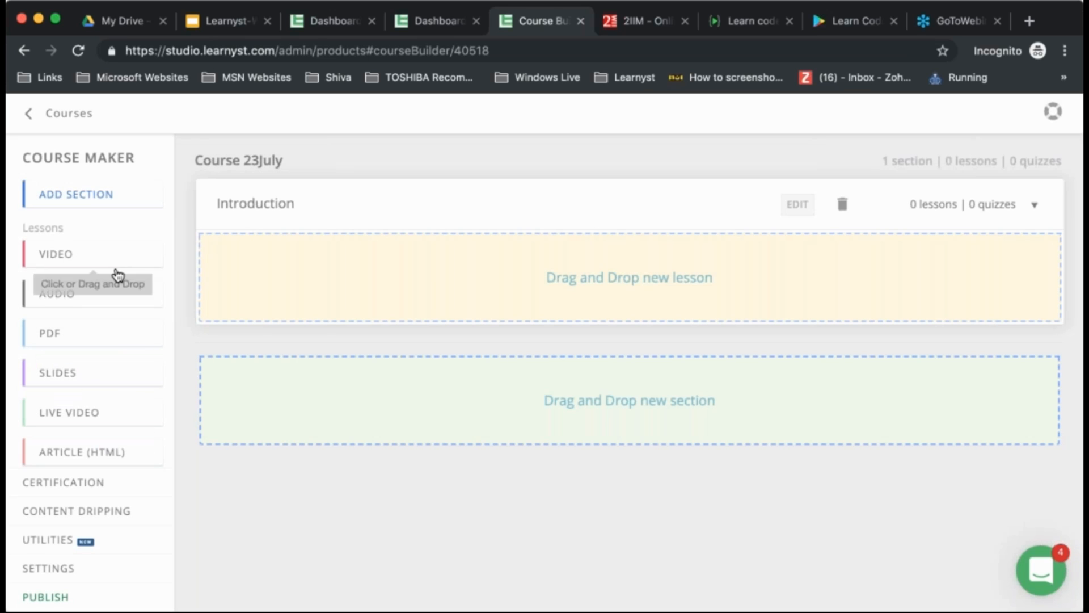
# - Add a video lesson titled "About This Course" to the Introduction section
pyautogui.scroll(-1, 91, 408)
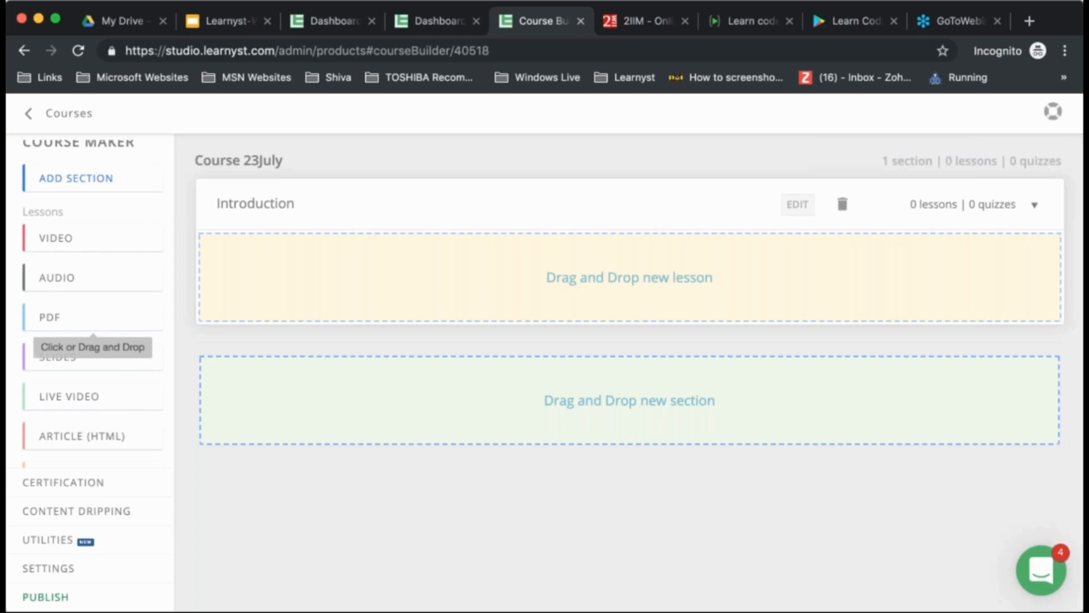
pyautogui.scroll(-2, 111, 365)
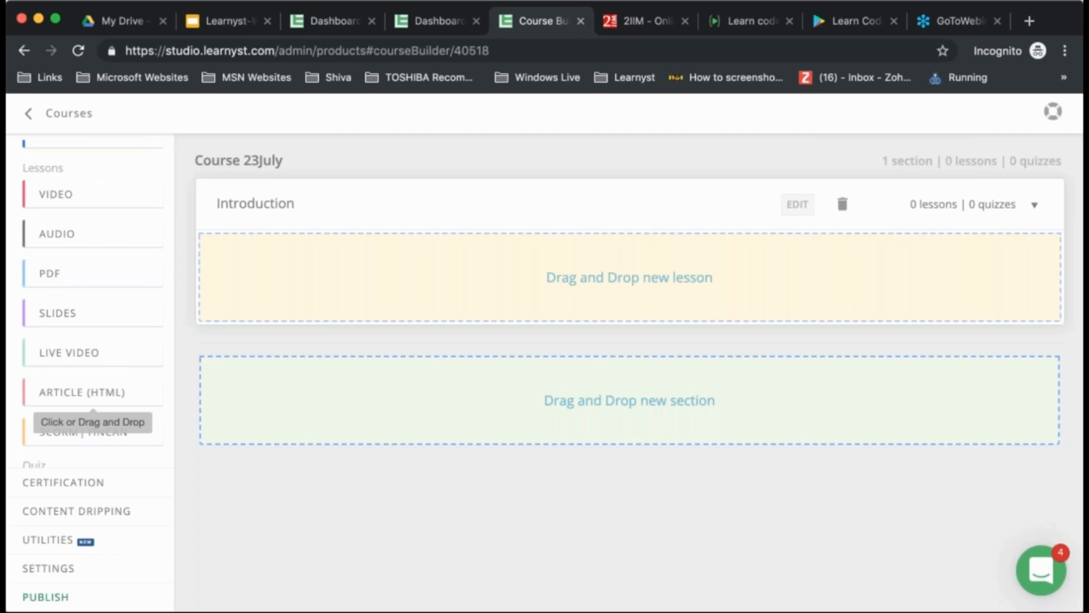
pyautogui.scroll(-2, 110, 397)
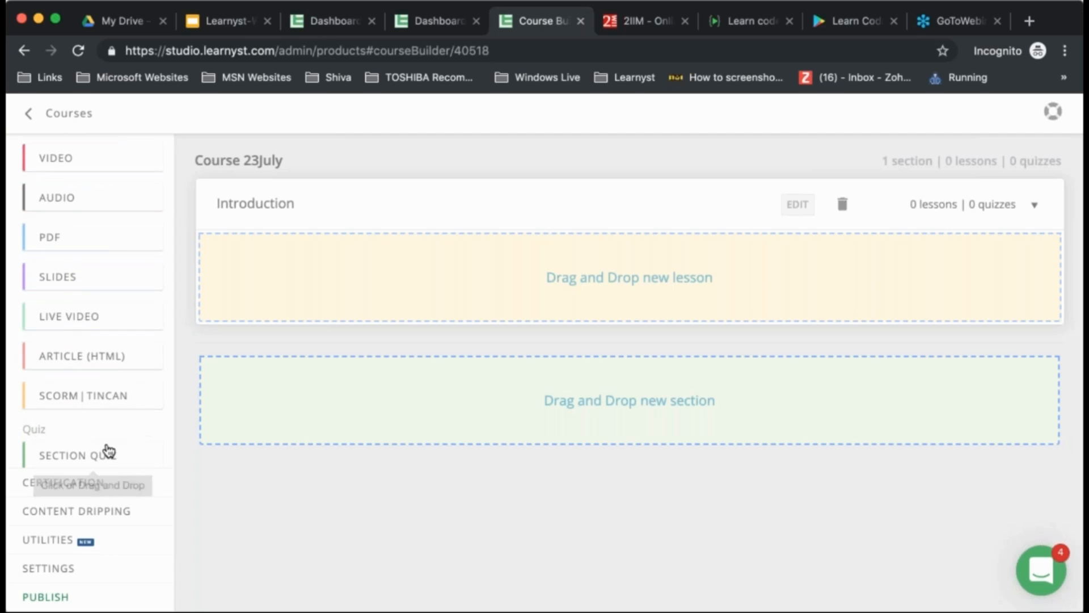
pyautogui.scroll(3, 146, 409)
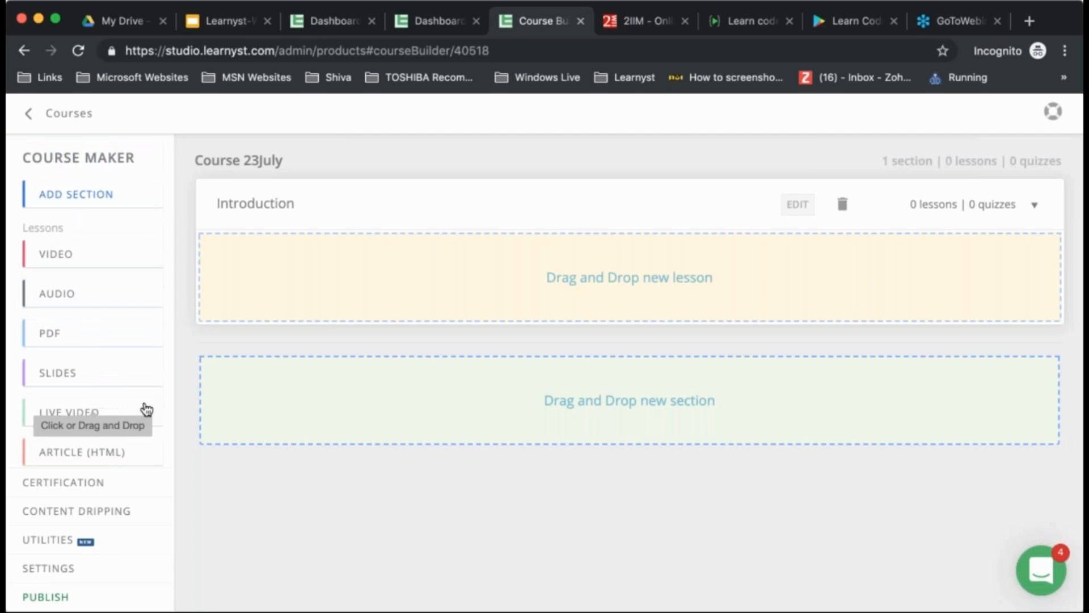
pyautogui.click(106, 263)
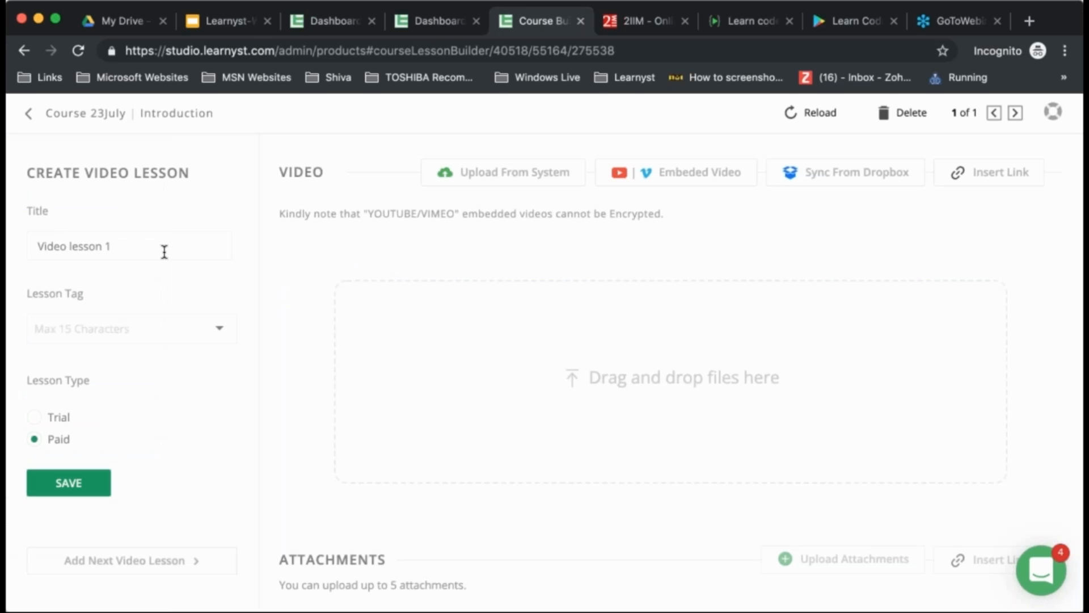
pyautogui.tripleClick(164, 252)
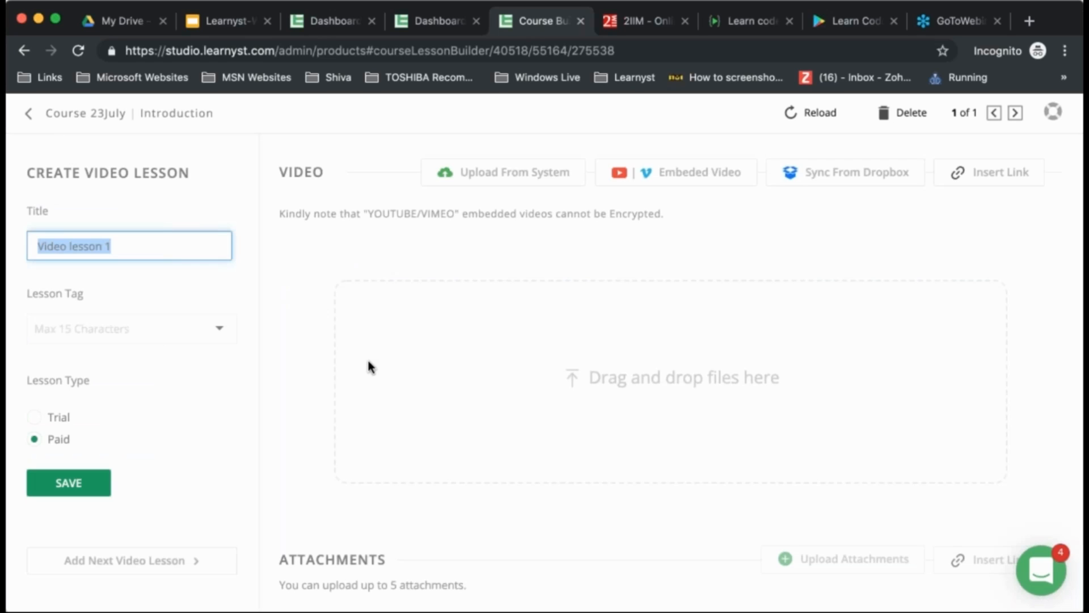
pyautogui.tripleClick(156, 243)
pyautogui.write('About Thi')
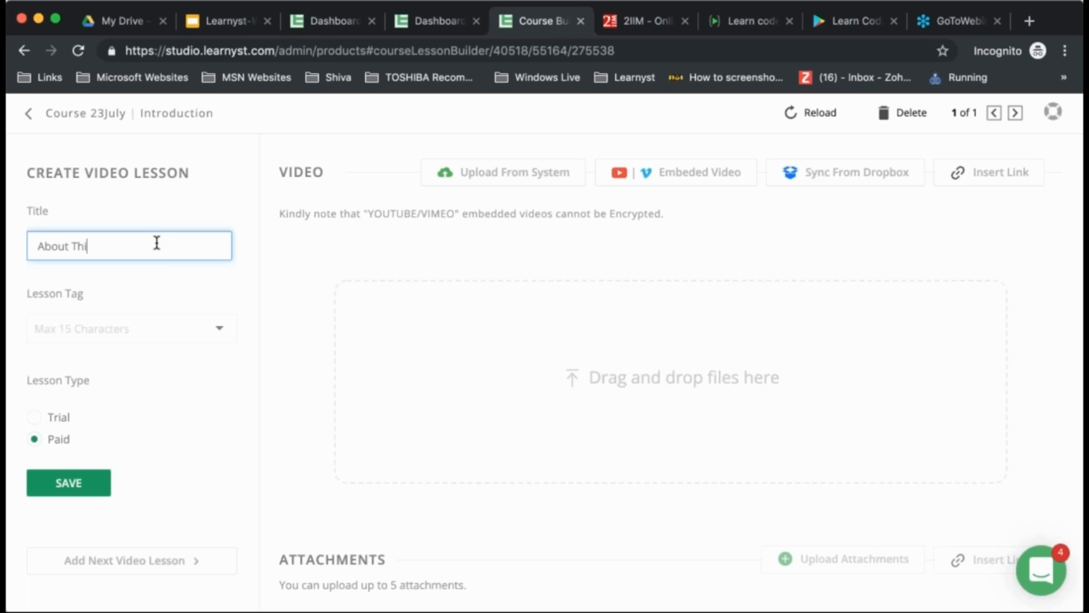
pyautogui.write('s Course')
pyautogui.click(204, 291)
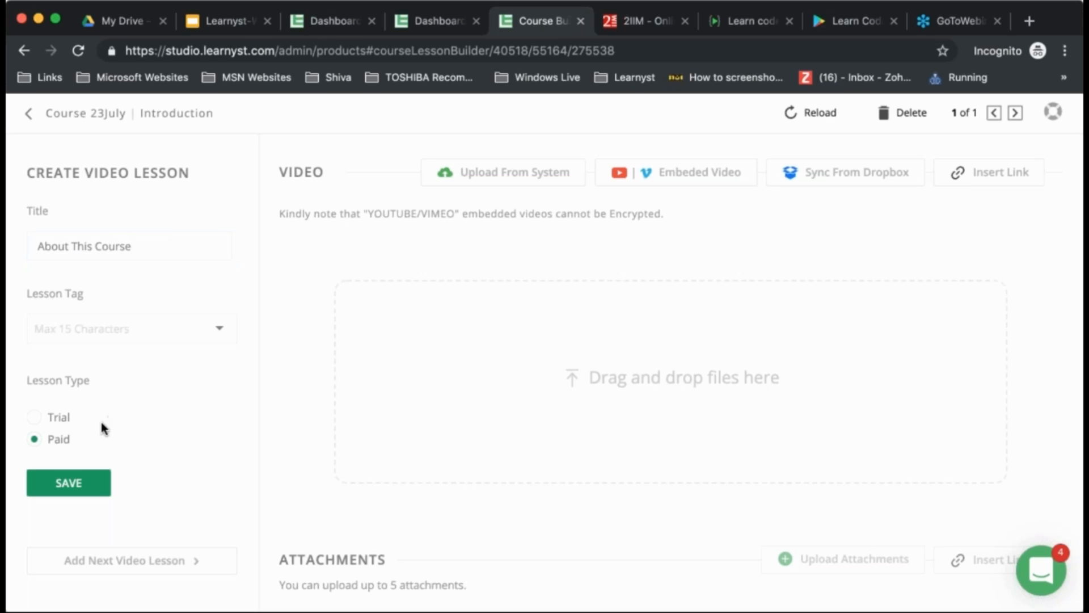
# - Set the video lesson's type to Trial, save it, and return to the course outline
pyautogui.click(40, 422)
pyautogui.click(593, 285)
pyautogui.scroll(-5, 473, 557)
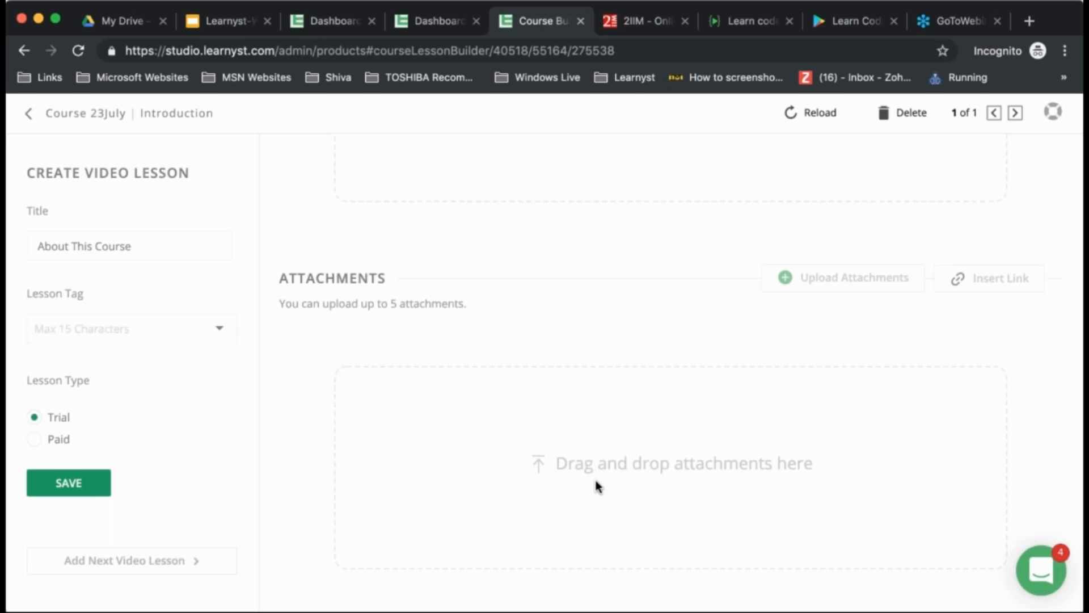
pyautogui.scroll(5, 558, 330)
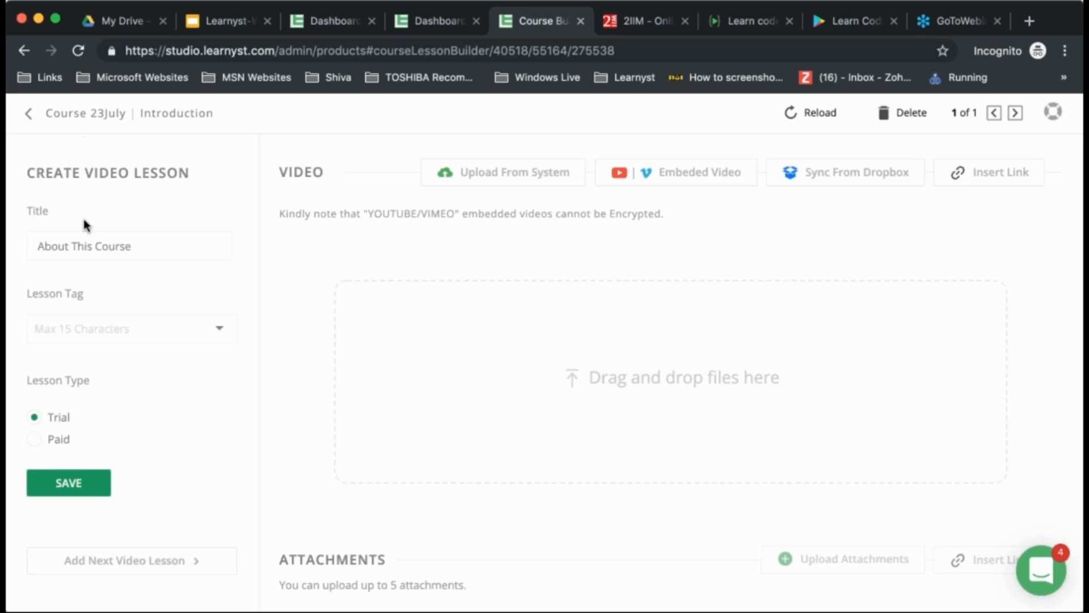
pyautogui.click(64, 491)
pyautogui.click(37, 114)
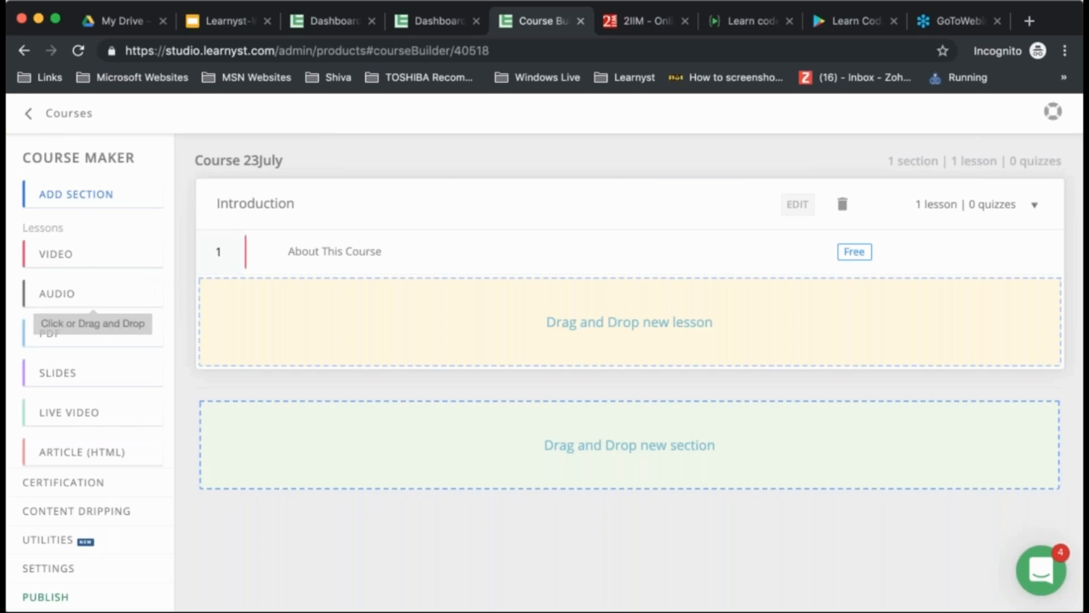
# - Add a live video lesson to the Introduction section with Youtube as its live session source
pyautogui.scroll(-2, 91, 318)
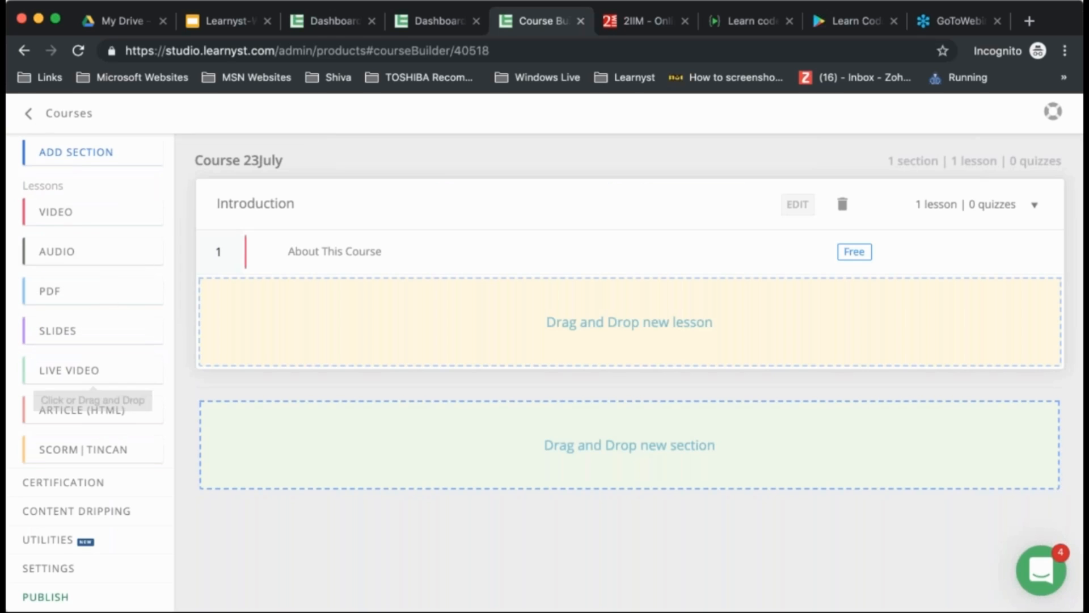
pyautogui.scroll(-3, 109, 339)
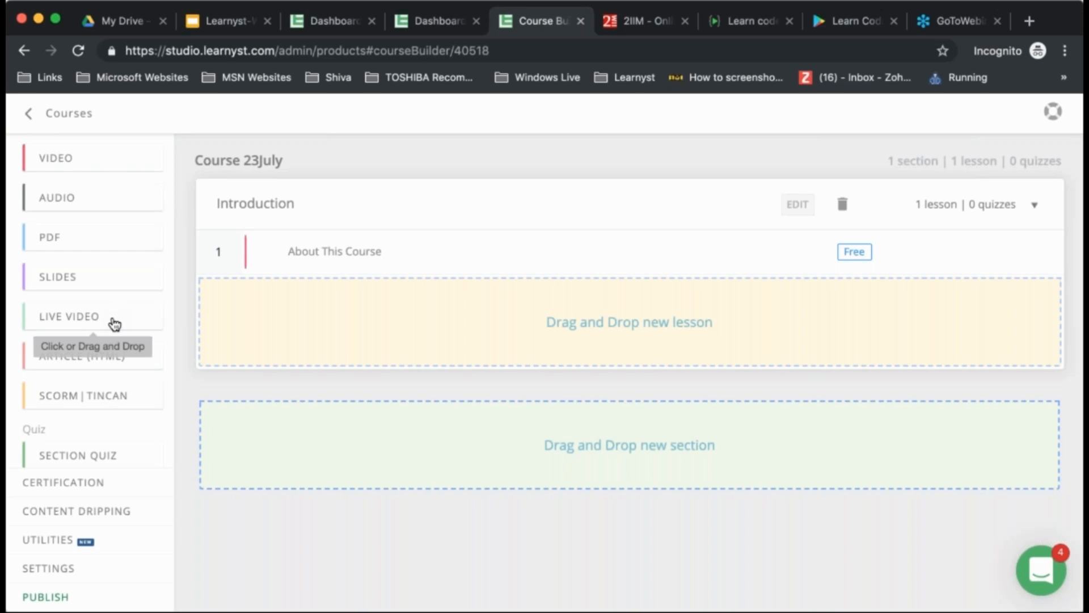
pyautogui.click(146, 331)
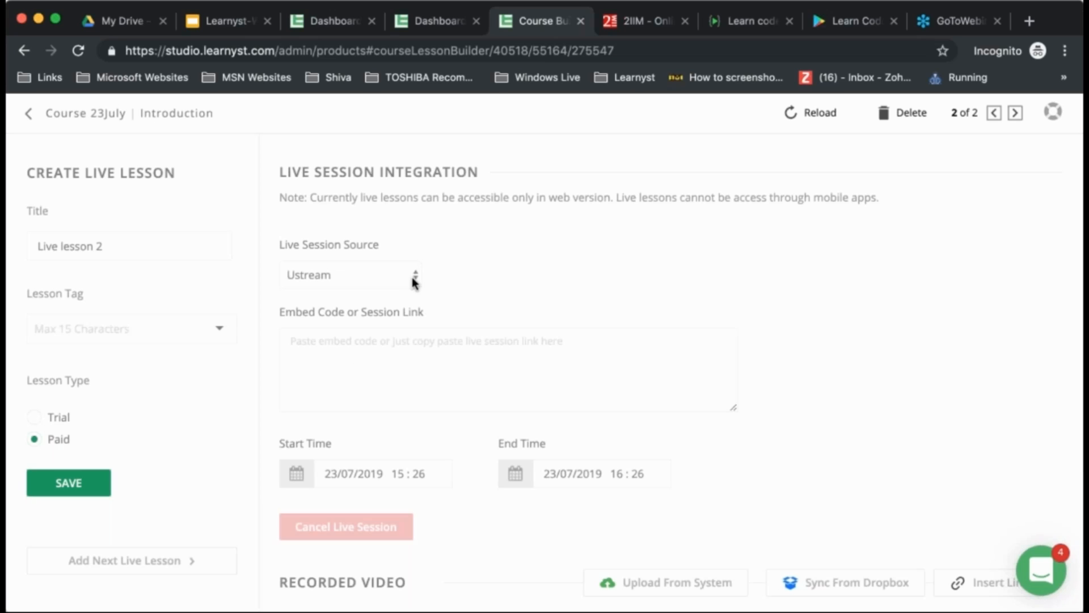
pyautogui.click(415, 278)
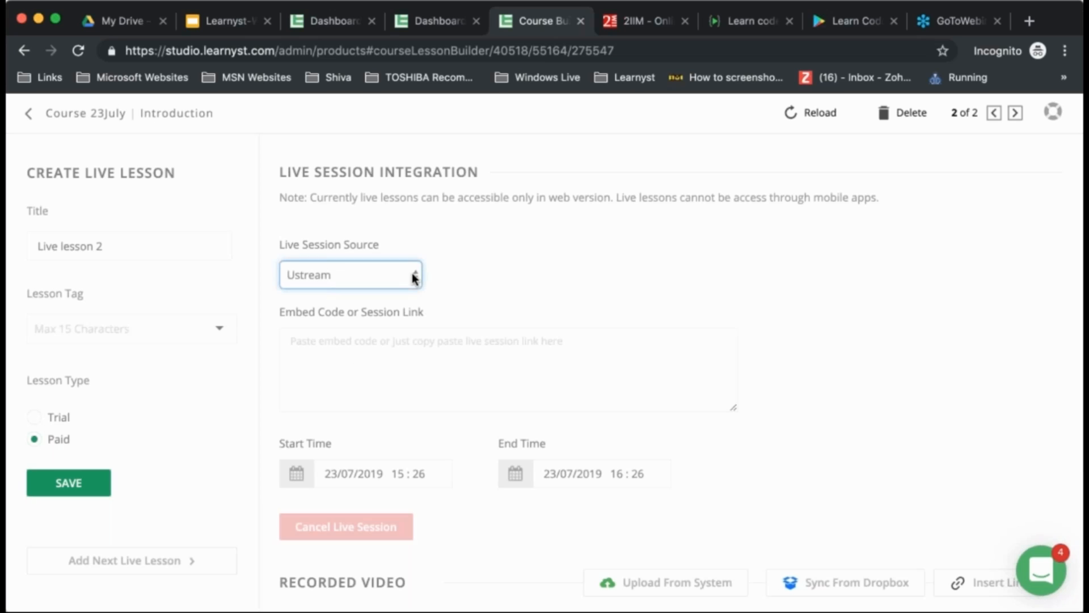
pyautogui.click(367, 320)
pyautogui.click(459, 354)
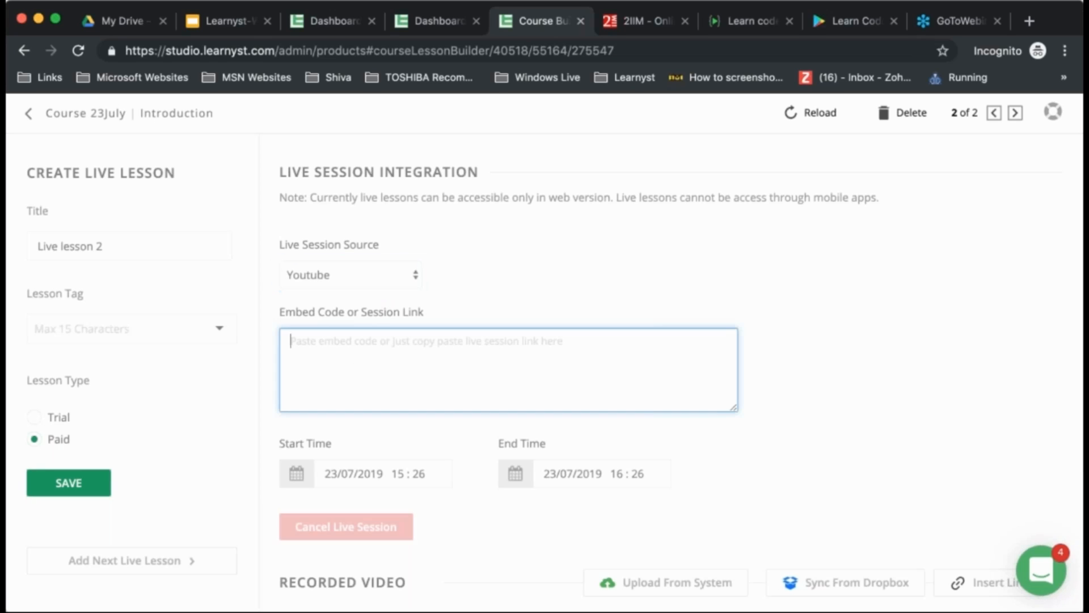
# - Look over the live lesson's schedule and recorded video options, then save the lesson and return to the course outline
pyautogui.scroll(-3, 502, 360)
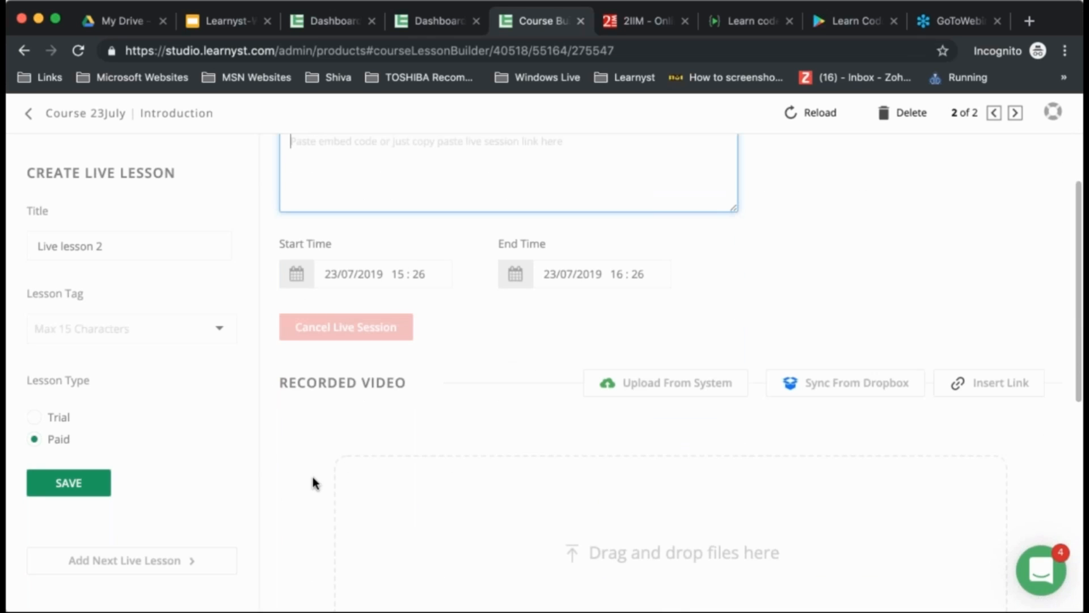
pyautogui.scroll(-5, 314, 482)
pyautogui.scroll(4, 313, 482)
pyautogui.scroll(1, 313, 477)
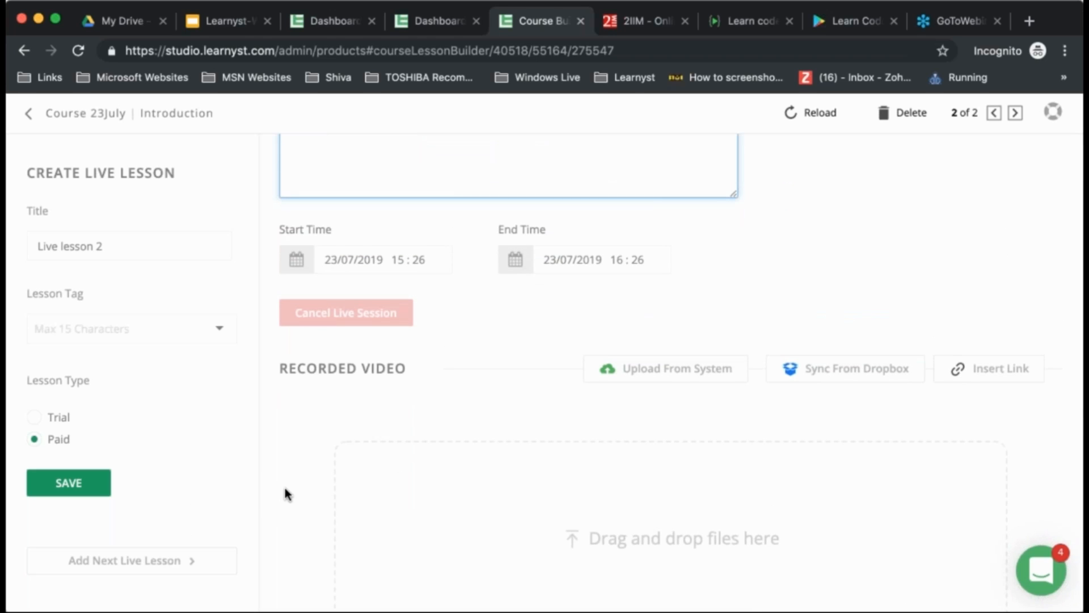
pyautogui.scroll(4, 284, 488)
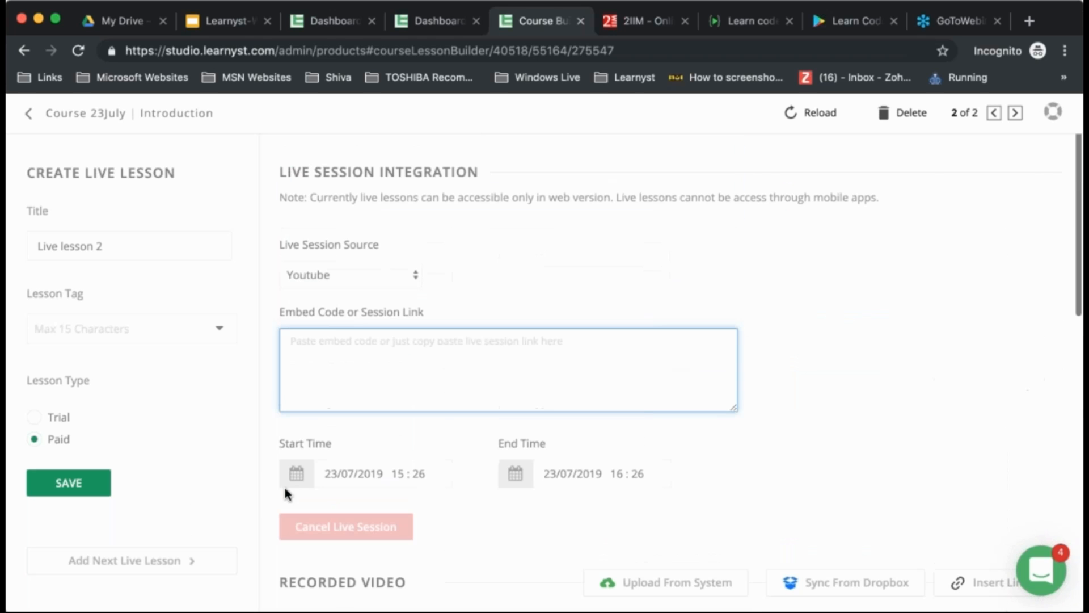
pyautogui.click(61, 115)
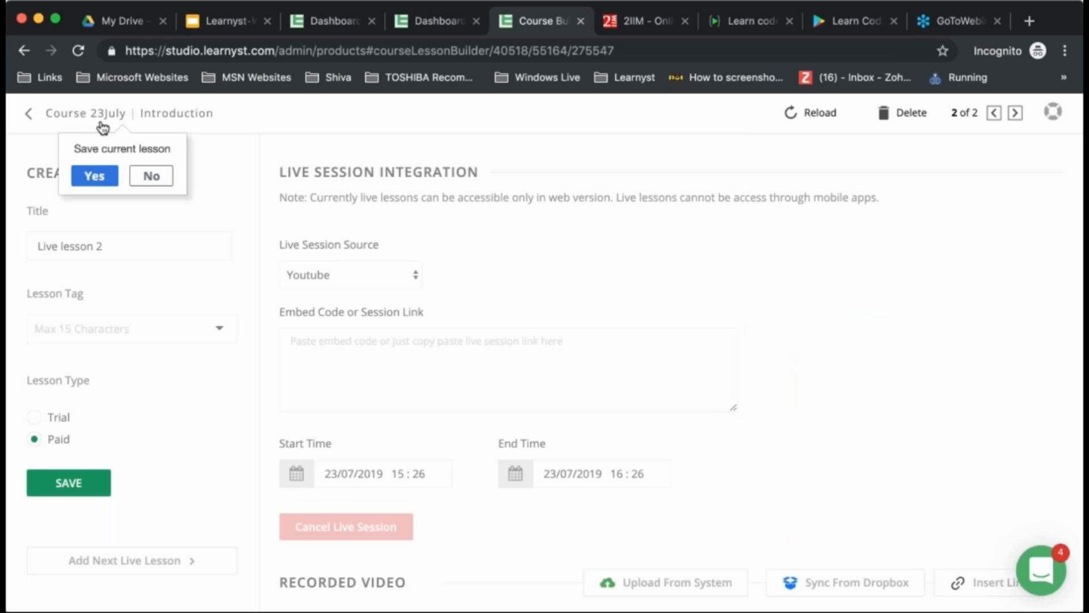
pyautogui.click(91, 177)
pyautogui.click(550, 230)
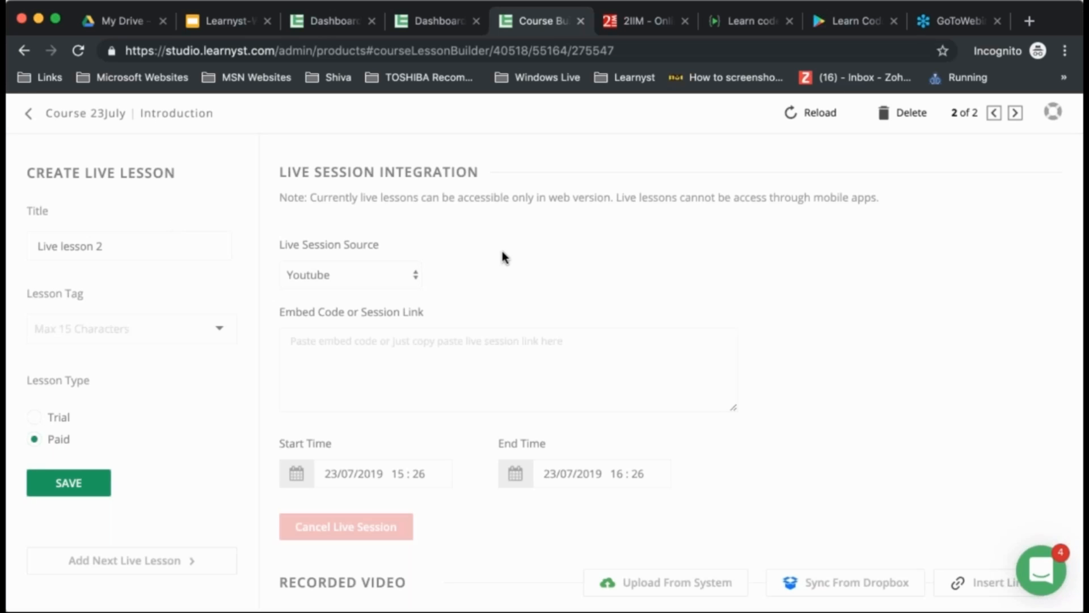
pyautogui.click(52, 495)
pyautogui.click(549, 228)
pyautogui.click(81, 117)
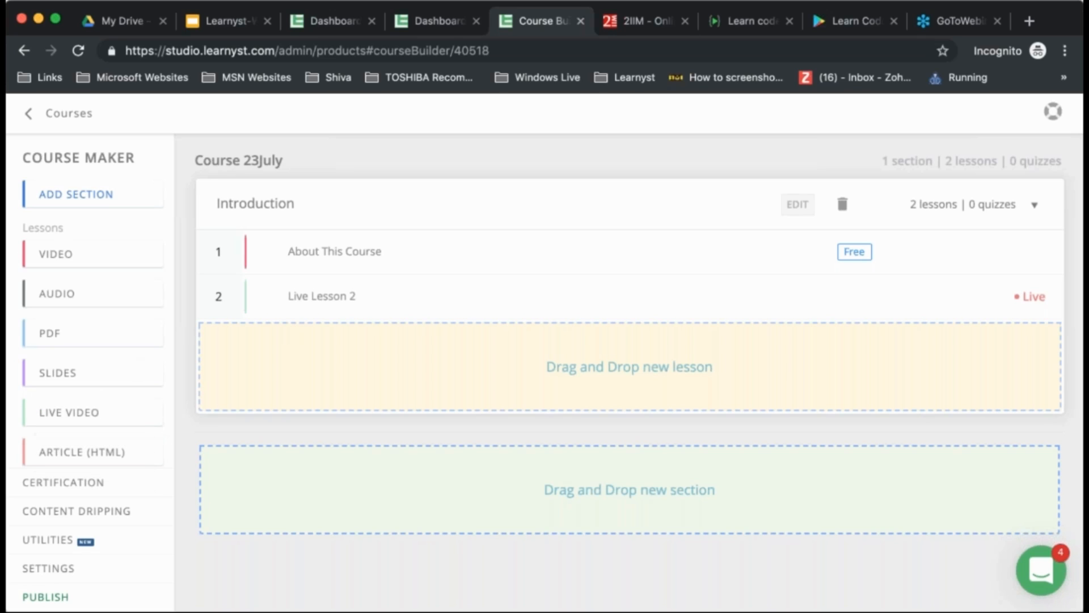
# - Add a section quiz to the Introduction section using the General quiz template
pyautogui.scroll(-3, 108, 397)
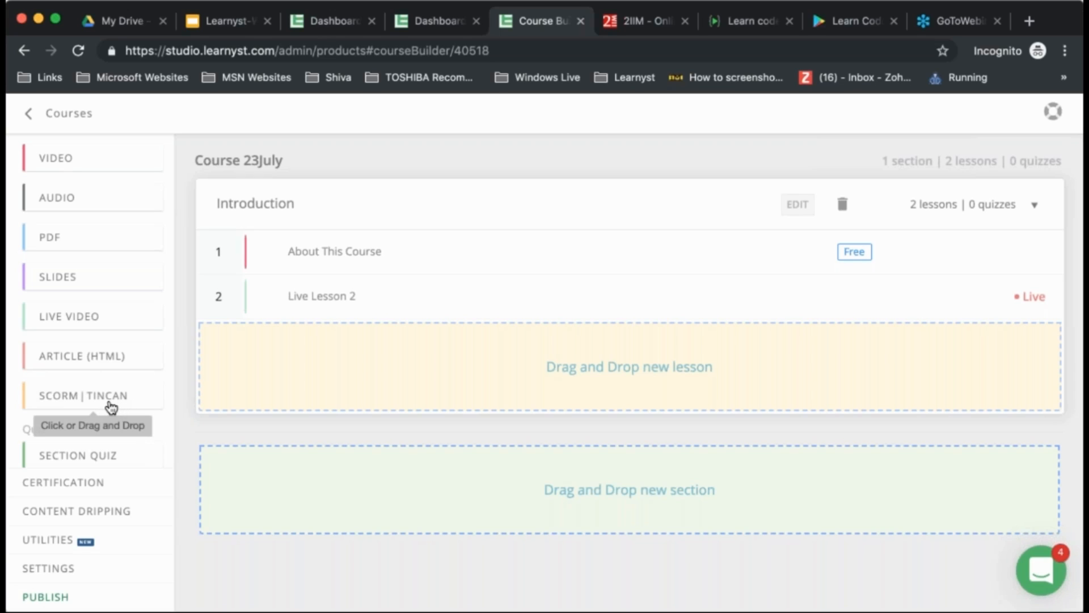
pyautogui.click(113, 464)
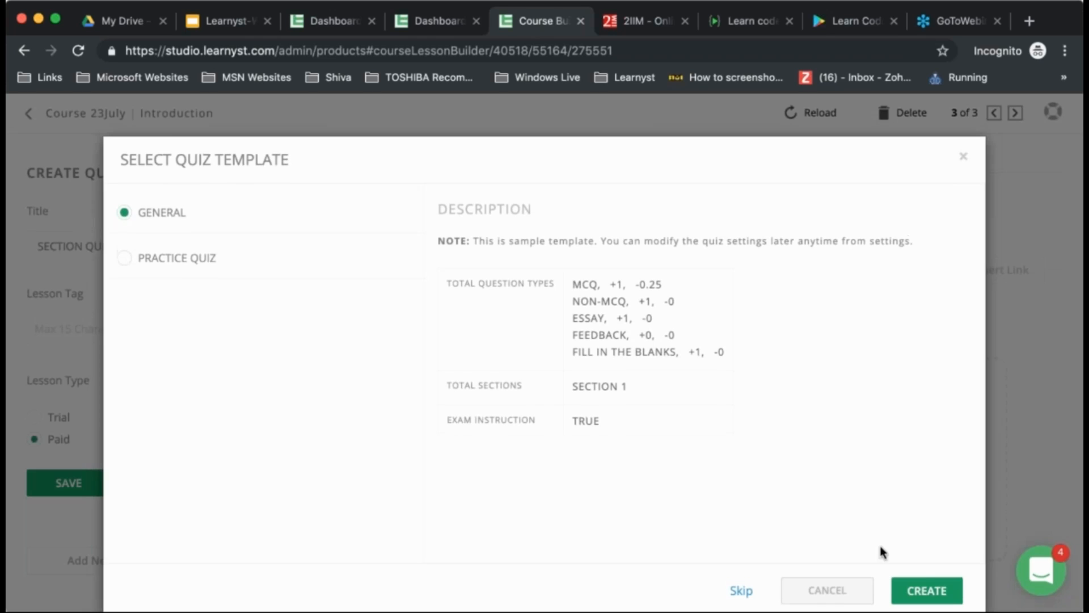
pyautogui.click(950, 593)
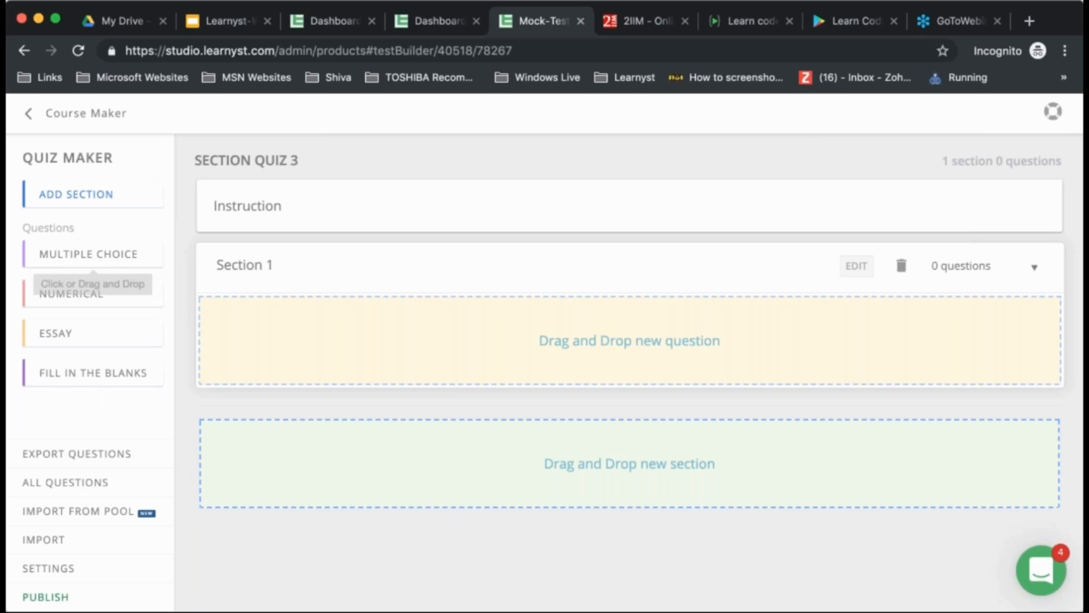
# - Add a multiple-choice question to Section 1 with the text "If The value of (p+q+r) = 7 then least possible value of \((p^2+9q^2+4r^2))\)"
pyautogui.click(118, 256)
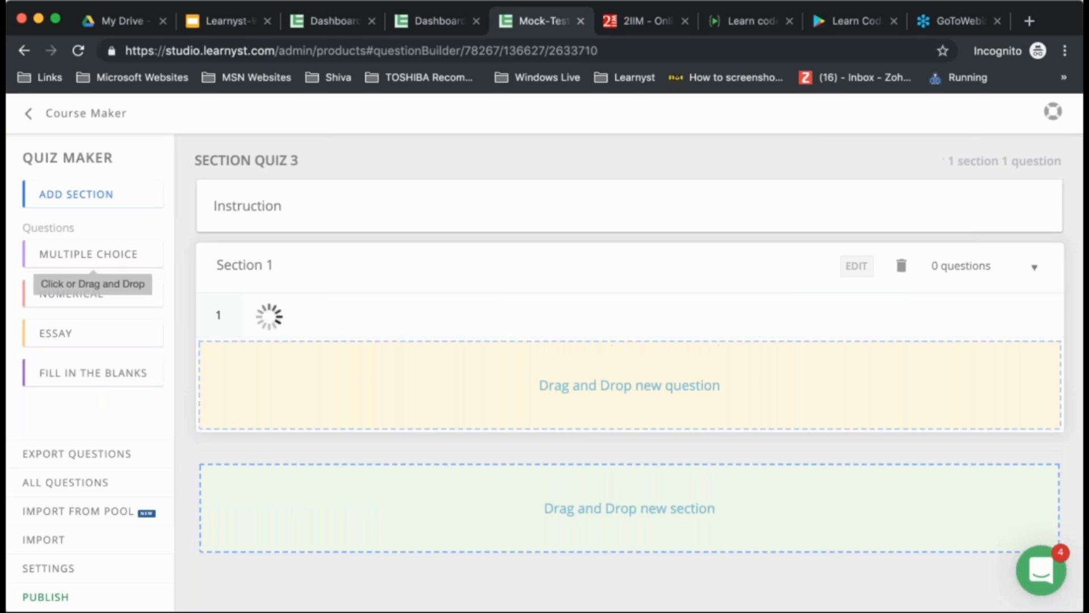
pyautogui.click(397, 278)
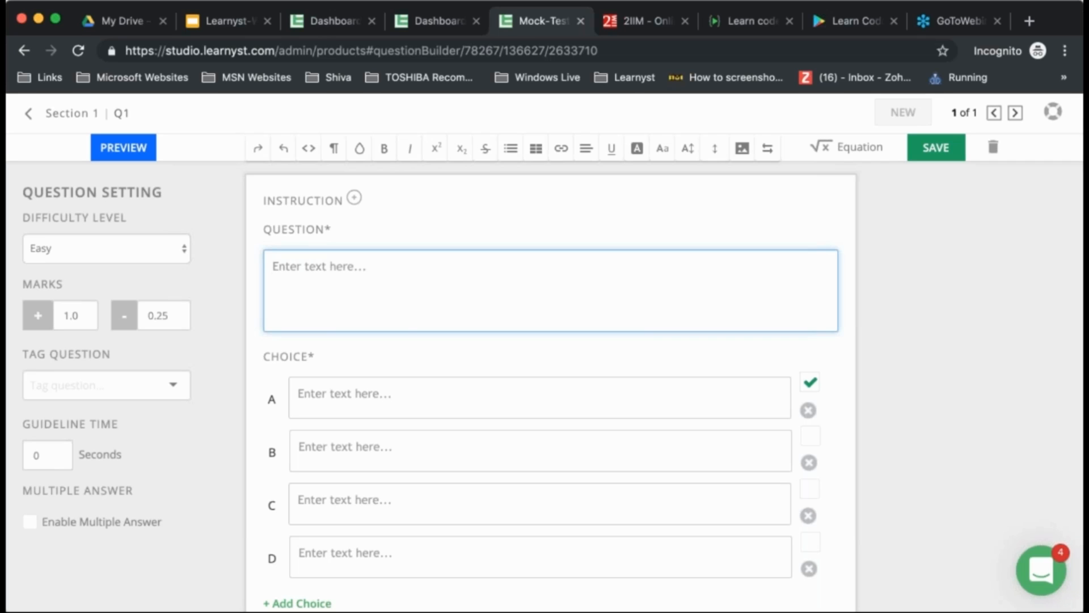
pyautogui.press('super+Tab')
pyautogui.click(553, 275)
pyautogui.write('If The value of (p+q+r) = 7 then least possible value of \\((p^2+9q^2+4r^2))\\)')
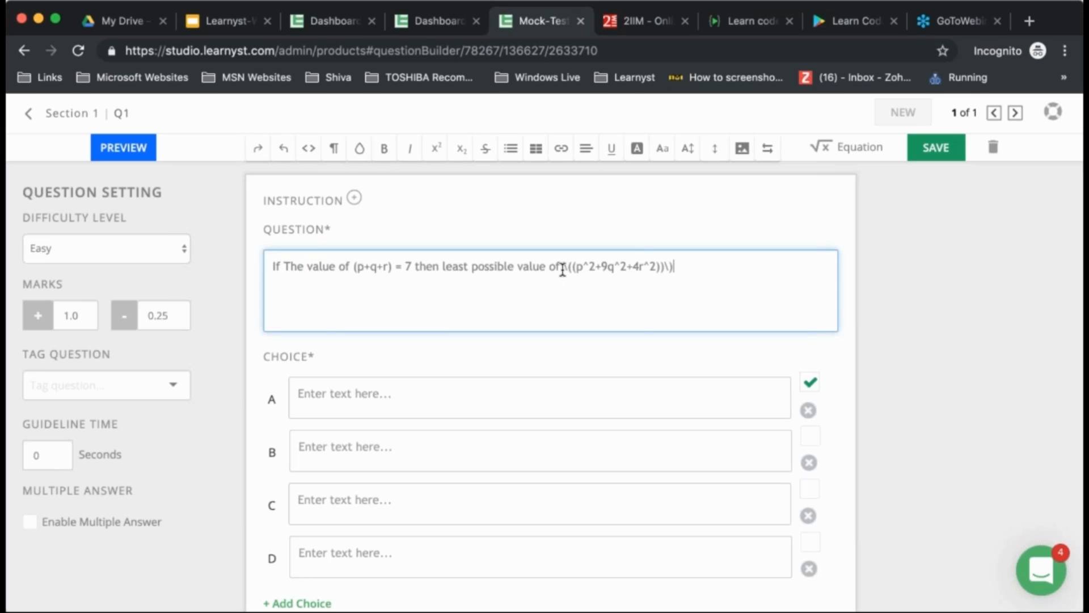
pyautogui.moveTo(562, 270); pyautogui.dragTo(690, 269)
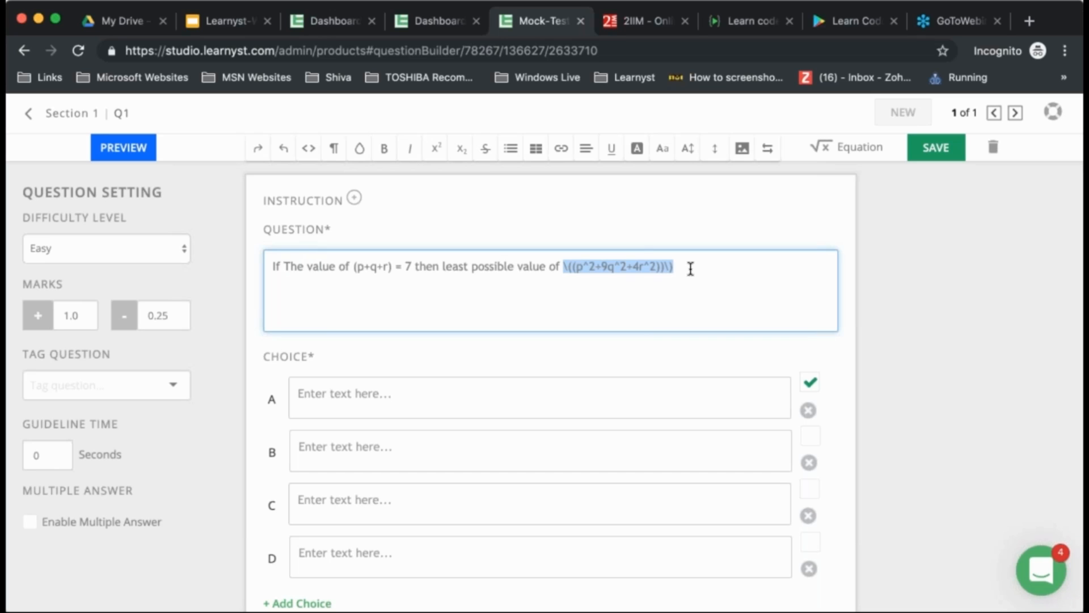
pyautogui.click(606, 280)
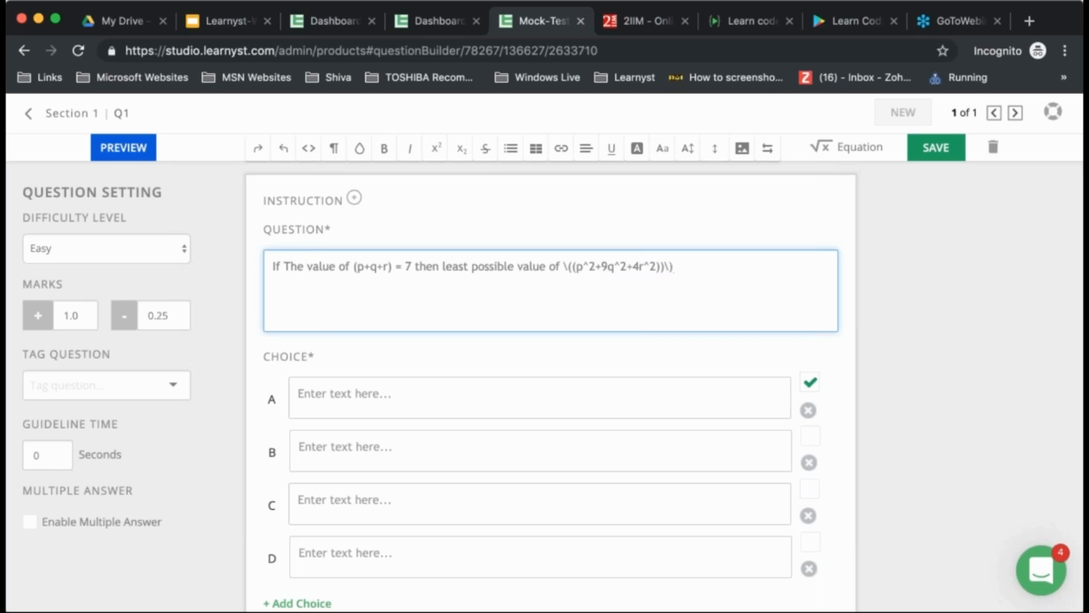
# - Open the question preview and fill in answer choices A to D with 7, 8, 3 and 4
pyautogui.click(129, 149)
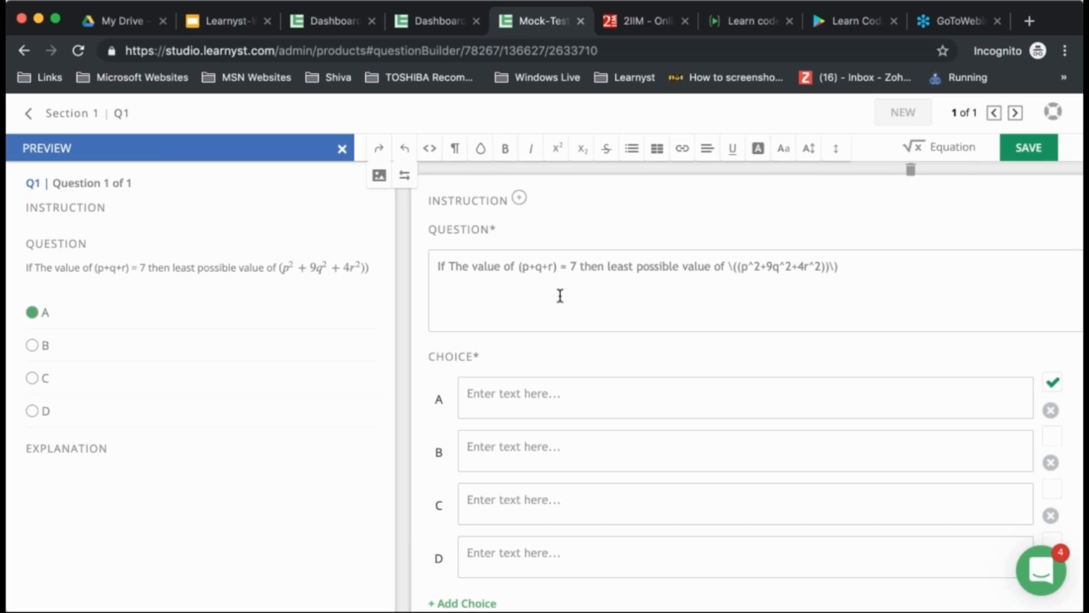
pyautogui.click(515, 400)
pyautogui.write('7')
pyautogui.press('Tab')
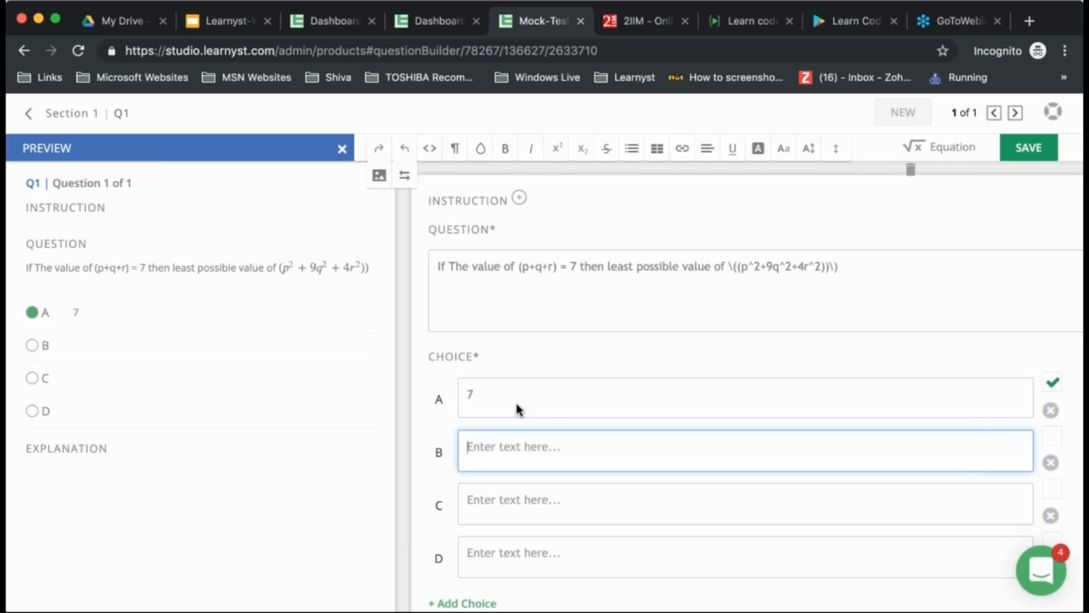
pyautogui.write('8')
pyautogui.click(487, 500)
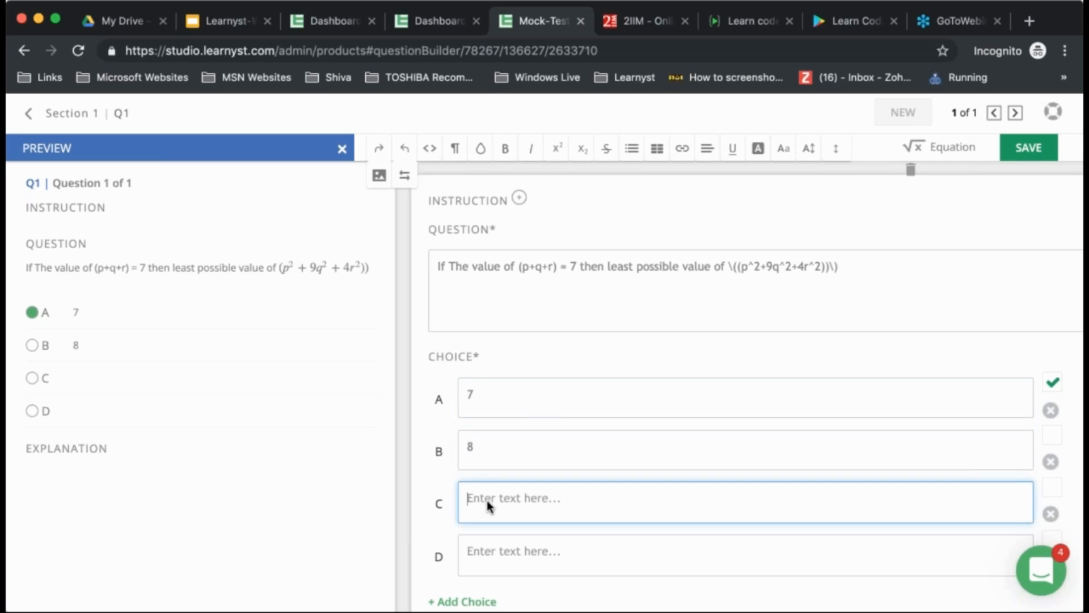
pyautogui.write('3')
pyautogui.click(517, 549)
pyautogui.write('4')
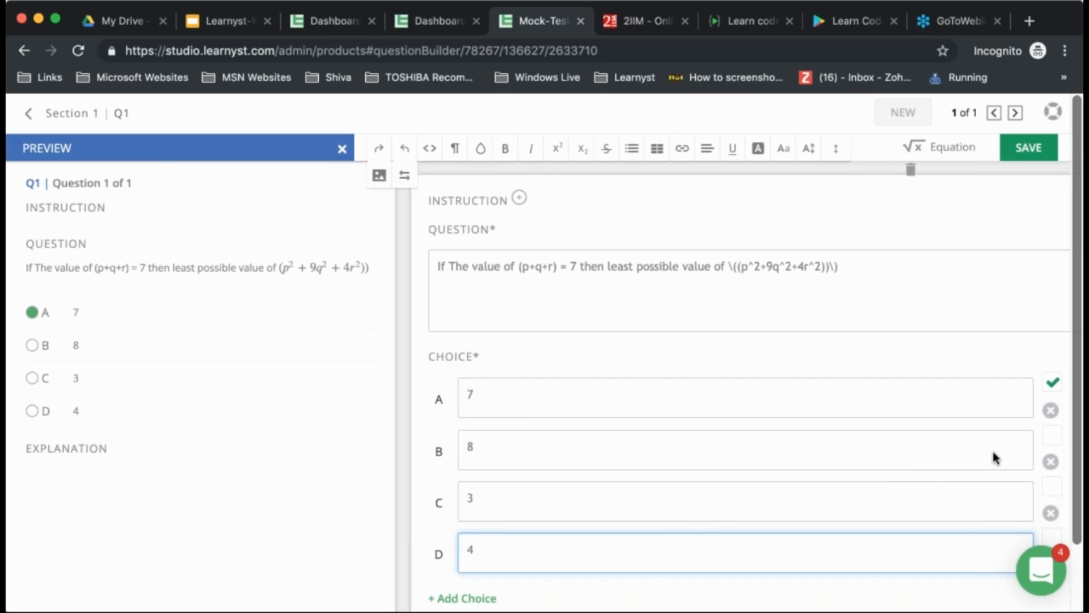
# - Mark choice B as the question's correct answer and close the preview
pyautogui.scroll(-2, 993, 457)
pyautogui.click(1053, 363)
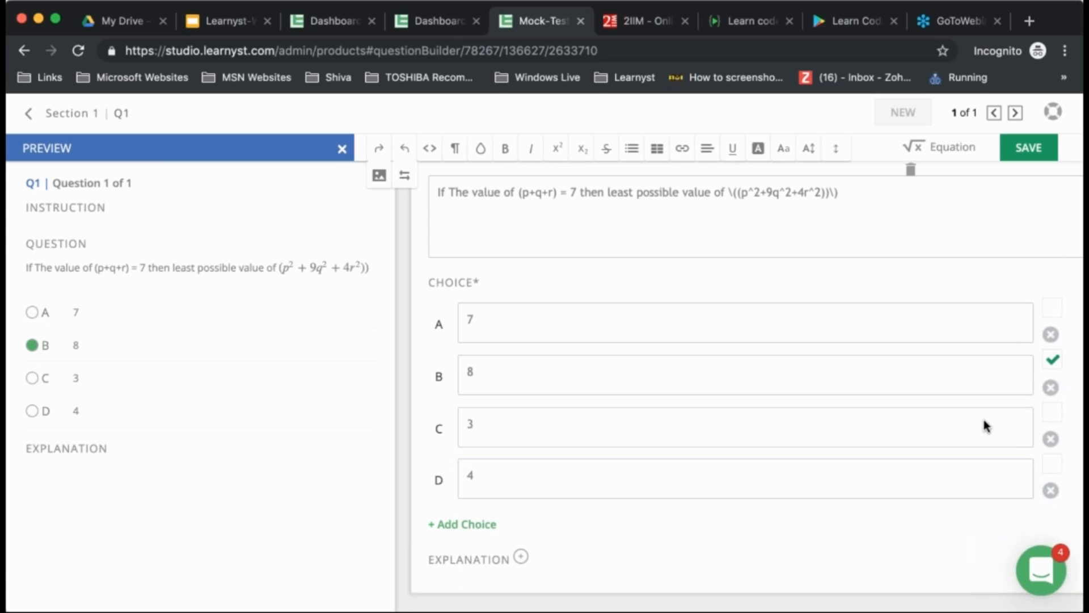
pyautogui.scroll(2, 983, 426)
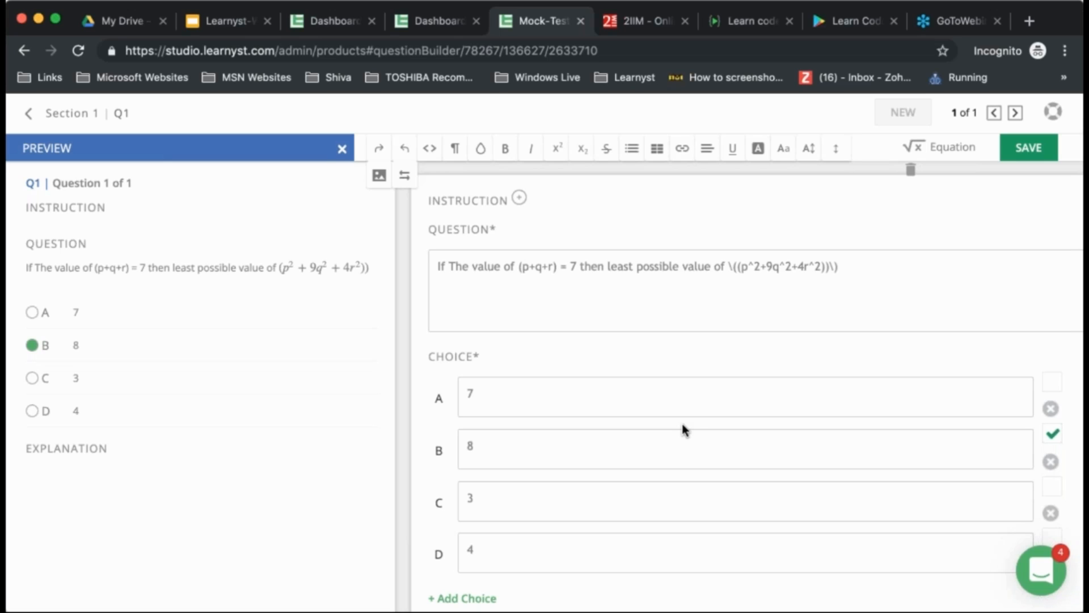
pyautogui.click(342, 149)
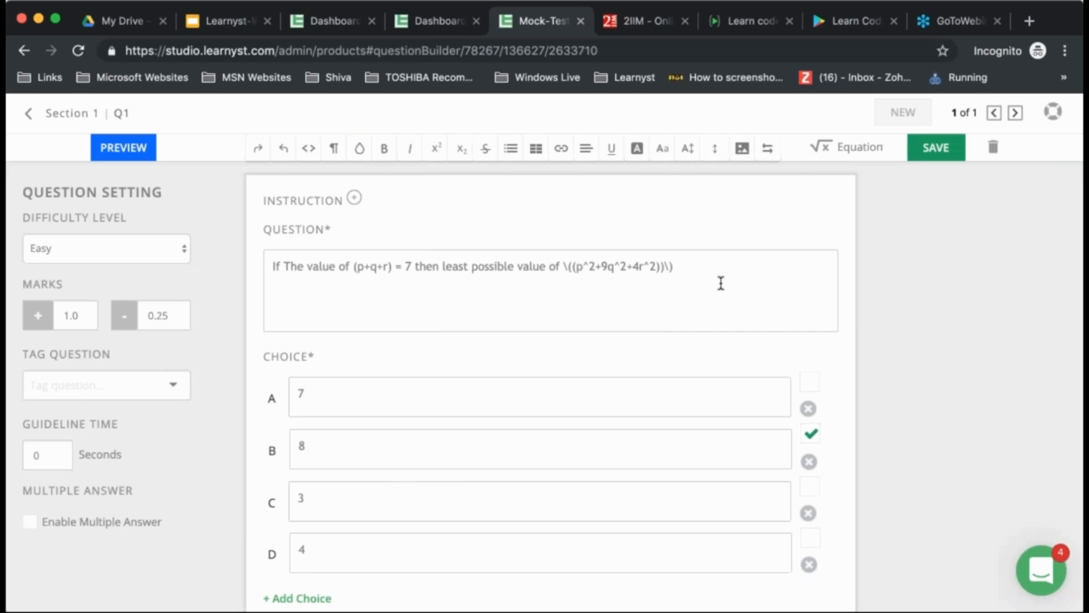
# - Examine the image upload options for the question text, then close them without adding a file
pyautogui.click(701, 262)
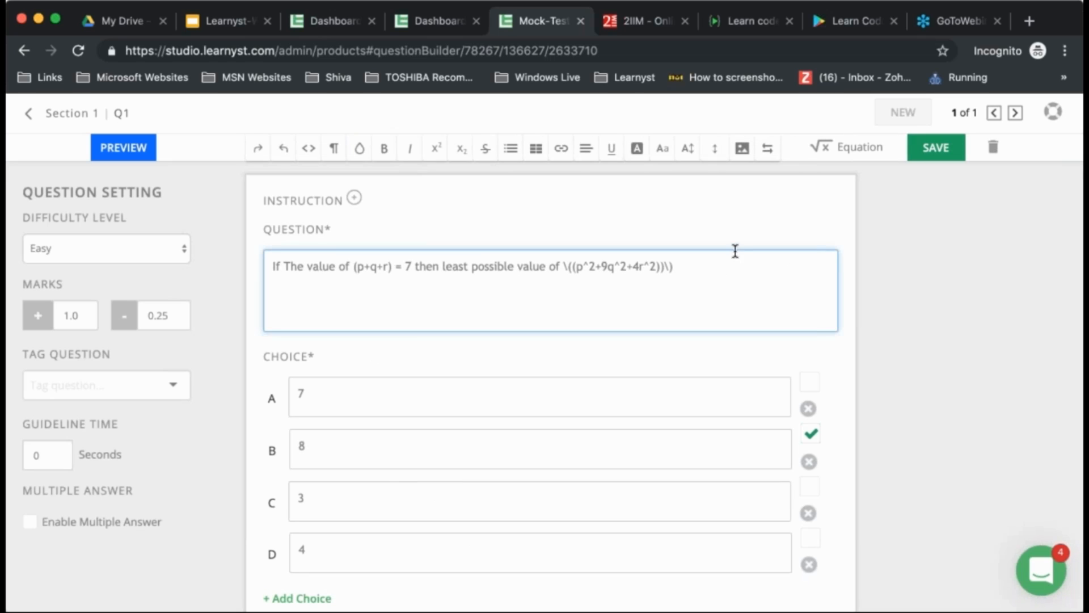
pyautogui.click(742, 148)
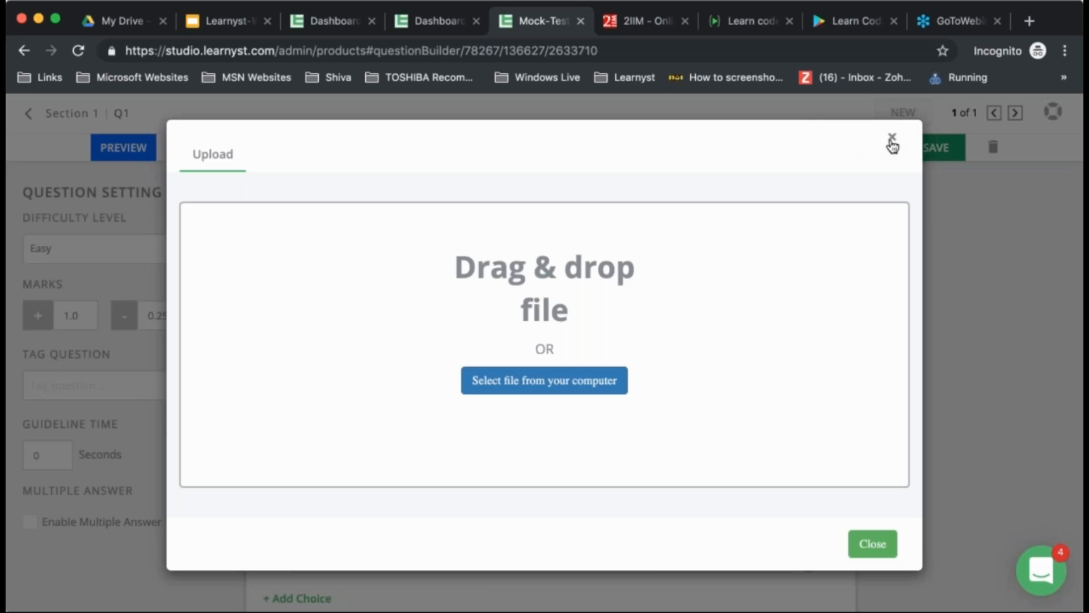
pyautogui.click(891, 139)
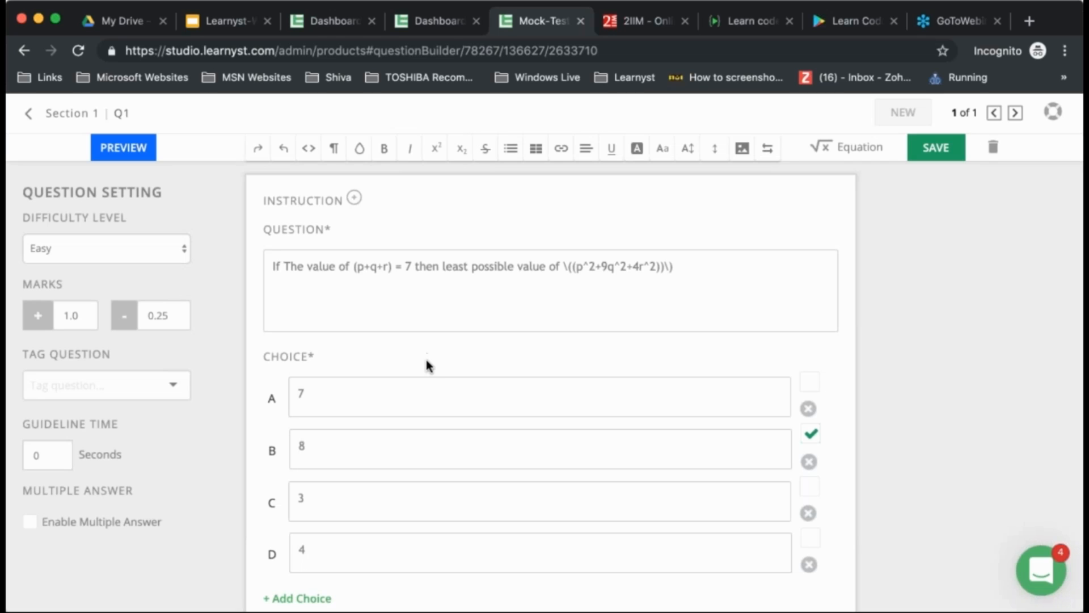
pyautogui.scroll(-1, 425, 365)
pyautogui.click(339, 272)
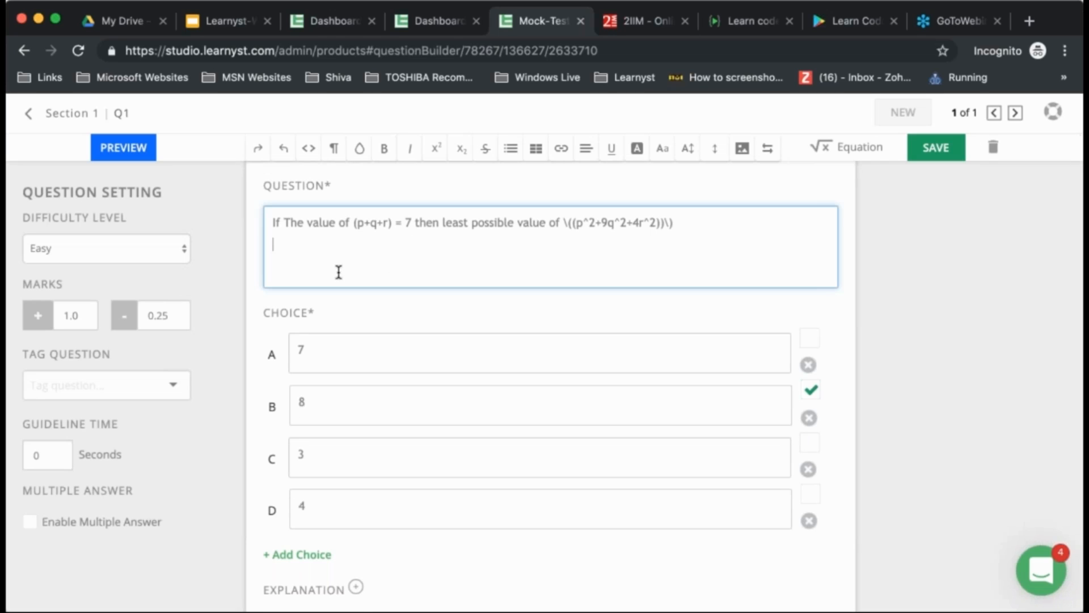
# - Expand the question's explanation area, review its text and upload options, and return to the quiz outline
pyautogui.scroll(-1, 339, 272)
pyautogui.click(357, 554)
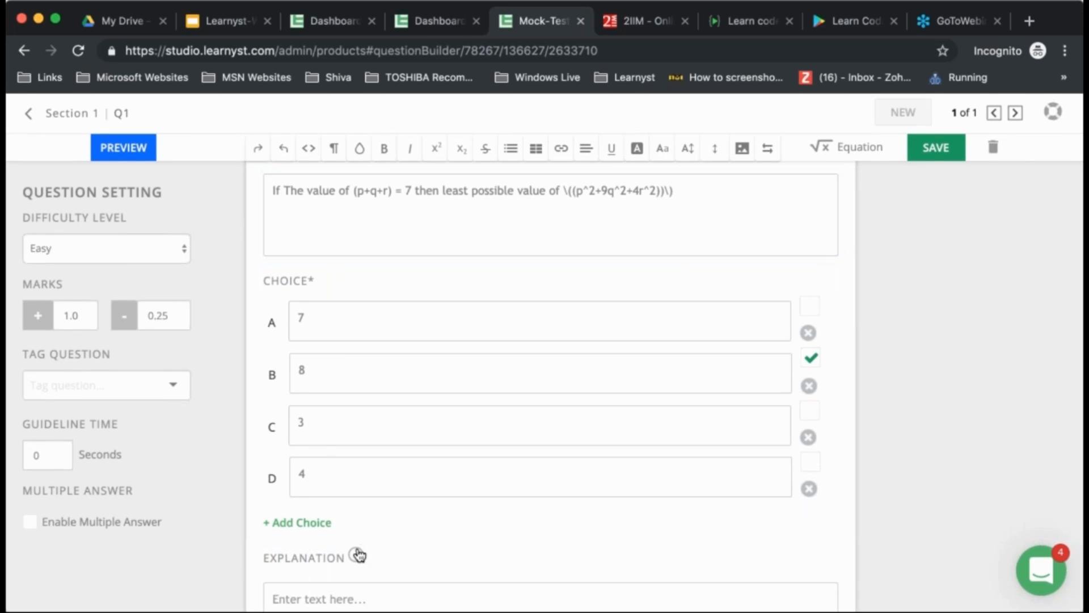
pyautogui.scroll(-5, 408, 554)
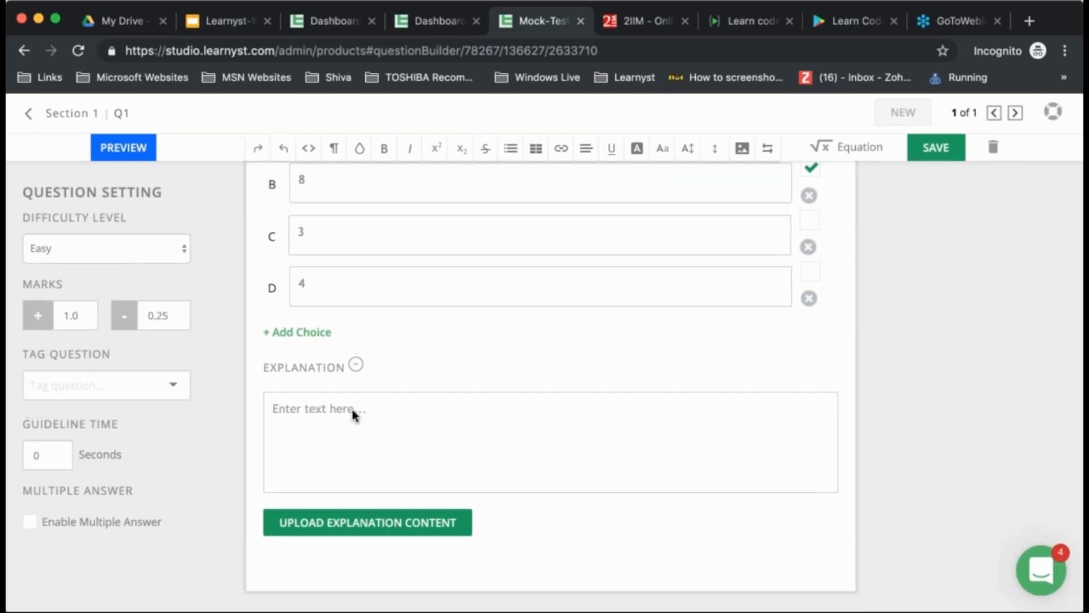
pyautogui.click(353, 413)
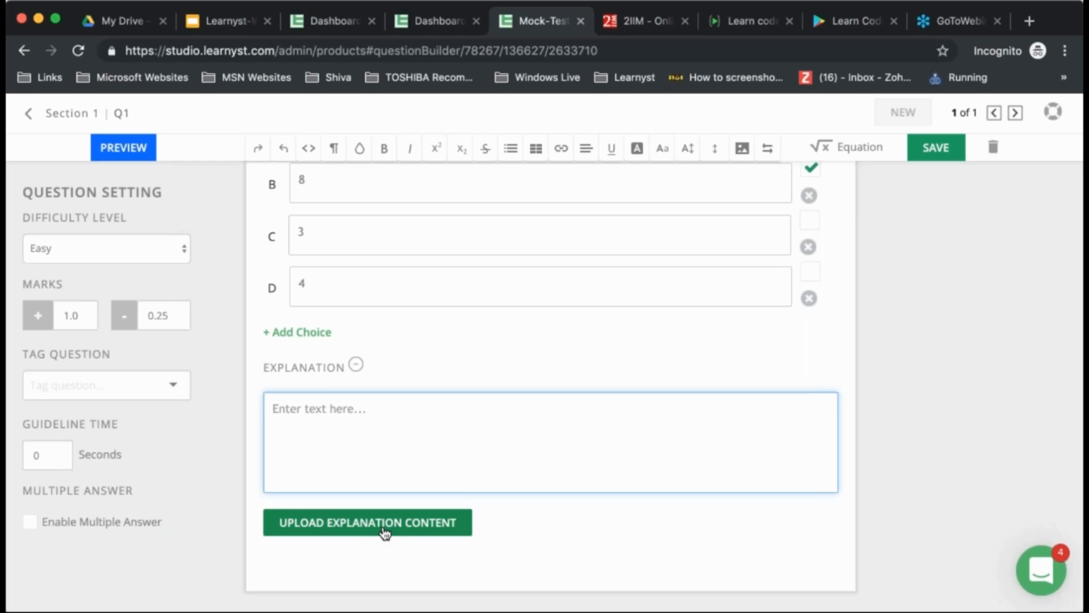
pyautogui.scroll(10, 127, 310)
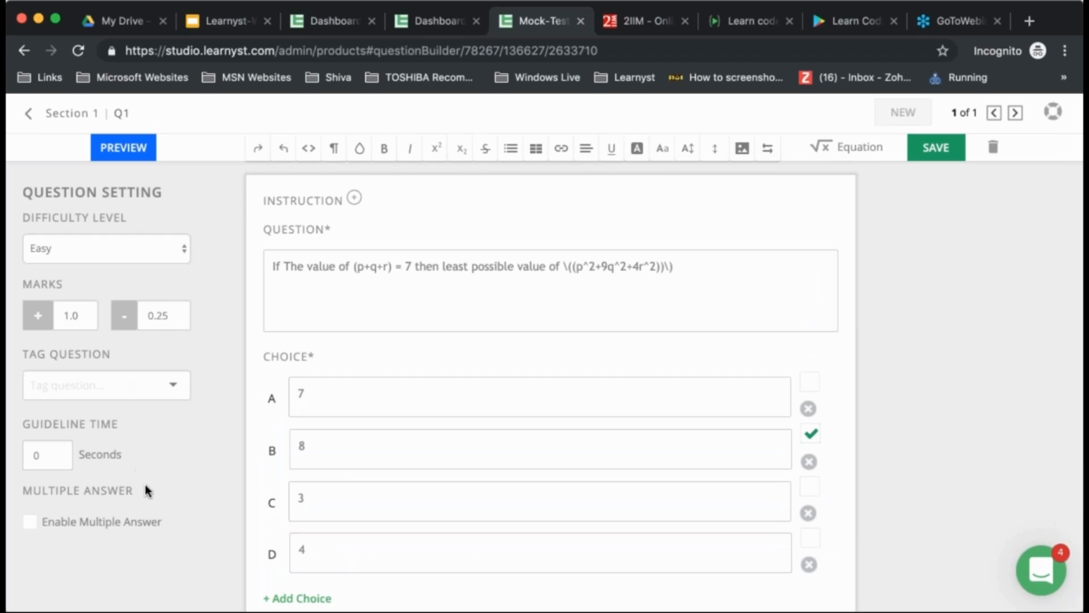
pyautogui.scroll(1, 342, 407)
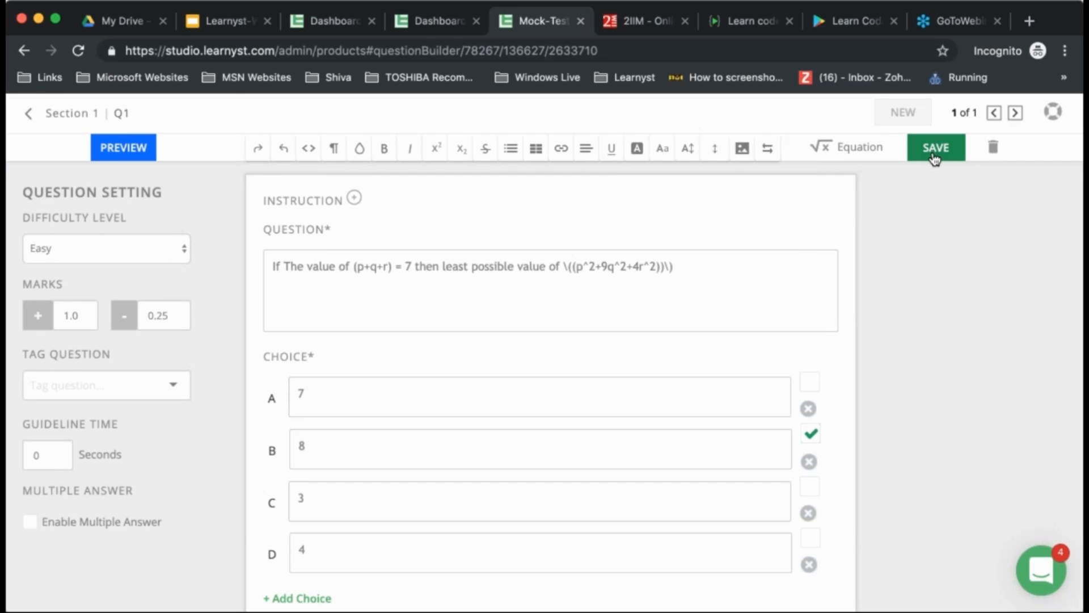
pyautogui.click(31, 116)
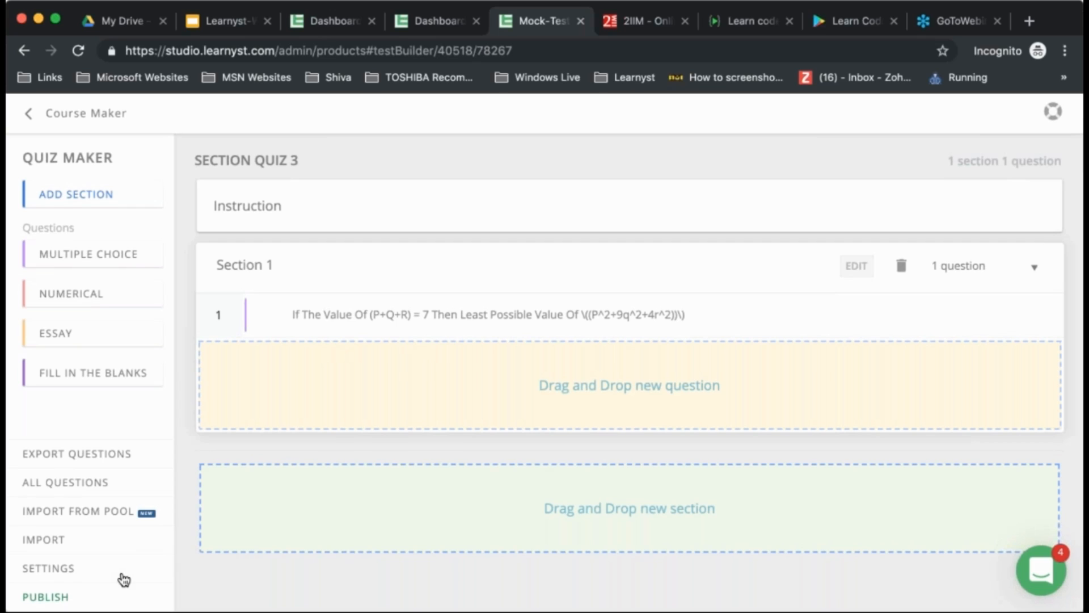
# - Start a question pool import into Section 1 with Question Pool #1 as the source
pyautogui.click(89, 513)
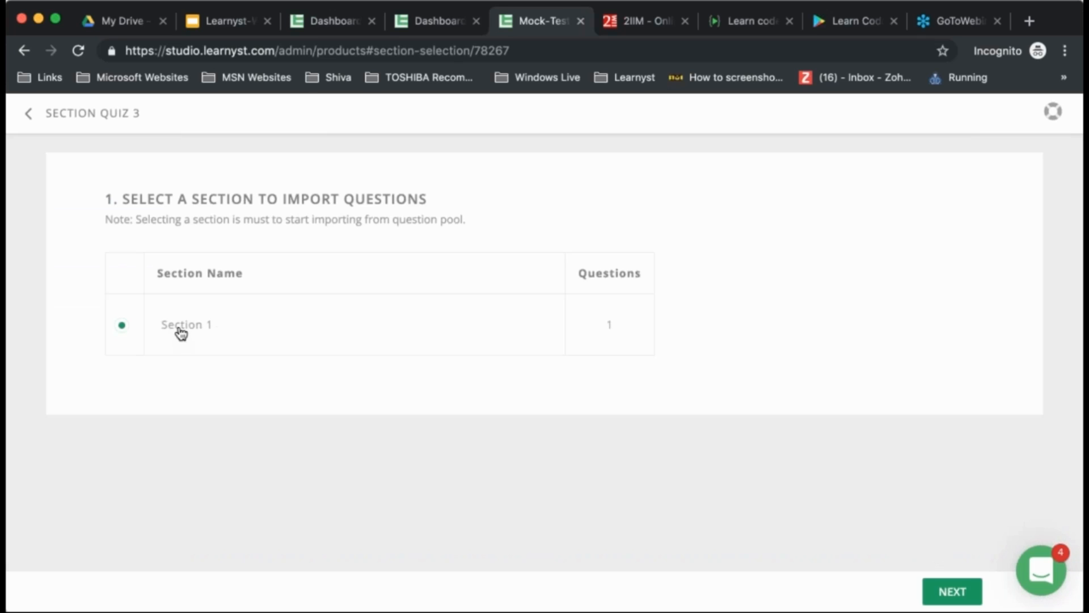
pyautogui.click(947, 591)
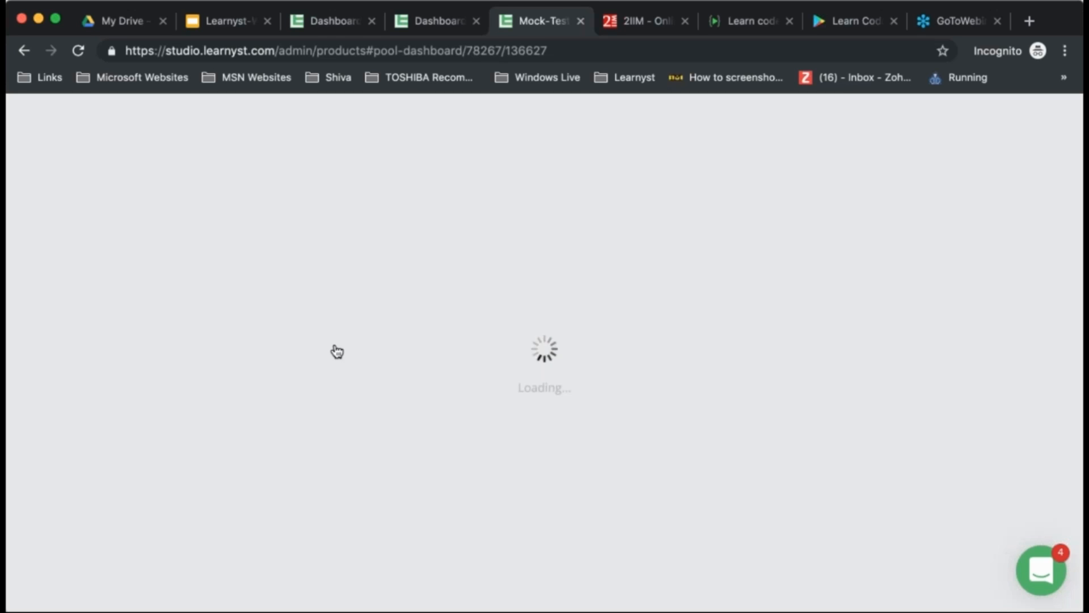
pyautogui.click(188, 387)
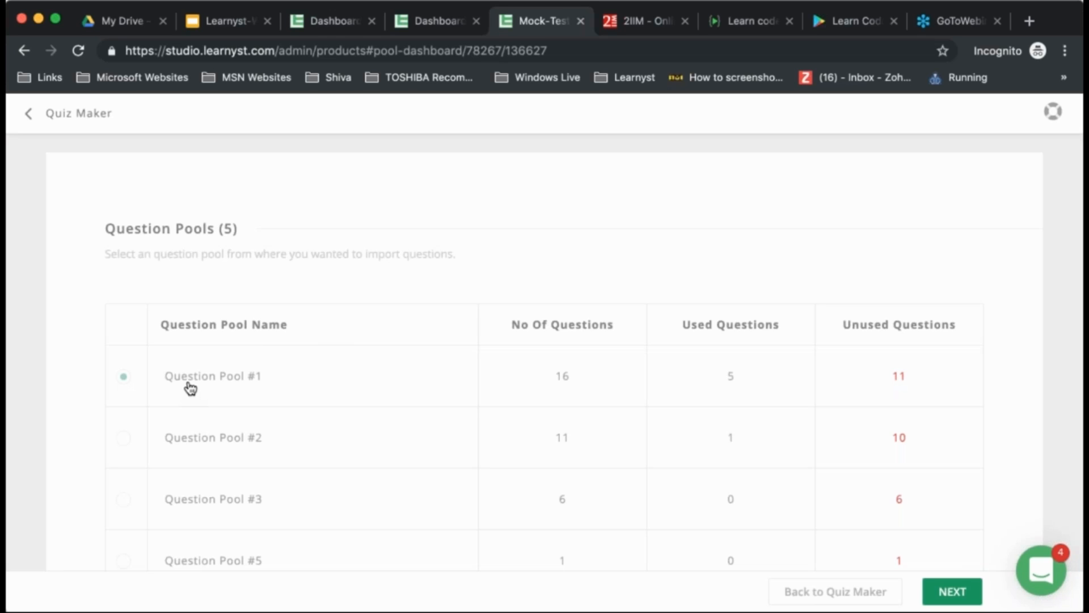
pyautogui.click(946, 592)
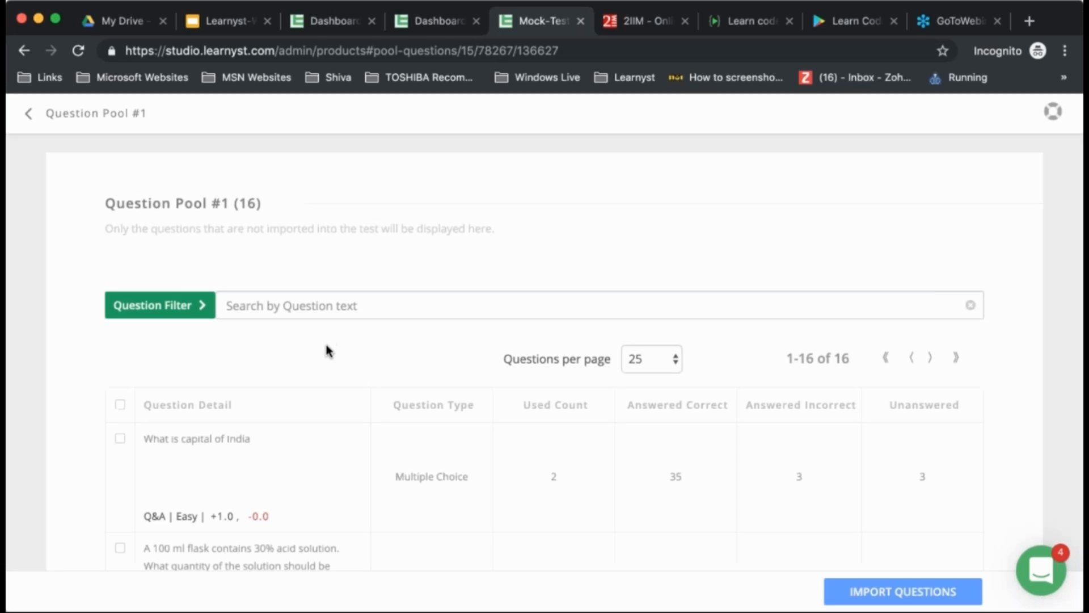
# - Import the Geometry question about the 100 ml flask and the unused "2.49 + 2.50 = ___ ?" question, then return to the quiz outline
pyautogui.scroll(-7, 288, 478)
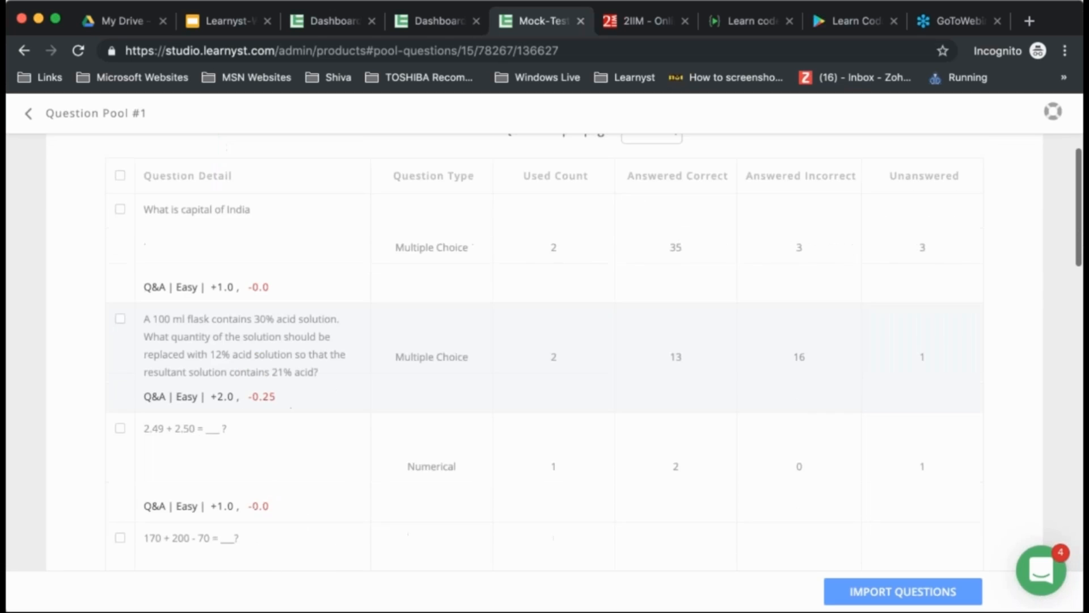
pyautogui.scroll(-12, 288, 465)
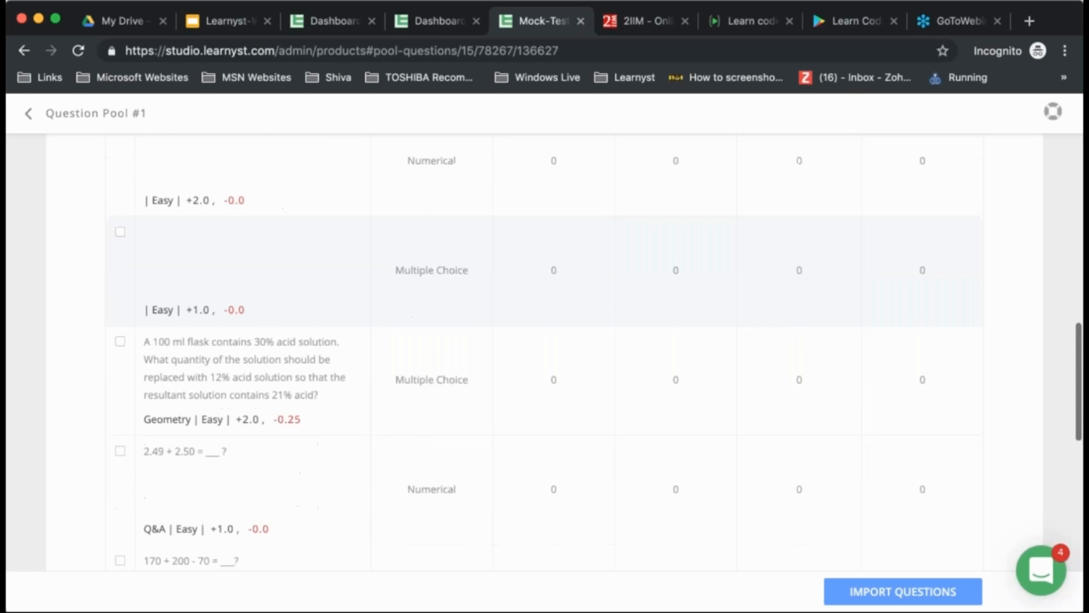
pyautogui.click(121, 243)
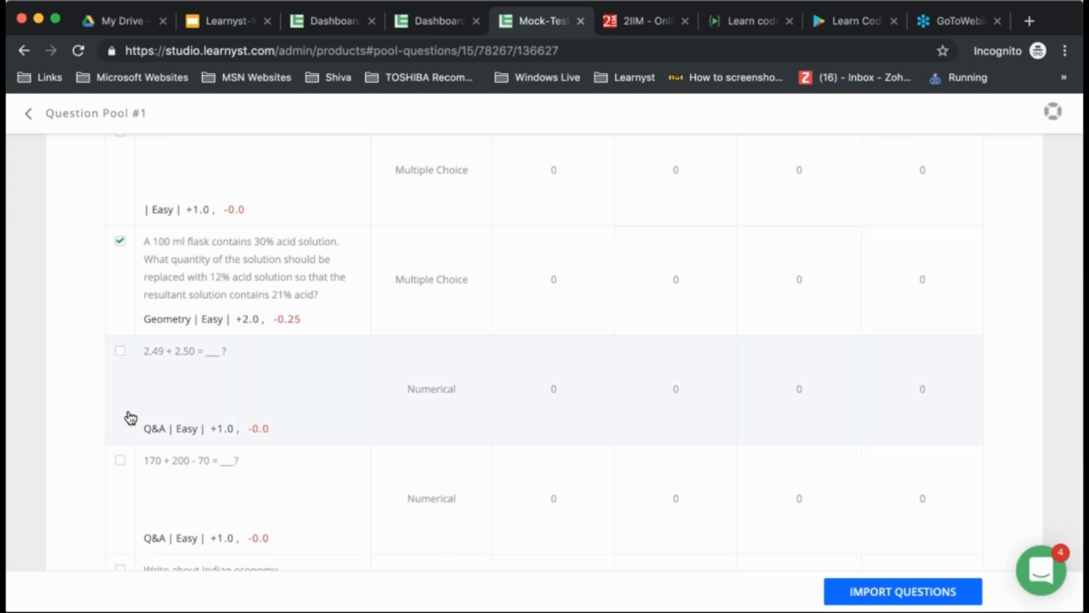
pyautogui.click(121, 350)
pyautogui.scroll(-1, 295, 425)
pyautogui.scroll(-3, 875, 510)
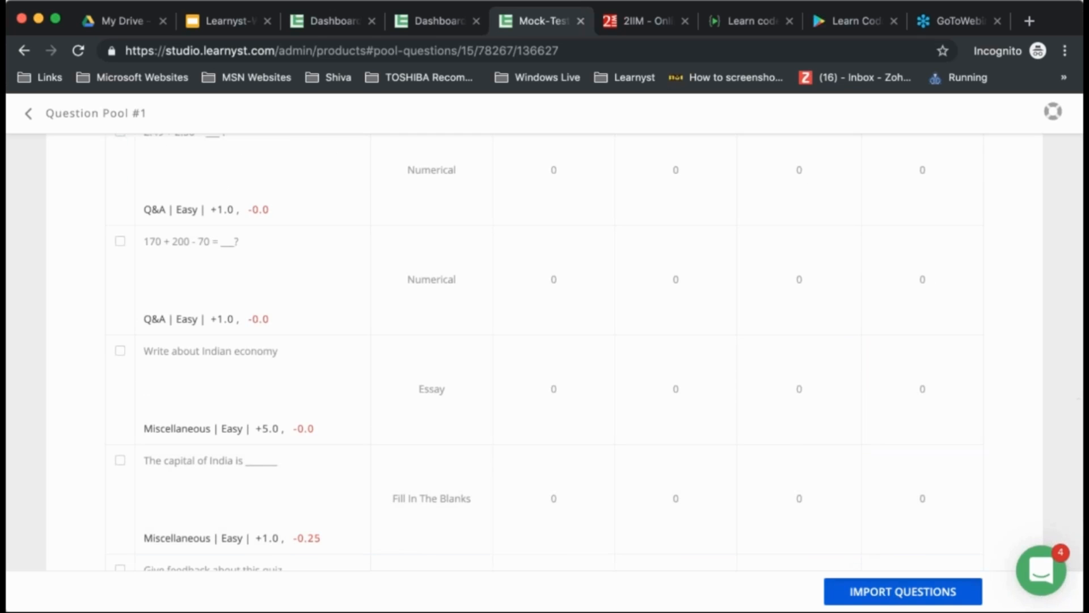
pyautogui.click(892, 592)
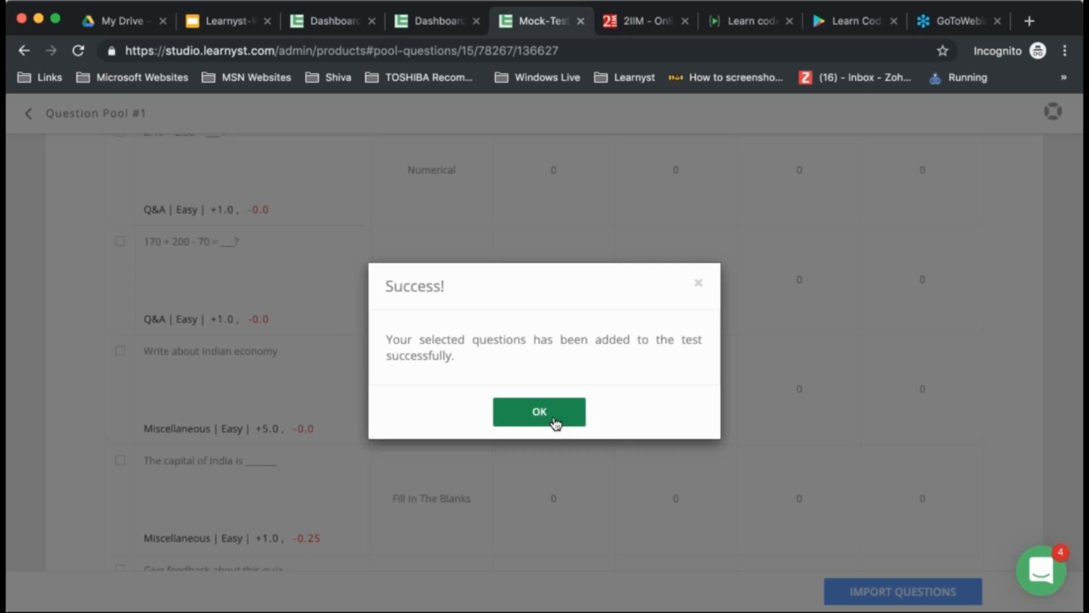
pyautogui.click(553, 422)
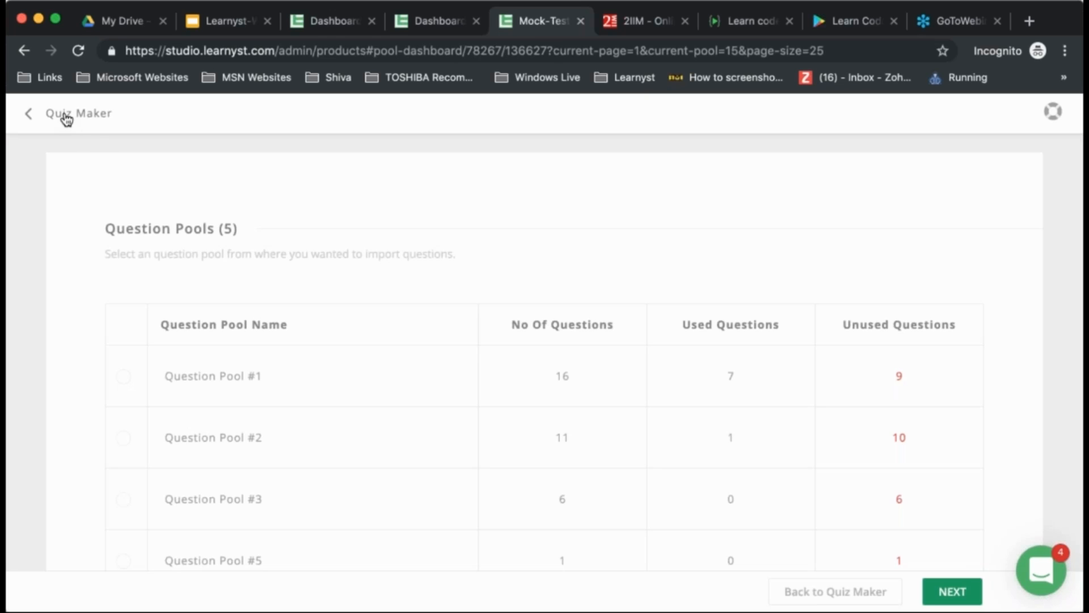
pyautogui.click(66, 113)
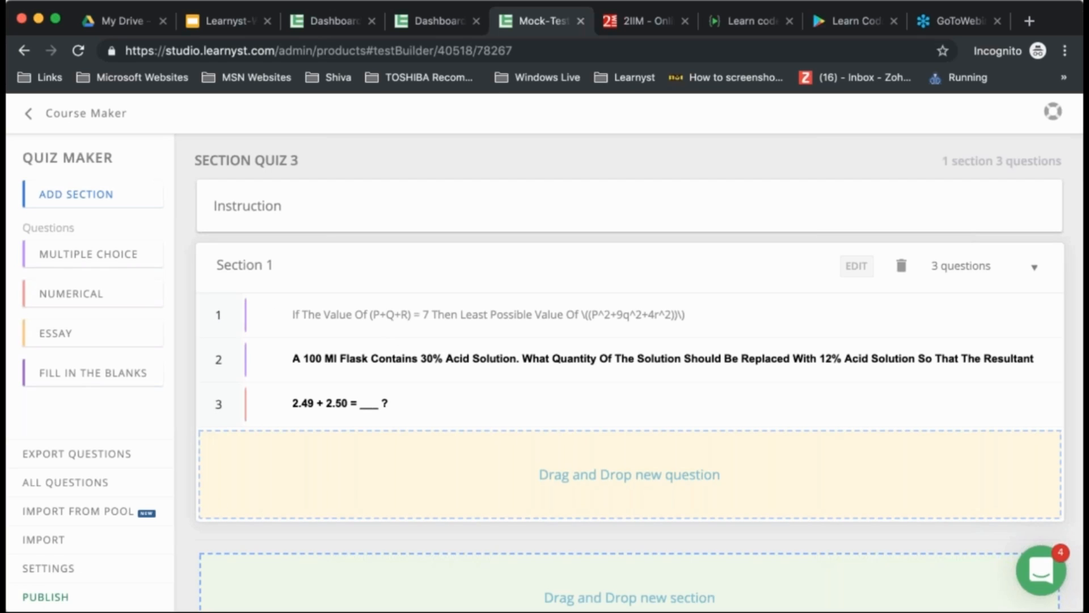
# - Review SECTION QUIZ 3's publish checklist, branding, and feature options, from duration and scheduling to percentile ranking, difficulty, and attempt count
pyautogui.click(45, 596)
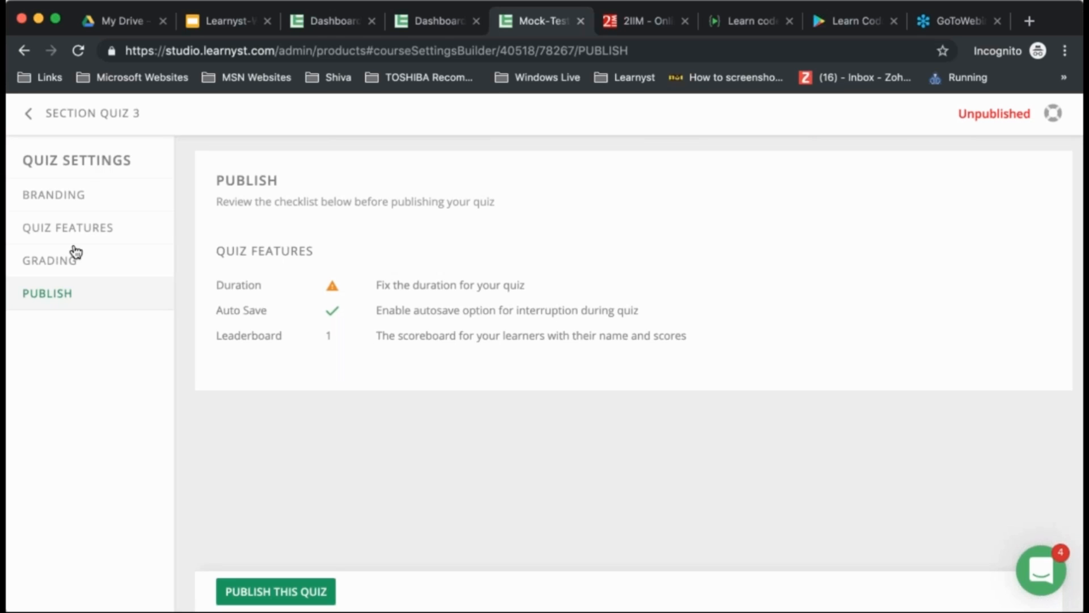
pyautogui.click(83, 199)
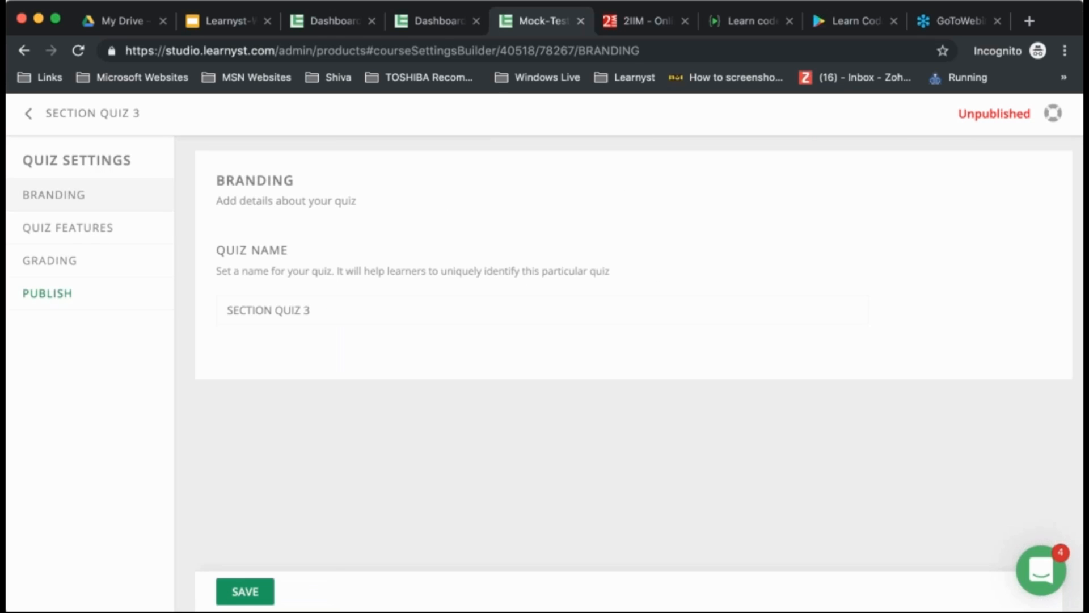
pyautogui.click(88, 230)
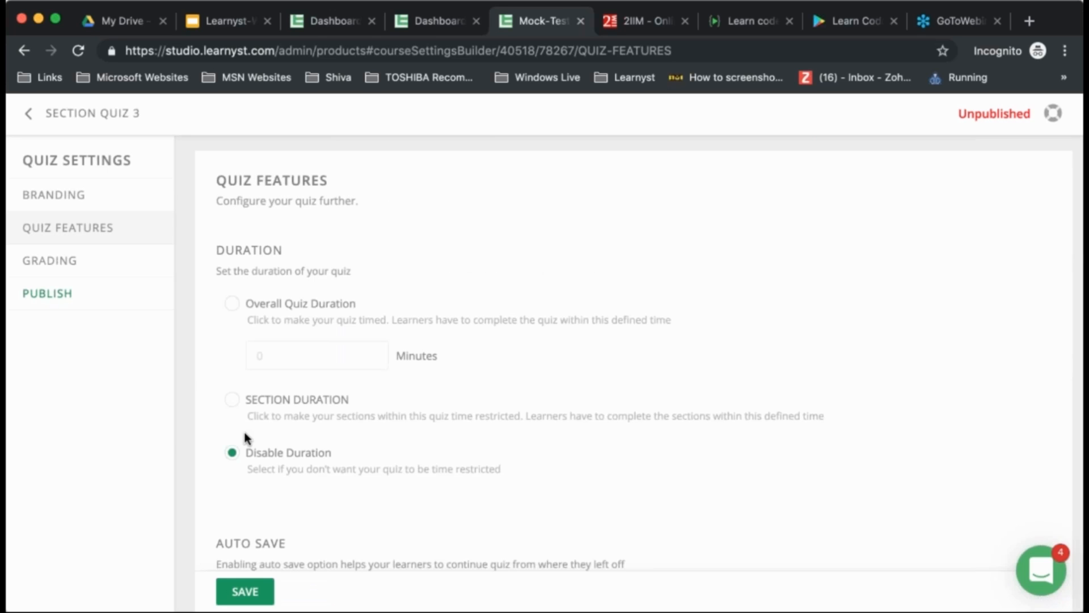
pyautogui.scroll(-10, 245, 436)
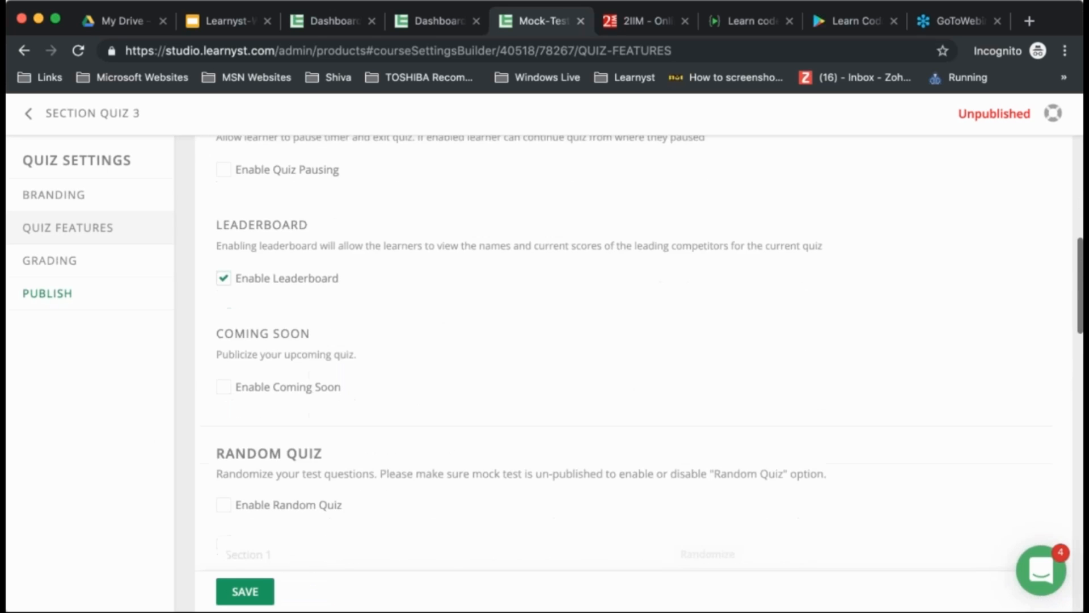
pyautogui.scroll(-3, 650, 348)
pyautogui.scroll(7, 650, 349)
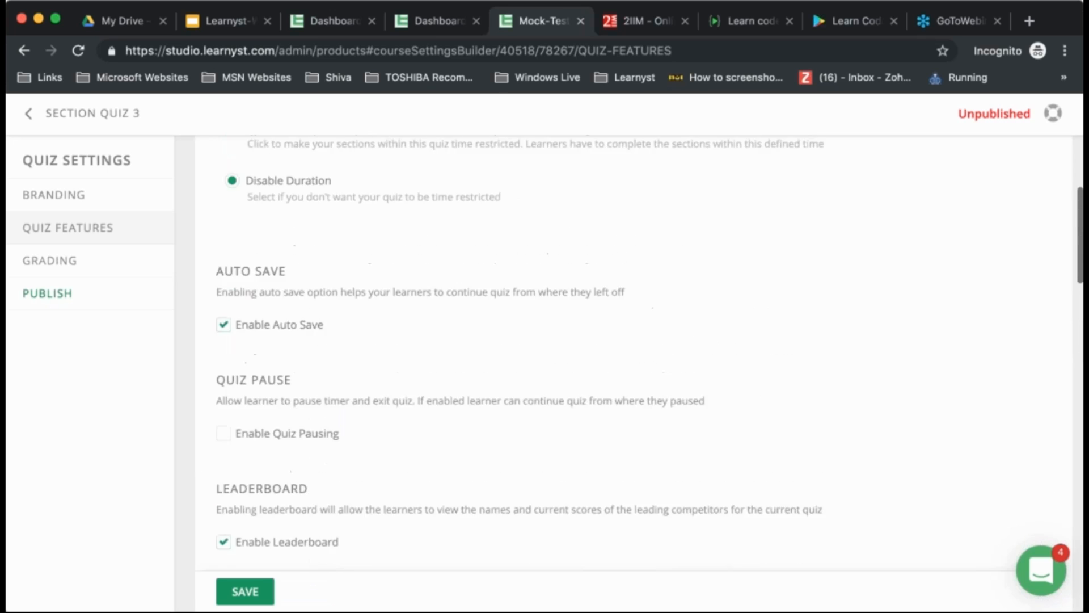
pyautogui.scroll(2, 650, 349)
pyautogui.scroll(-5, 650, 349)
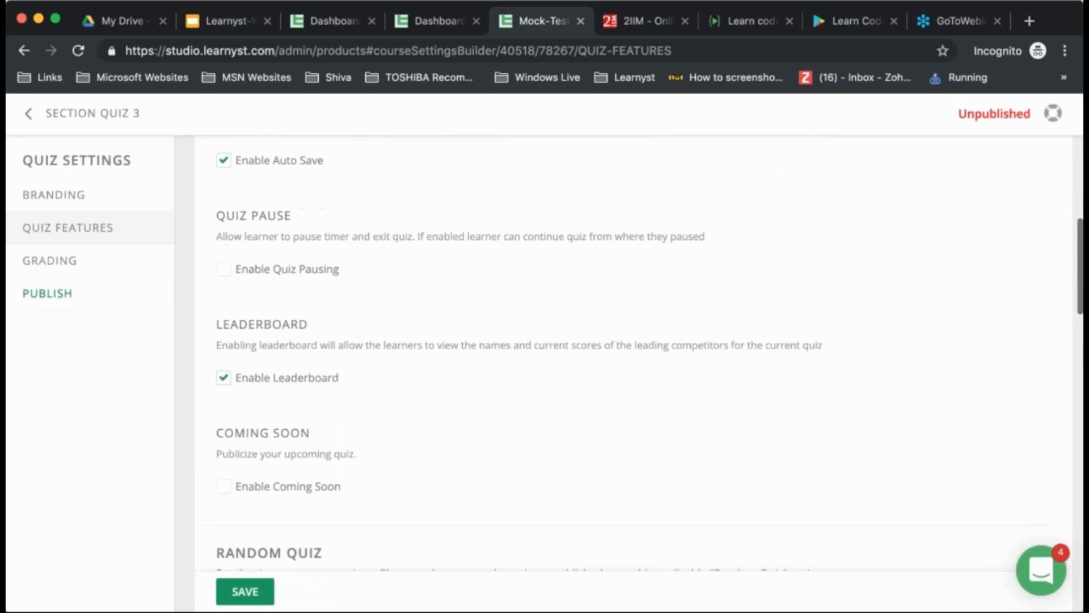
pyautogui.scroll(-8, 650, 358)
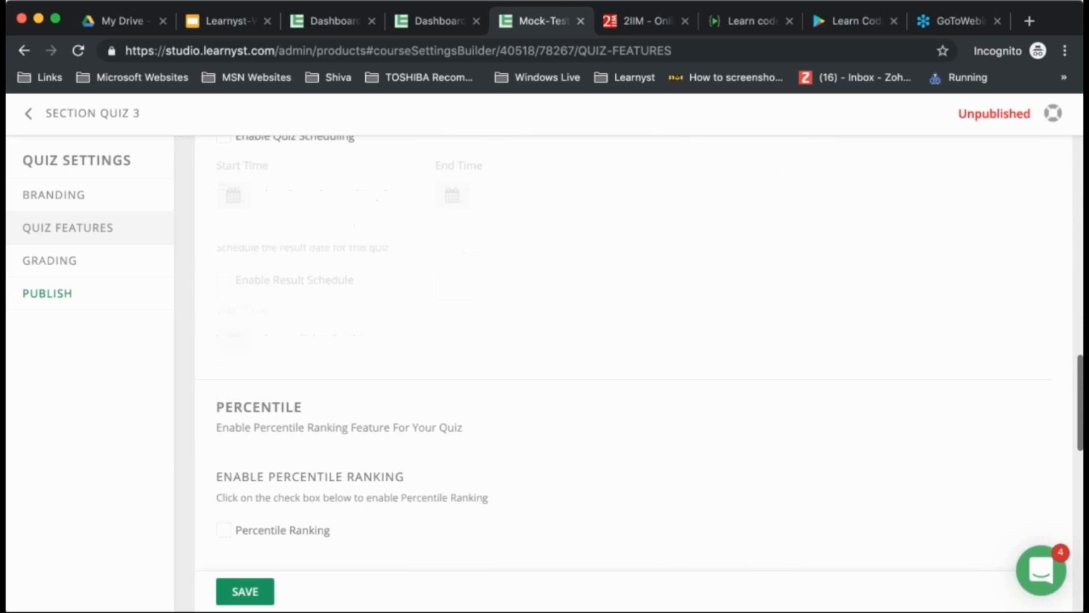
pyautogui.scroll(-3, 257, 333)
pyautogui.scroll(4, 258, 333)
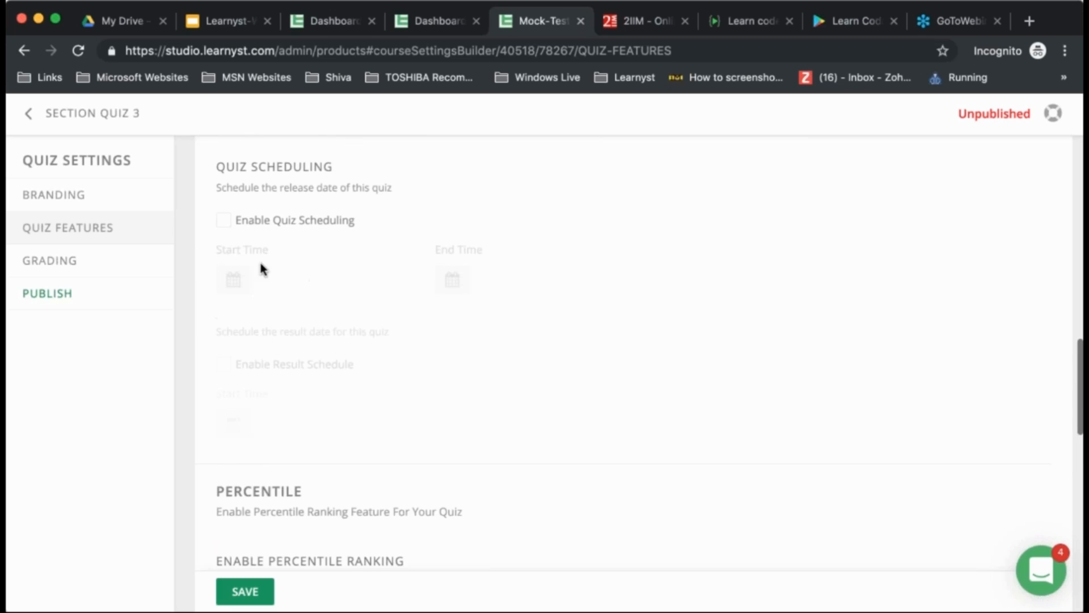
pyautogui.scroll(-10, 298, 449)
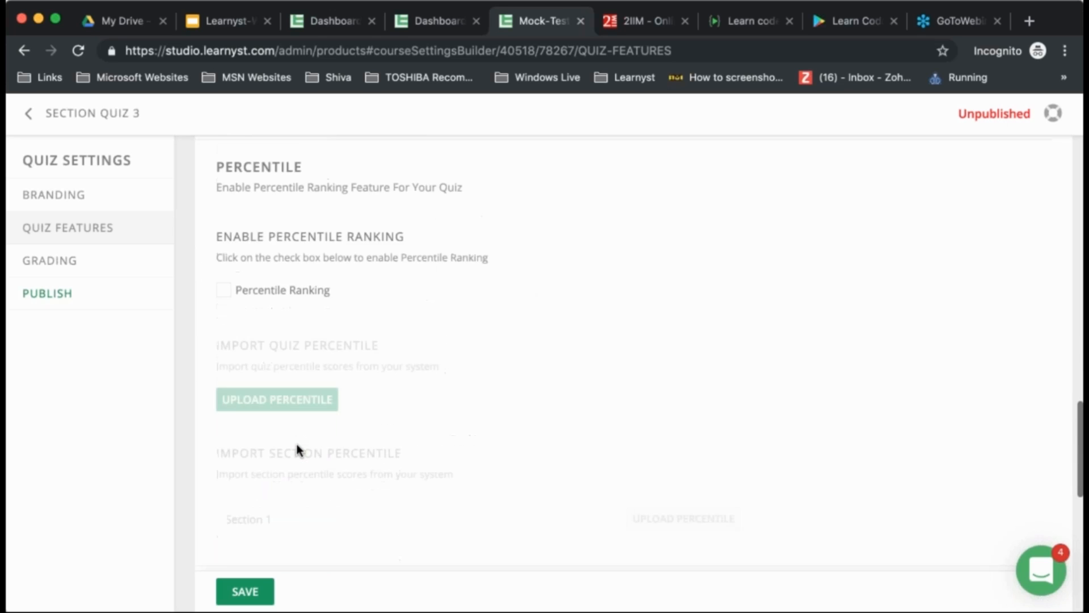
pyautogui.scroll(-4, 297, 450)
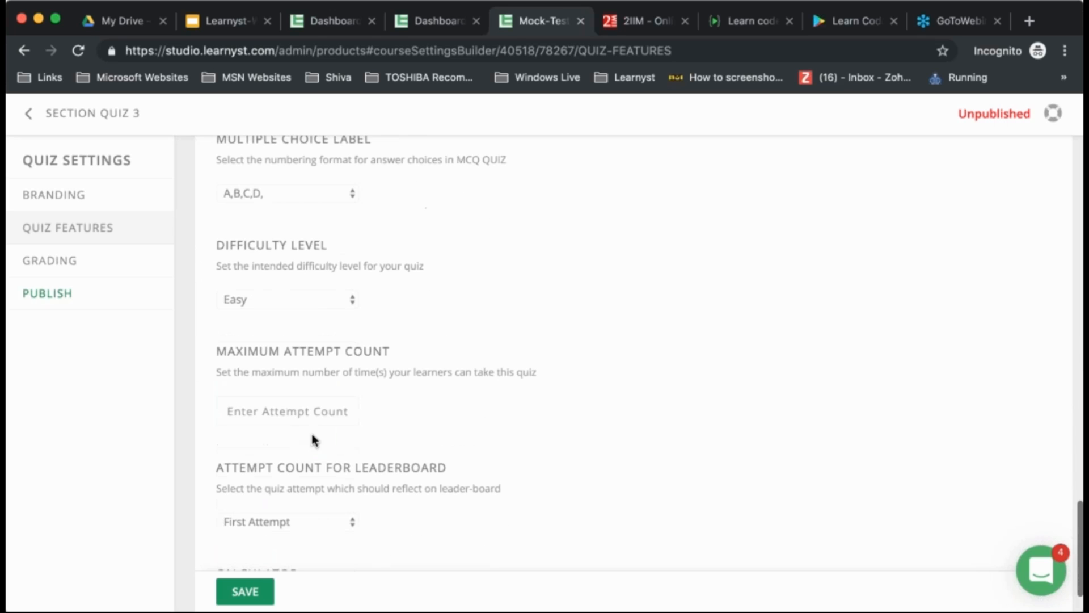
# - Save the Quiz Features settings and publish SECTION QUIZ 3
pyautogui.click(248, 600)
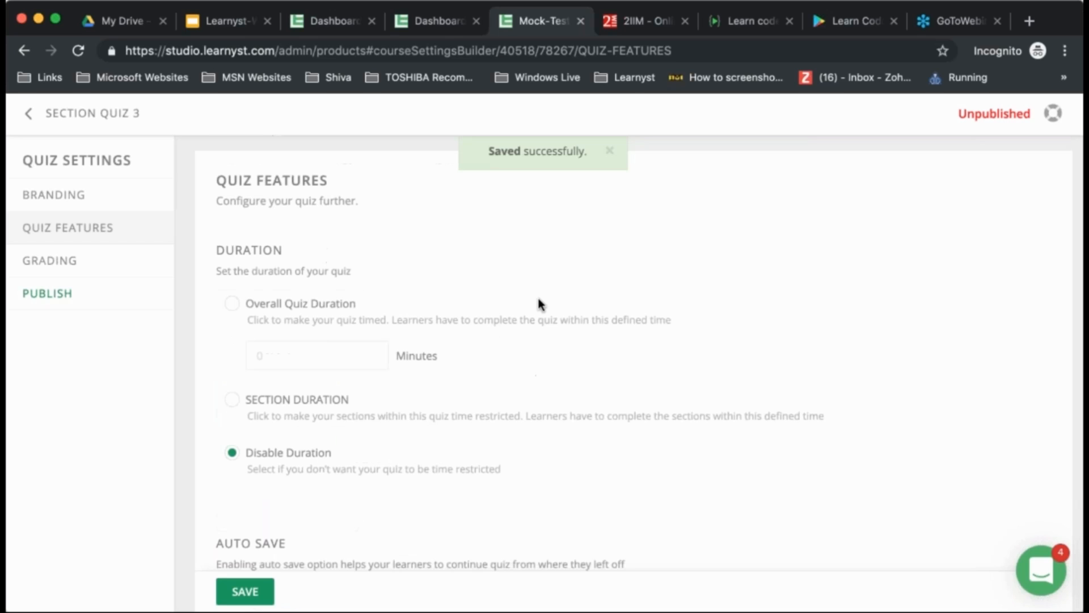
pyautogui.click(71, 115)
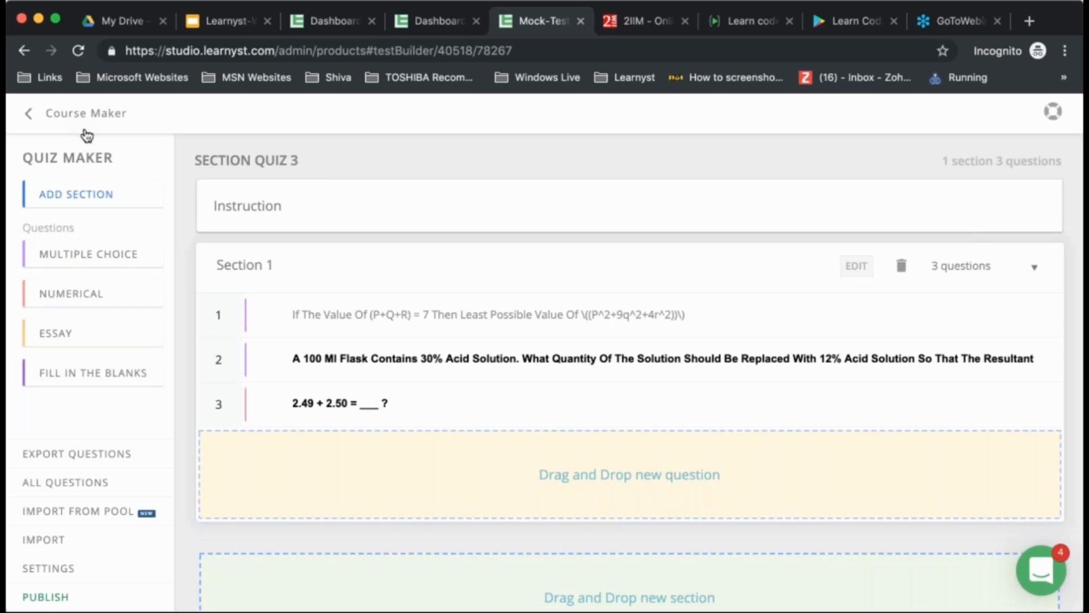
pyautogui.click(48, 598)
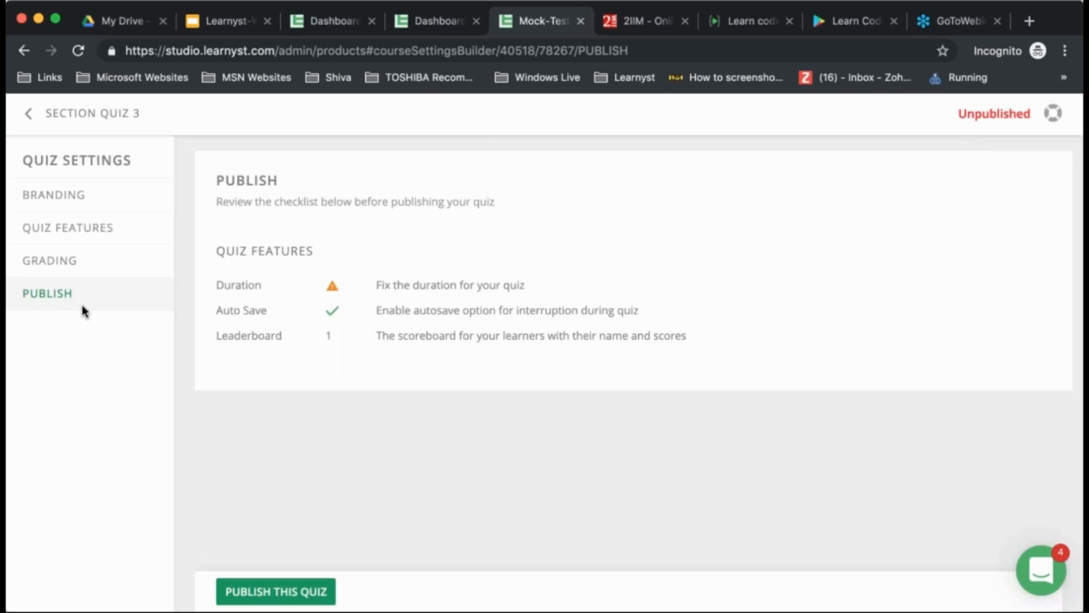
pyautogui.click(227, 593)
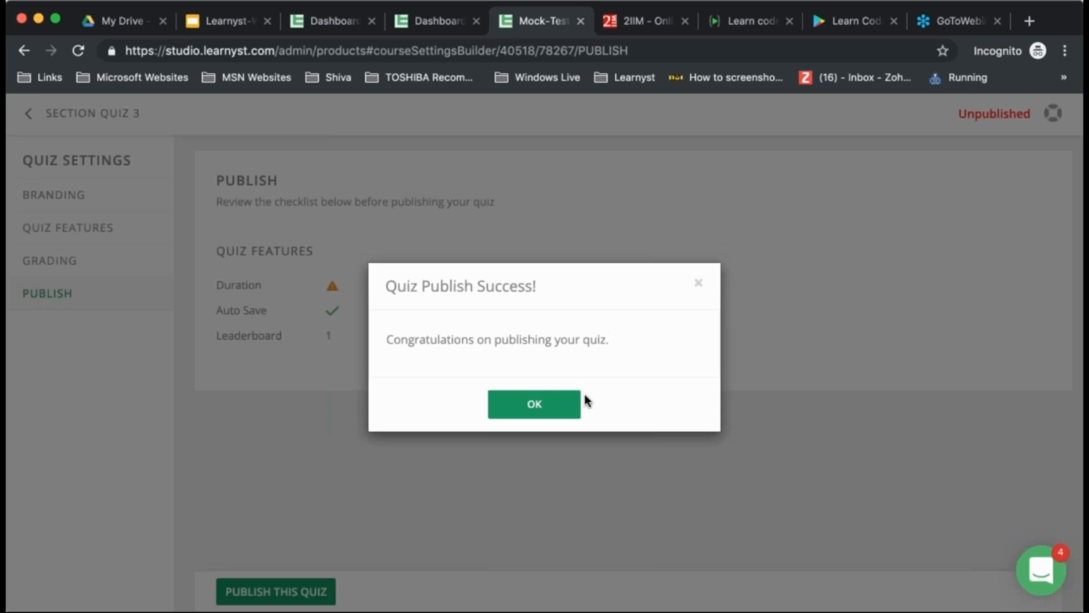
pyautogui.click(580, 397)
pyautogui.click(50, 116)
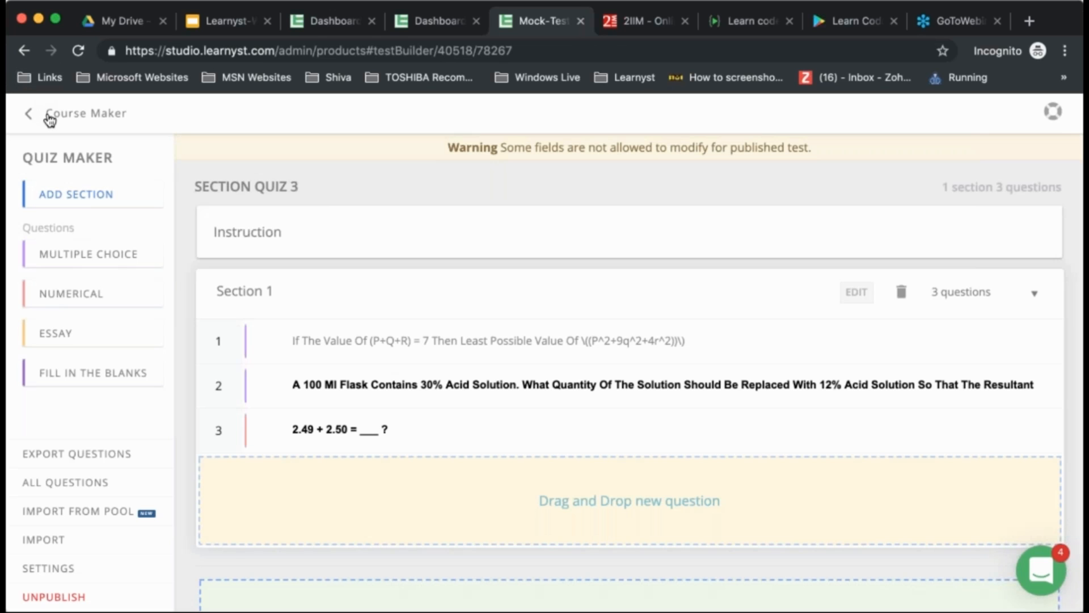
# - Return to the Course 23July outline and open the course's publish checklist
pyautogui.click(50, 117)
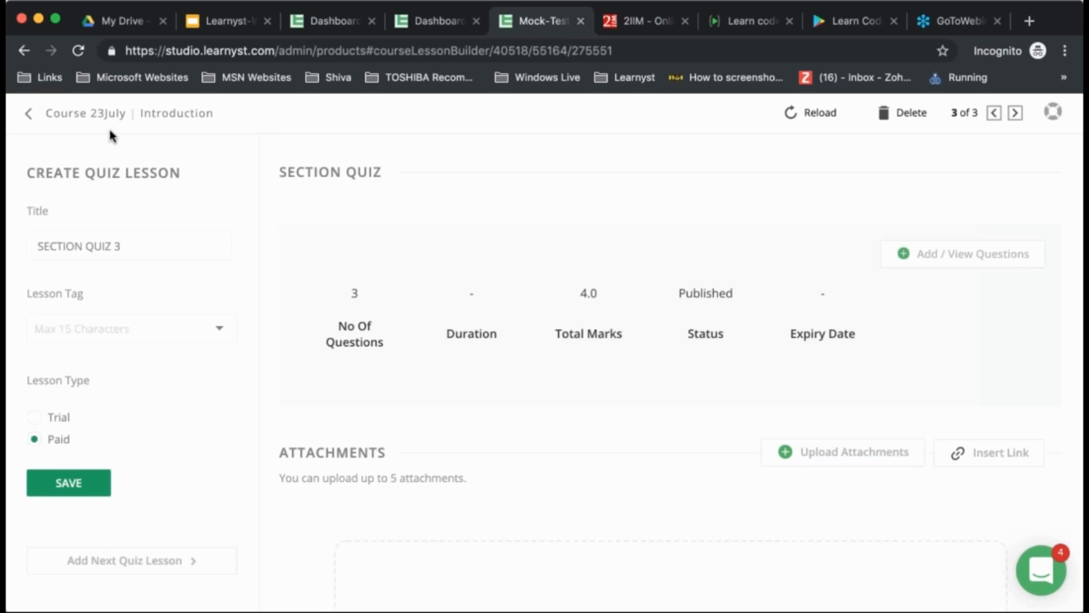
pyautogui.click(67, 113)
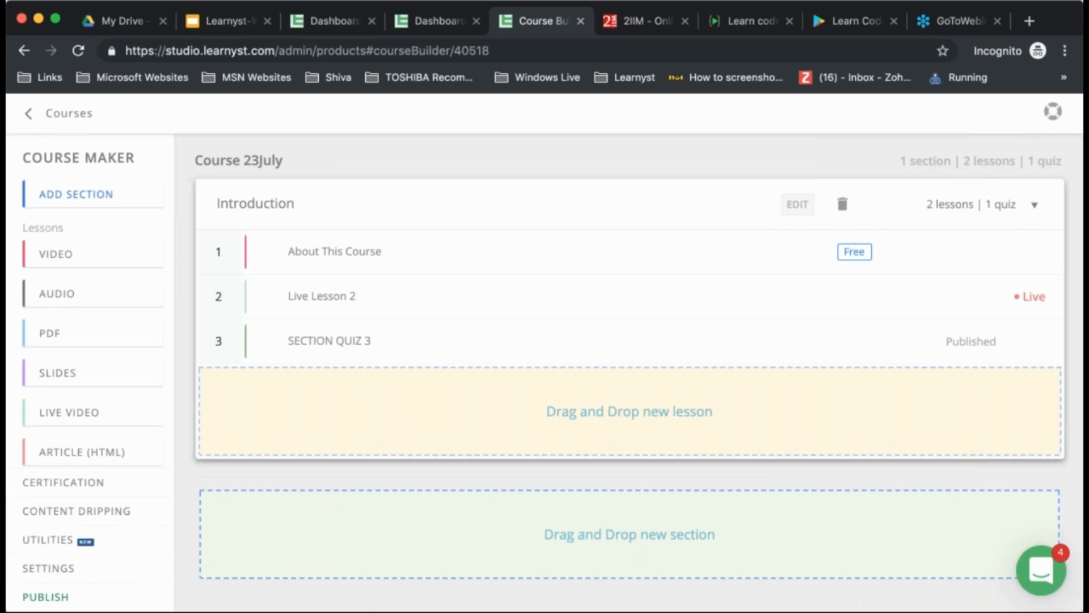
pyautogui.scroll(-3, 91, 448)
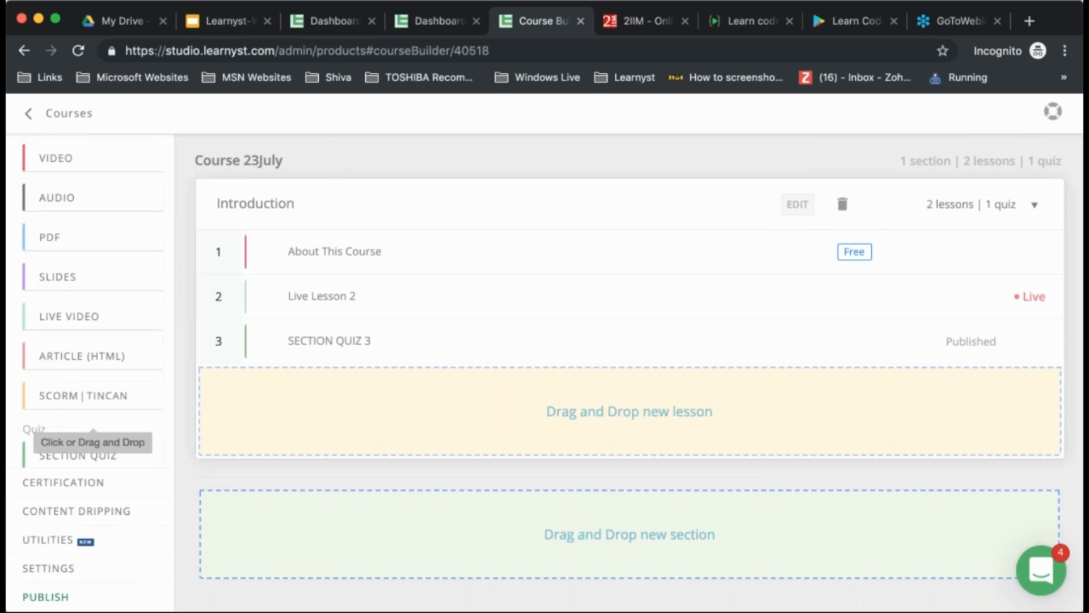
pyautogui.click(45, 597)
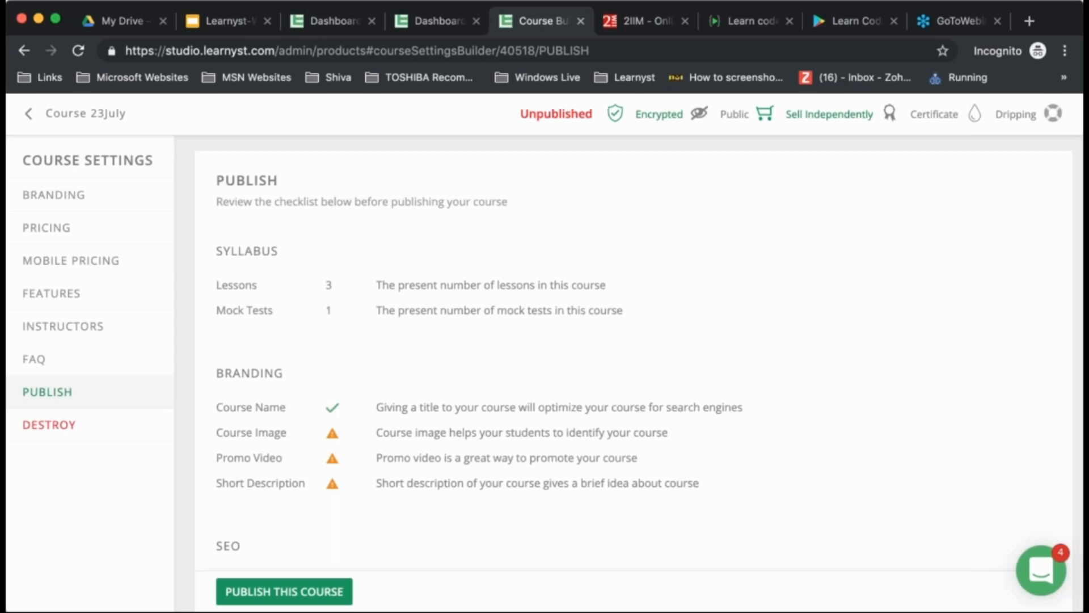
# - Review the course branding settings, including name, descriptions, promo video, friendly URL, page title, and SEO description
pyautogui.click(75, 201)
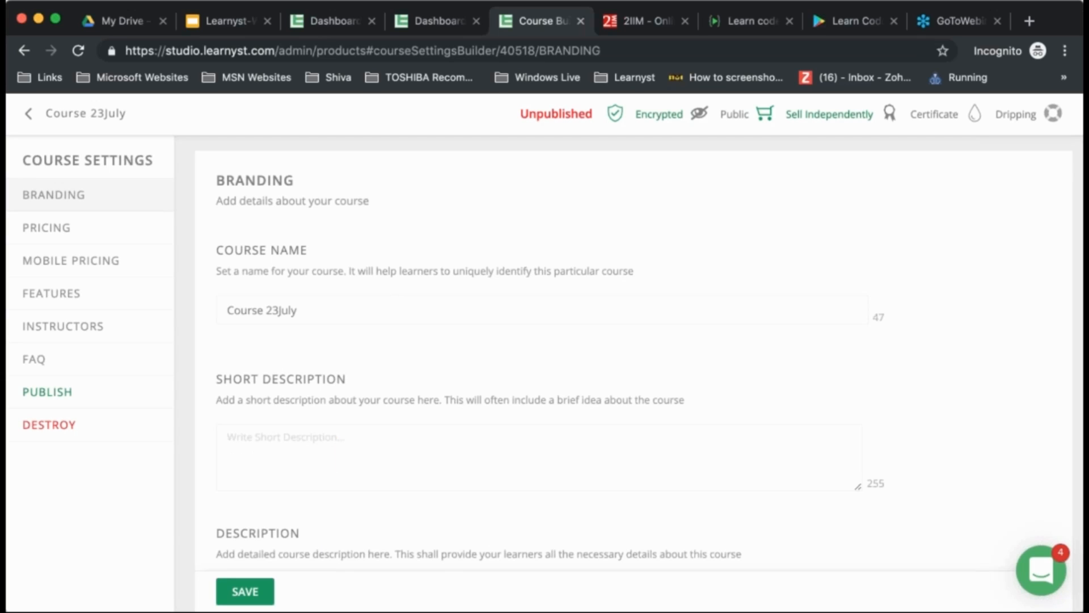
pyautogui.scroll(-15, 344, 269)
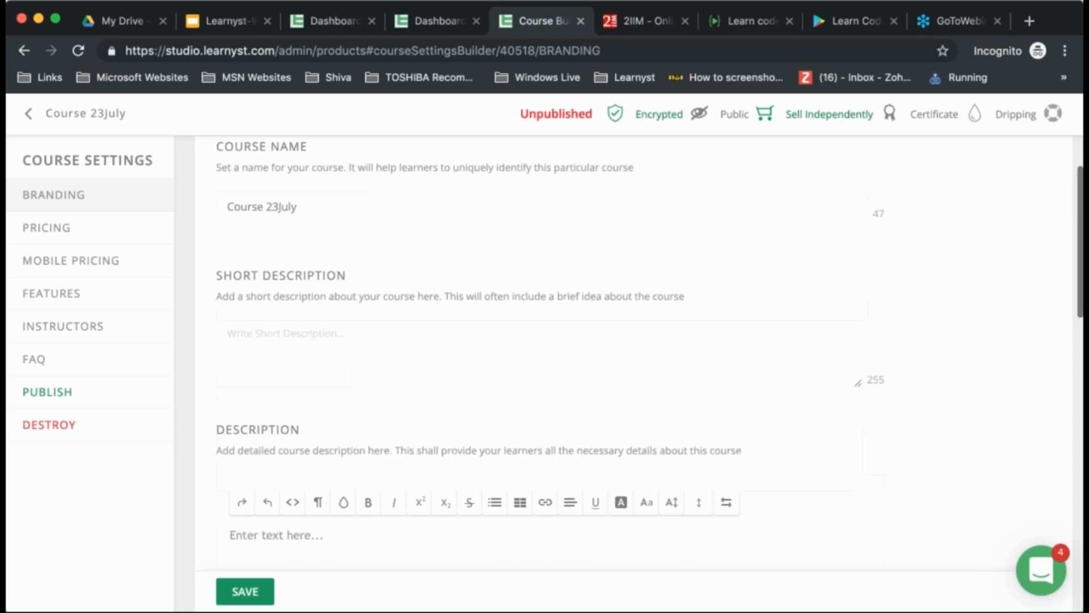
pyautogui.scroll(-2, 409, 381)
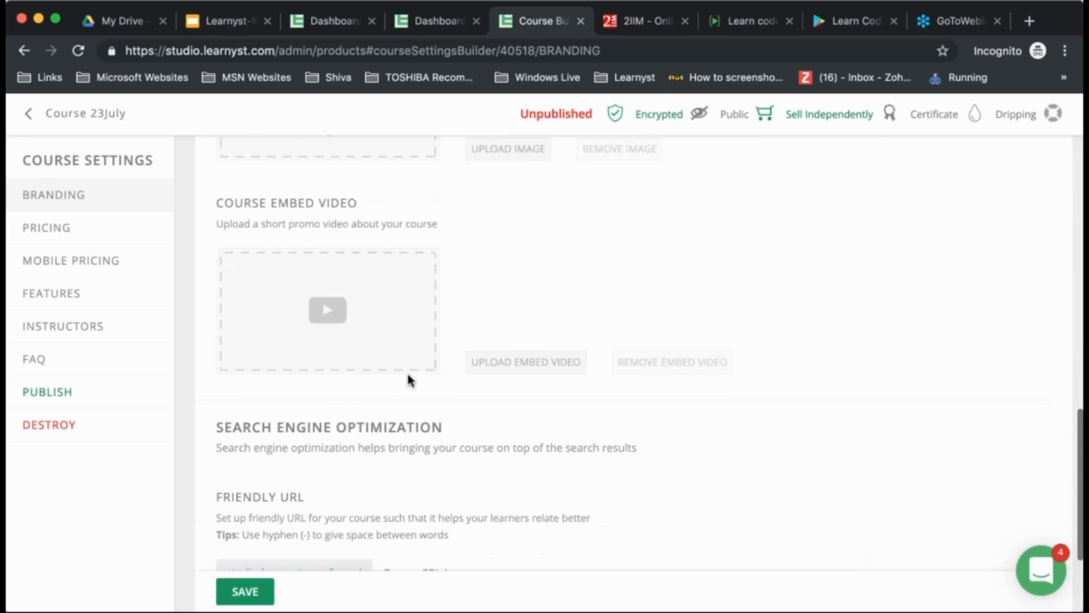
pyautogui.scroll(-4, 412, 382)
pyautogui.scroll(-3, 411, 383)
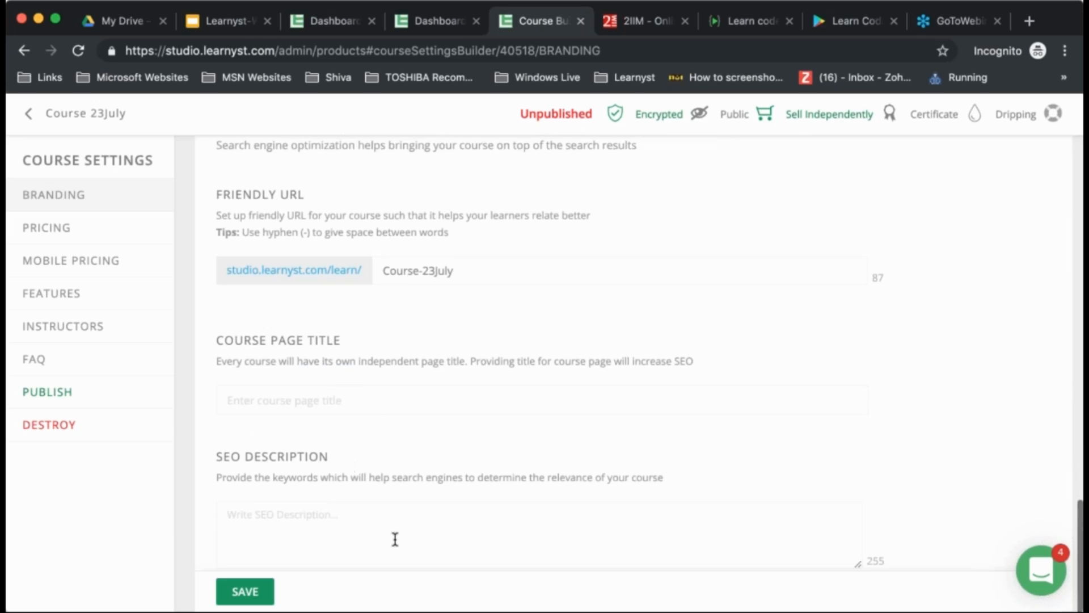
pyautogui.scroll(18, 633, 352)
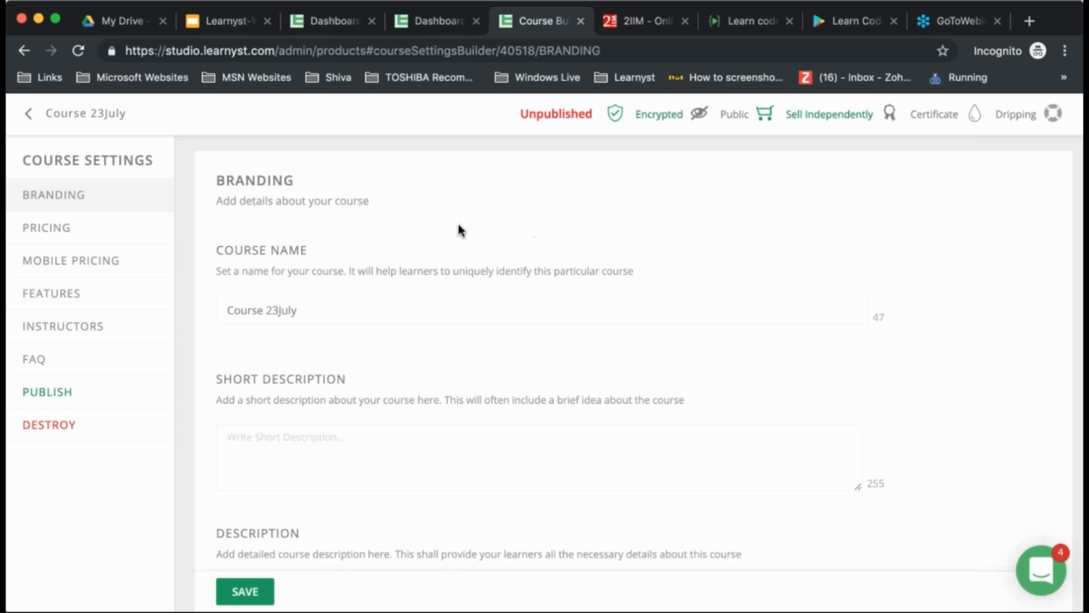
# - Examine the course pricing settings for access type, selling platforms, independent selling, and validity or expiry
pyautogui.click(85, 234)
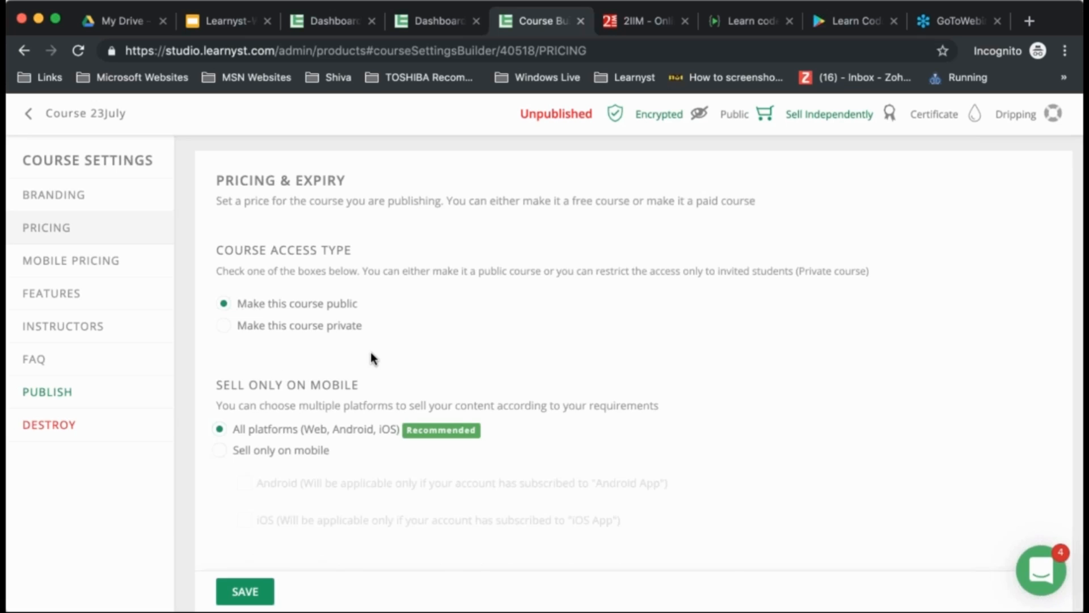
pyautogui.scroll(-2, 370, 358)
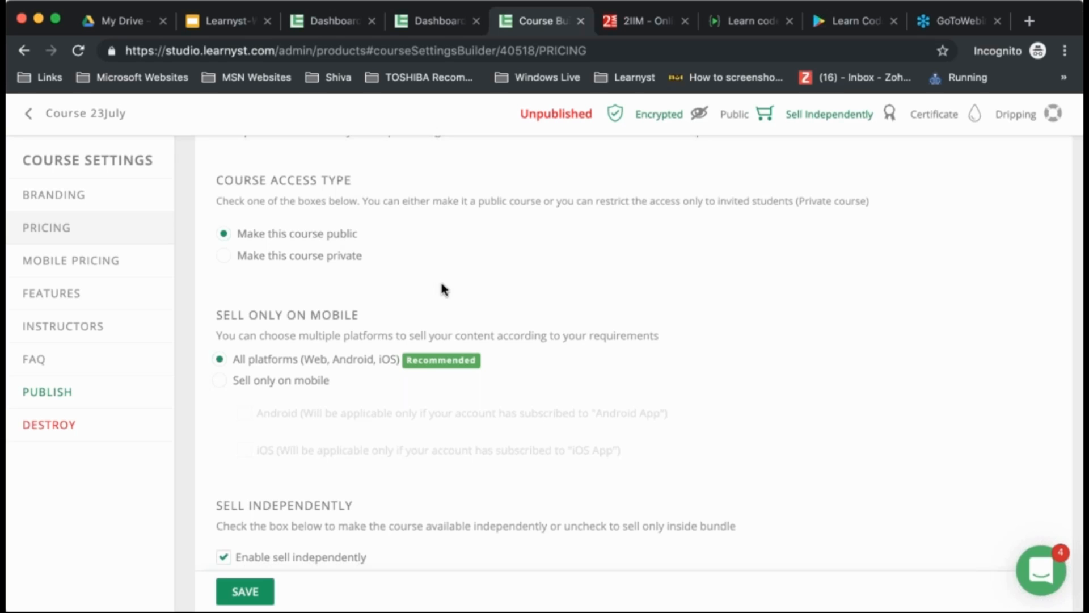
pyautogui.scroll(-5, 444, 289)
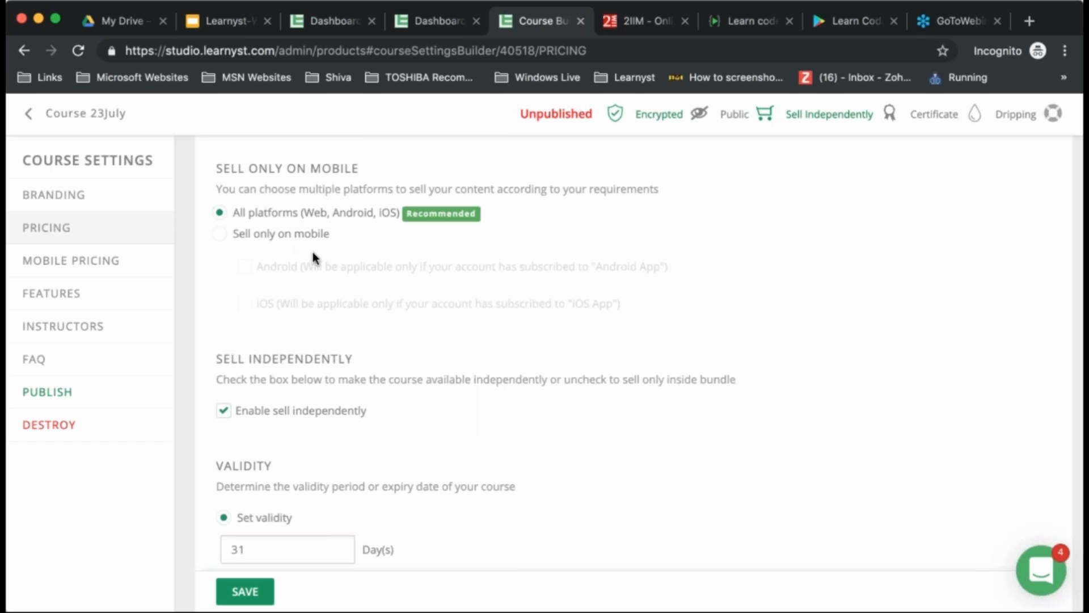
pyautogui.scroll(-7, 312, 253)
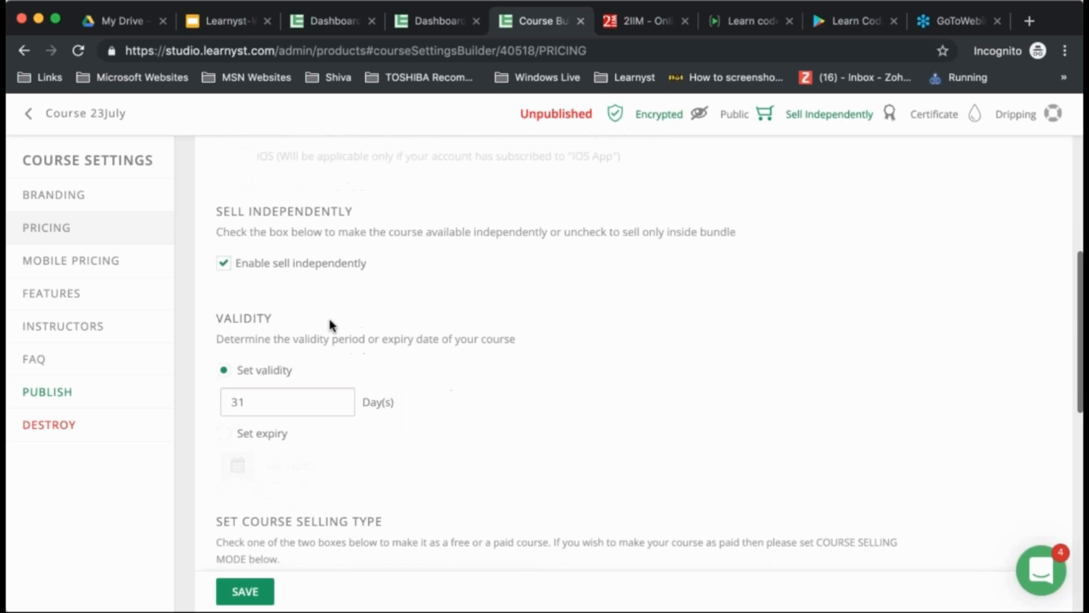
pyautogui.scroll(-4, 330, 324)
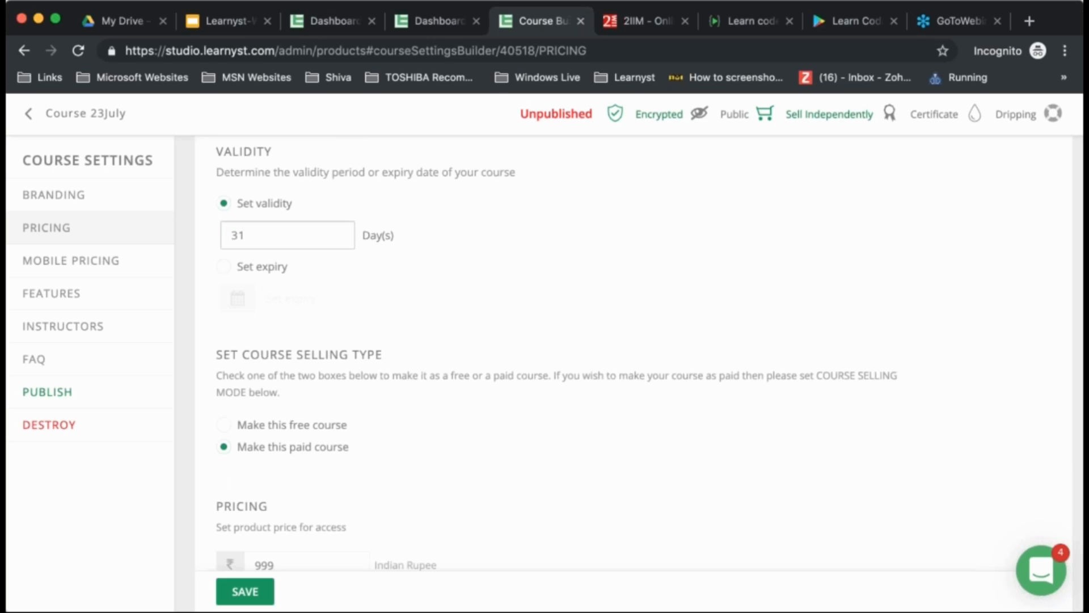
pyautogui.moveTo(246, 270)
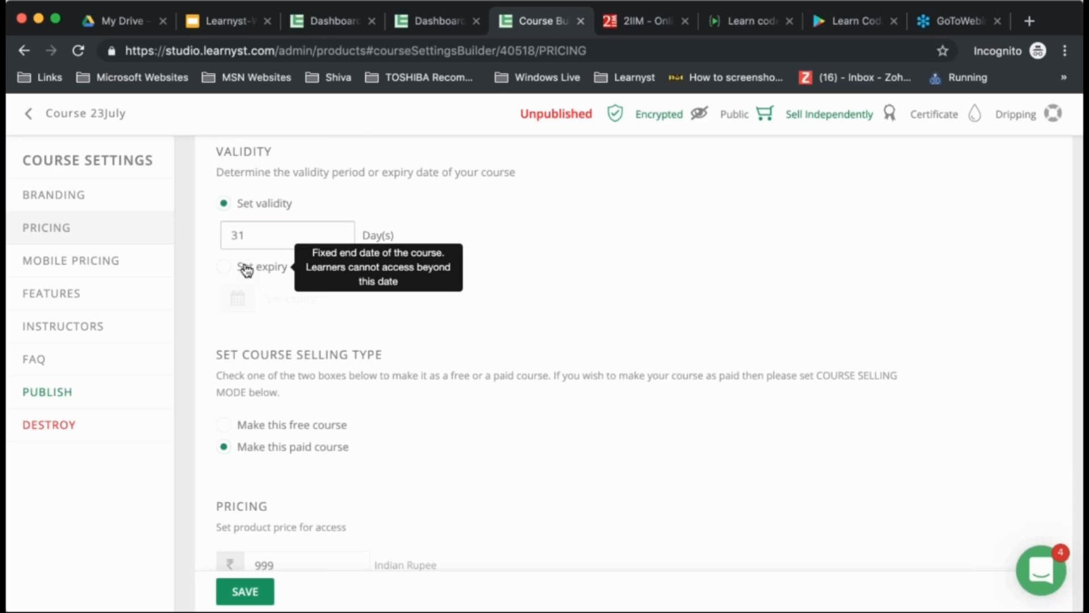
# - Review the course's validity, free or paid selling type, price and discount options in the pricing settings
pyautogui.scroll(-3, 447, 340)
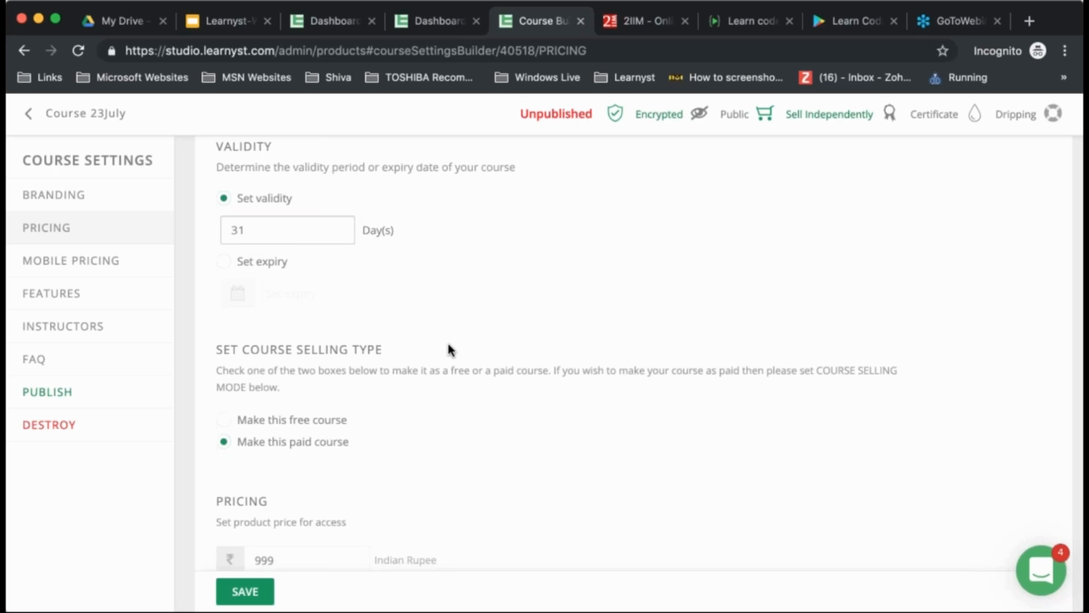
pyautogui.scroll(-2, 370, 317)
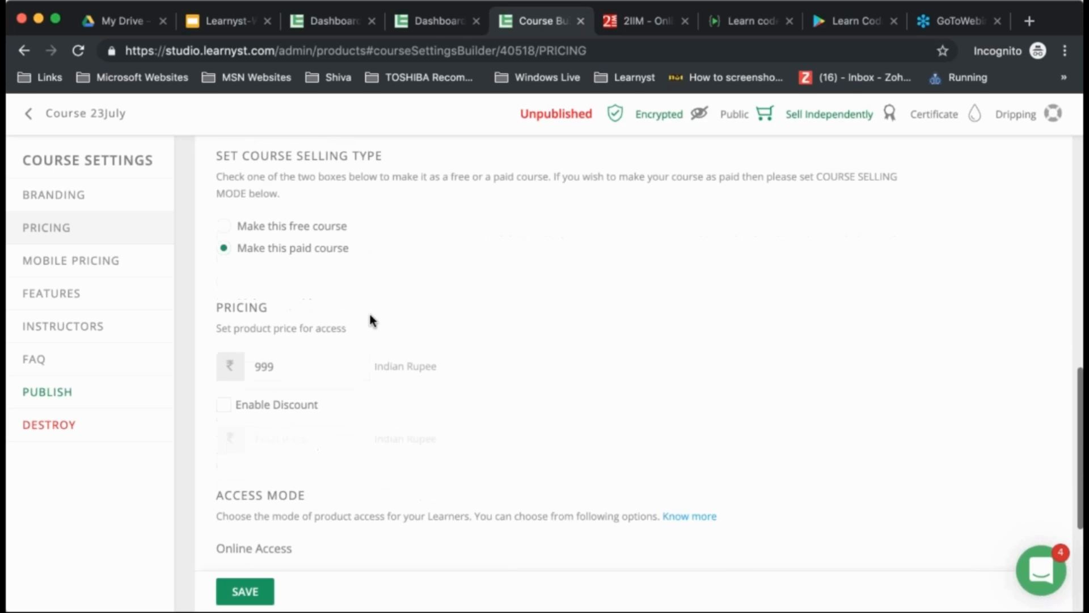
pyautogui.scroll(3, 369, 318)
pyautogui.scroll(-3, 370, 316)
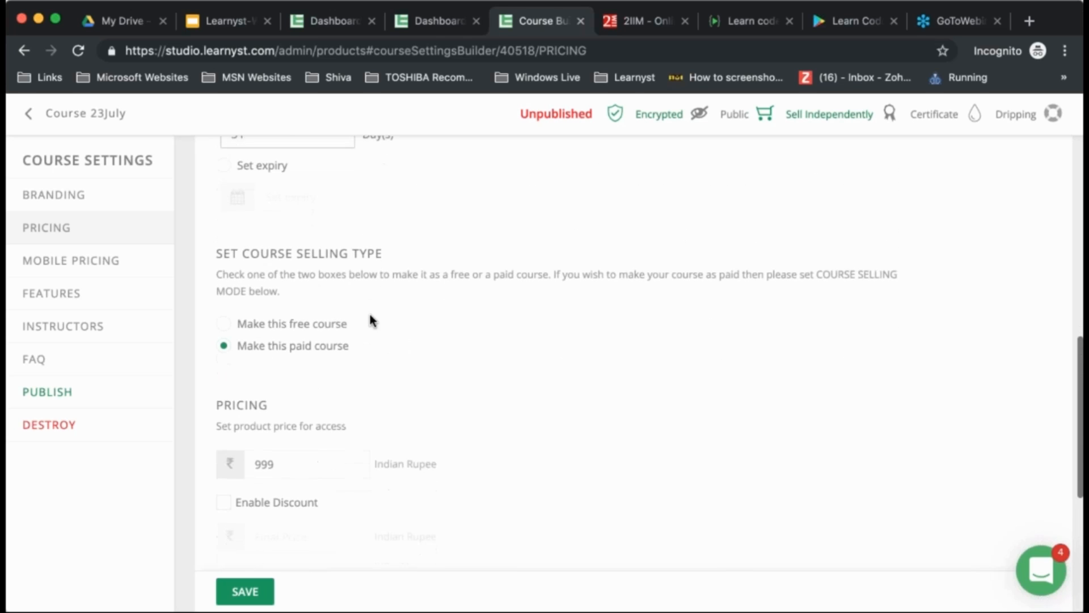
pyautogui.scroll(-3, 372, 320)
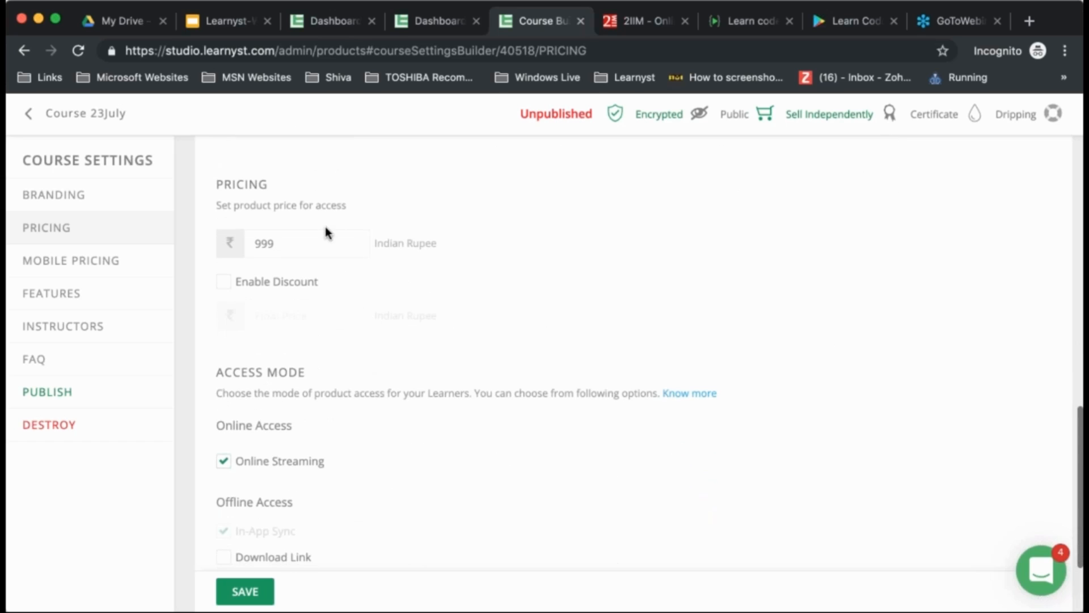
pyautogui.click(340, 244)
pyautogui.scroll(1, 341, 250)
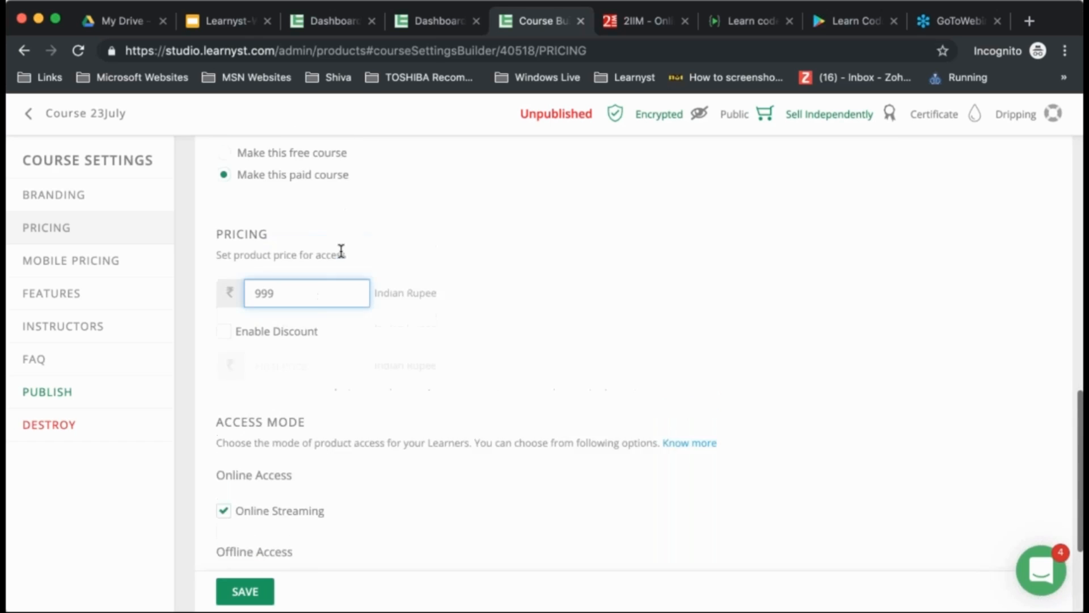
# - Examine the online and offline access modes and the variable pricing table in the course pricing settings
pyautogui.scroll(-2, 321, 316)
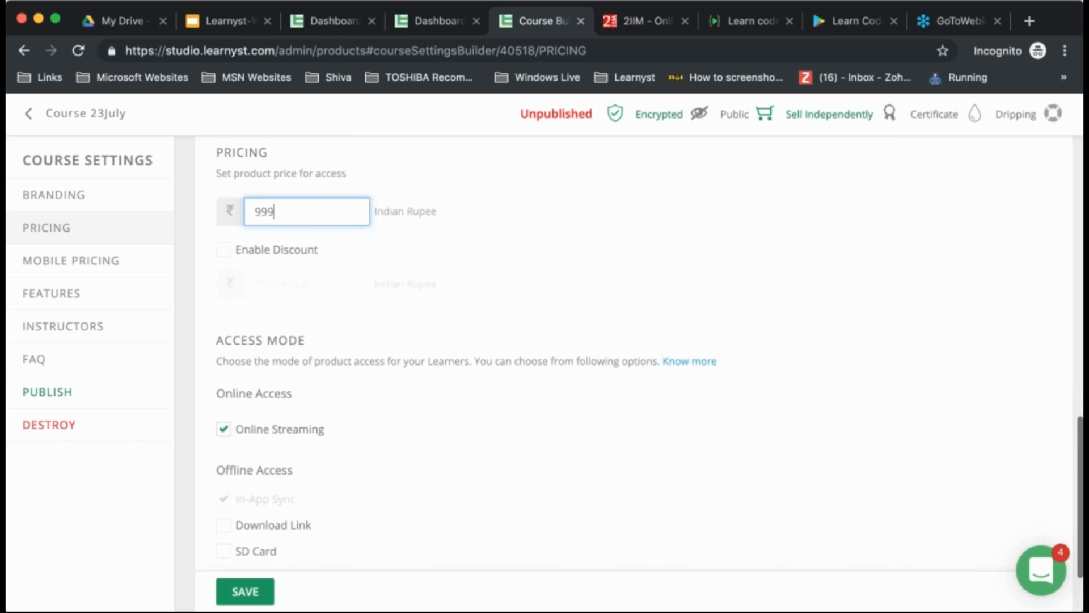
pyautogui.scroll(-3, 274, 224)
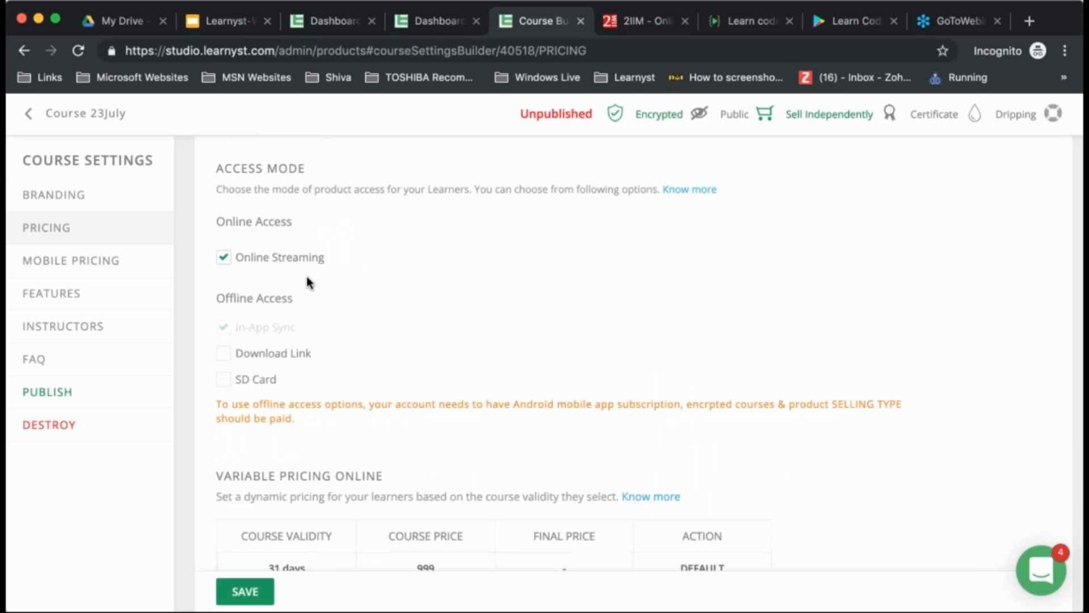
pyautogui.scroll(-1, 295, 283)
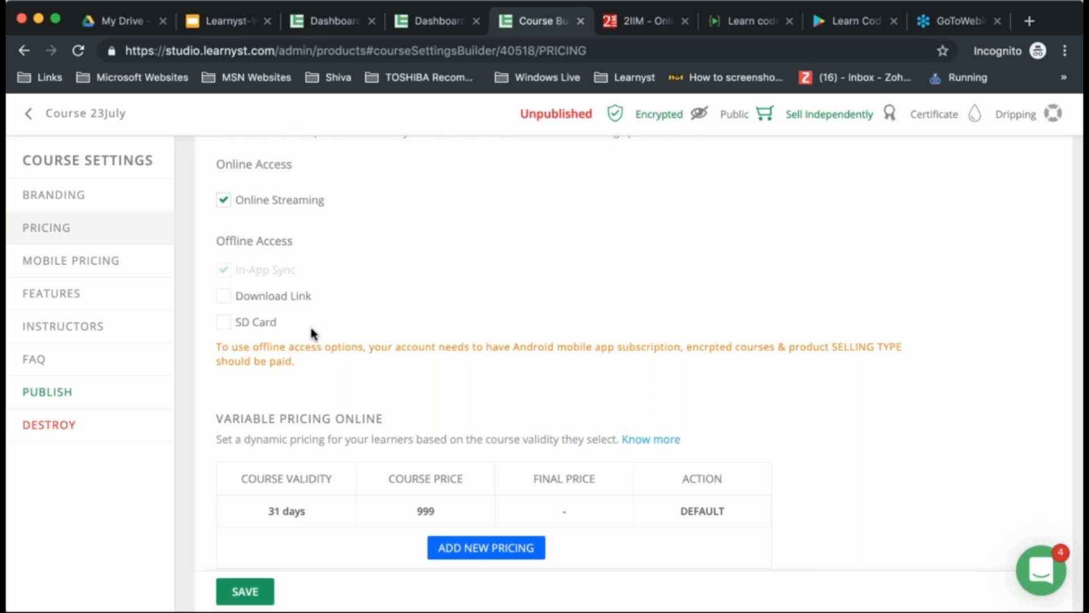
pyautogui.scroll(-1, 310, 328)
# - Look through the course's mobile pricing, features, instructors and FAQ settings, ending at the publish checklist
pyautogui.click(77, 266)
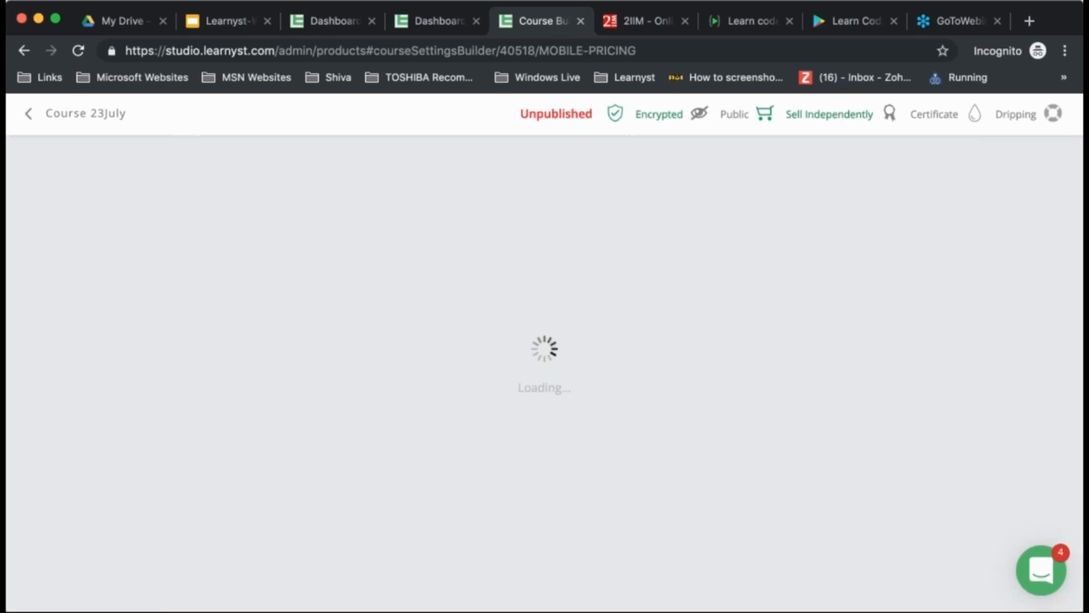
pyautogui.click(77, 300)
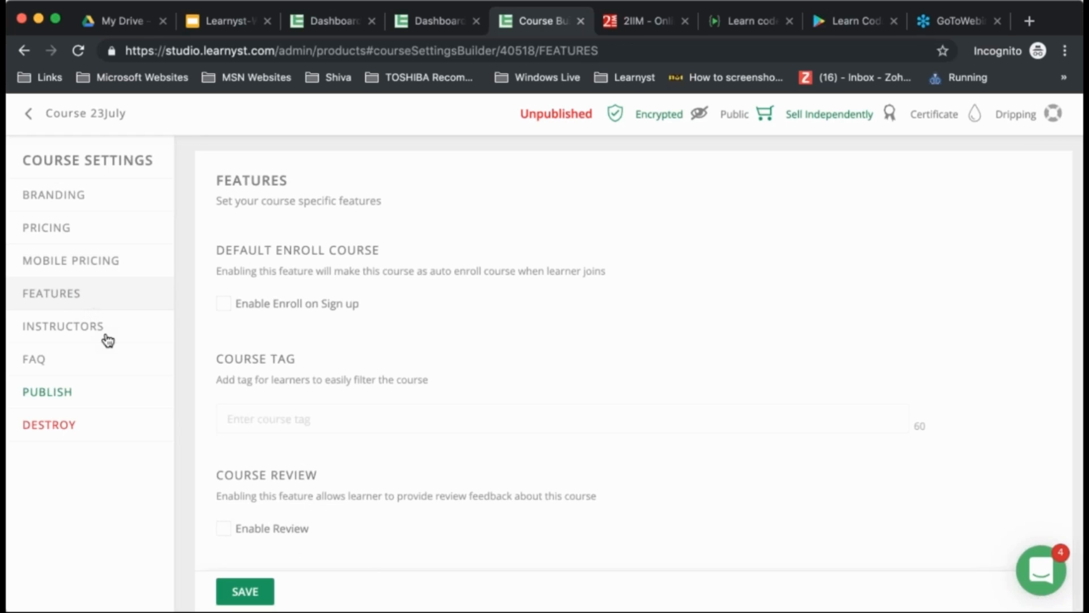
pyautogui.scroll(-5, 336, 363)
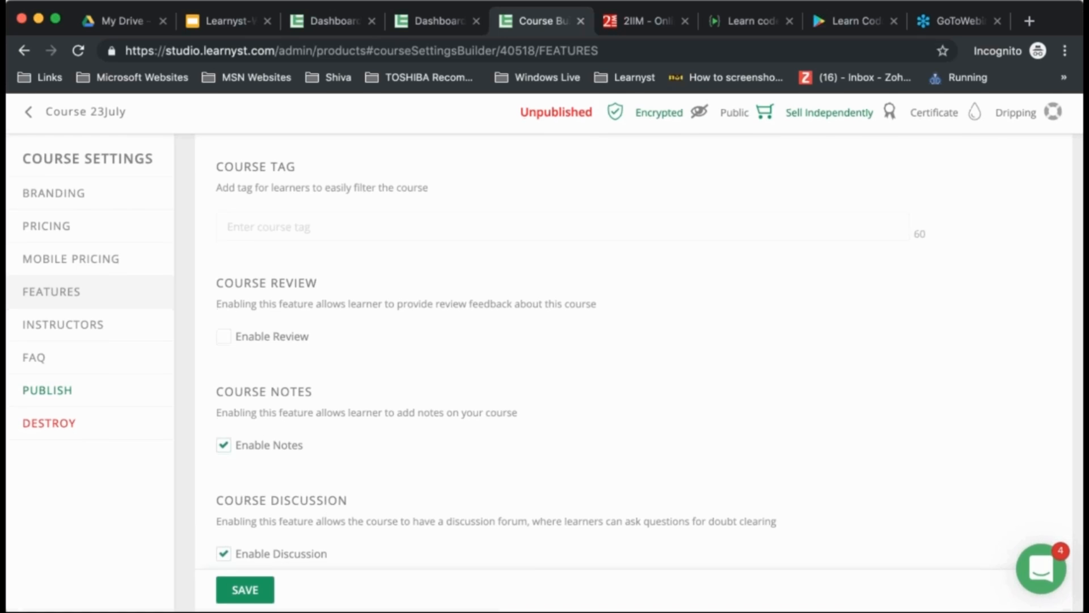
pyautogui.click(100, 332)
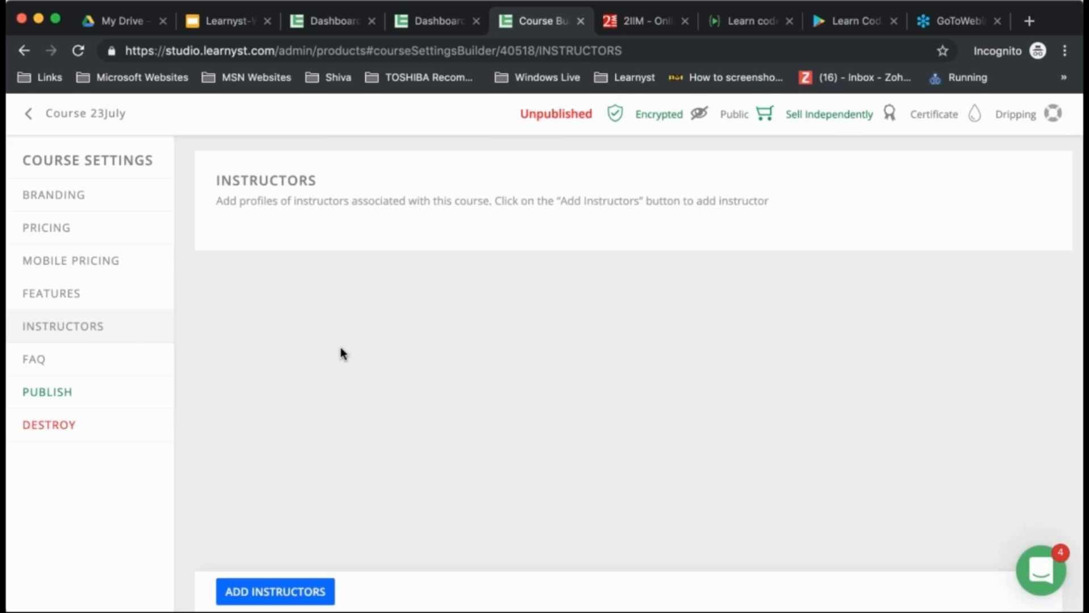
pyautogui.click(31, 359)
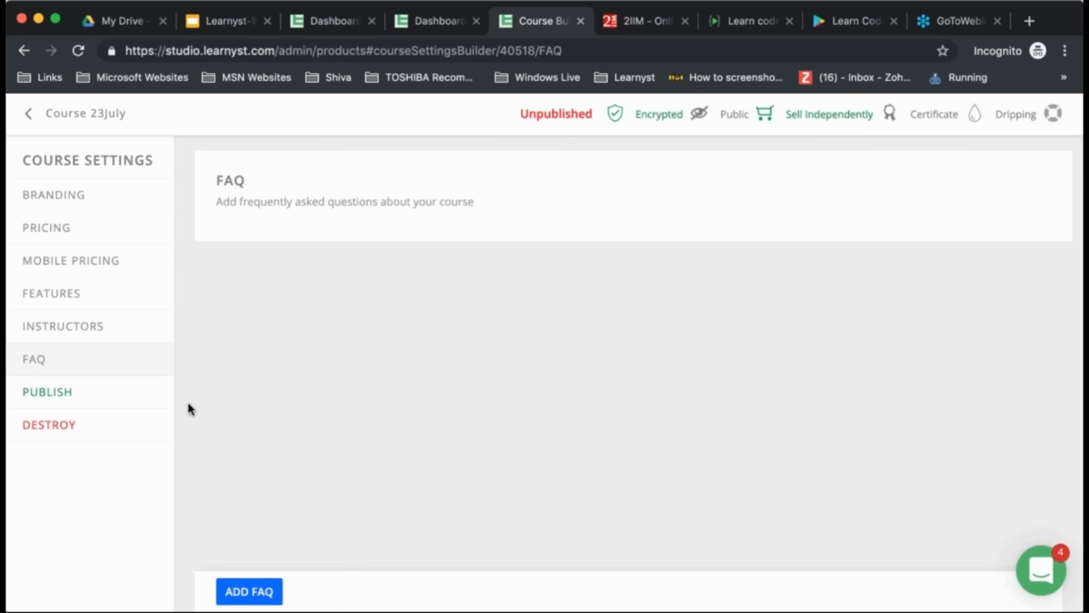
pyautogui.click(89, 395)
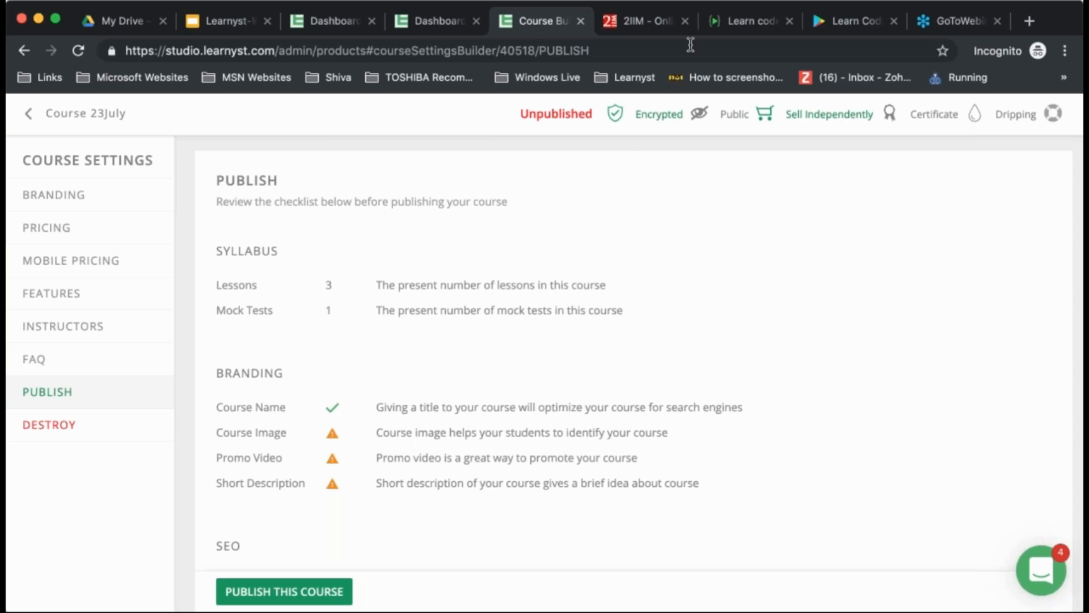
# - Switch to the LearnCodeOnline site and examine the "Python 3, from scratch to pro" course page, including its overview and syllabus
pyautogui.click(736, 18)
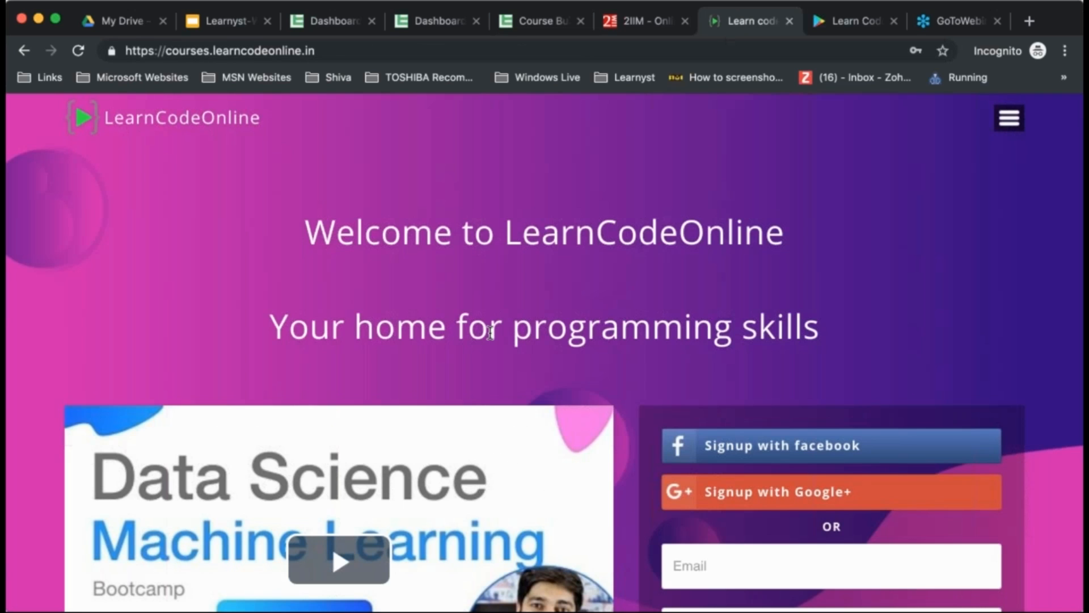
pyautogui.scroll(-15, 488, 334)
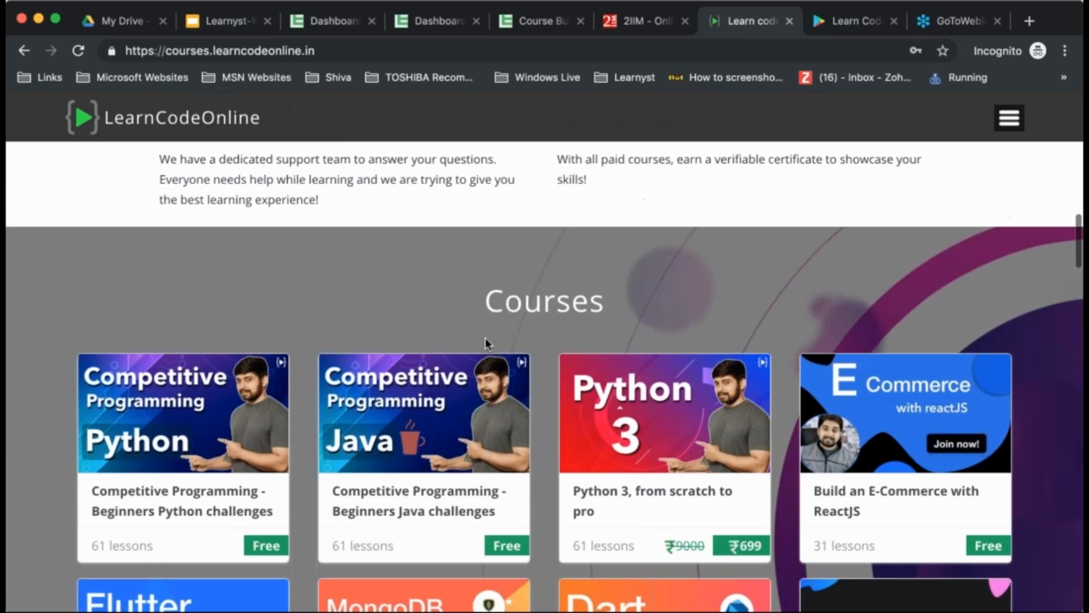
pyautogui.scroll(-2, 485, 338)
pyautogui.click(617, 414)
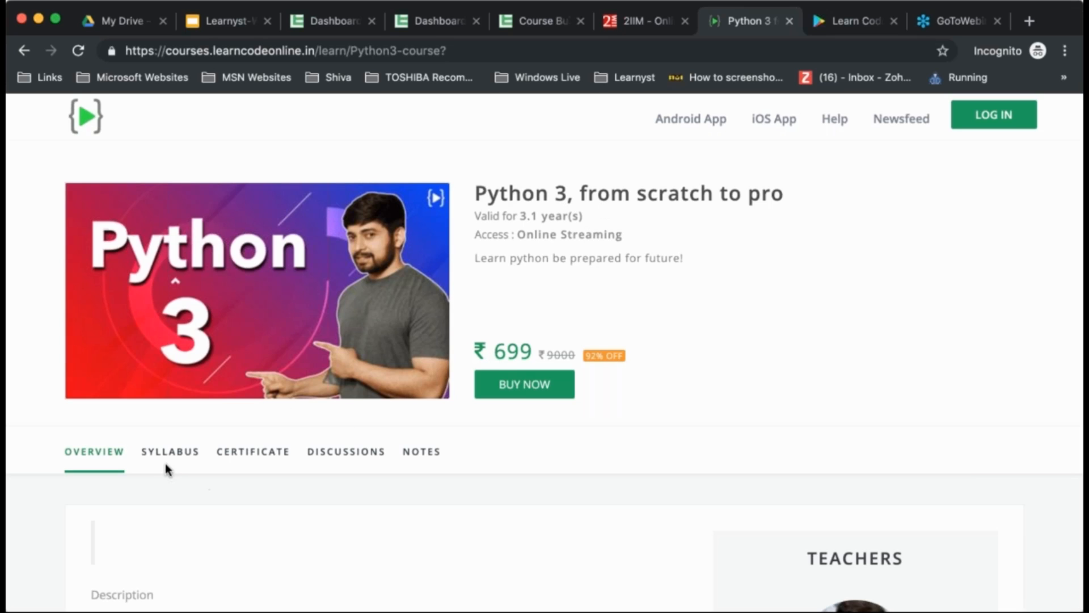
pyautogui.scroll(-5, 227, 563)
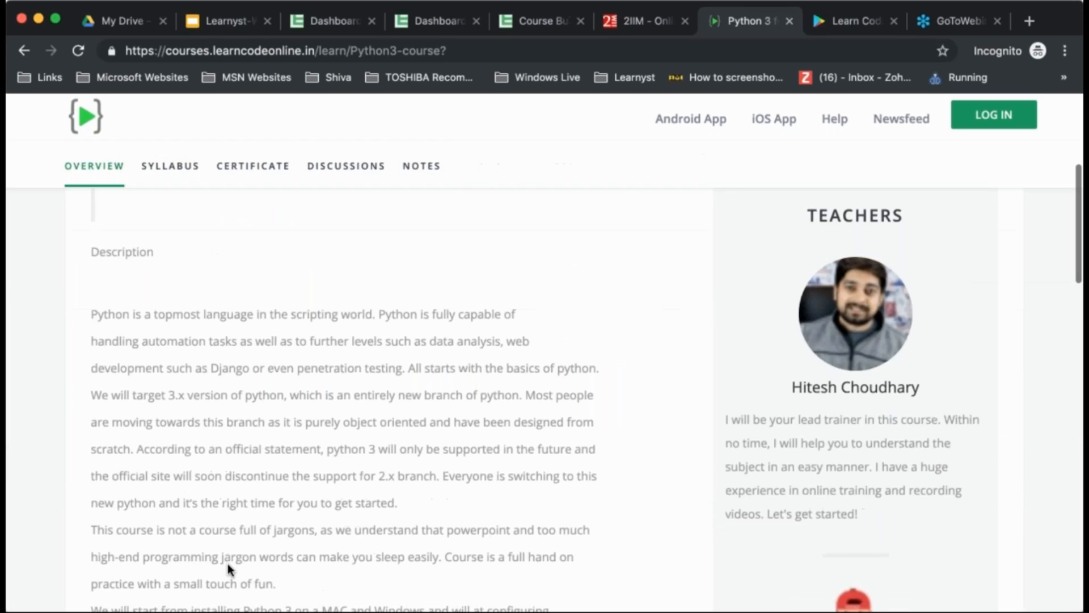
pyautogui.scroll(2, 175, 261)
pyautogui.scroll(-3, 306, 354)
pyautogui.scroll(6, 319, 362)
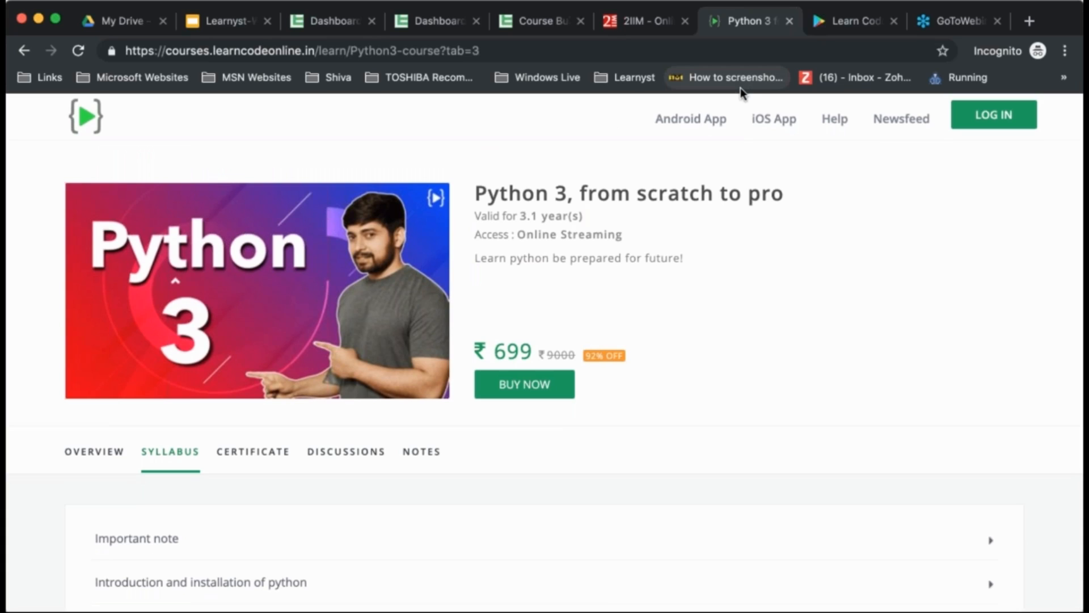
# - Switch back to Learnyst Studio and leave the Course 23July settings and builder for the courses dashboard
pyautogui.click(425, 20)
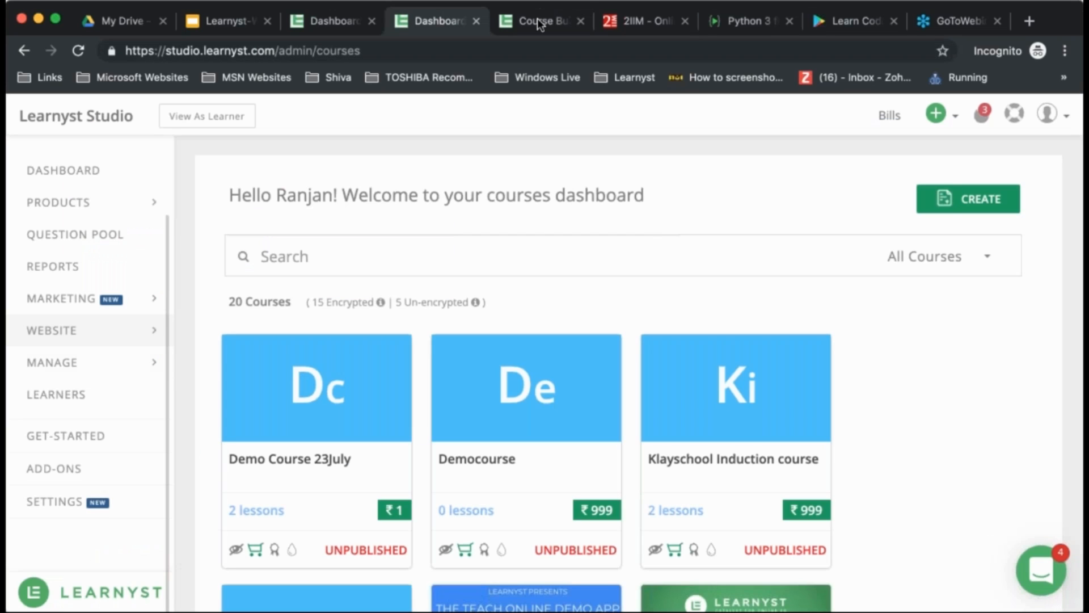
pyautogui.click(536, 19)
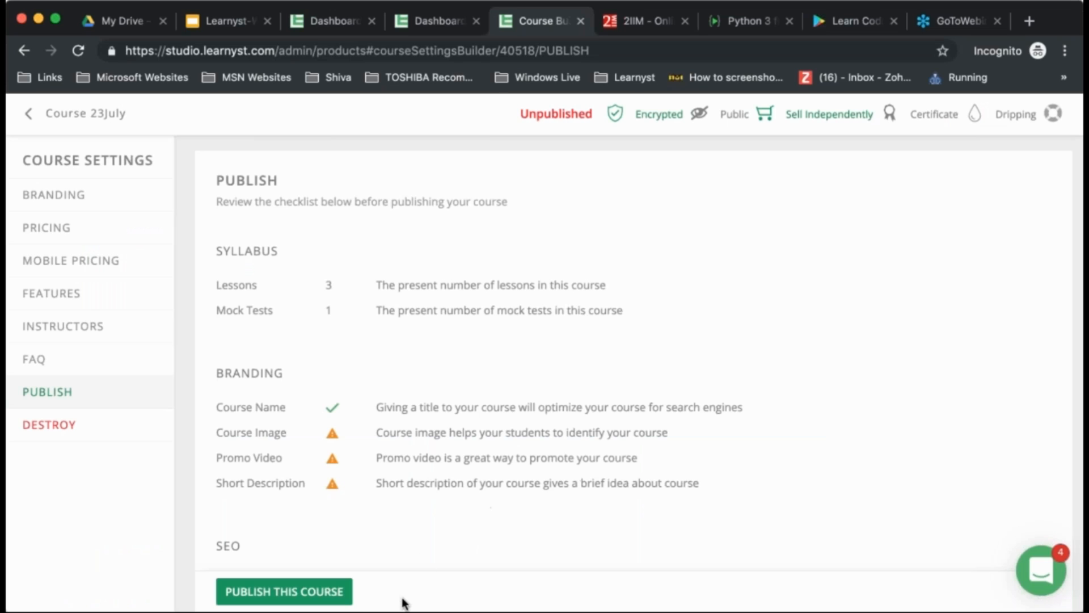
pyautogui.click(63, 117)
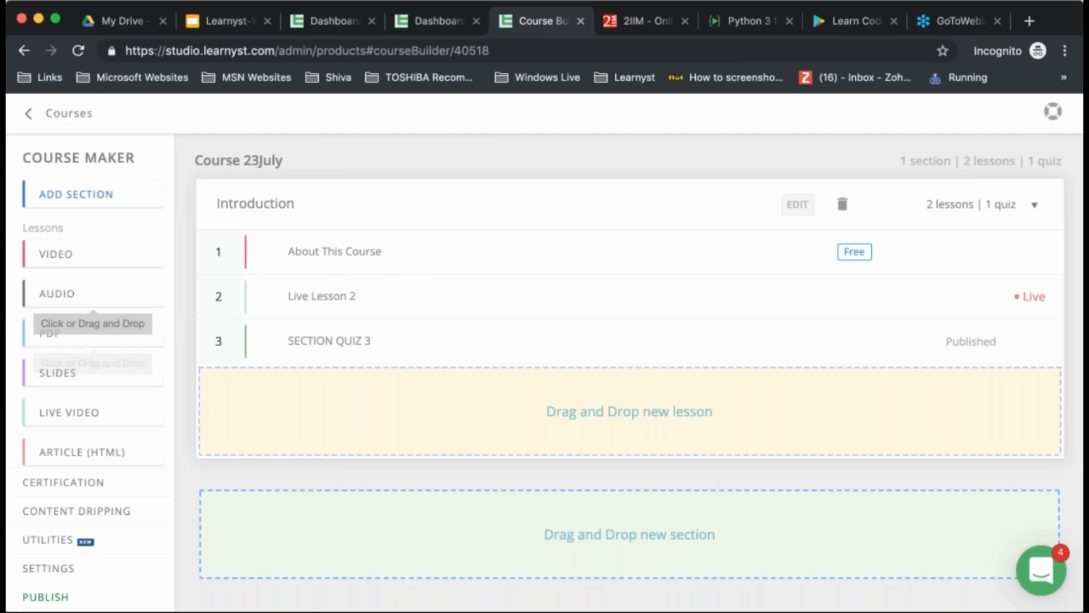
pyautogui.click(51, 114)
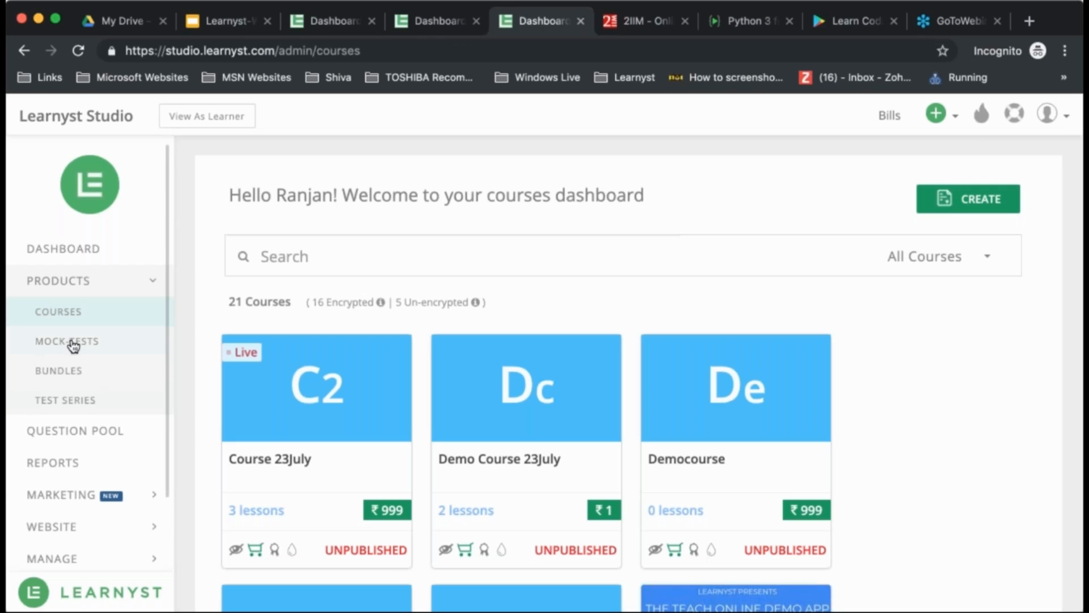
# - Start a new mock test titled "Mock 23" and proceed to the quiz template selection
pyautogui.click(73, 342)
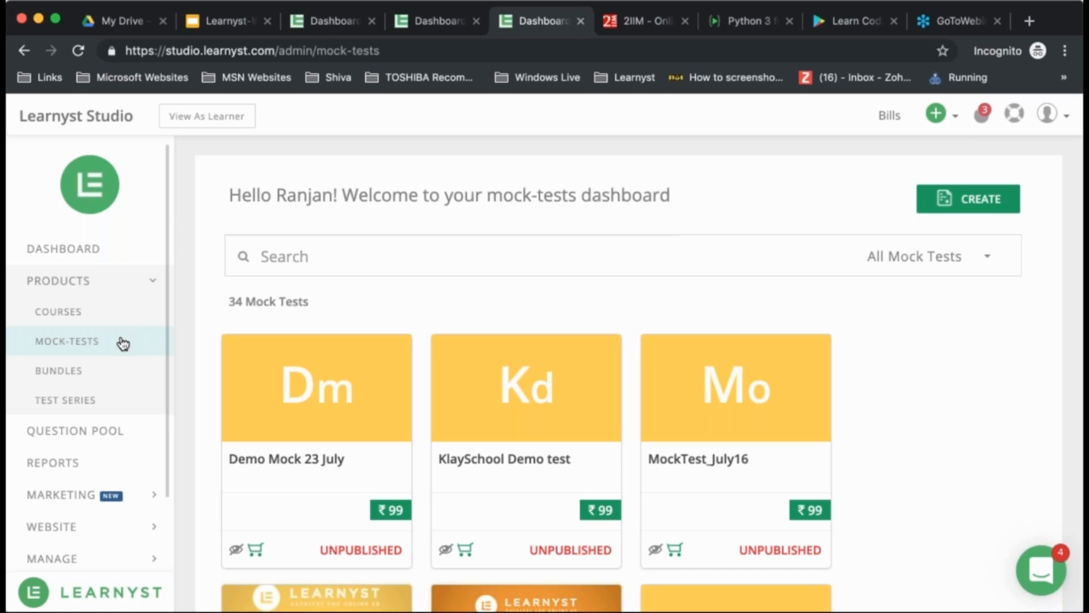
pyautogui.click(987, 196)
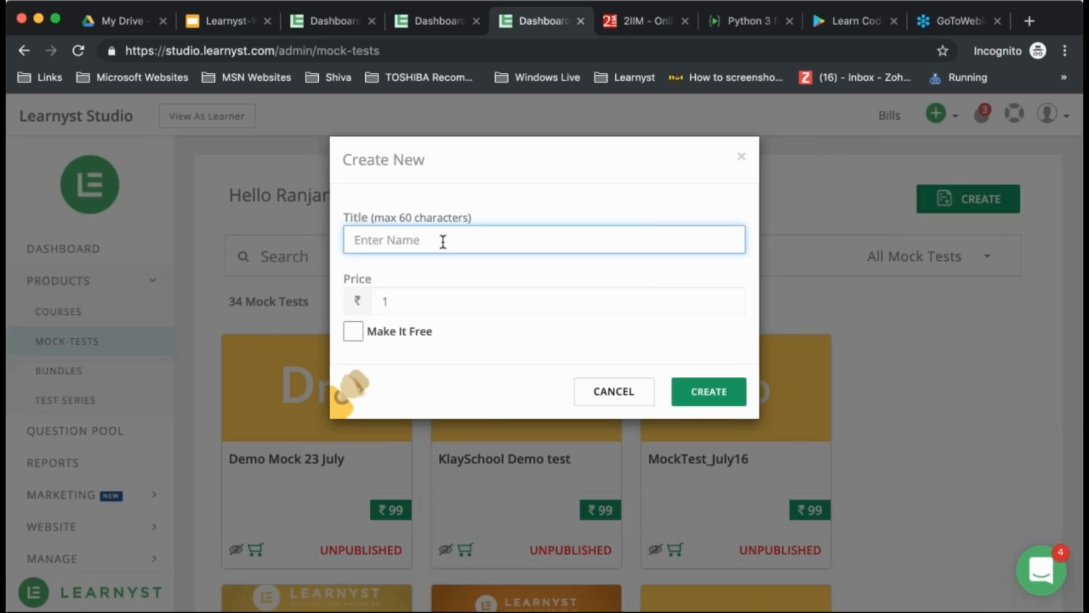
pyautogui.write('Mock 23')
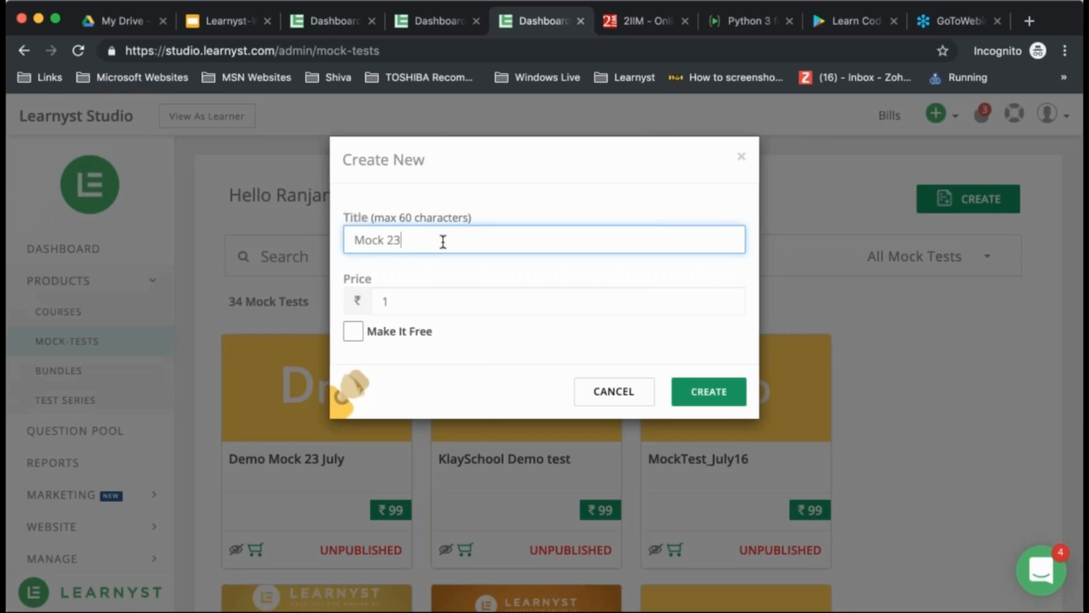
pyautogui.click(689, 403)
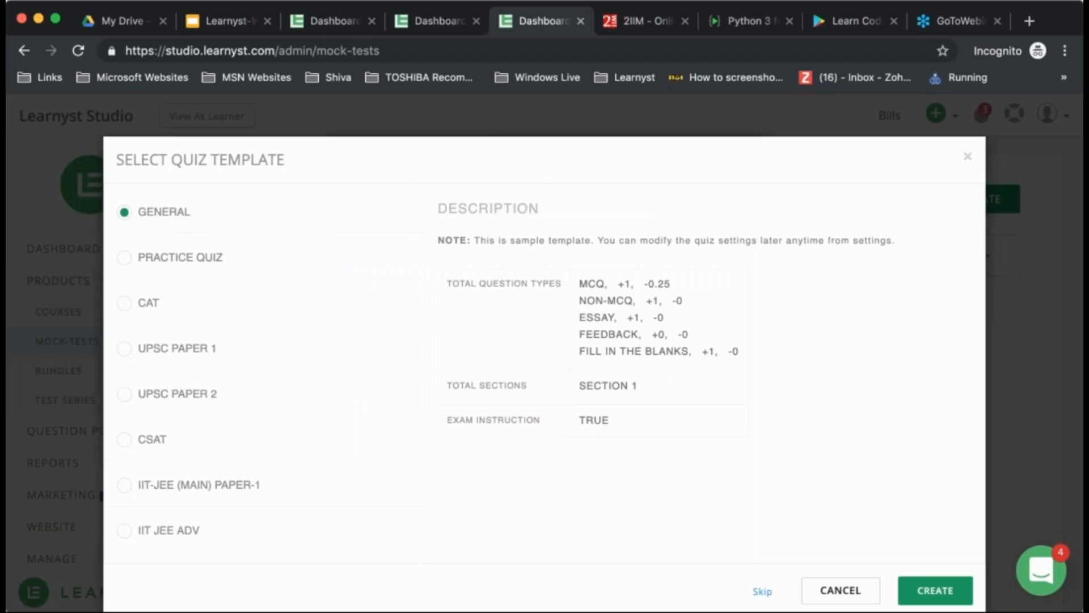
# - Browse the exam quiz templates and create the mock test with the General template
pyautogui.scroll(-3, 204, 352)
pyautogui.scroll(-10, 264, 372)
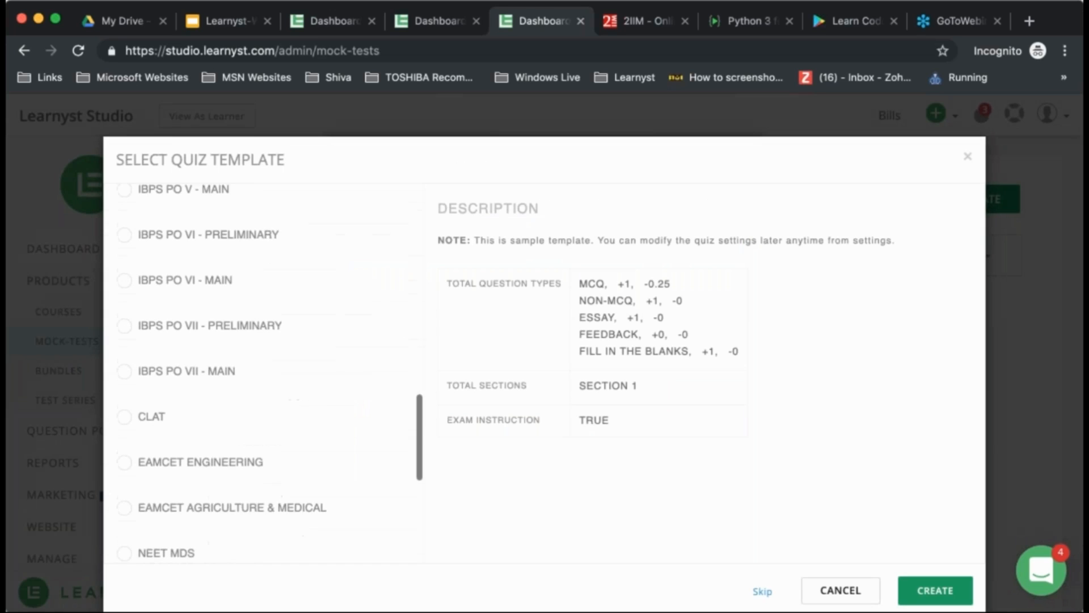
pyautogui.scroll(15, 264, 373)
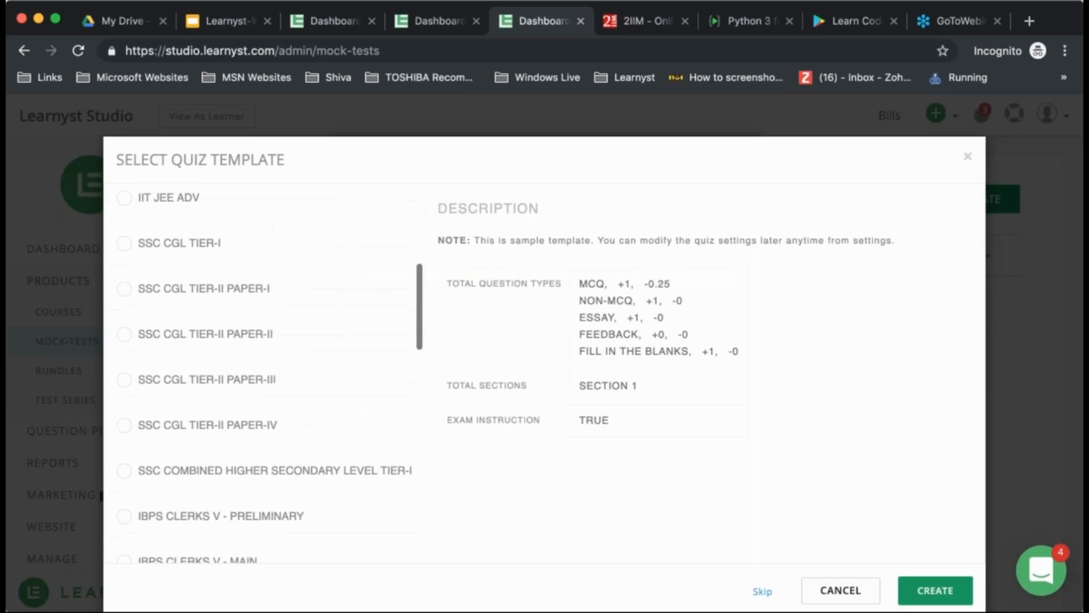
pyautogui.scroll(2, 264, 373)
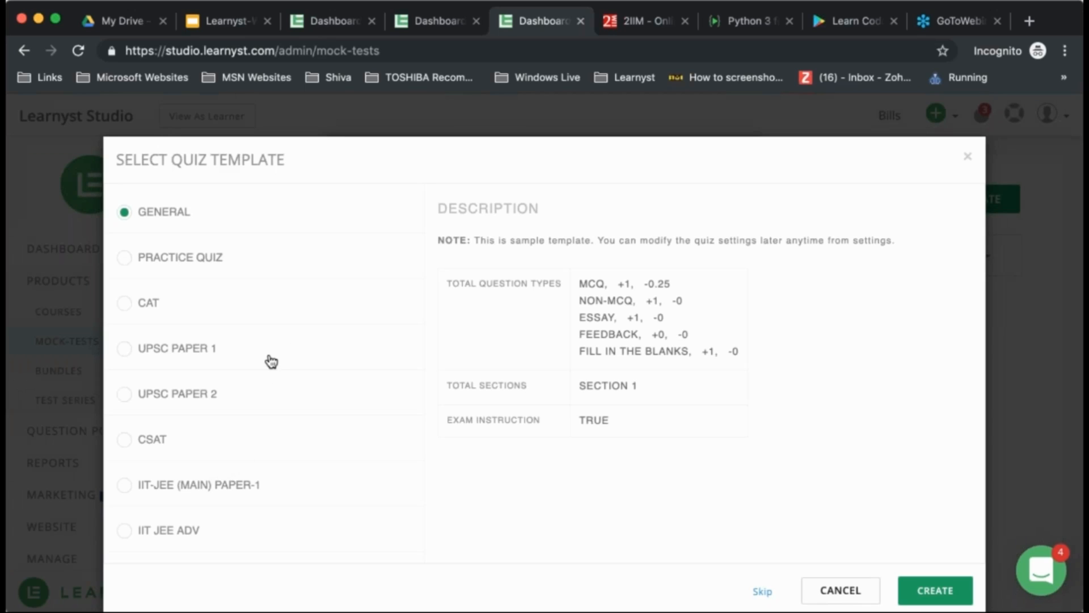
pyautogui.scroll(-2, 214, 268)
pyautogui.scroll(2, 219, 287)
pyautogui.click(935, 587)
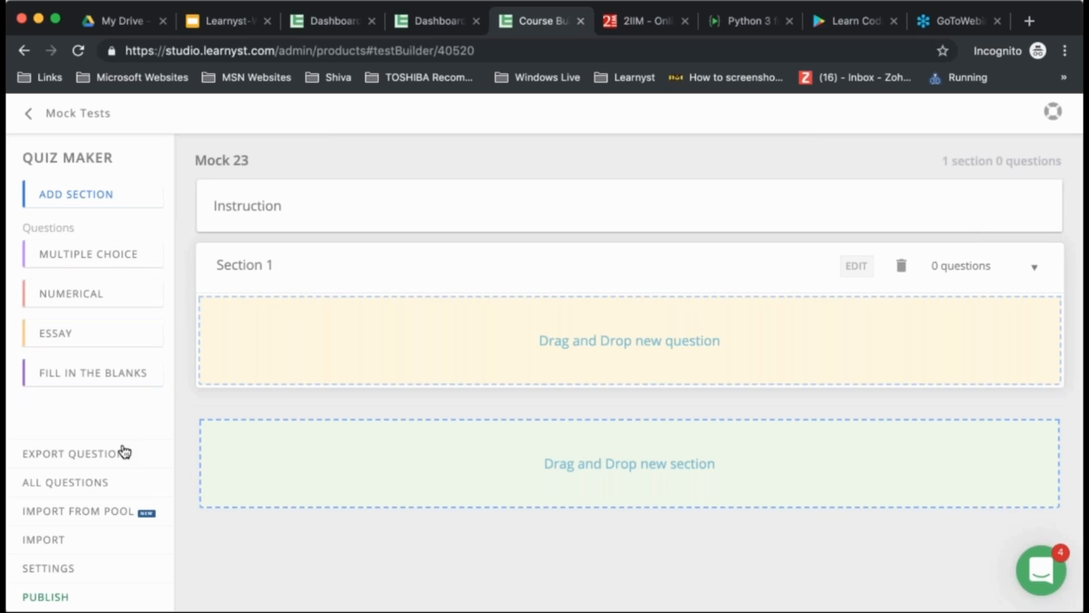
# - Open the question import for Mock 23 and continue with Word import to the upload instructions
pyautogui.scroll(-1, 124, 452)
pyautogui.click(63, 551)
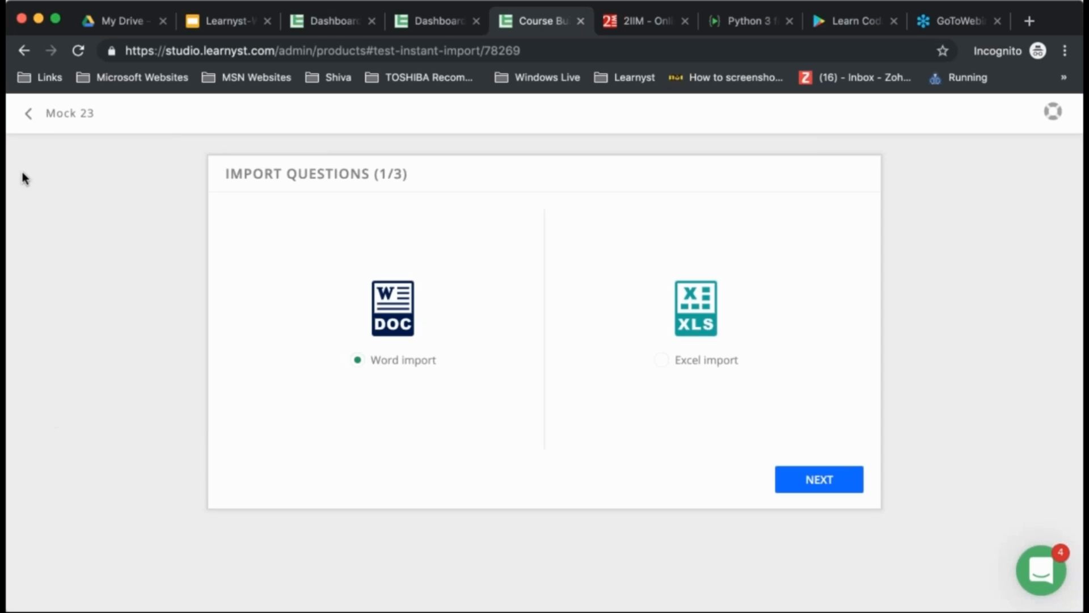
pyautogui.click(39, 121)
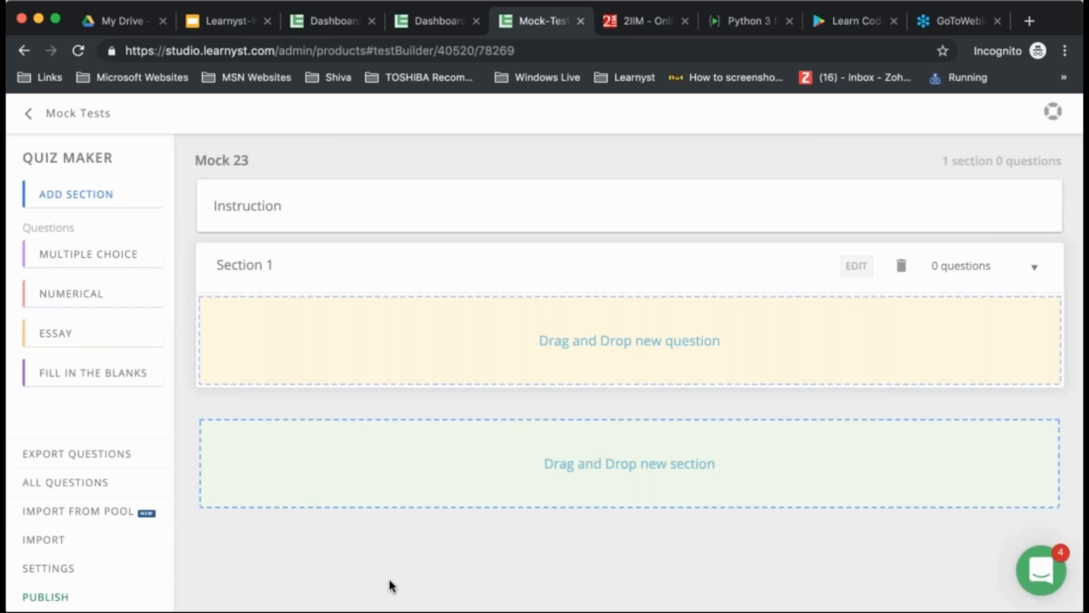
pyautogui.click(41, 543)
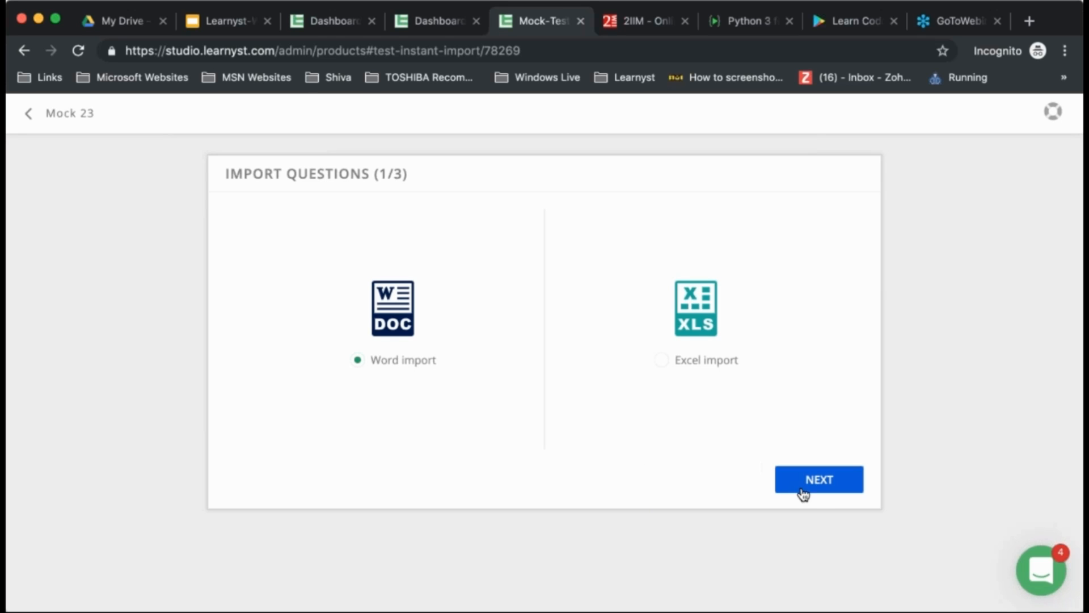
pyautogui.click(819, 480)
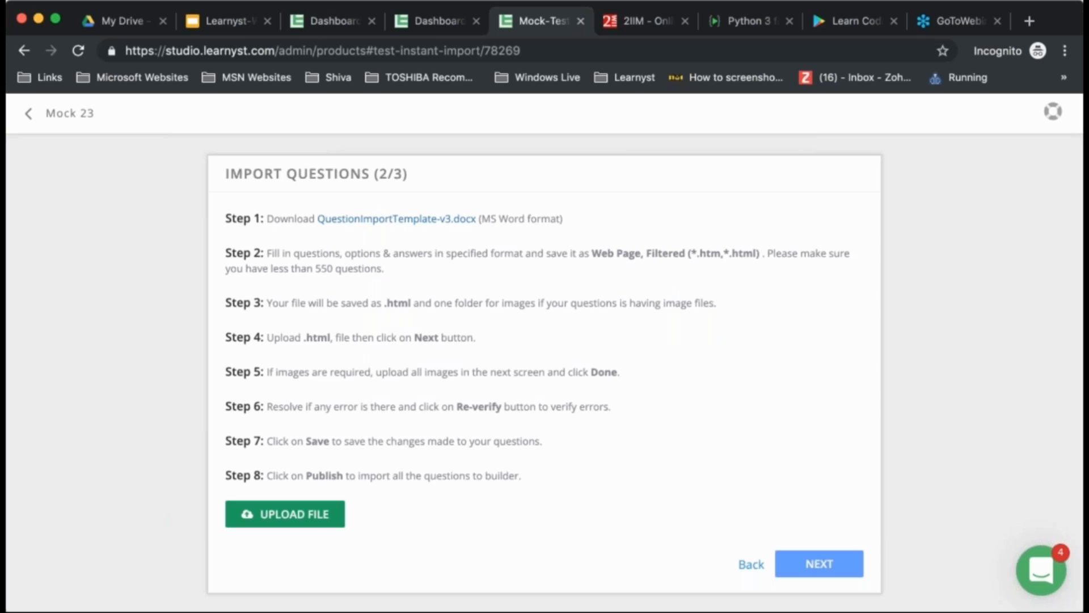
# - Leave the Word question import instructions and return to the Mock 23 quiz builder
pyautogui.press('super+Tab')
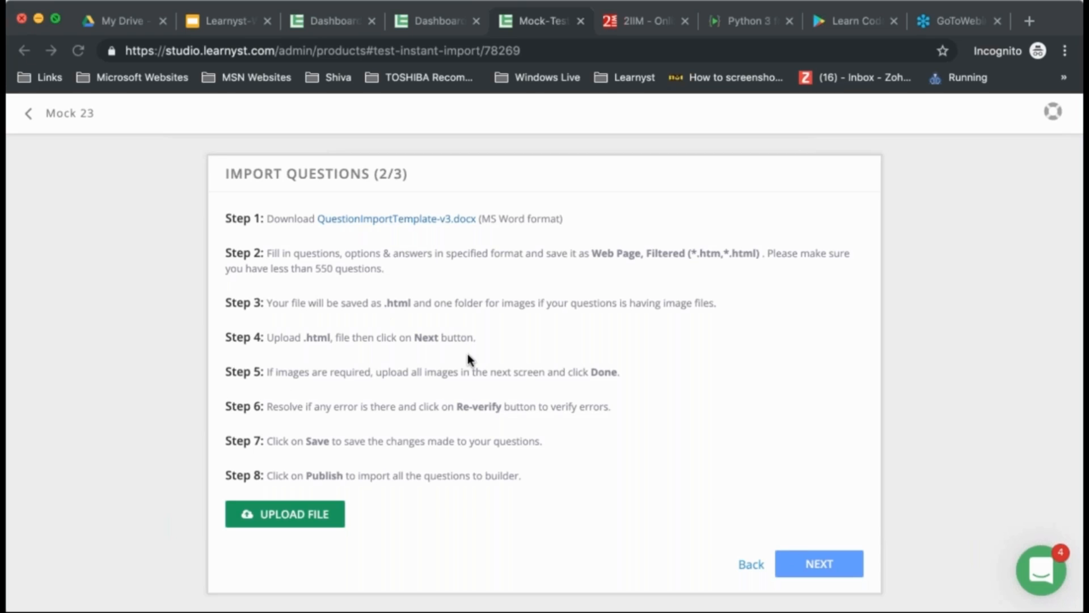
pyautogui.click(311, 515)
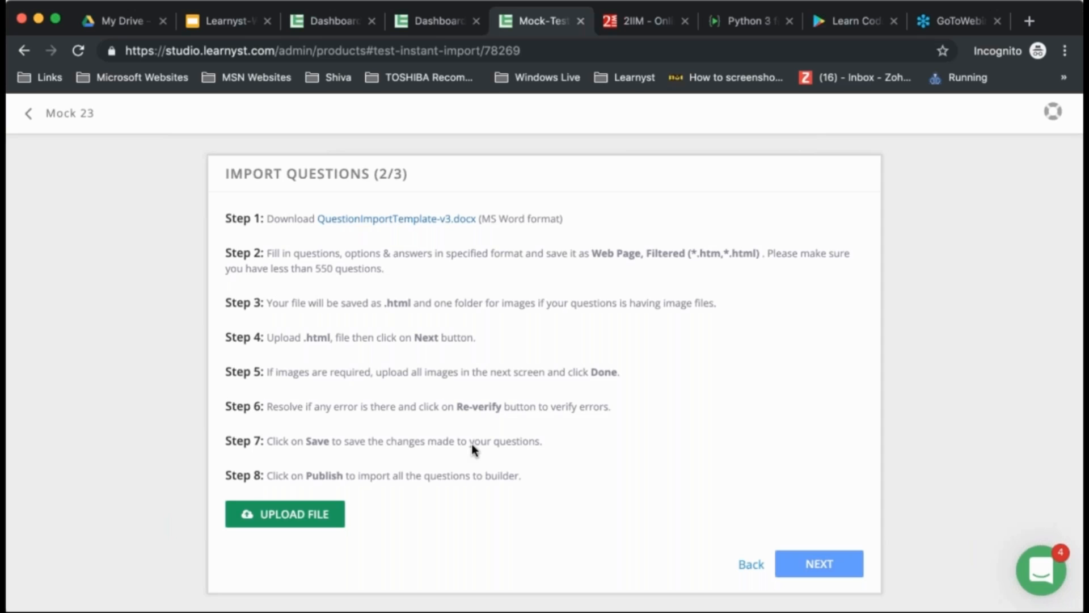
pyautogui.click(65, 113)
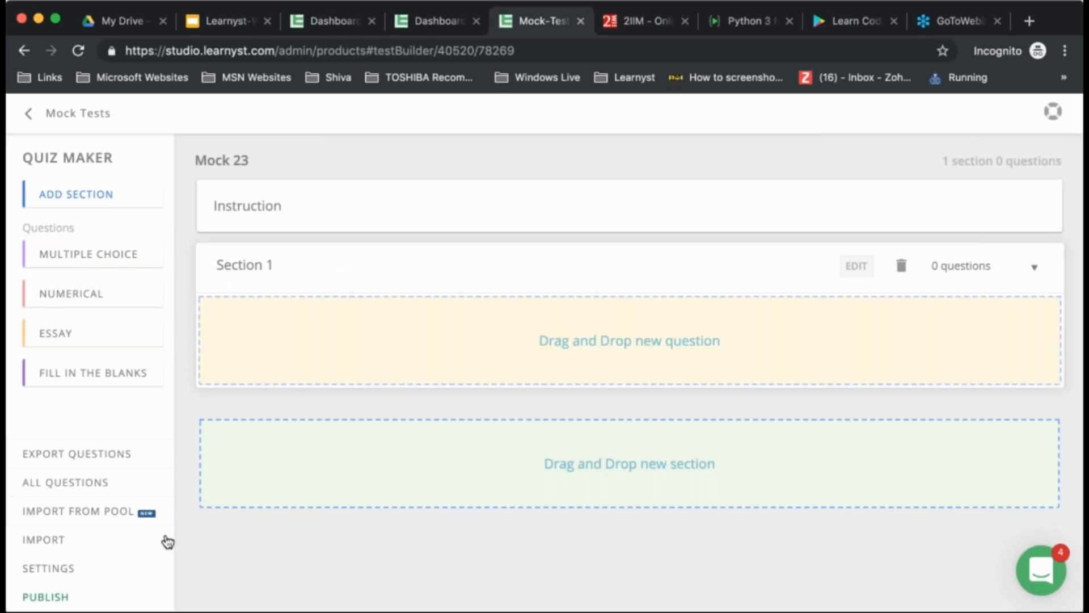
# - Open the Mock 23 quiz settings and examine the Quiz Features from duration and auto save through scheduling, percentile and extras
pyautogui.click(39, 596)
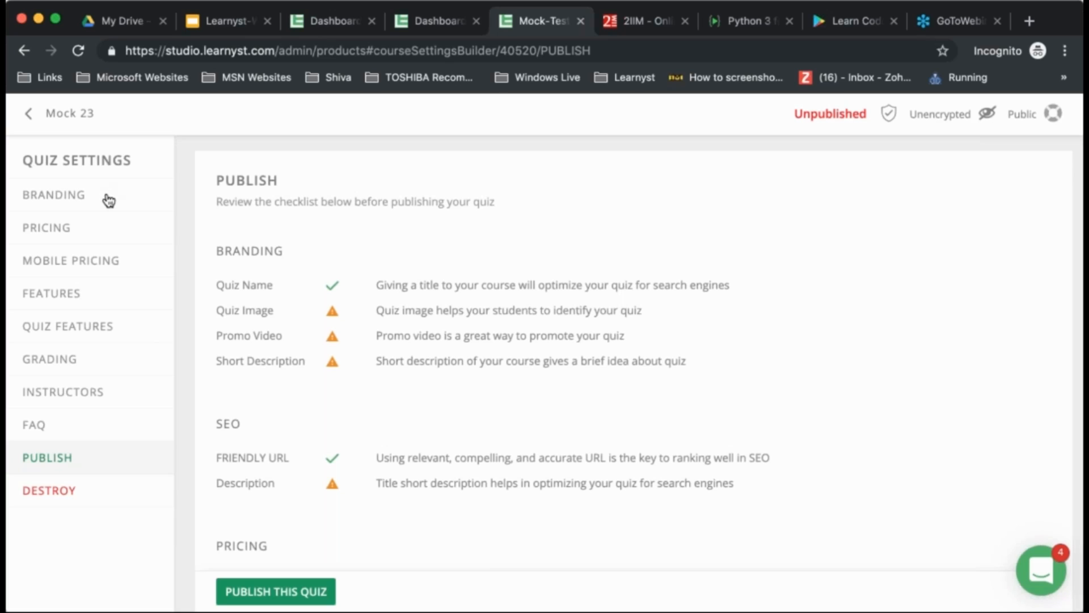
pyautogui.click(109, 331)
pyautogui.scroll(-5, 263, 409)
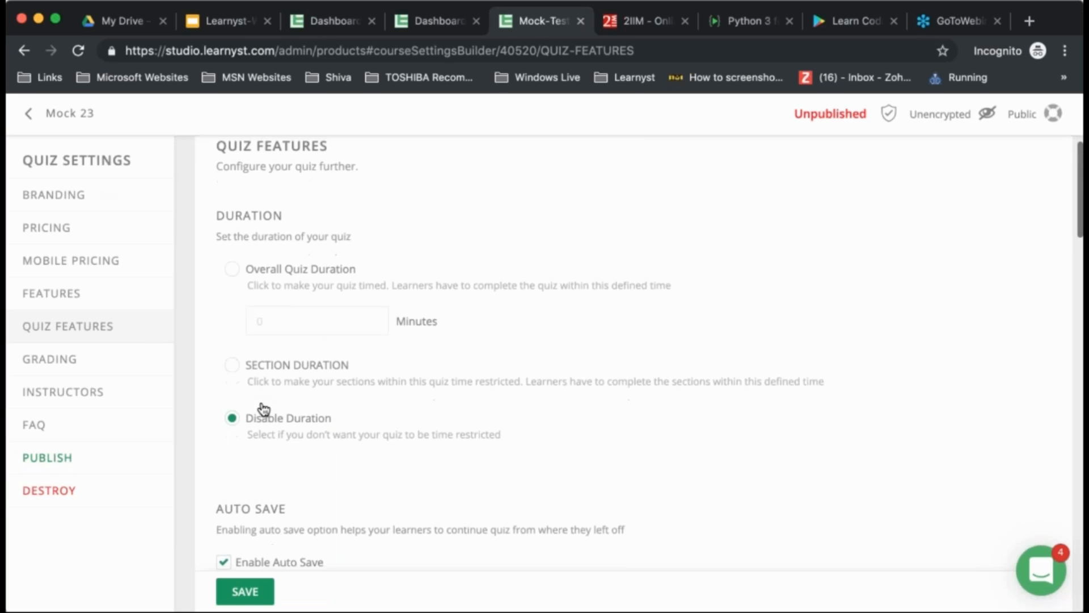
pyautogui.scroll(-8, 651, 353)
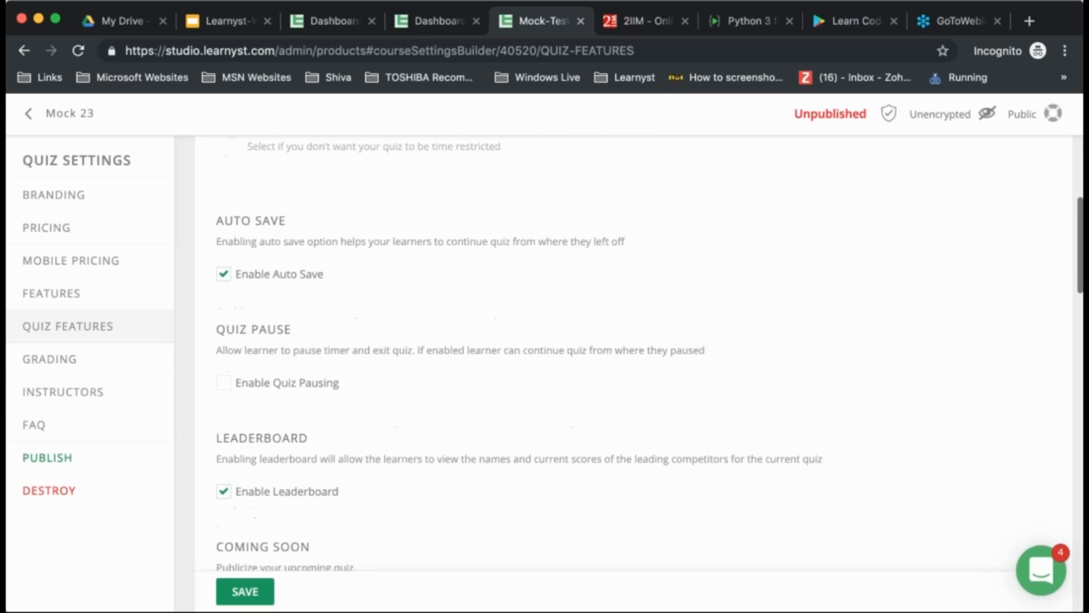
pyautogui.scroll(-15, 651, 345)
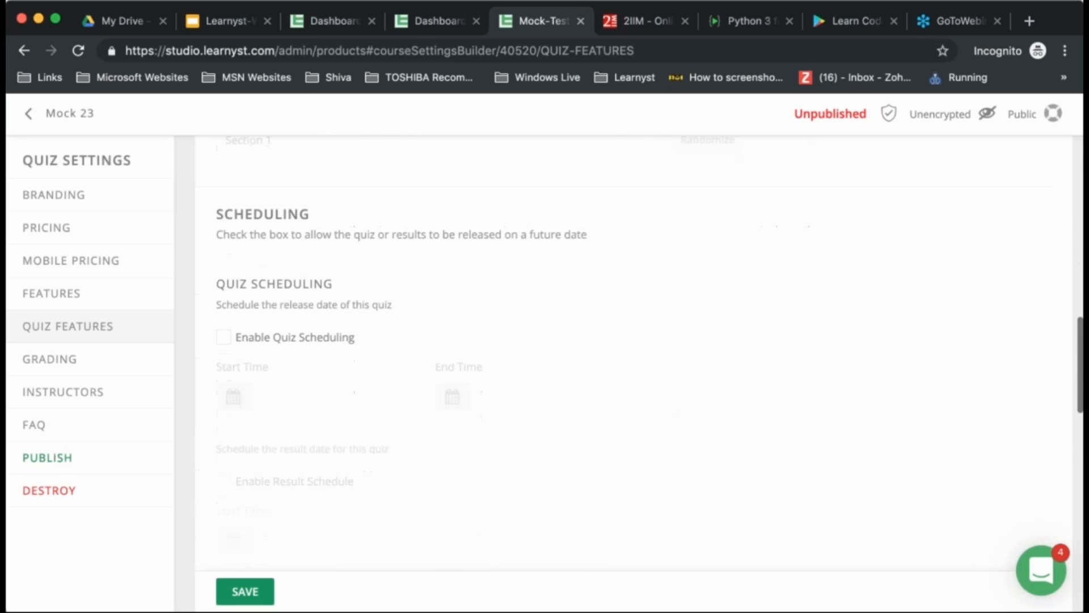
pyautogui.scroll(-4, 650, 345)
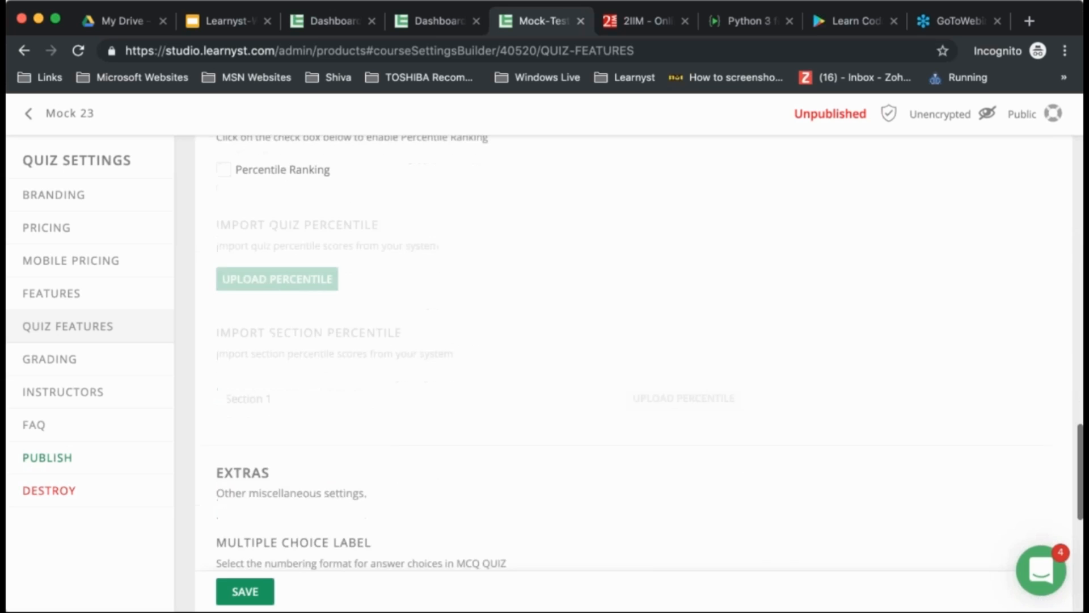
pyautogui.scroll(3, 650, 345)
pyautogui.scroll(2, 650, 345)
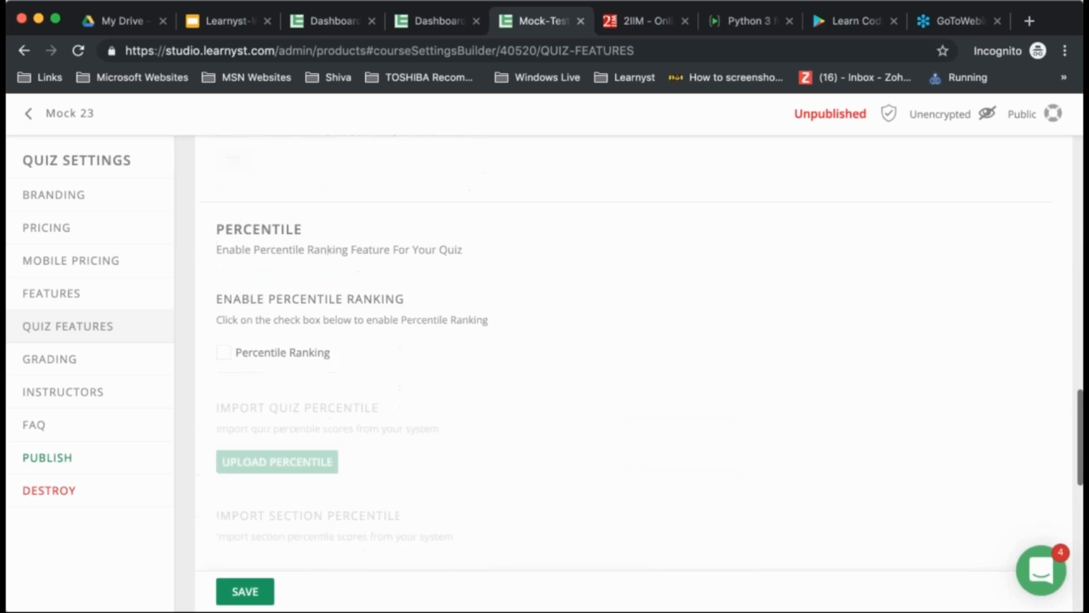
pyautogui.scroll(-6, 650, 345)
pyautogui.scroll(-7, 650, 345)
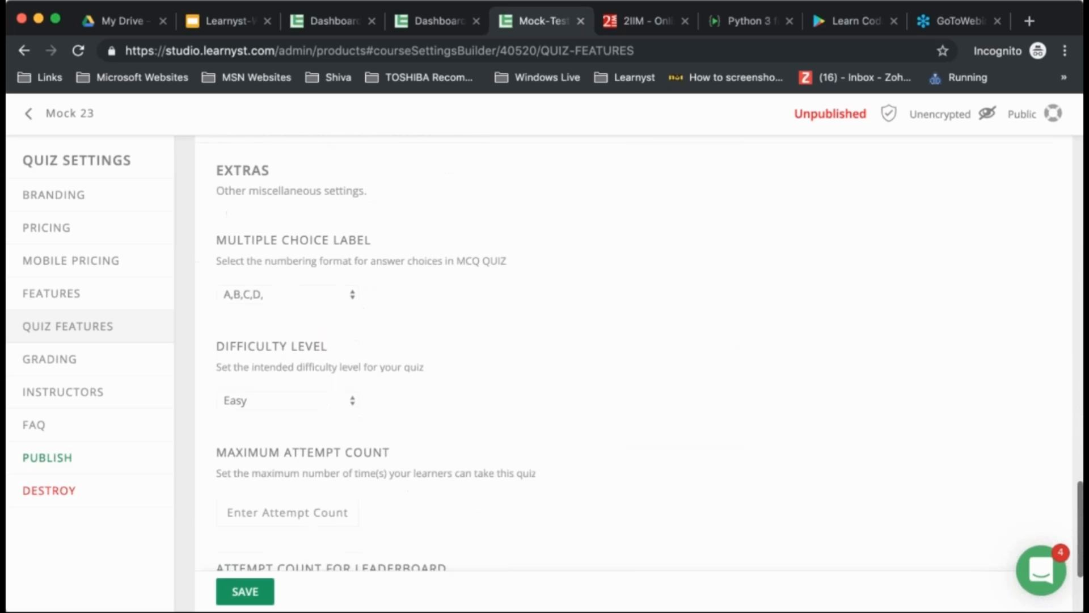
pyautogui.scroll(-2, 359, 300)
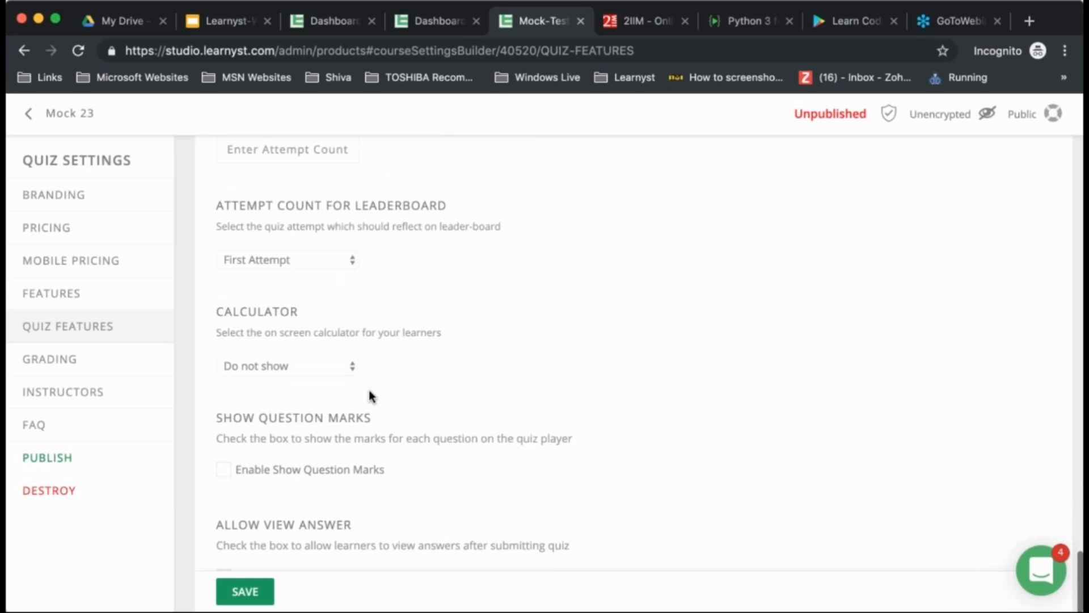
pyautogui.scroll(-1, 370, 394)
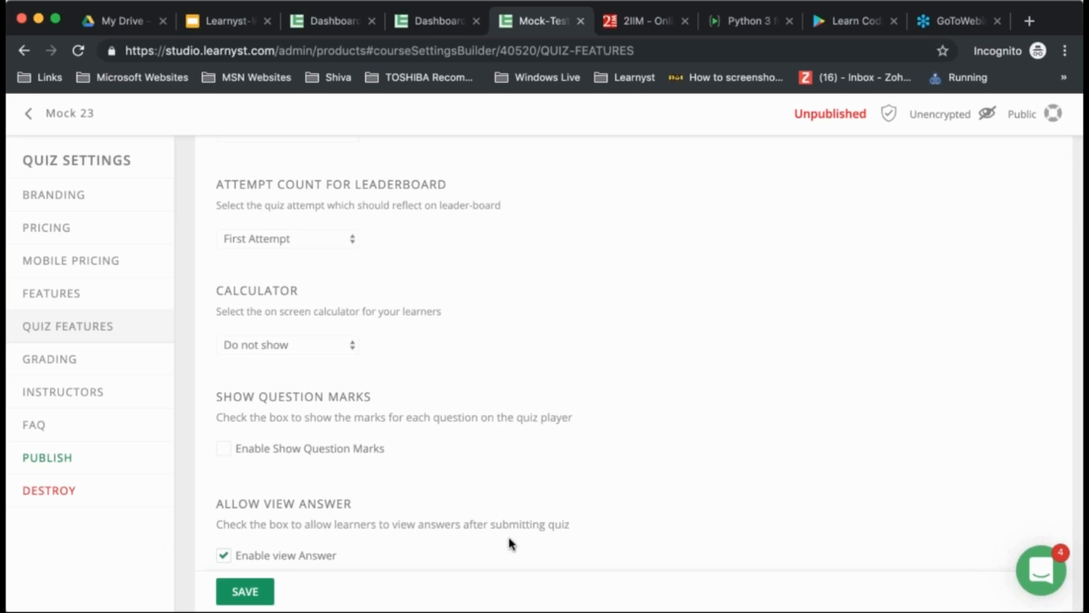
# - View the Mock 23 publish checklist and go back to the mock tests dashboard
pyautogui.click(78, 462)
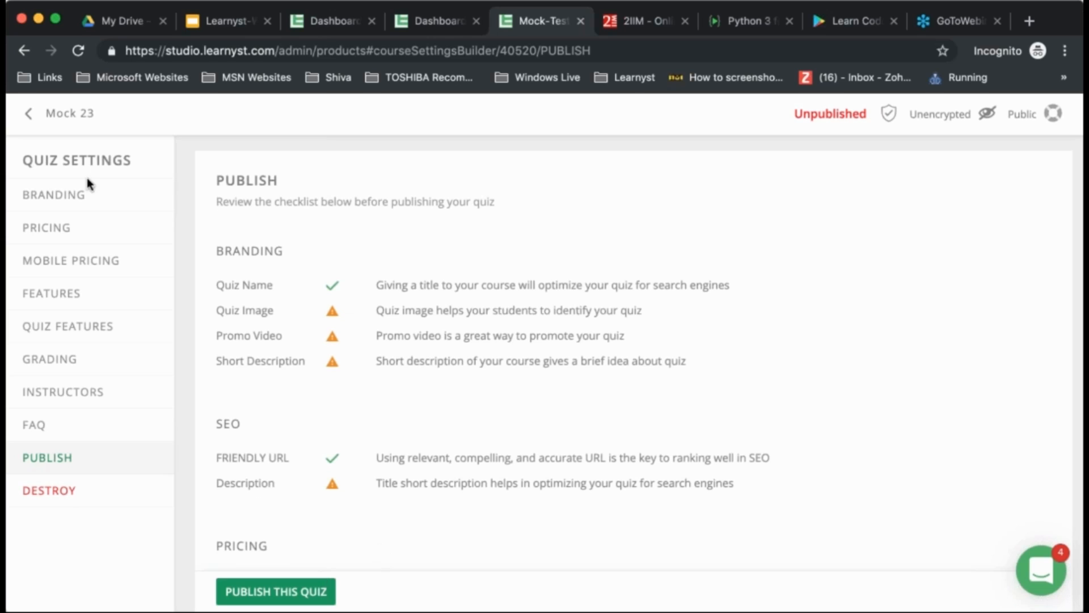
pyautogui.click(55, 119)
pyautogui.click(83, 115)
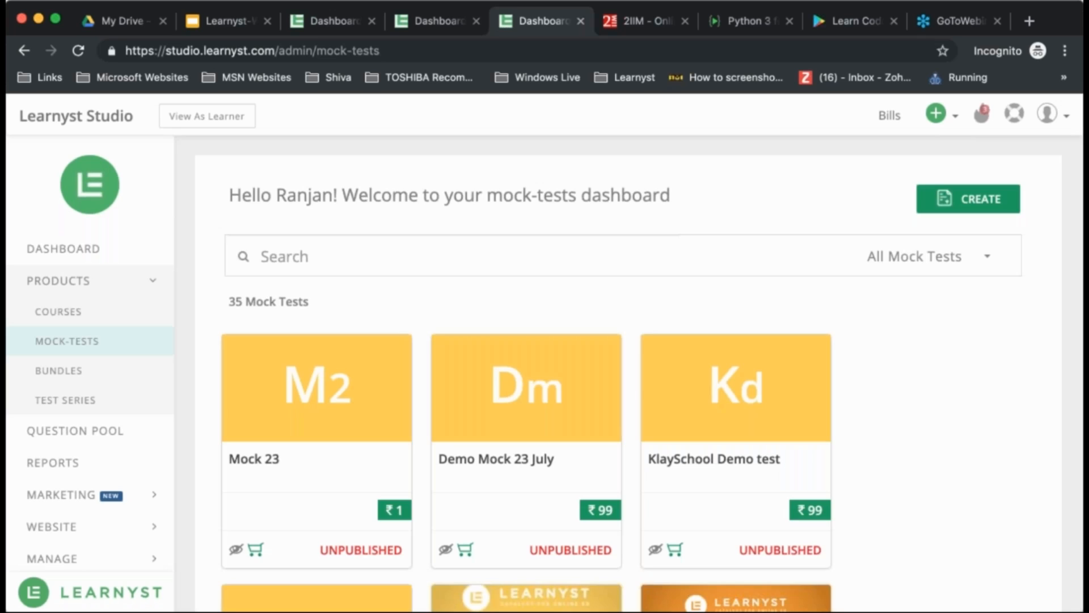
# - Browse the bundles dashboard, including the courses in the IIT JEE & NEET Mock Tests bundle
pyautogui.click(79, 379)
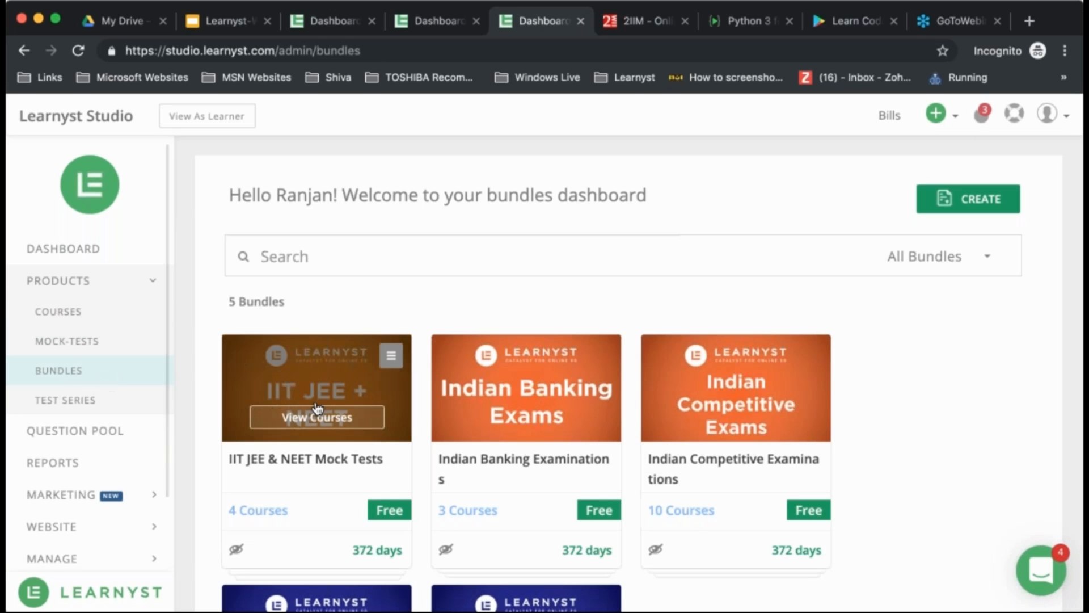
pyautogui.scroll(-2, 318, 407)
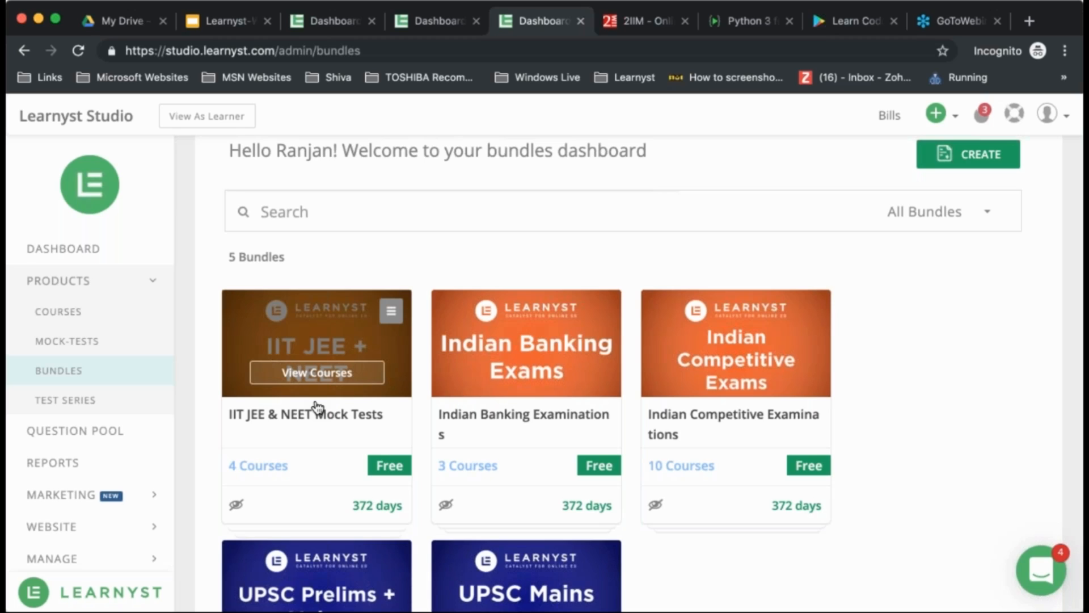
pyautogui.click(290, 372)
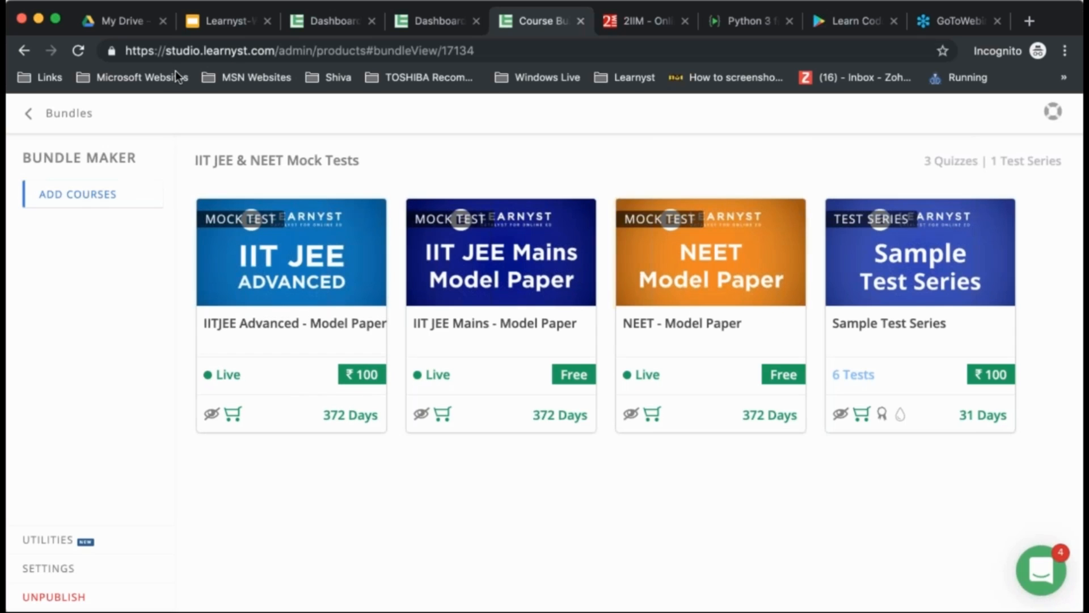
pyautogui.click(52, 112)
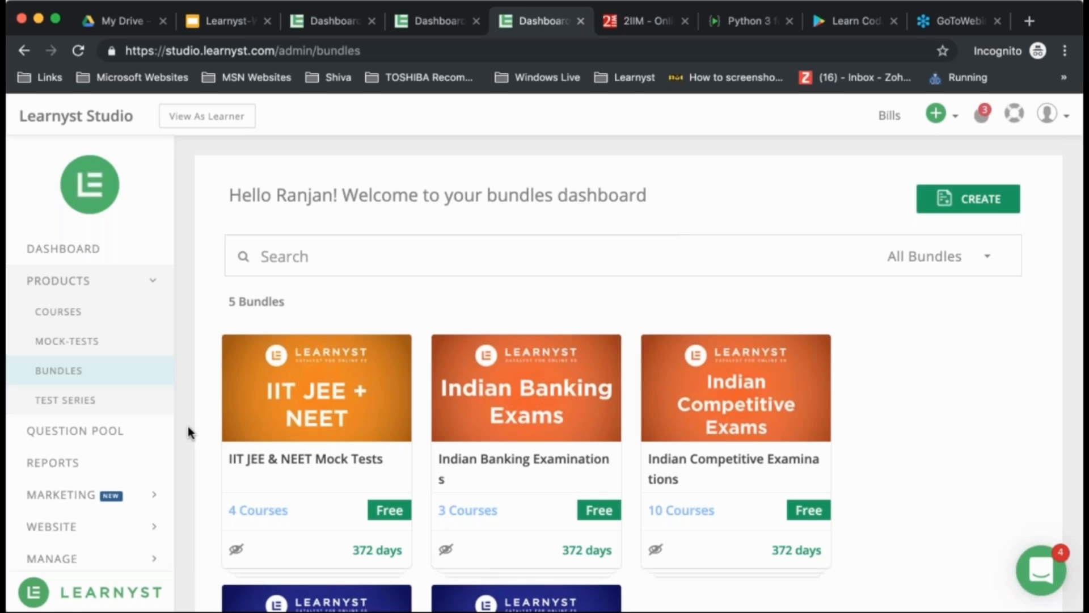
pyautogui.scroll(-3, 189, 427)
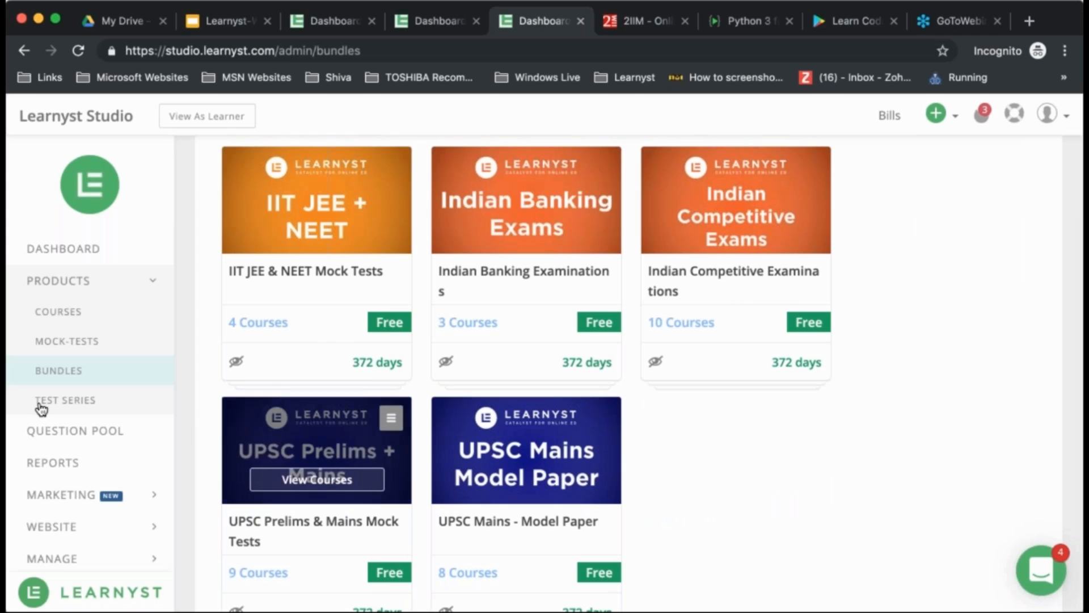
# - View the tests in Sample Test Series and return to the test series dashboard
pyautogui.click(67, 401)
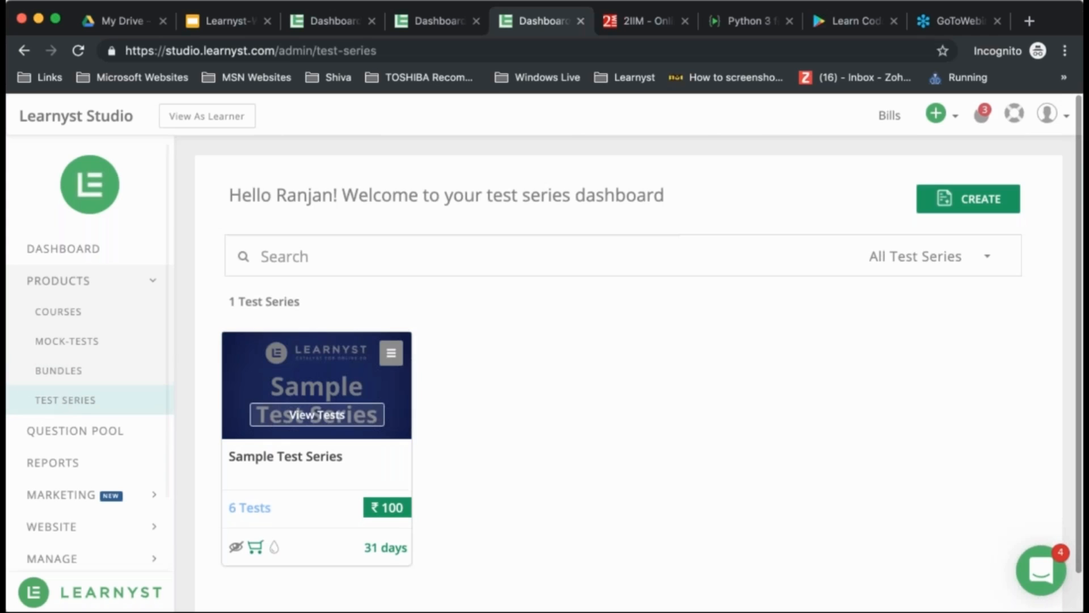
pyautogui.click(306, 417)
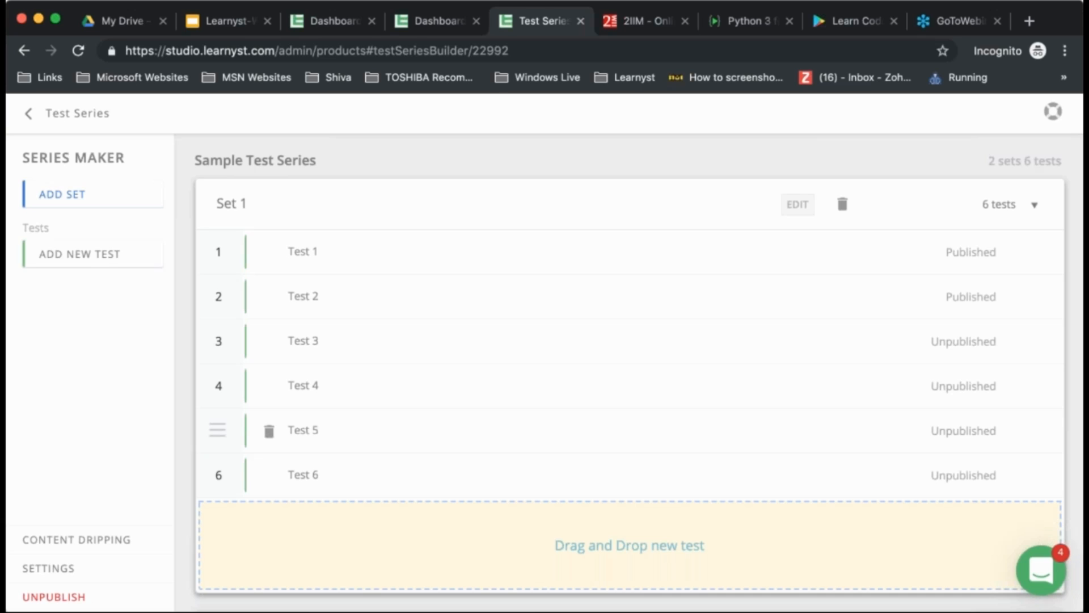
pyautogui.click(31, 113)
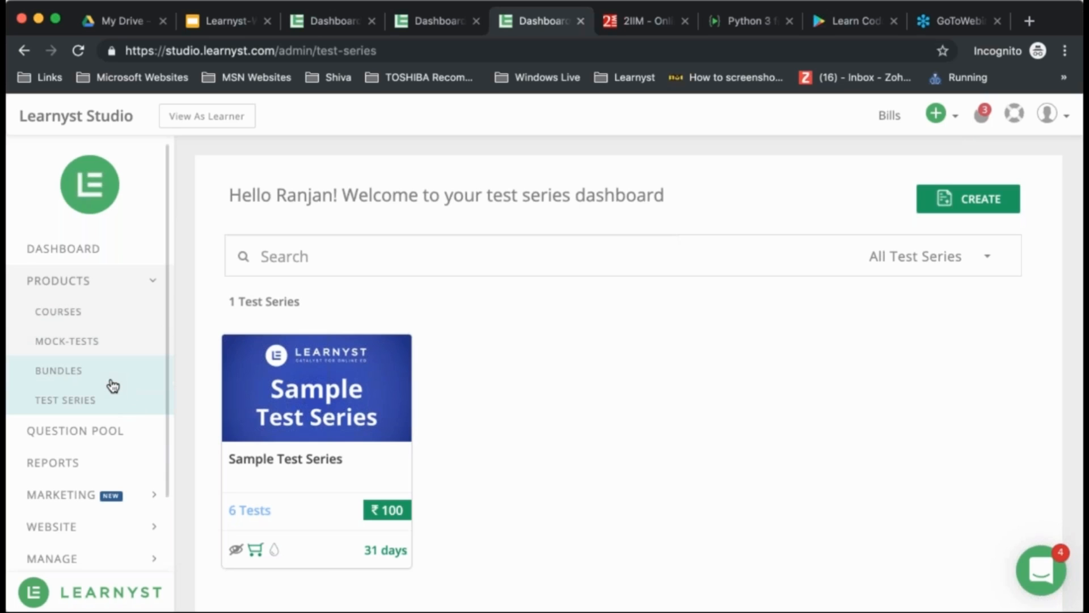
# - View the list of question pools and go on to the Learners report
pyautogui.scroll(-5, 111, 384)
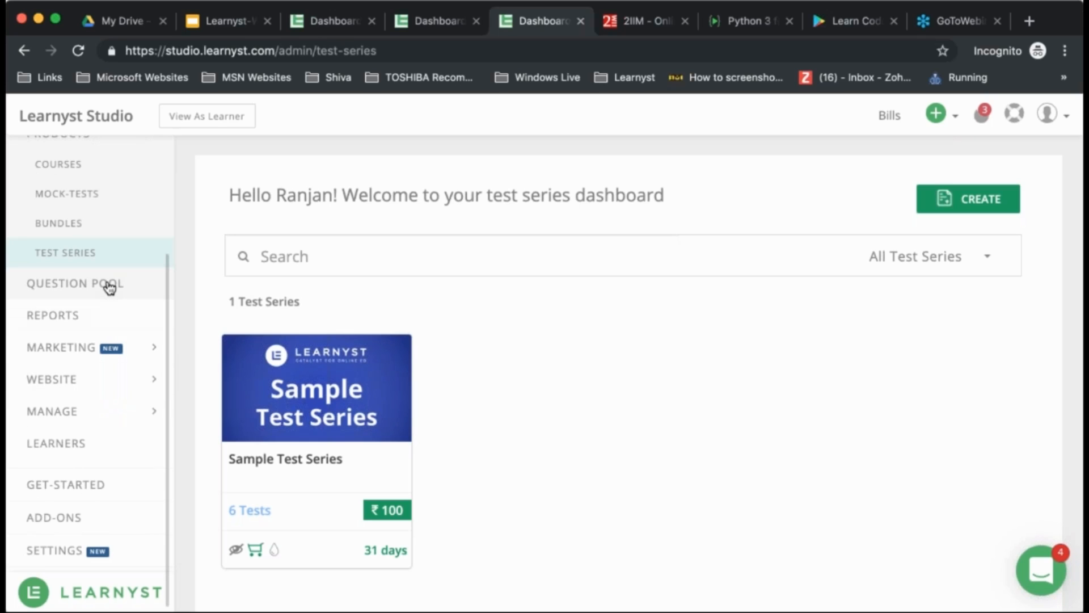
pyautogui.click(109, 287)
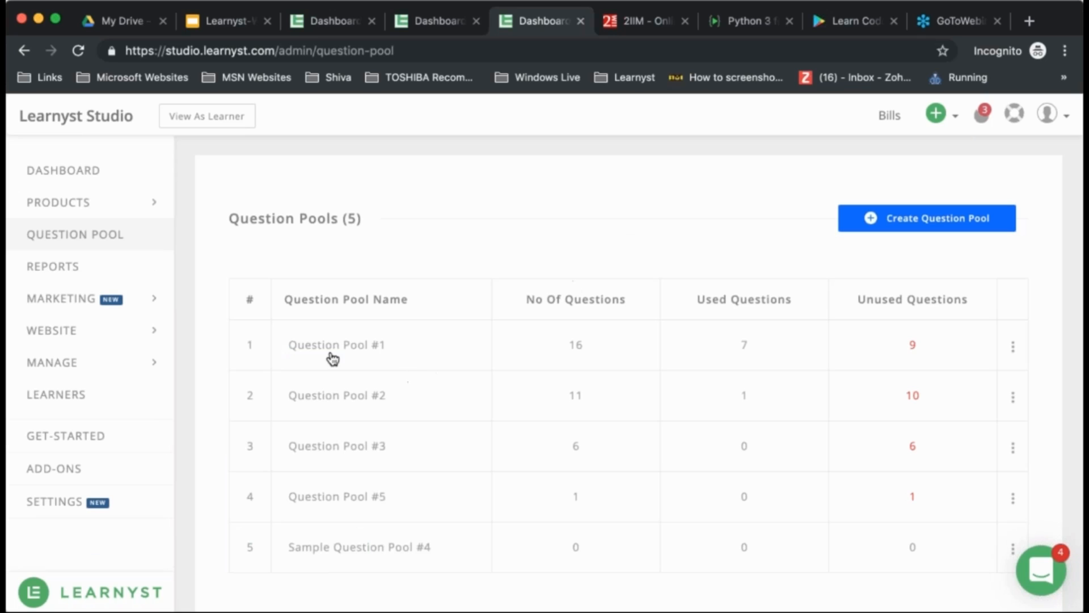
pyautogui.click(87, 278)
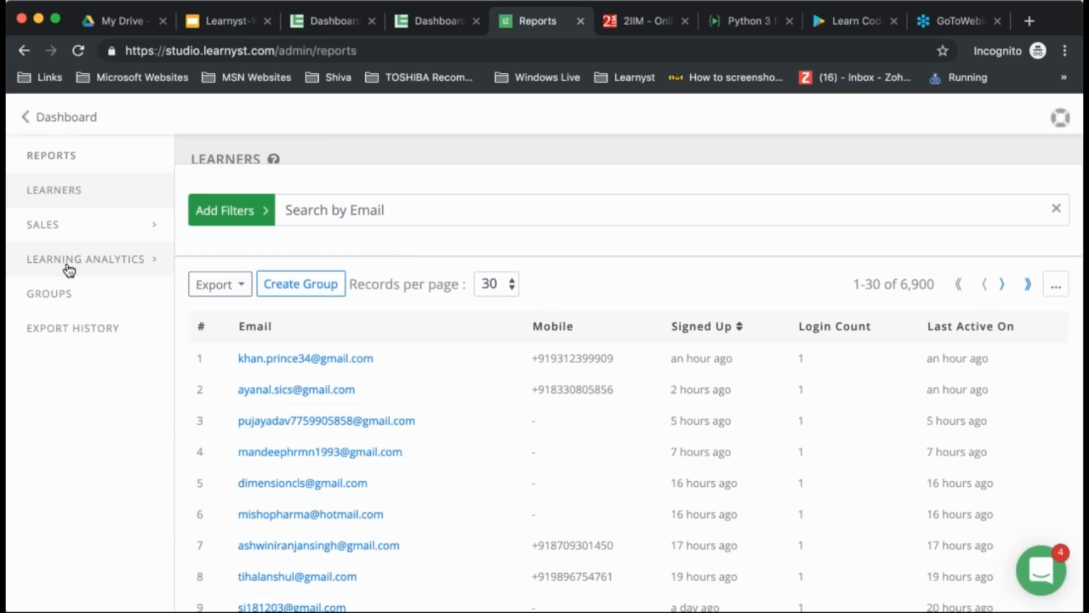
# - Filter the Learners report with the condition Signed-up On after 2019-07-04 and apply it
pyautogui.click(251, 220)
pyautogui.click(290, 249)
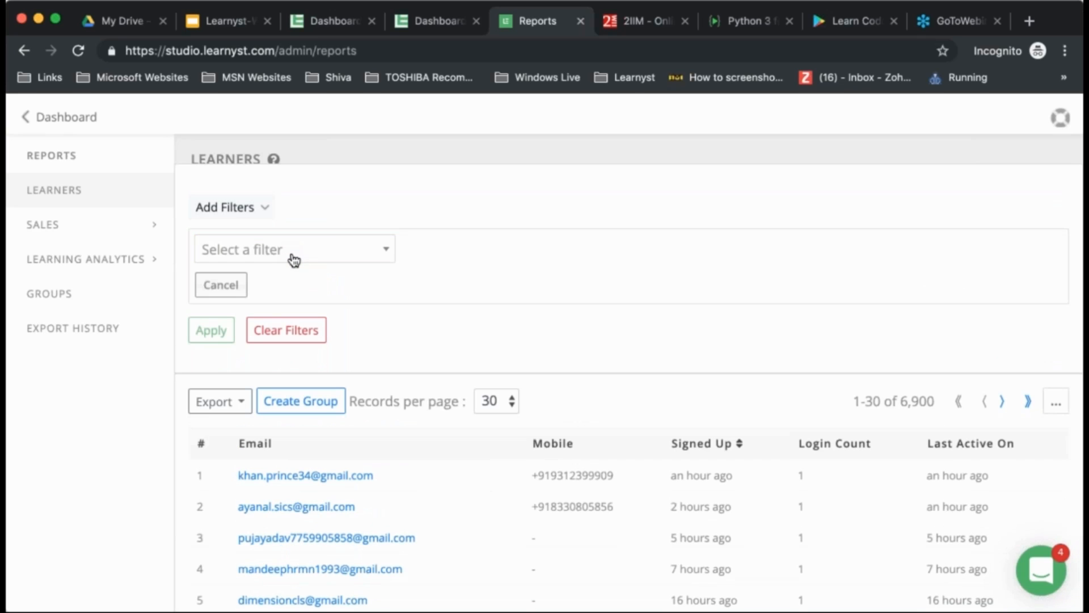
pyautogui.click(294, 261)
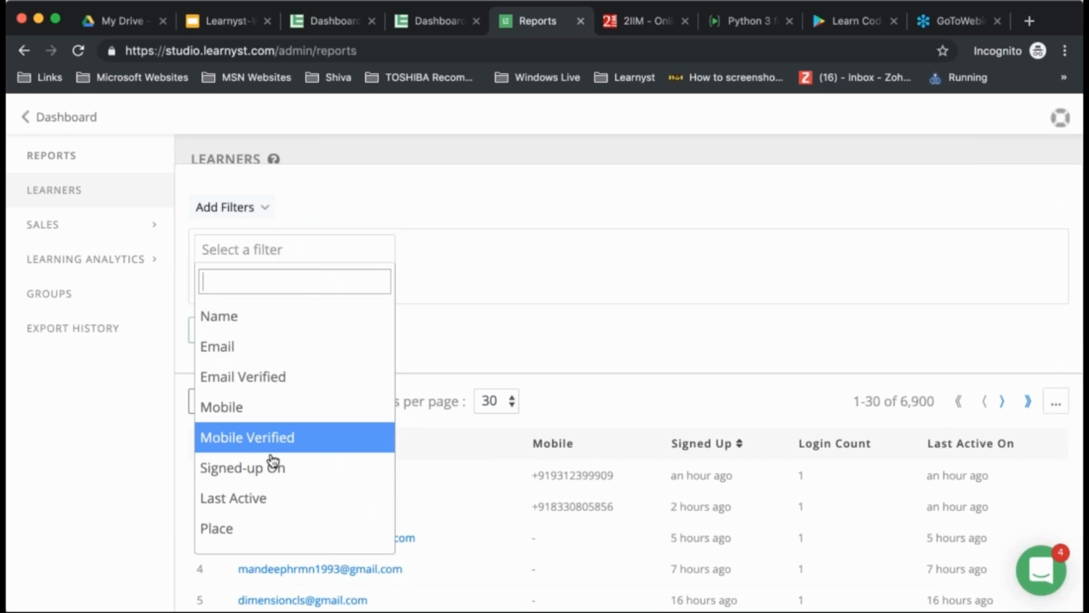
pyautogui.scroll(-2, 294, 486)
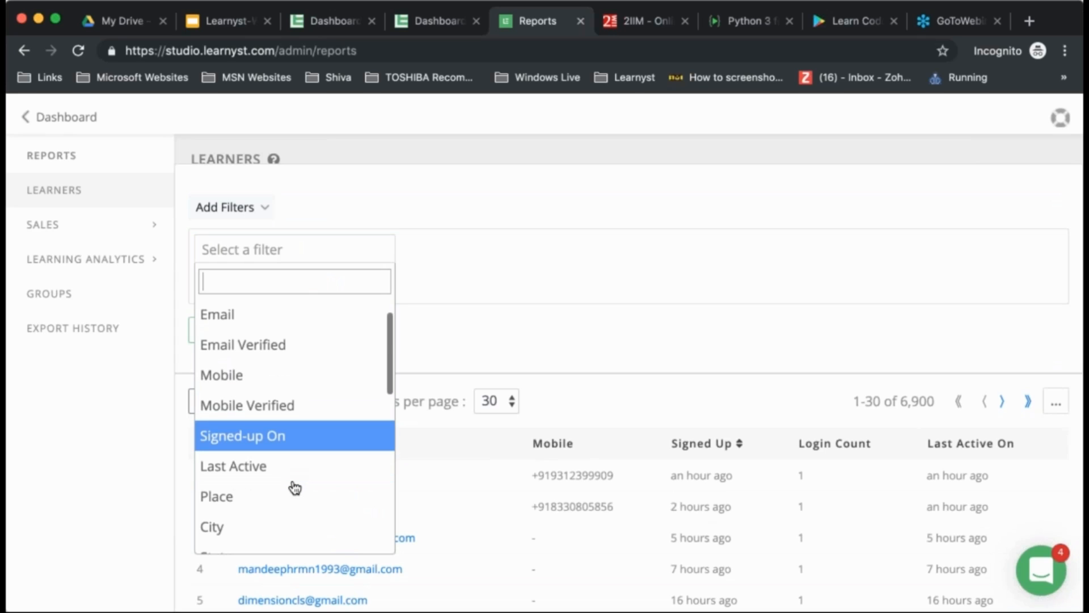
pyautogui.click(292, 396)
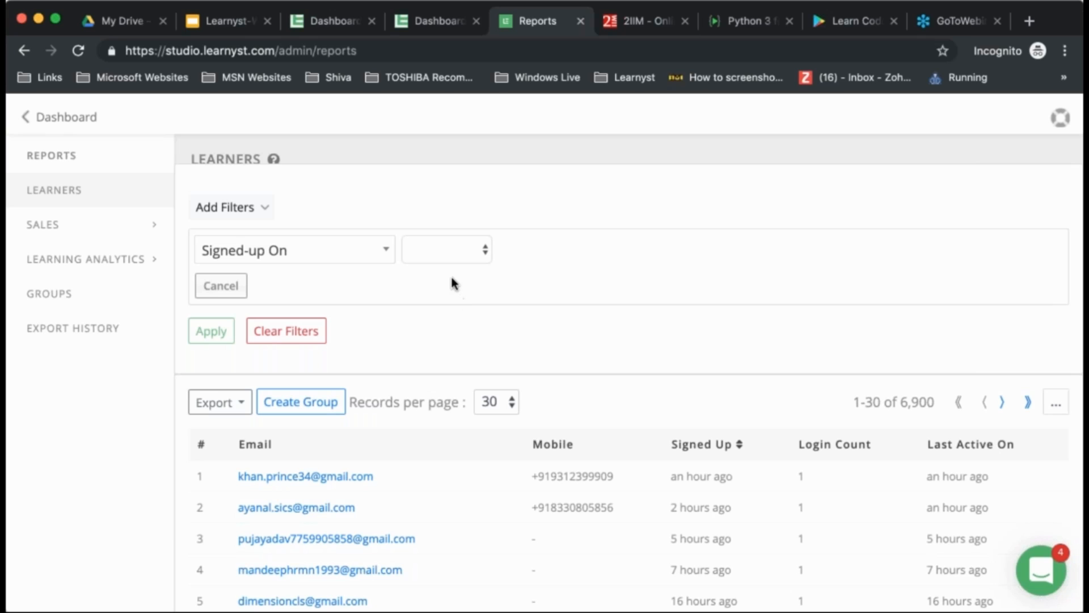
pyautogui.click(578, 253)
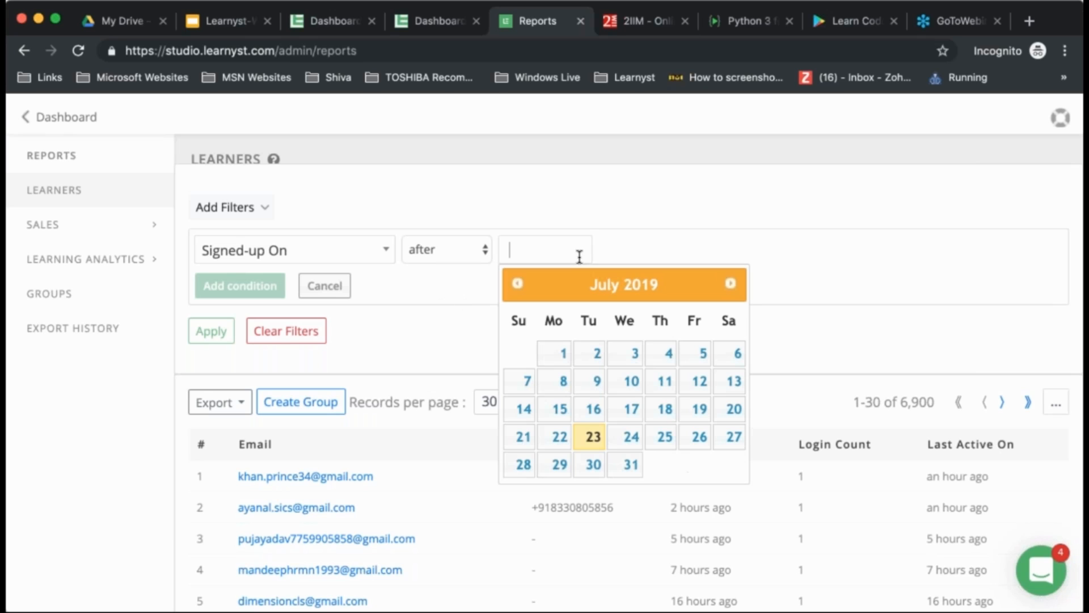
pyautogui.click(670, 355)
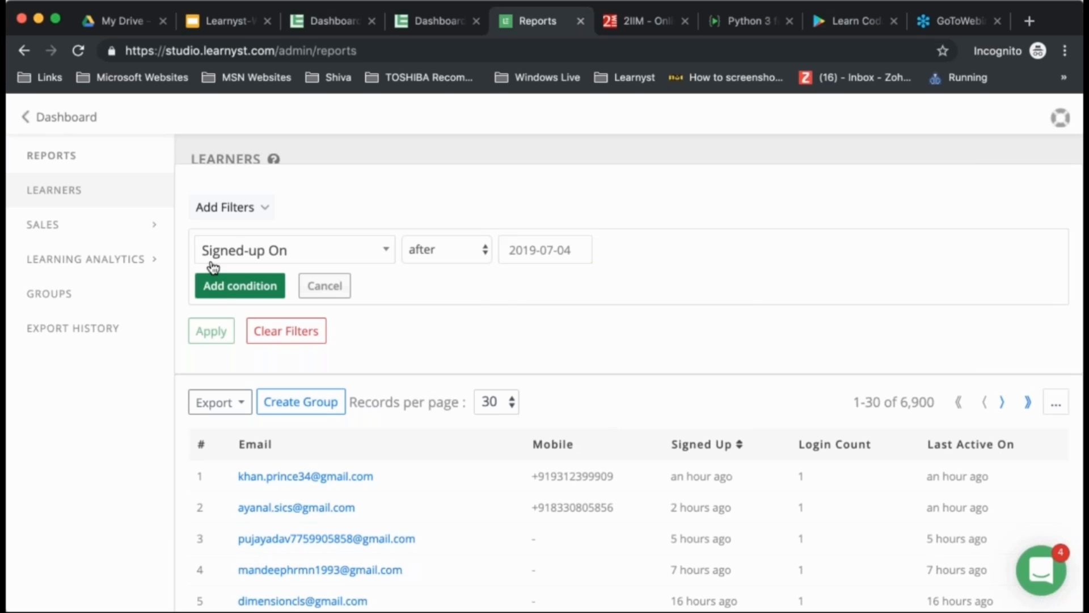
pyautogui.click(226, 288)
pyautogui.click(209, 329)
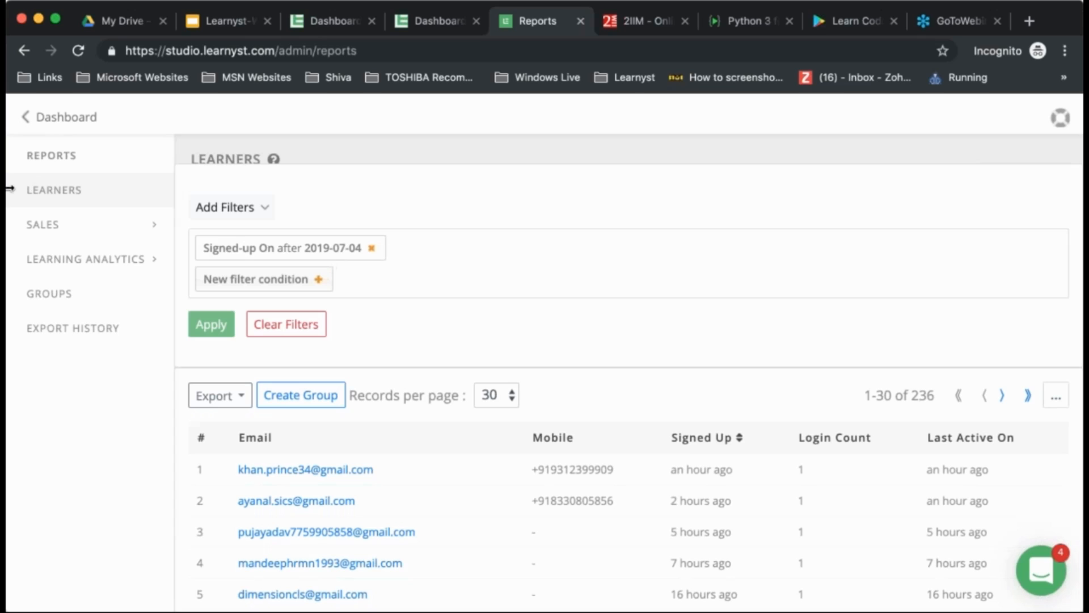
# - Look over the available sales reports and open the learning analytics report for courses
pyautogui.click(81, 236)
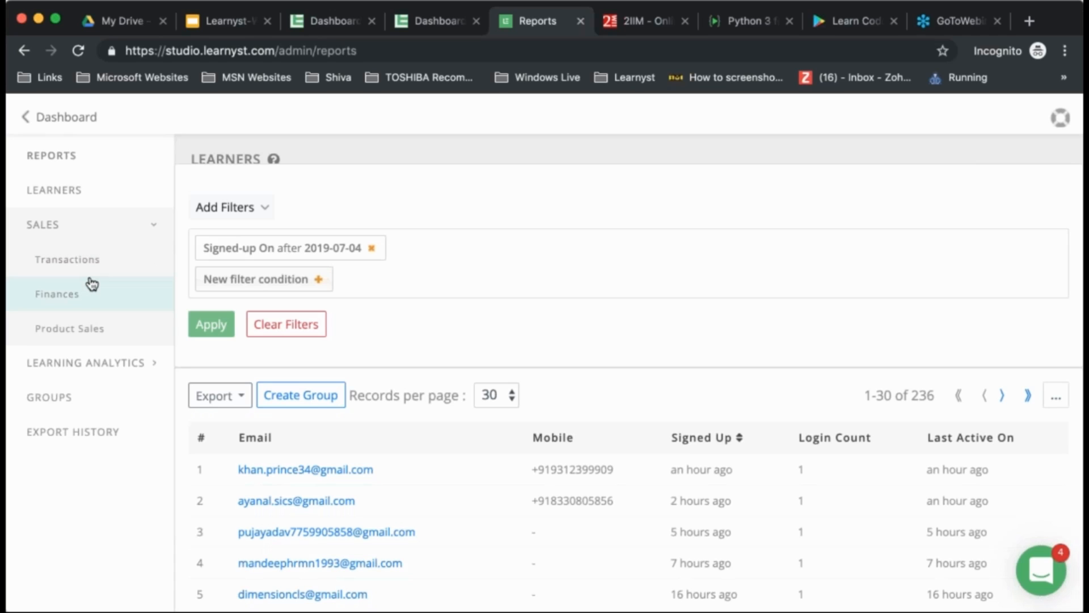
pyautogui.click(84, 365)
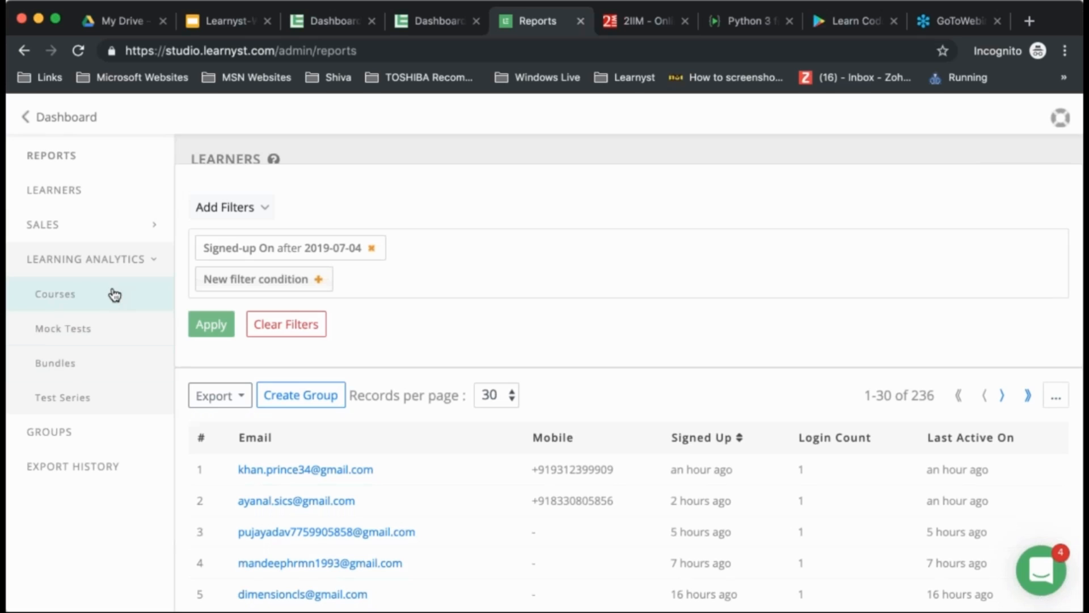
pyautogui.click(71, 299)
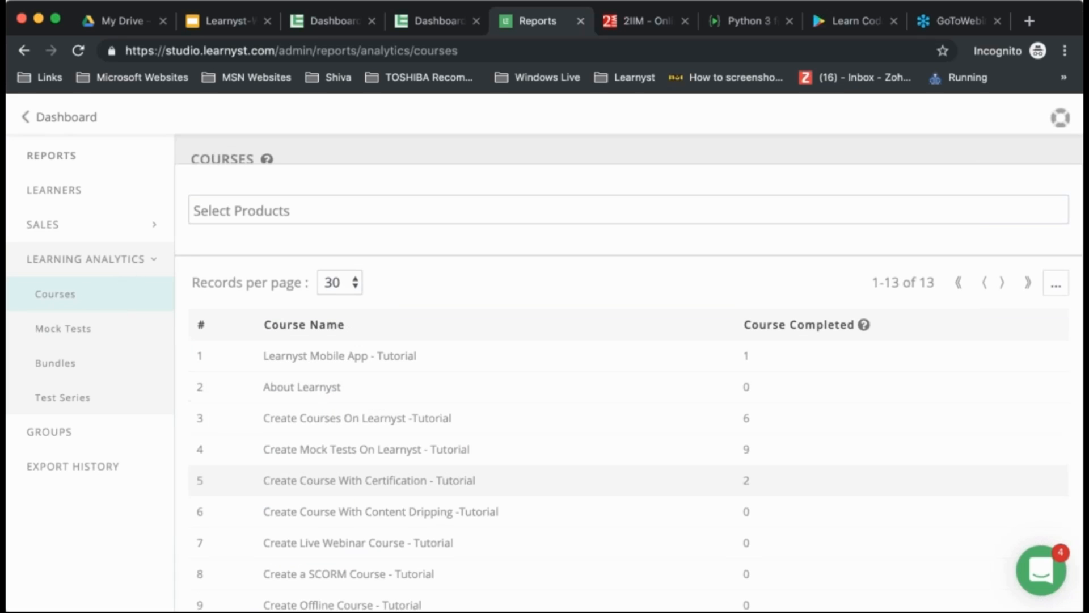
# - Open the Create Courses On Learnyst -Tutorial report and examine its learners' enrolment, lesson completion and expiry details
pyautogui.scroll(-1, 624, 341)
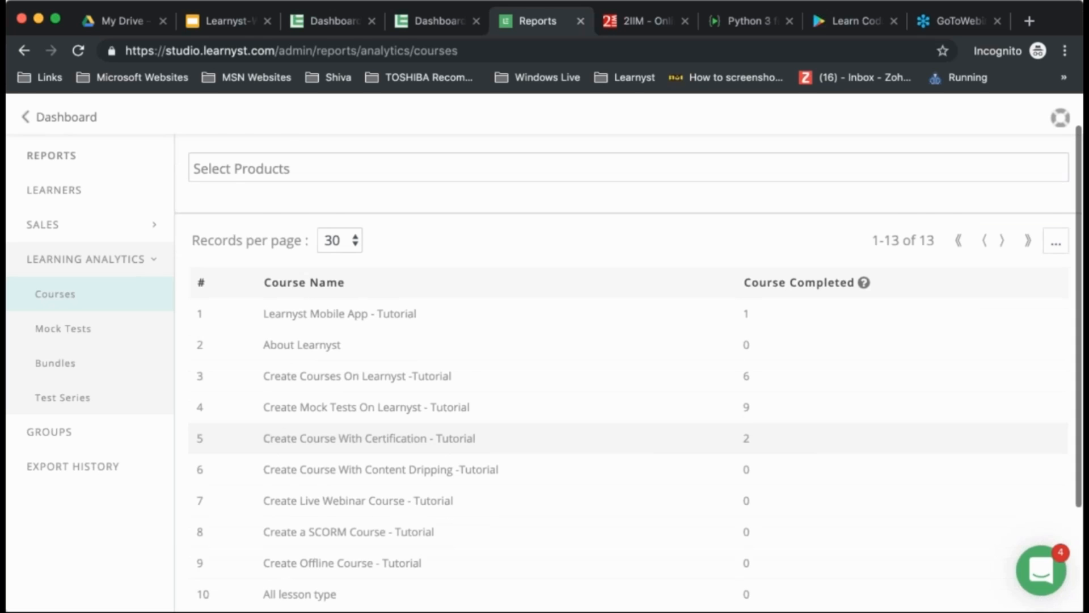
pyautogui.scroll(-3, 394, 316)
pyautogui.scroll(2, 394, 316)
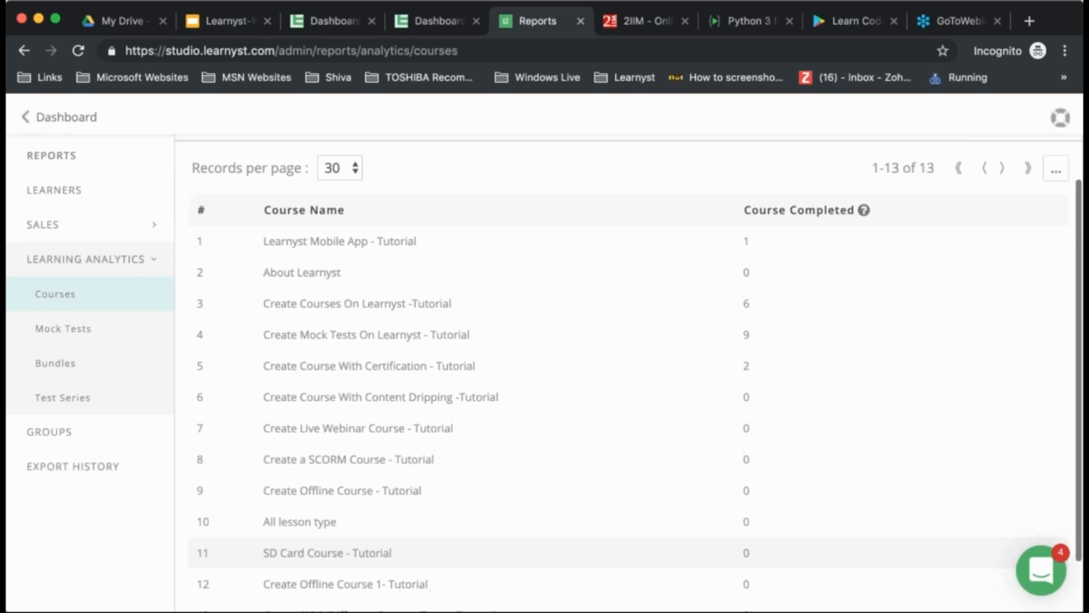
pyautogui.click(377, 306)
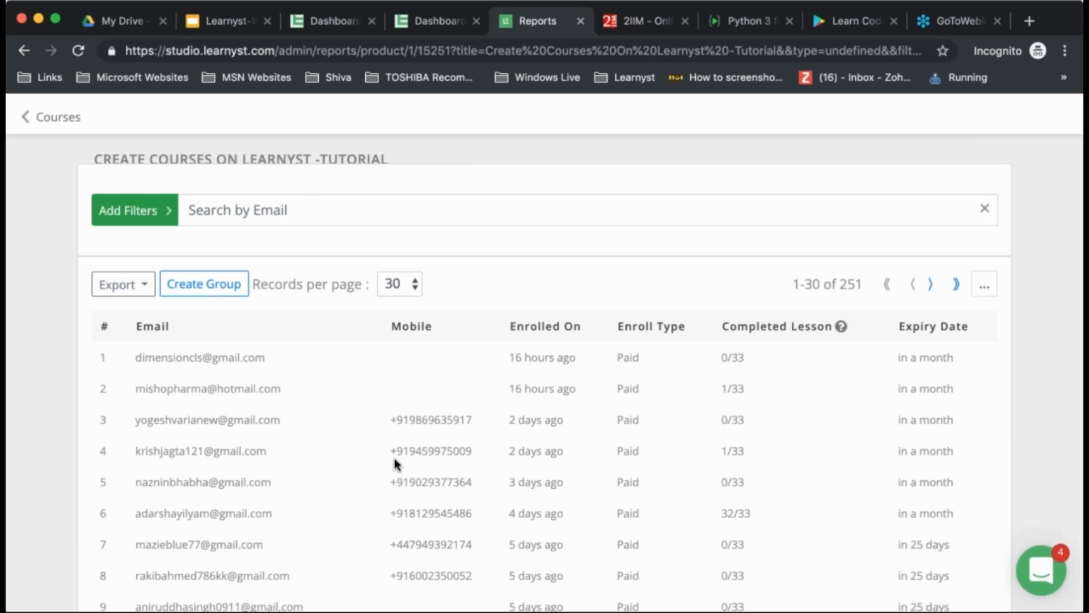
pyautogui.scroll(-5, 438, 544)
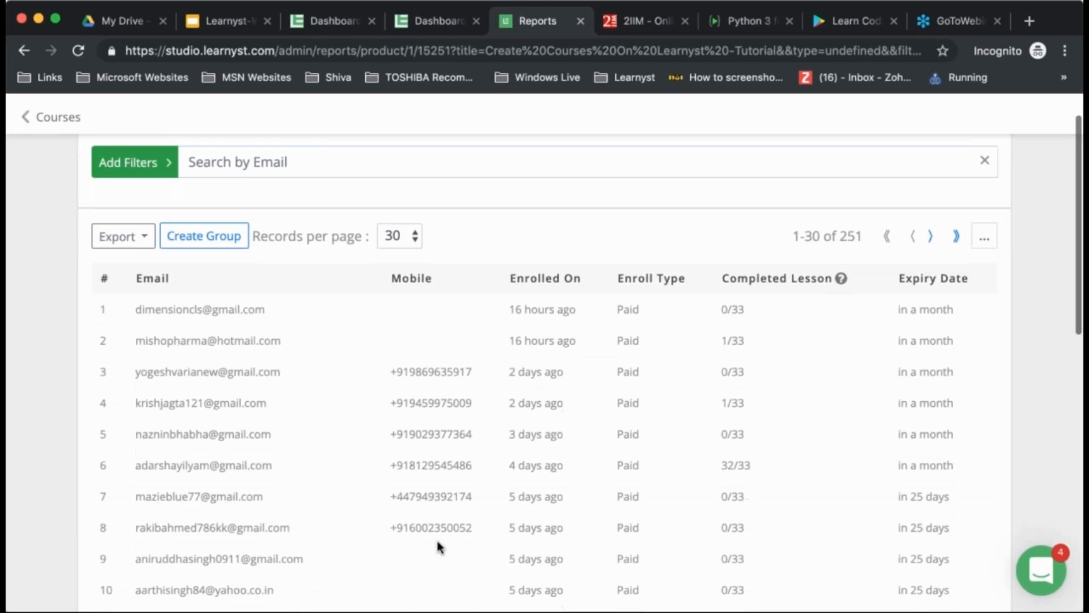
pyautogui.scroll(-4, 687, 380)
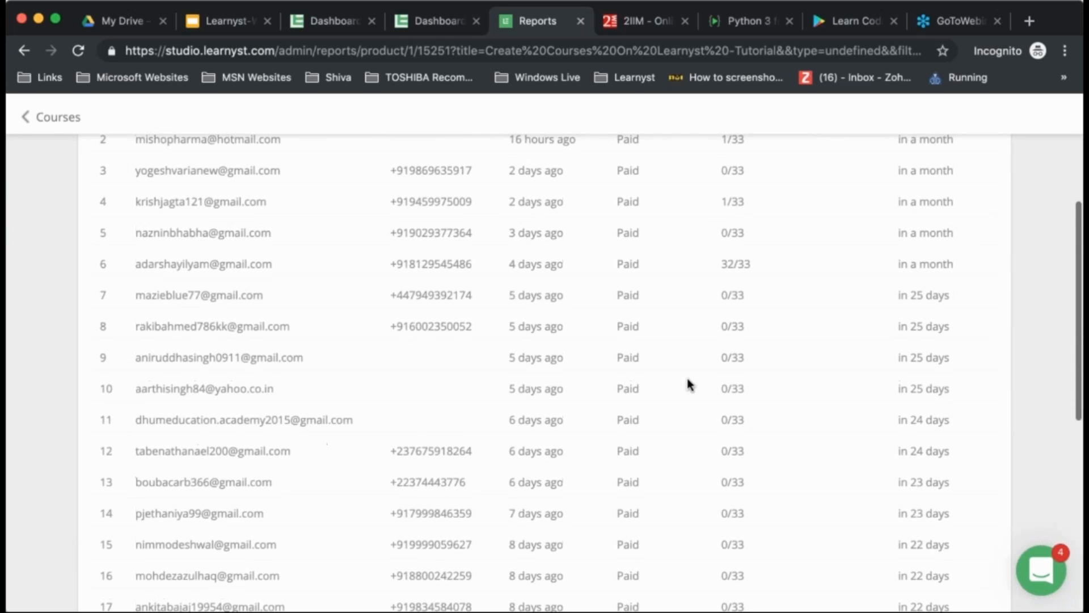
pyautogui.scroll(5, 687, 381)
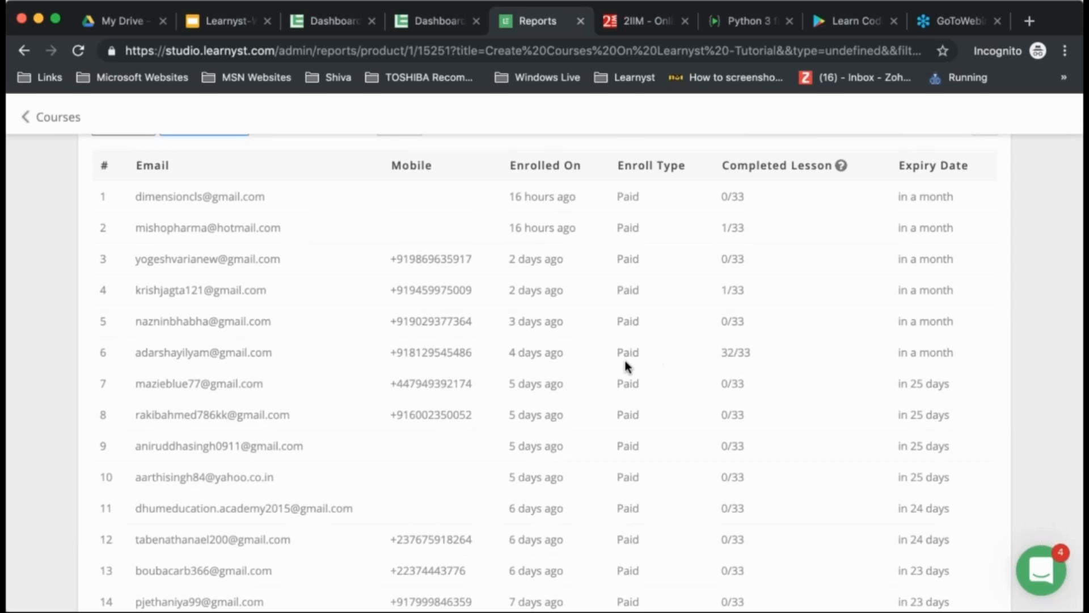
pyautogui.scroll(3, 621, 357)
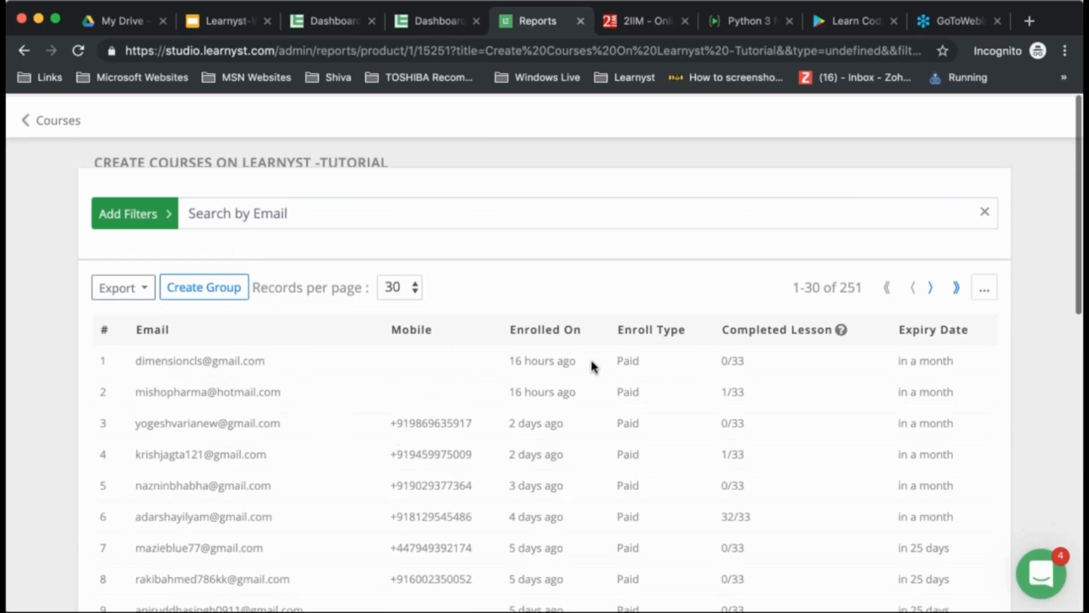
pyautogui.click(146, 288)
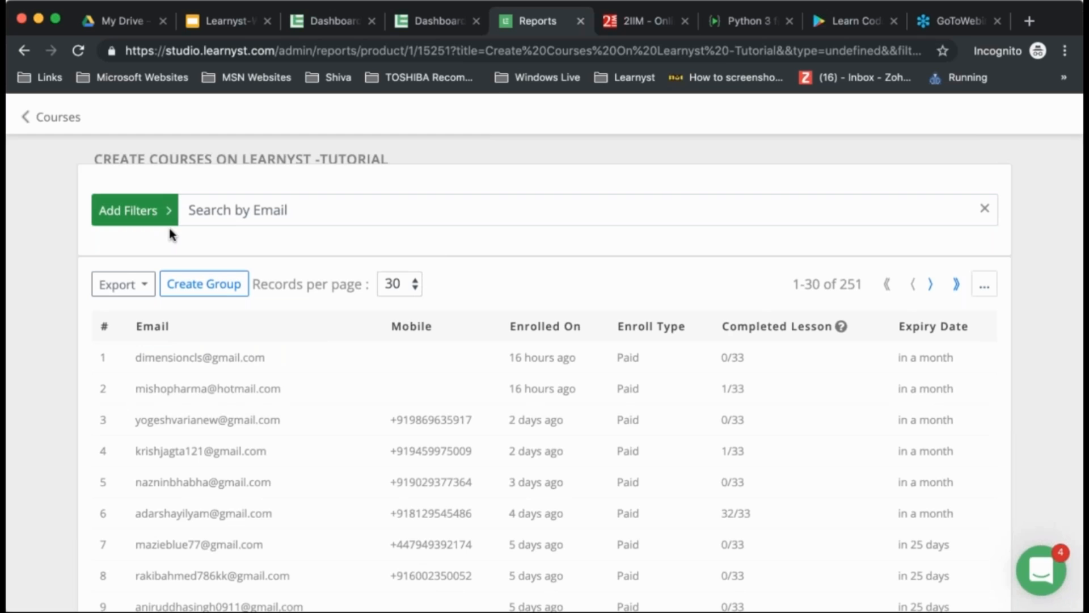
# - Open the mock test analytics, go into Mock Test In Native Language (Hindi) - Sample and check its export options
pyautogui.click(37, 116)
pyautogui.click(78, 343)
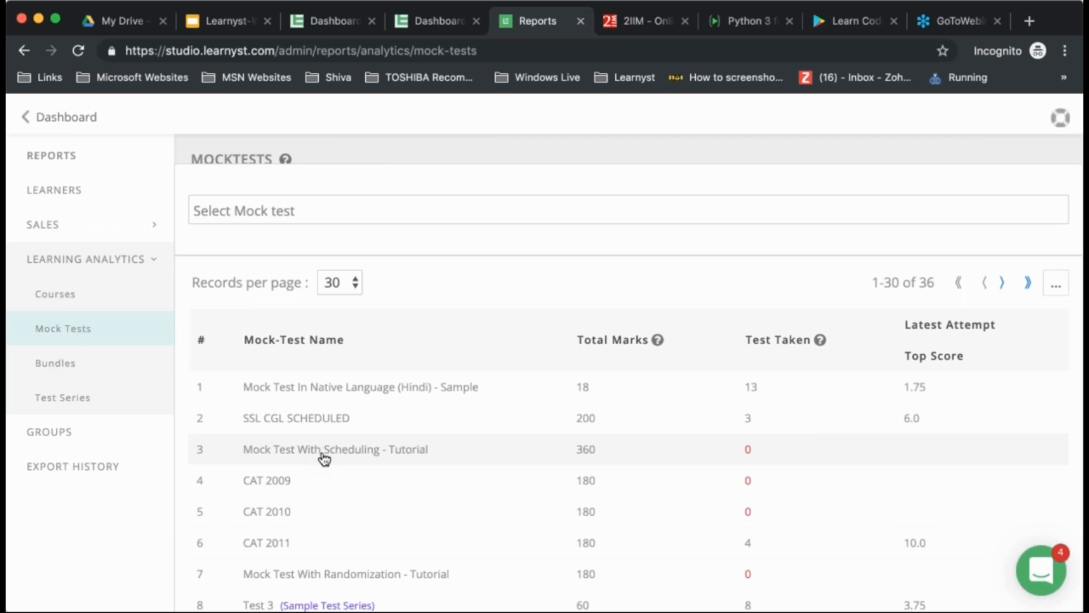
pyautogui.click(313, 389)
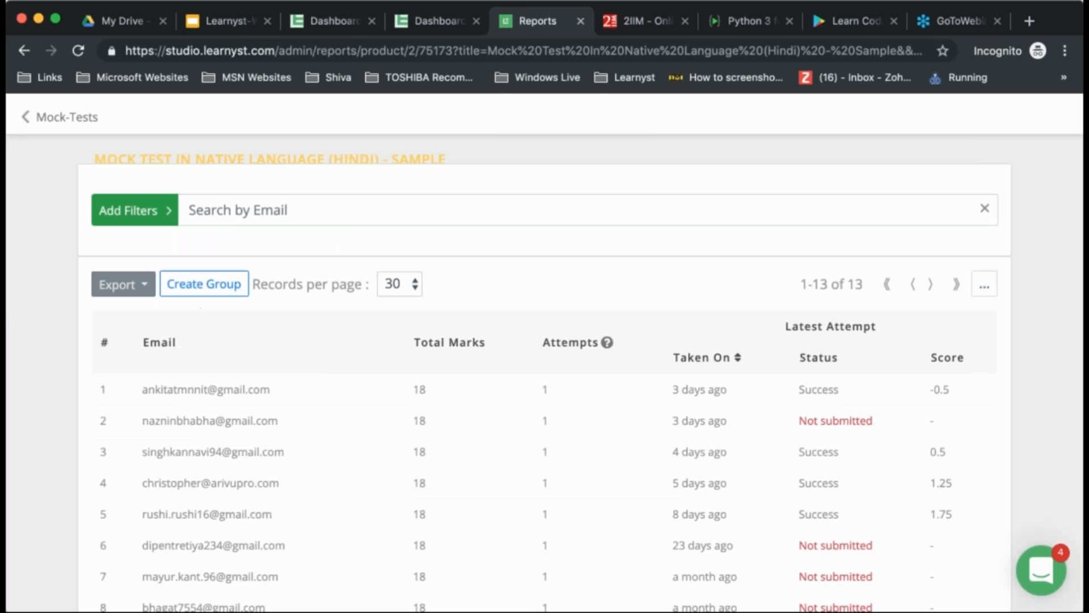
pyautogui.click(147, 288)
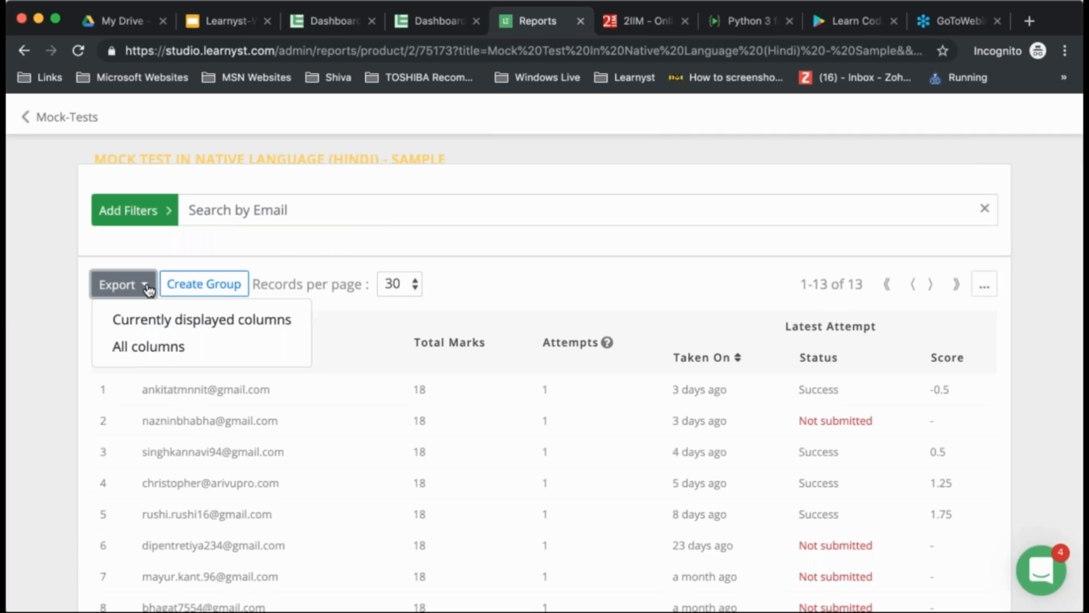
pyautogui.click(341, 341)
# - Examine the learners' attempts, statuses and scores for the Hindi sample mock test and return to the mock test list
pyautogui.scroll(-5, 306, 431)
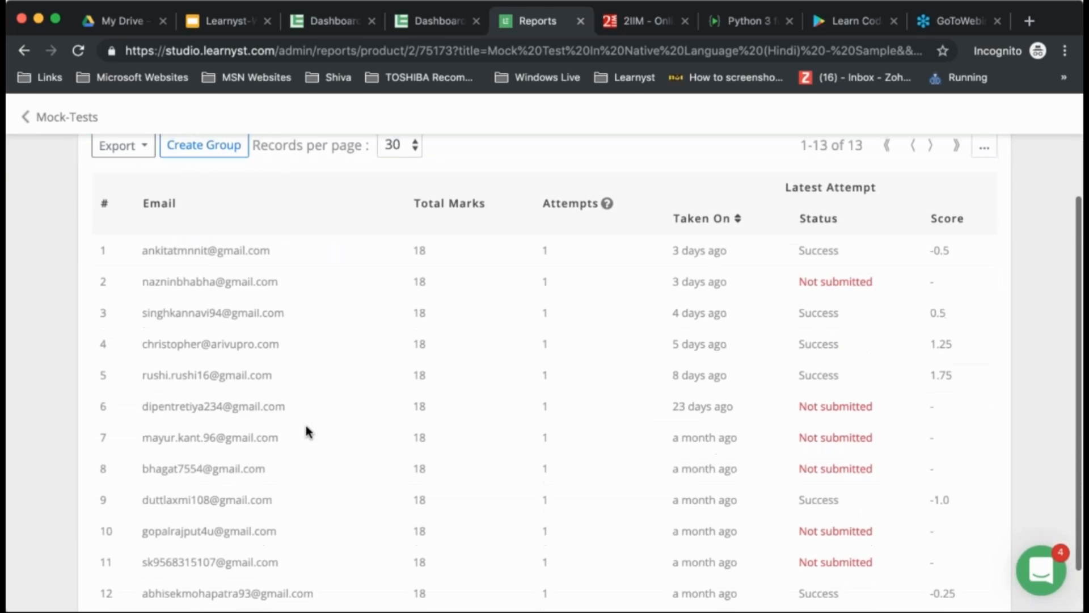
pyautogui.scroll(5, 315, 227)
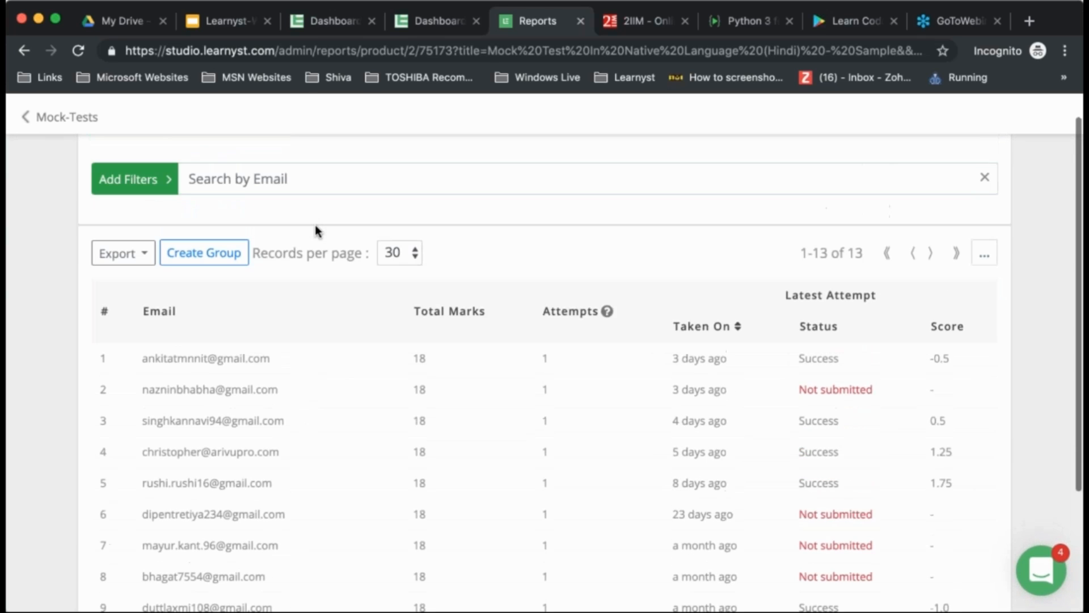
pyautogui.scroll(-4, 339, 533)
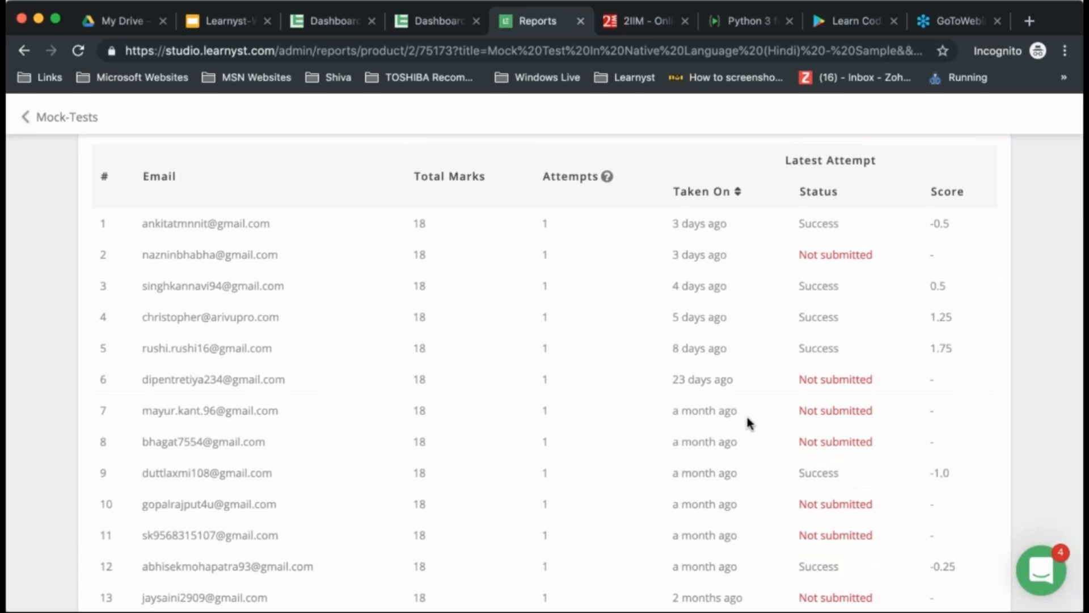
pyautogui.scroll(3, 746, 420)
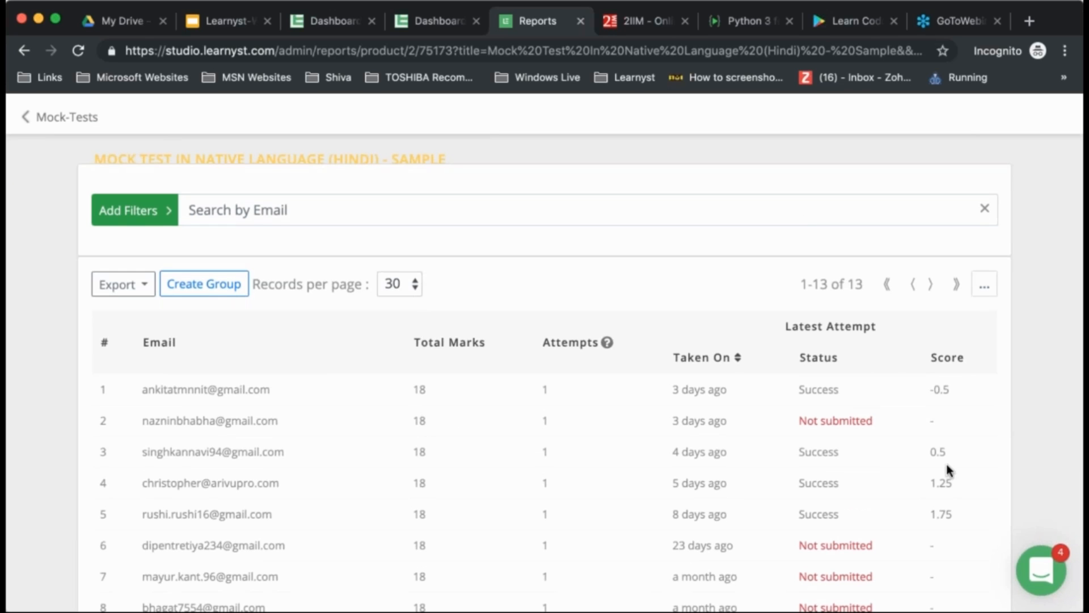
pyautogui.scroll(-3, 934, 506)
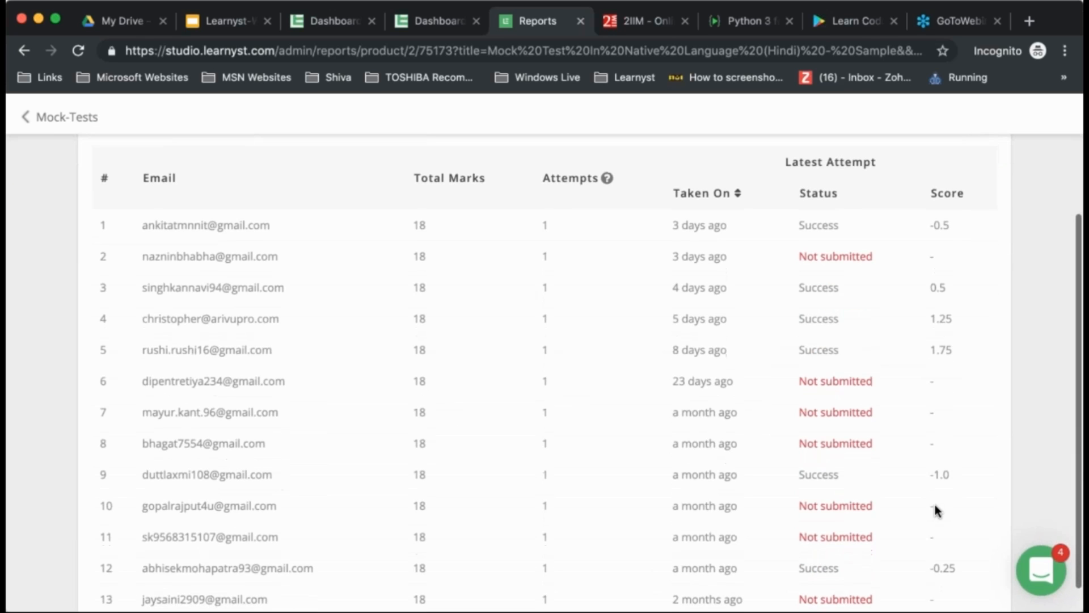
pyautogui.scroll(3, 549, 268)
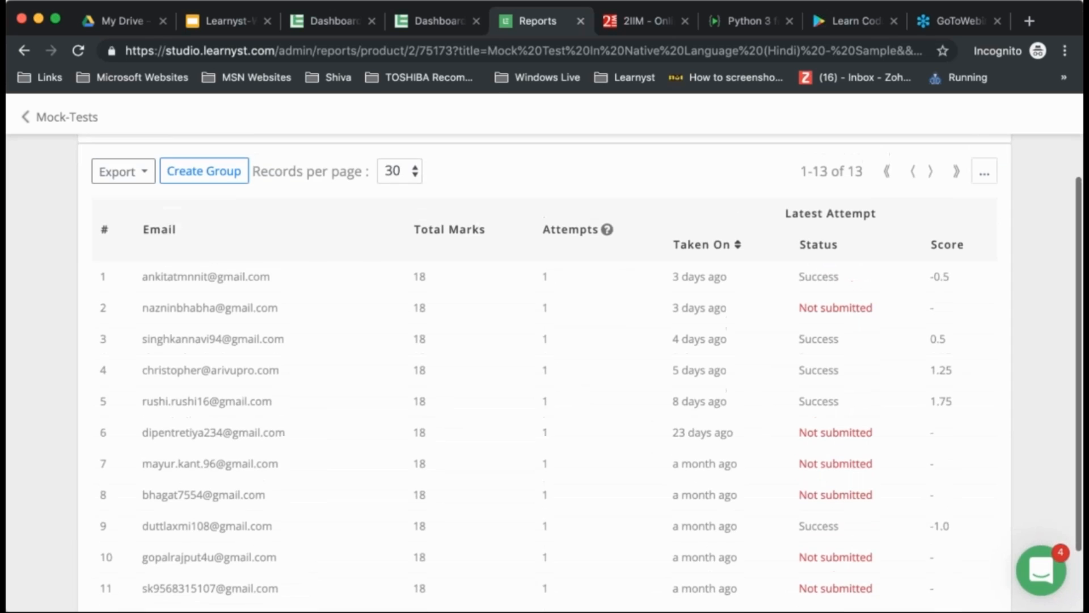
pyautogui.click(63, 122)
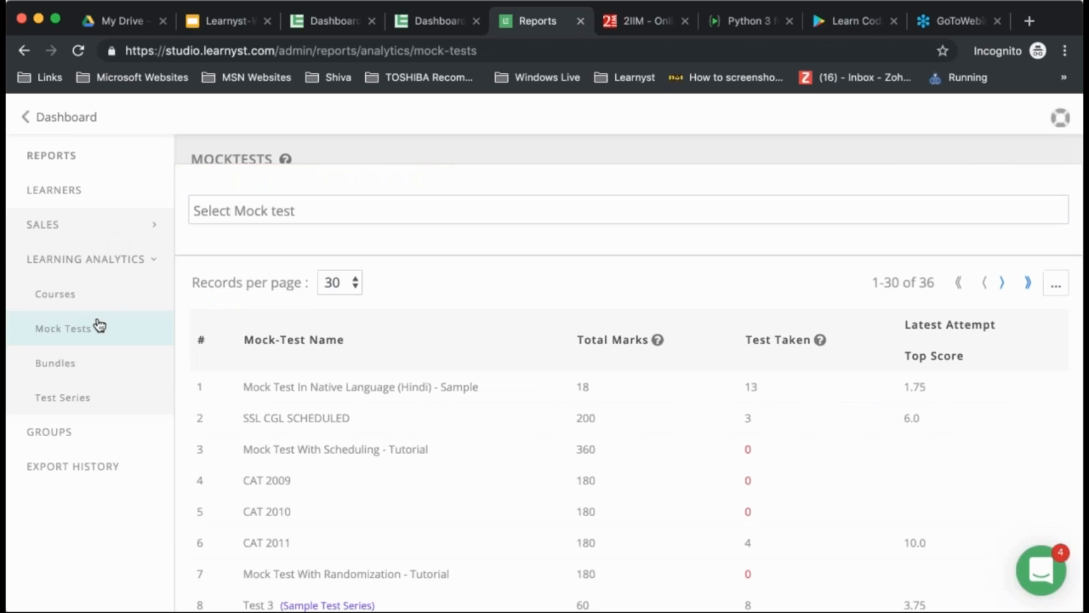
# - Leave the reports for the dashboard and open the marketing Messenger
pyautogui.click(28, 117)
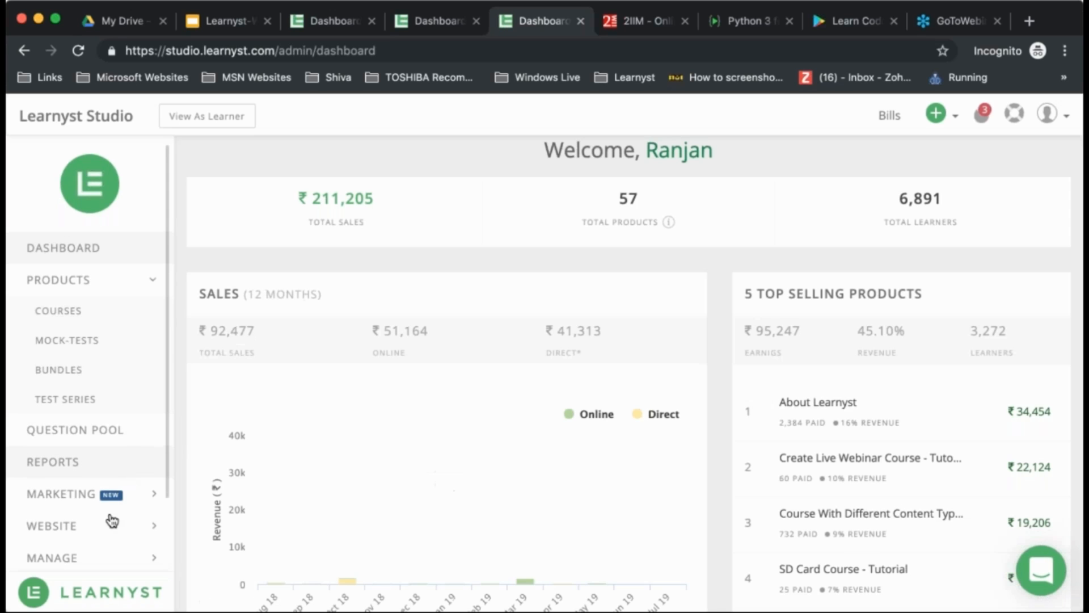
pyautogui.scroll(-4, 111, 519)
pyautogui.scroll(-2, 108, 499)
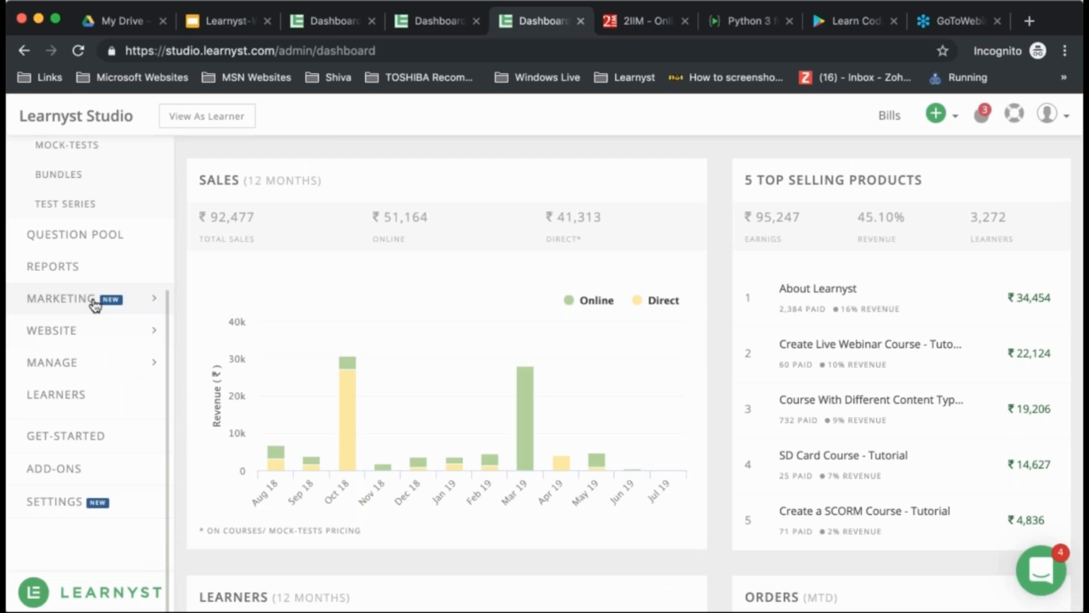
pyautogui.click(91, 298)
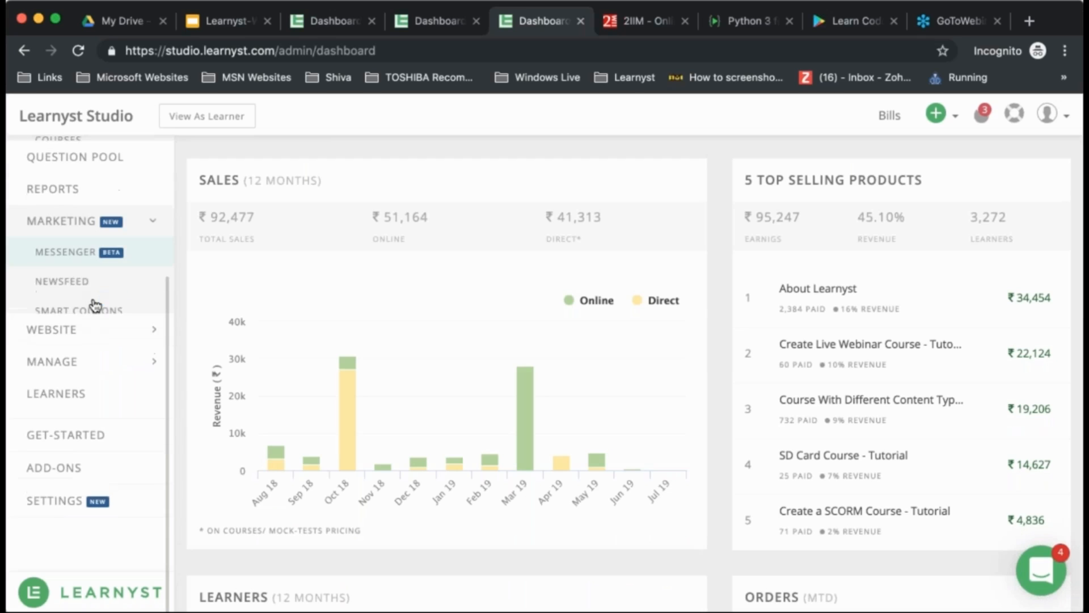
pyautogui.click(78, 244)
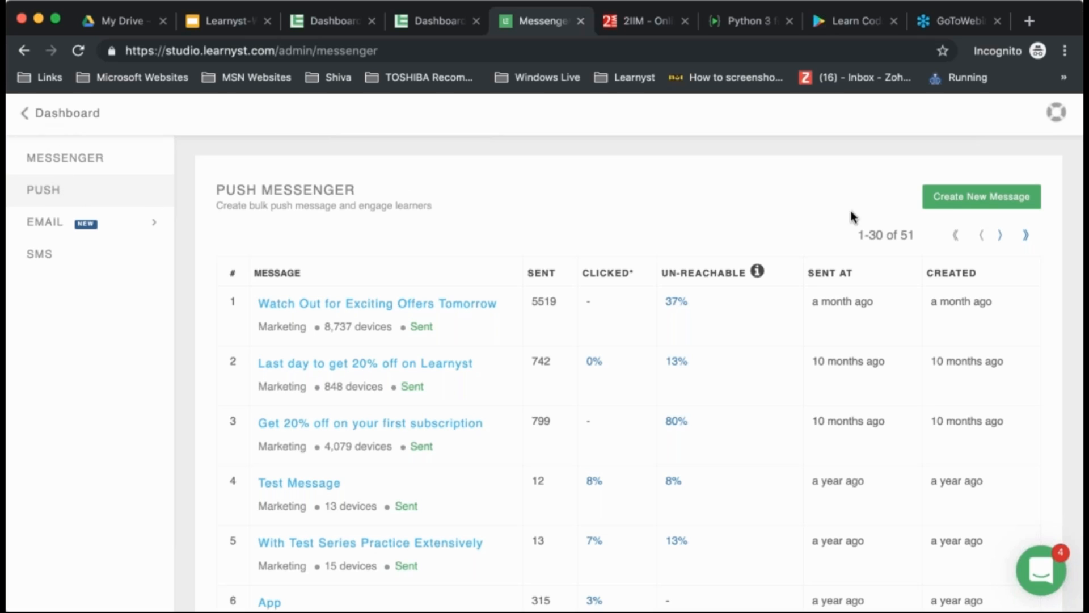
# - Open a new push message form, look over its title, message and platform fields, and return to Push Messenger
pyautogui.click(960, 209)
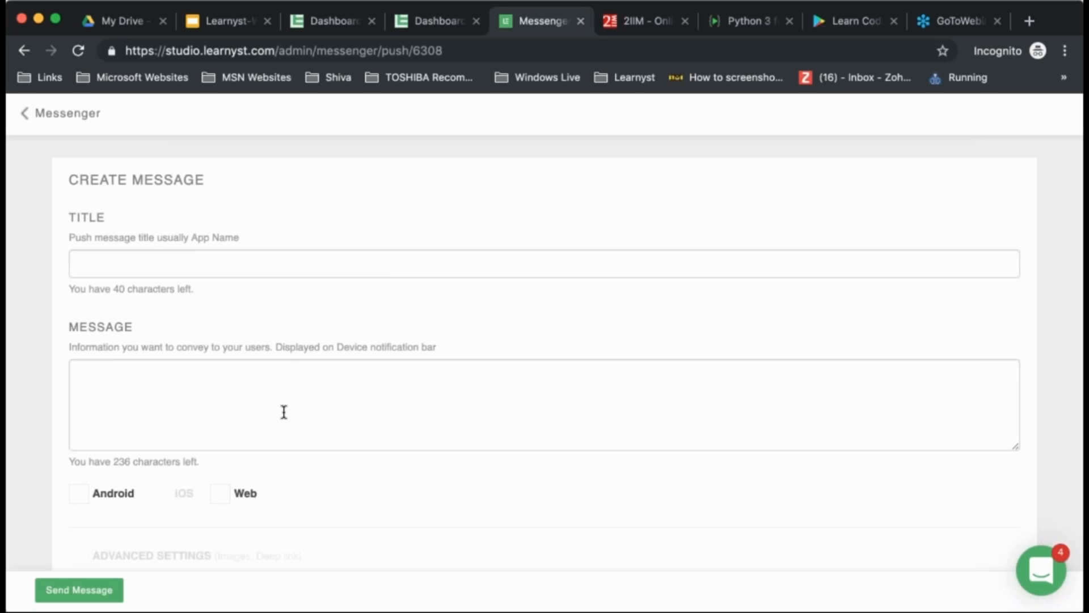
pyautogui.scroll(-2, 284, 412)
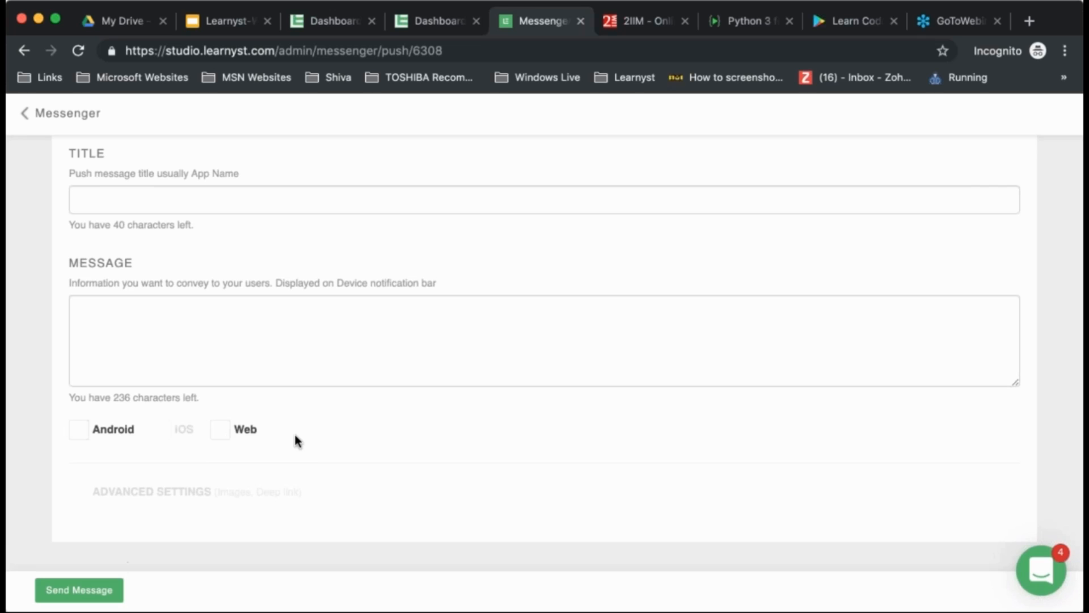
pyautogui.scroll(2, 294, 431)
pyautogui.click(39, 112)
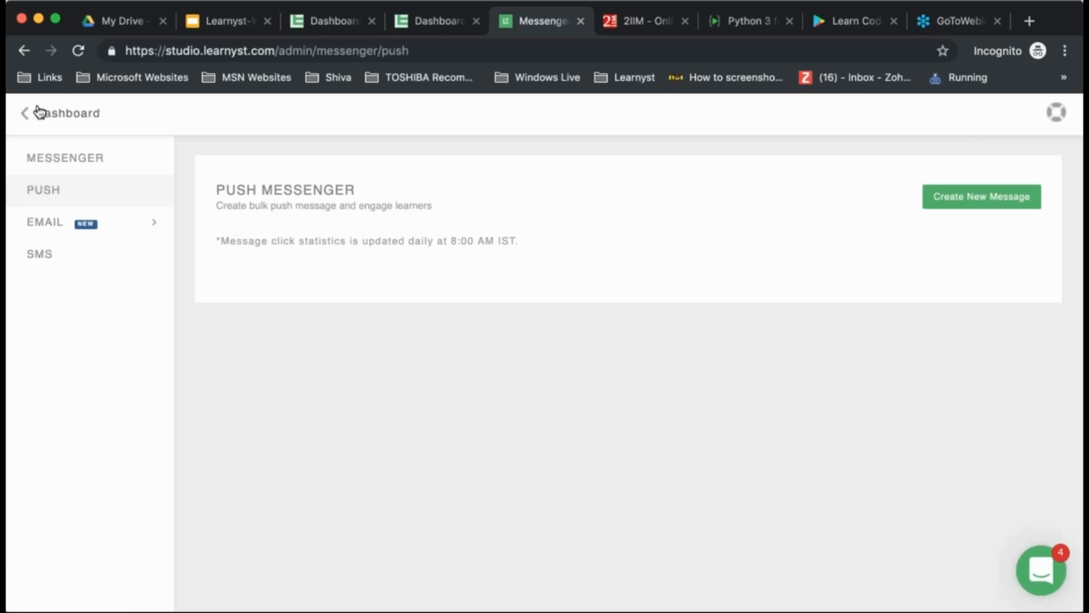
# - View the marketing email messages and examine the list of transactional email types
pyautogui.click(84, 225)
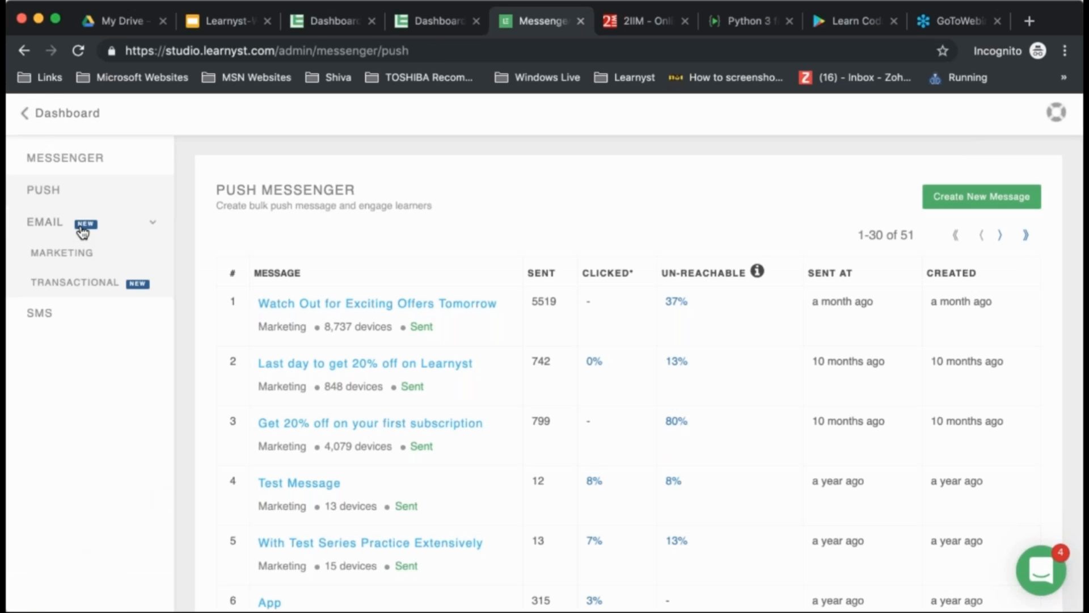
pyautogui.click(68, 258)
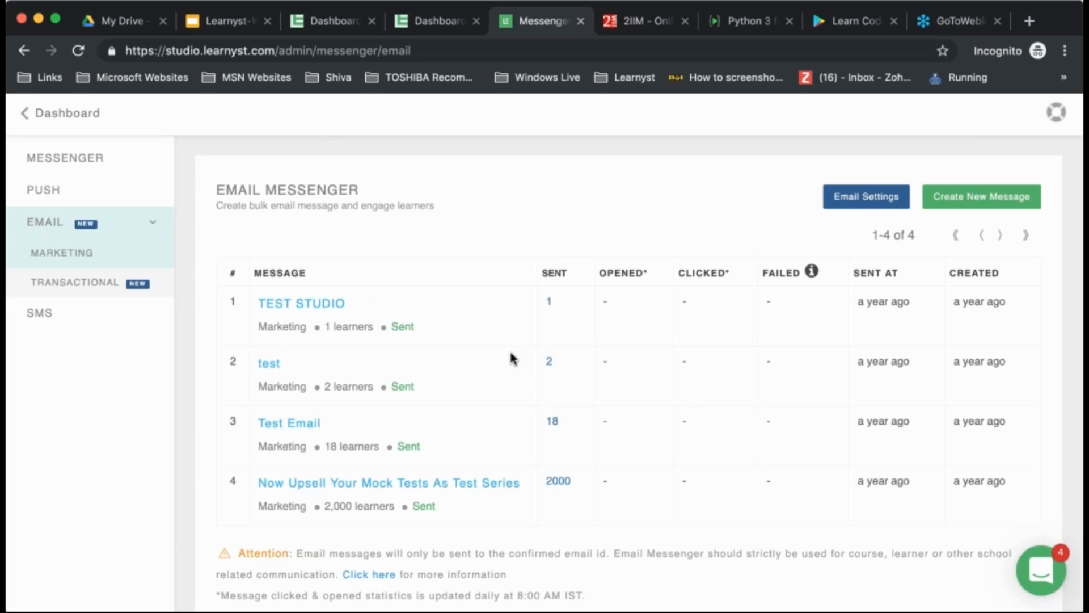
pyautogui.click(64, 294)
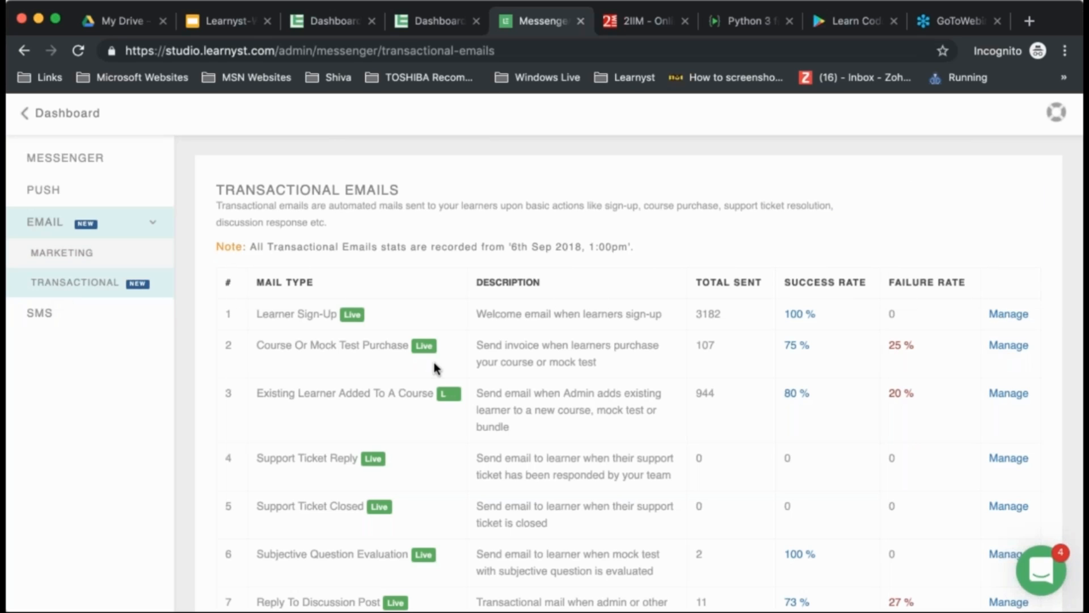
pyautogui.scroll(-1, 405, 415)
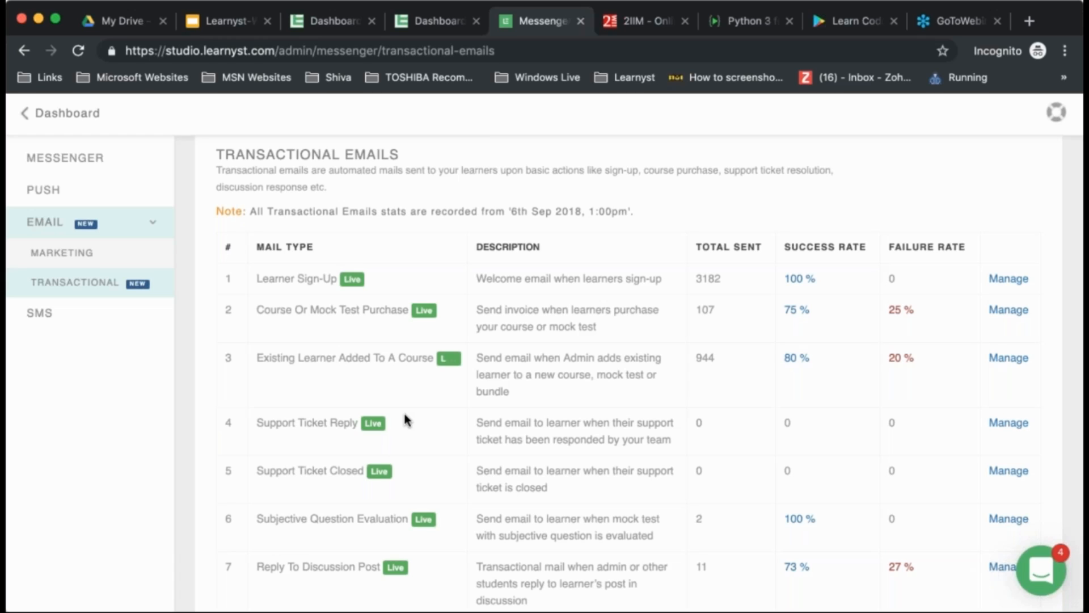
pyautogui.scroll(-5, 405, 420)
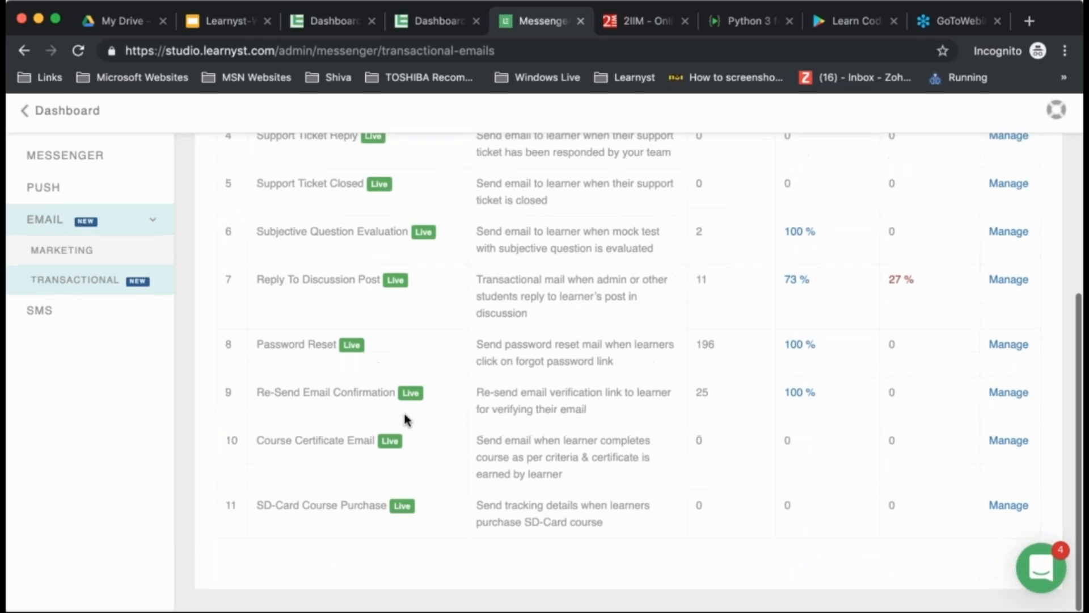
pyautogui.scroll(6, 405, 418)
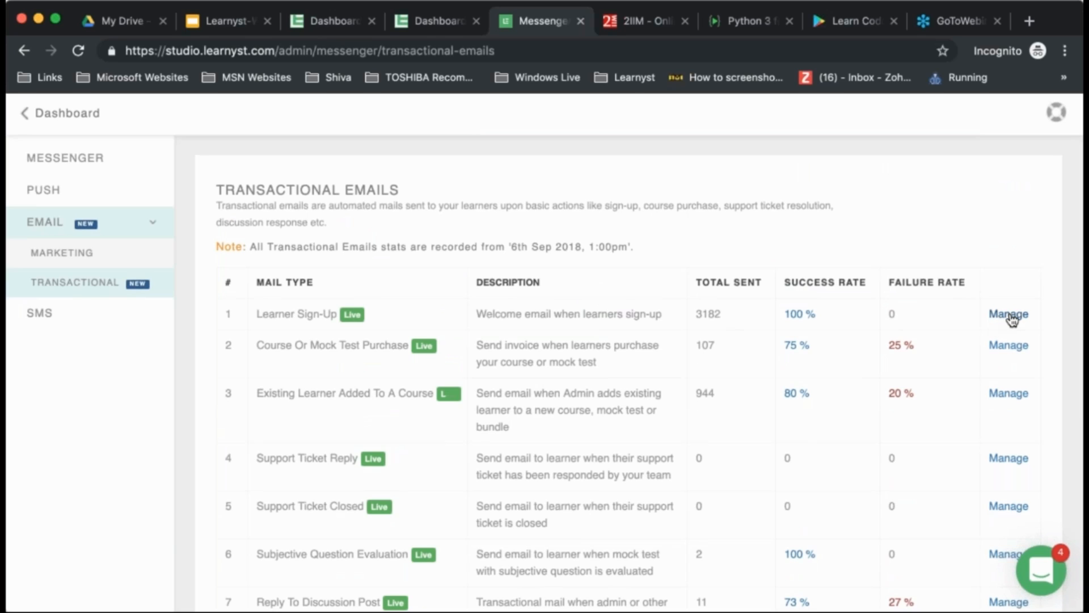
pyautogui.scroll(-5, 629, 446)
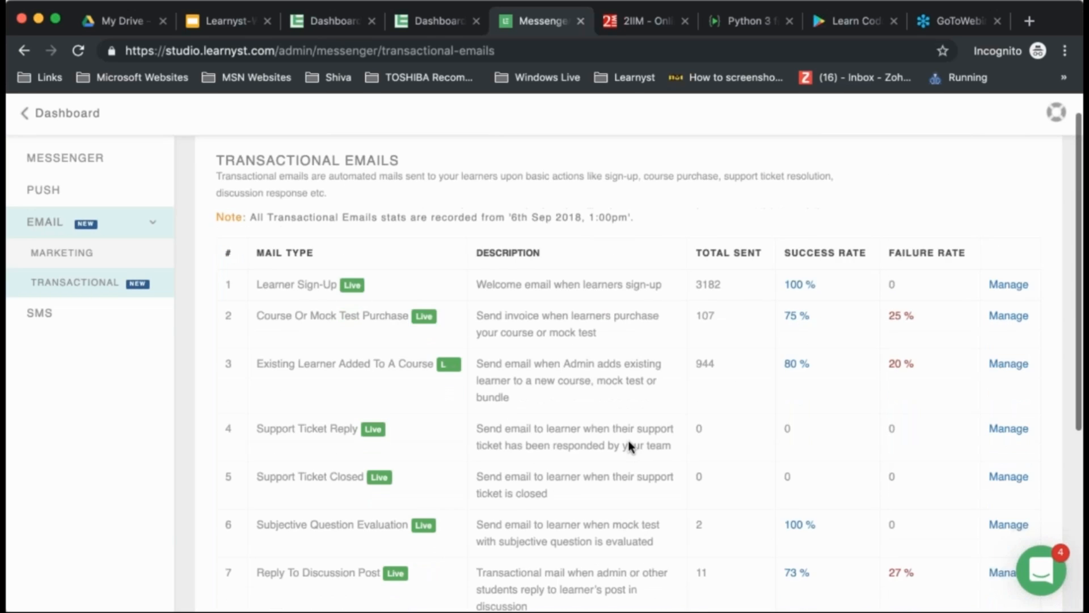
pyautogui.scroll(5, 630, 445)
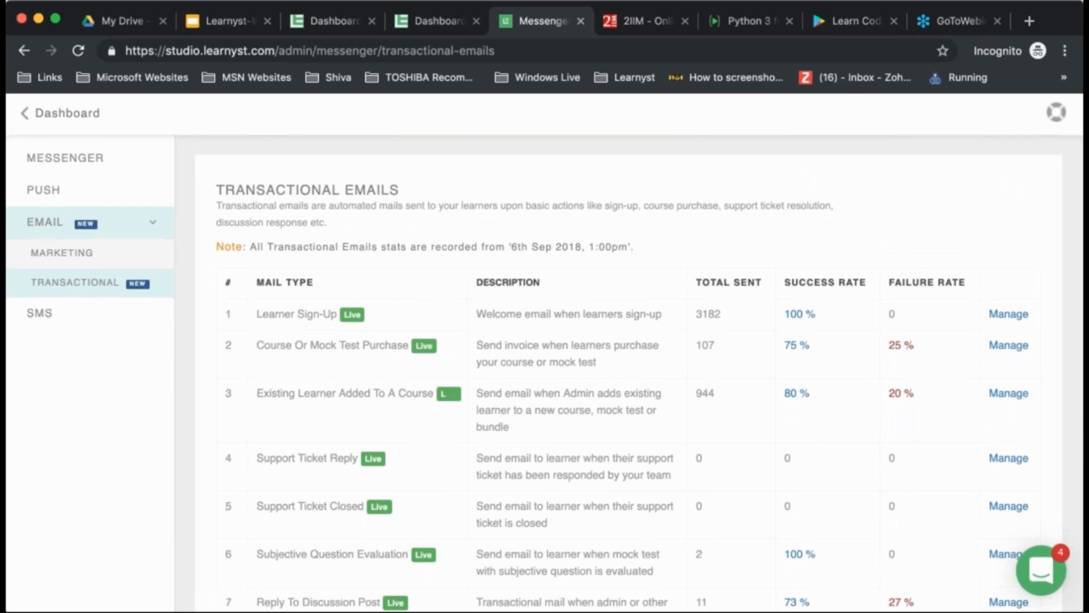
# - View the SMS Messenger messages and return to the dashboard
pyautogui.click(59, 311)
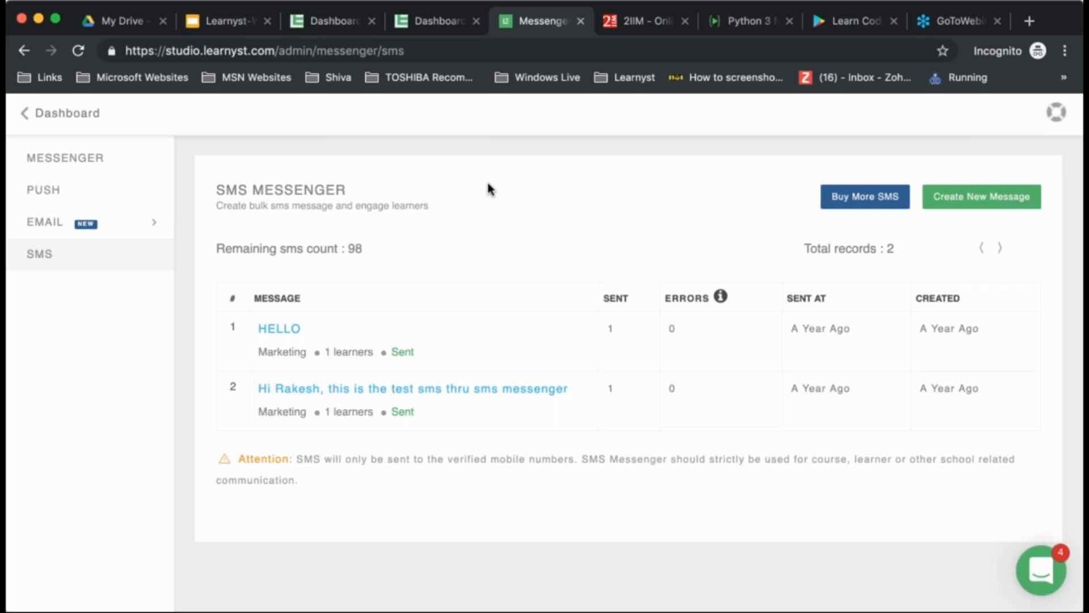
pyautogui.click(37, 114)
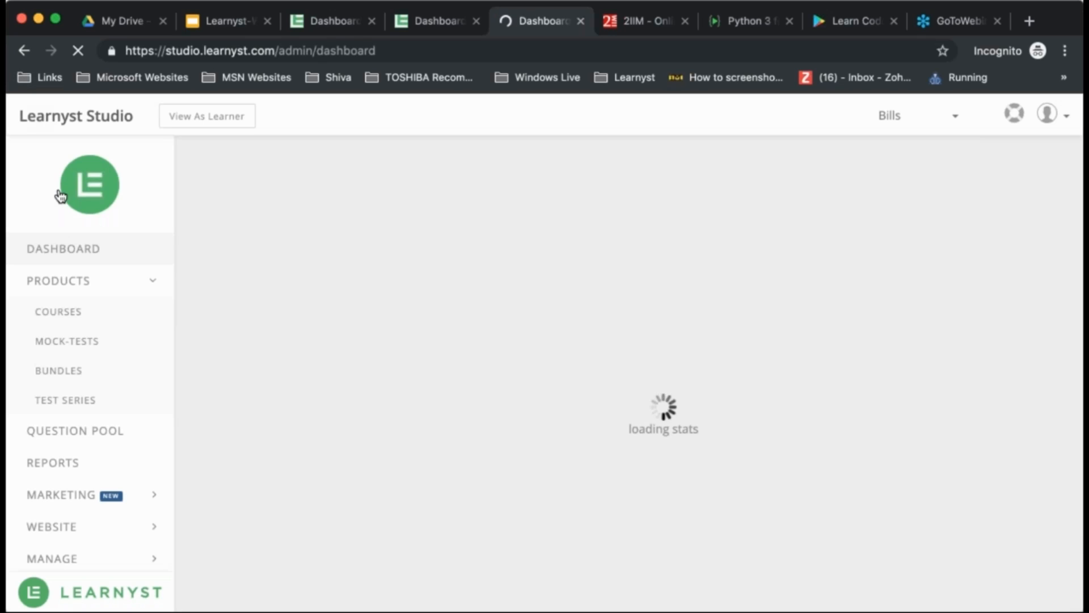
# - Look over the dashboard's sales and learner charts, open the settings briefly and return to the dashboard
pyautogui.scroll(-3, 85, 341)
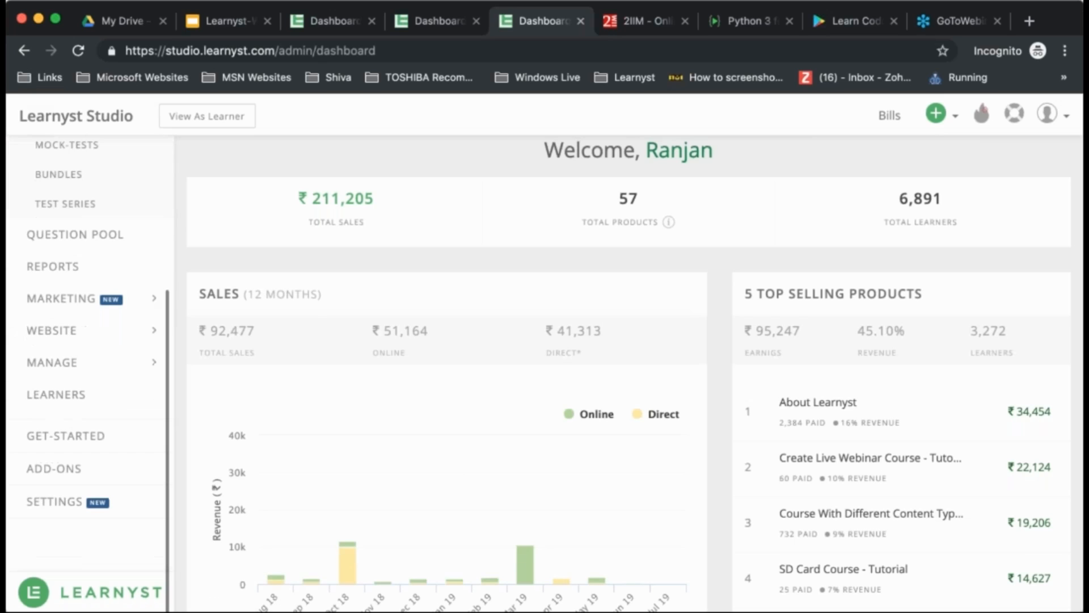
pyautogui.scroll(-3, 85, 382)
pyautogui.scroll(-3, 85, 392)
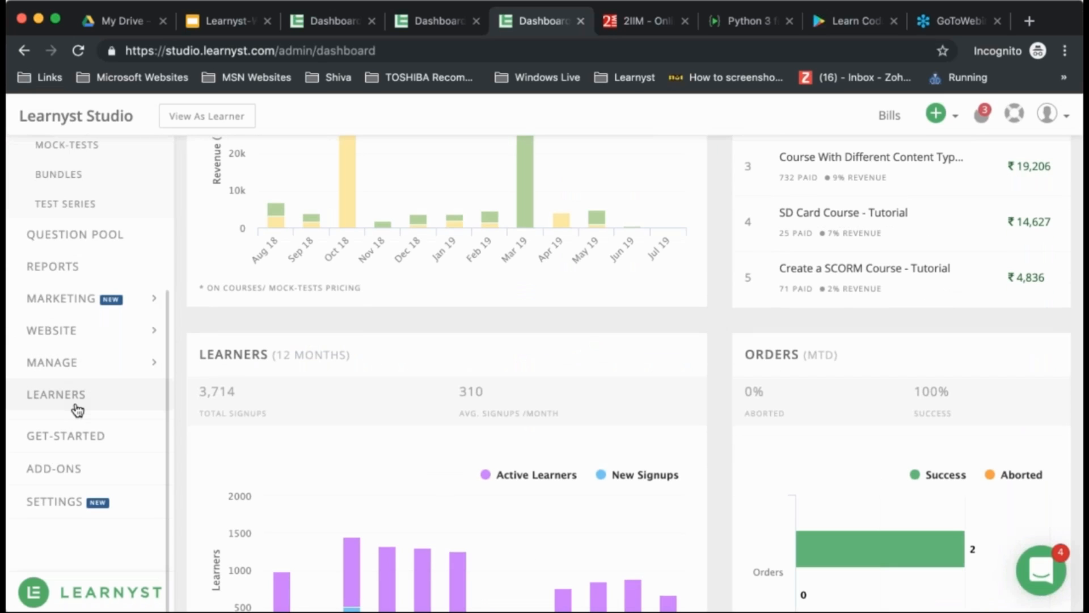
pyautogui.click(68, 511)
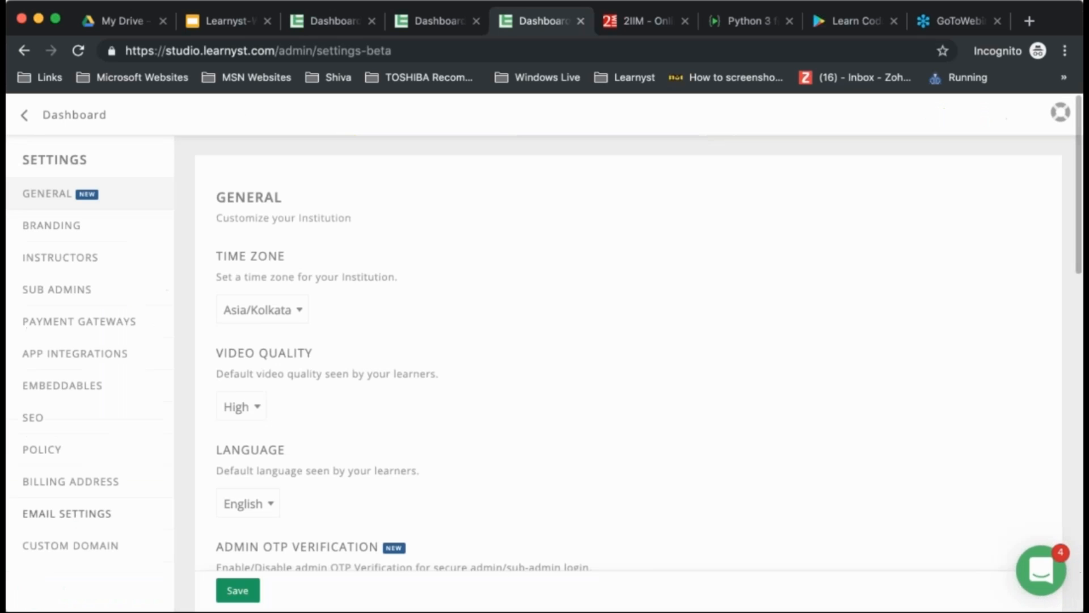
pyautogui.click(50, 115)
# - Open the settings and view the custom domain options
pyautogui.scroll(-2, 91, 489)
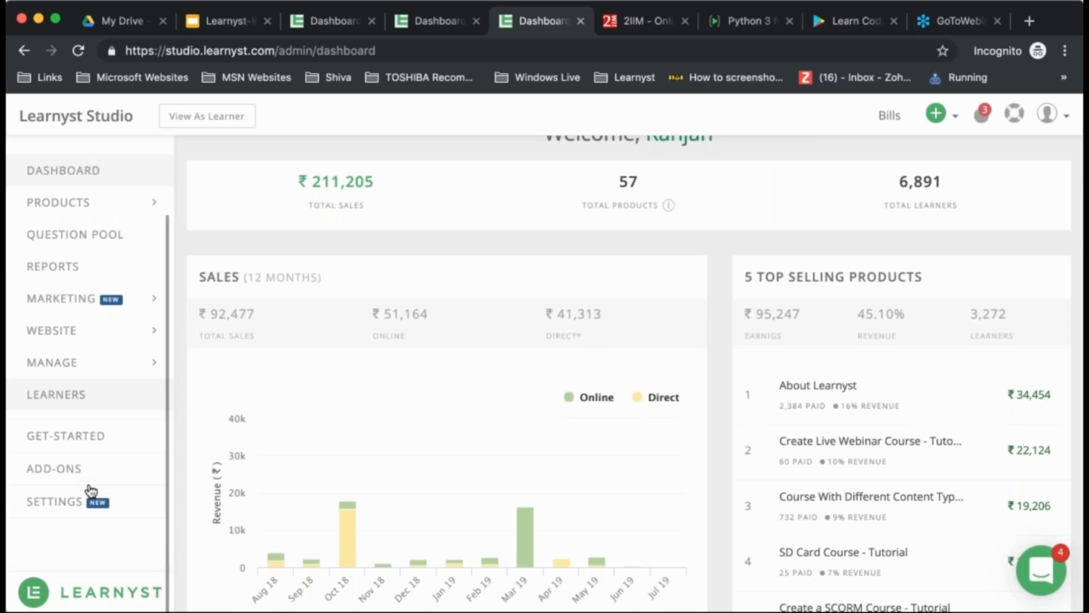
pyautogui.scroll(-5, 90, 489)
pyautogui.click(80, 503)
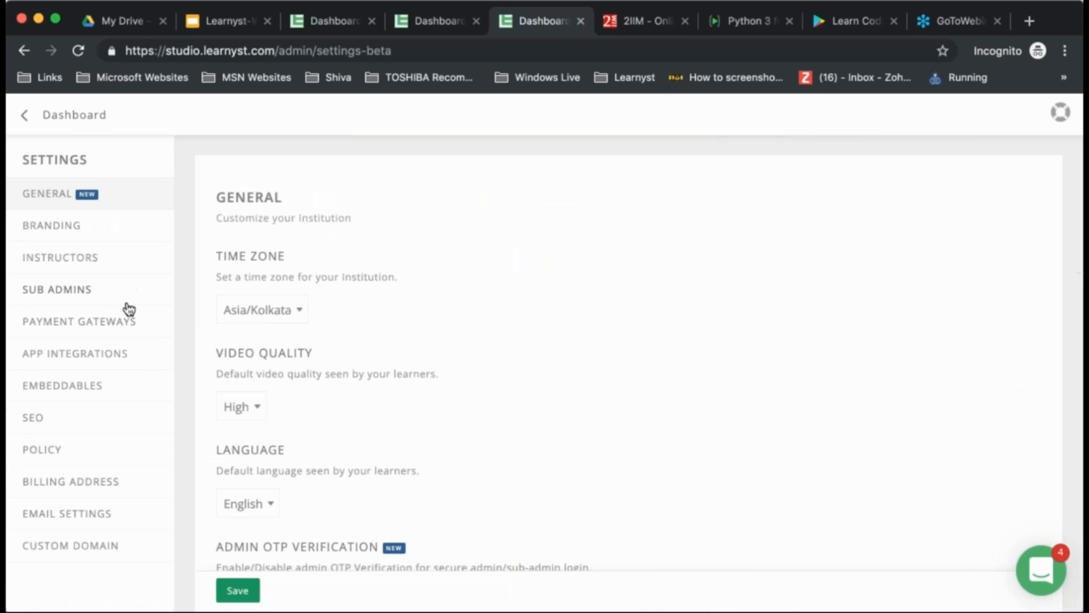
pyautogui.scroll(-1, 129, 309)
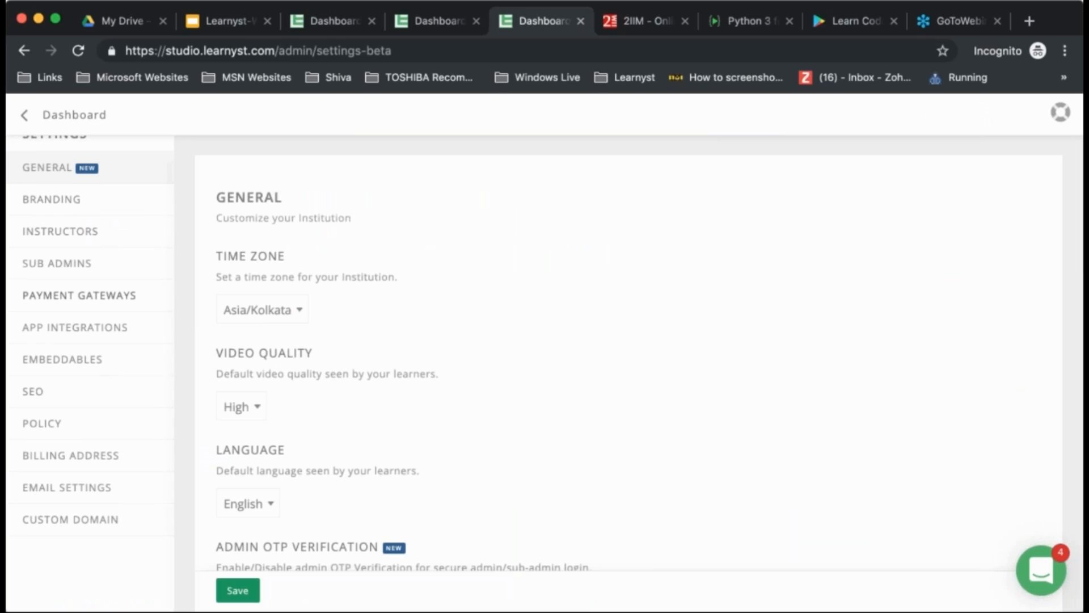
pyautogui.click(71, 520)
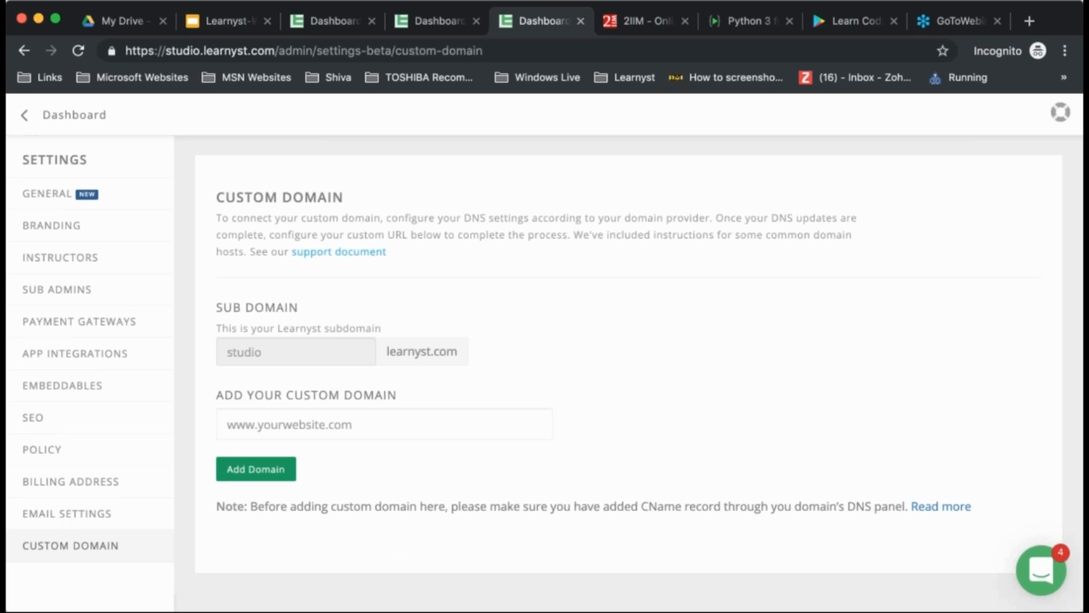
# - Open the payment gateway settings and examine the list of gateways that can be connected
pyautogui.scroll(-1, 406, 499)
pyautogui.click(79, 321)
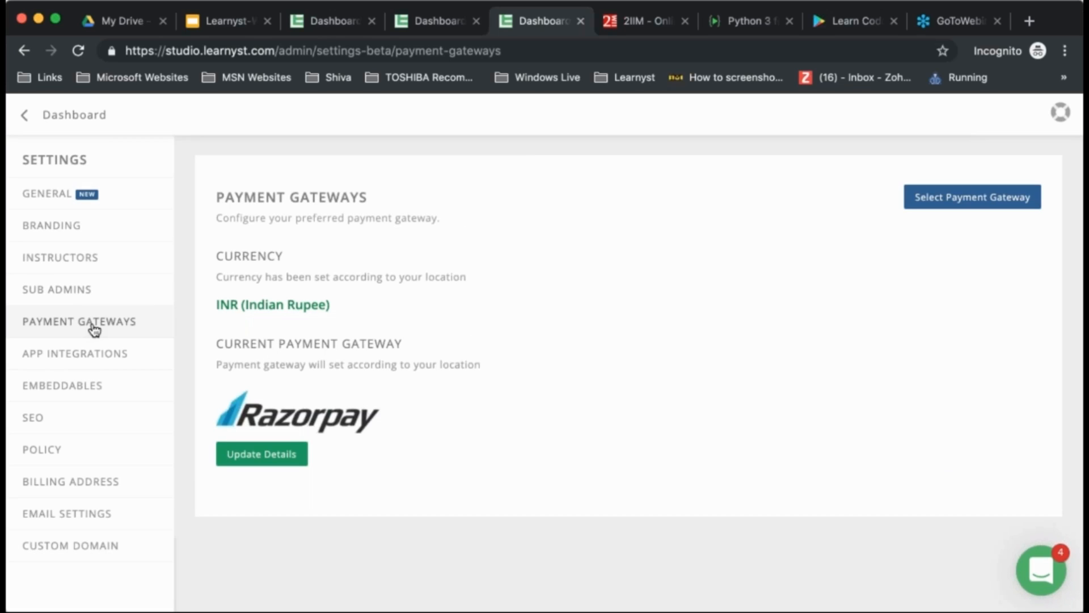
pyautogui.click(936, 201)
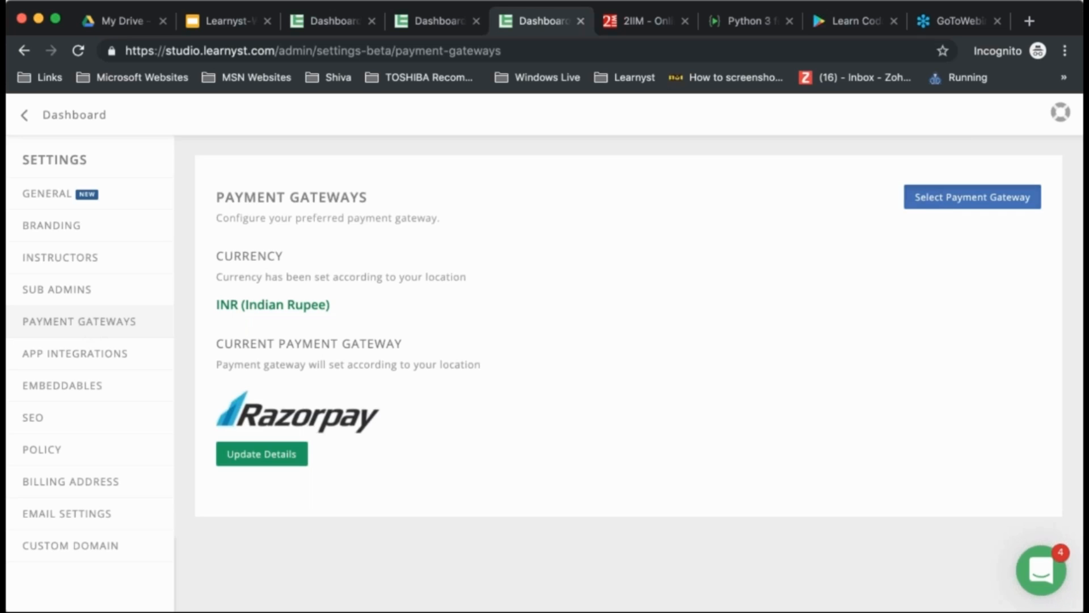
pyautogui.scroll(-3, 370, 472)
pyautogui.scroll(-1, 351, 397)
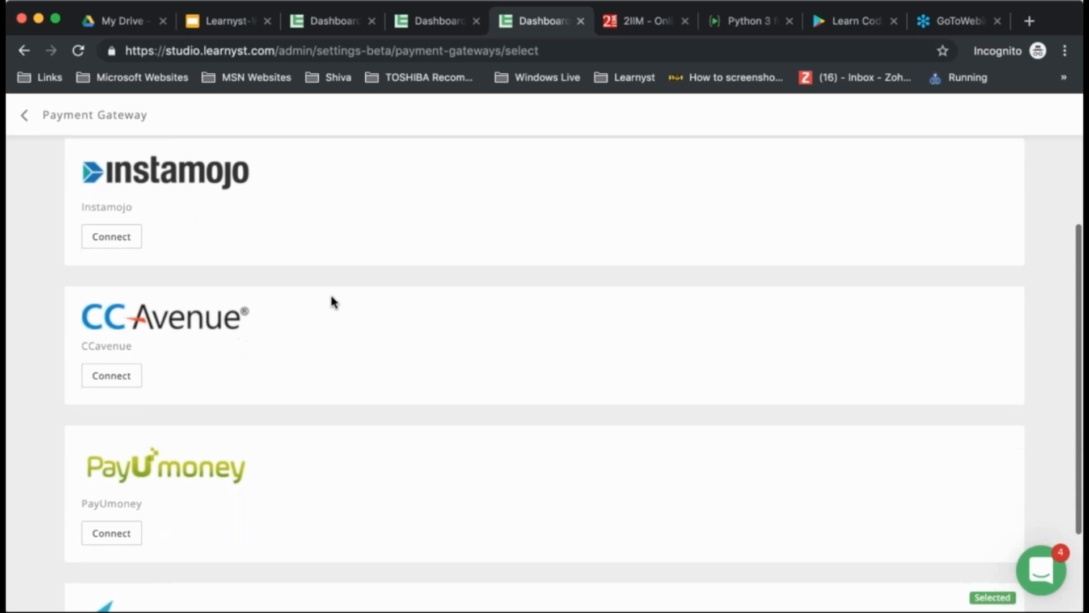
pyautogui.scroll(-3, 347, 365)
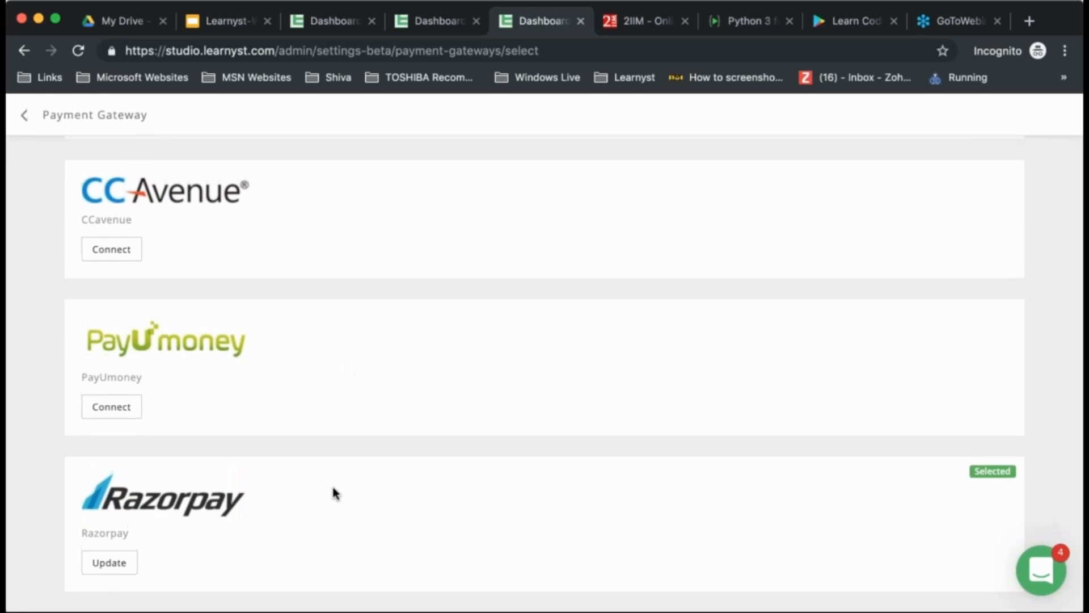
pyautogui.scroll(5, 333, 492)
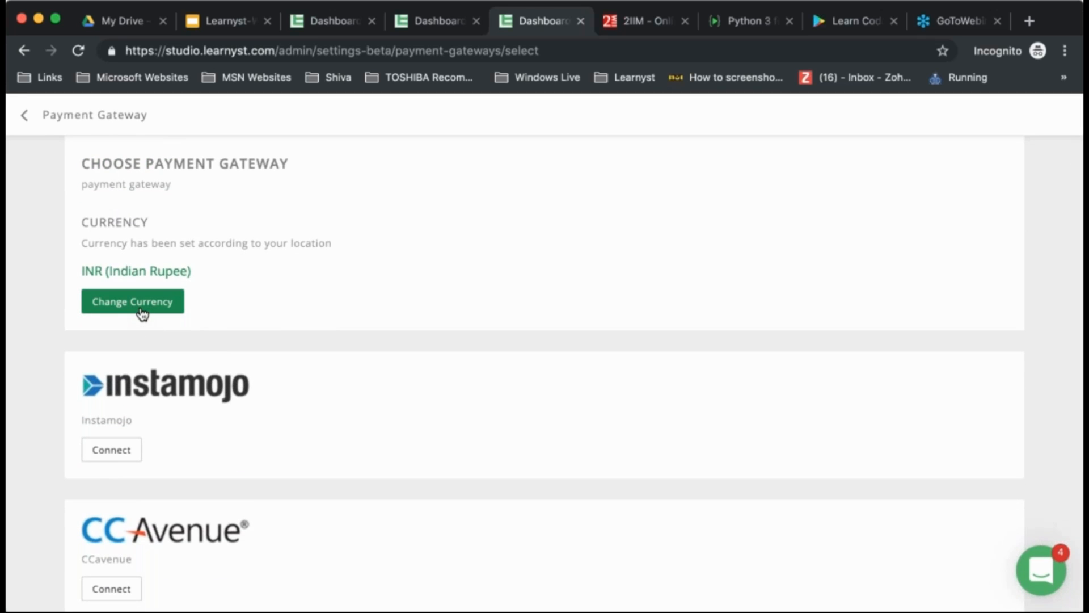
# - View the available currencies, close the dialog without saving, and look over the payment gateways again
pyautogui.click(142, 313)
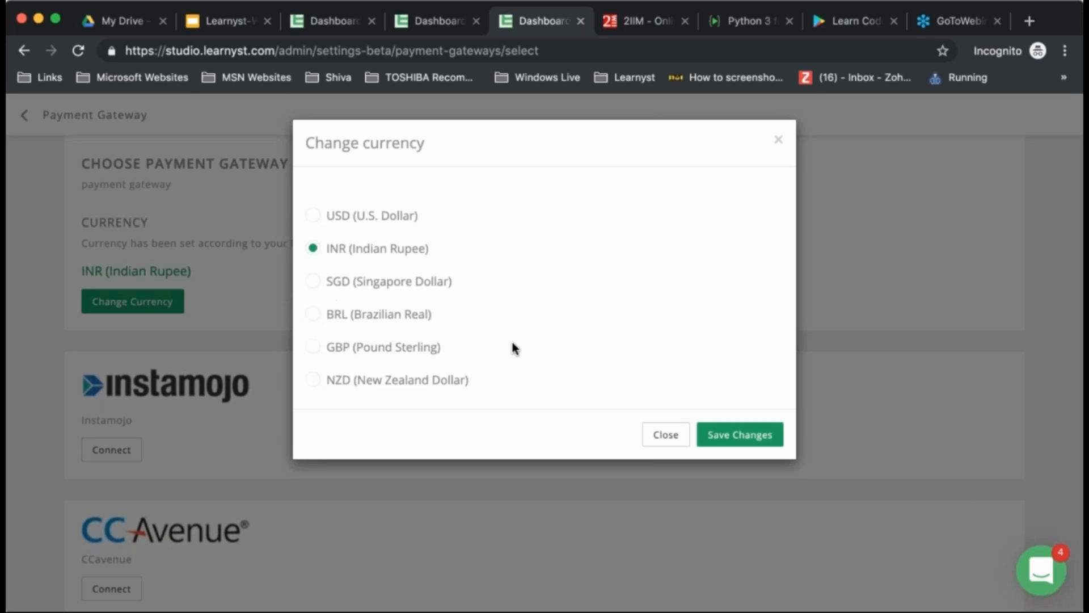
pyautogui.click(661, 434)
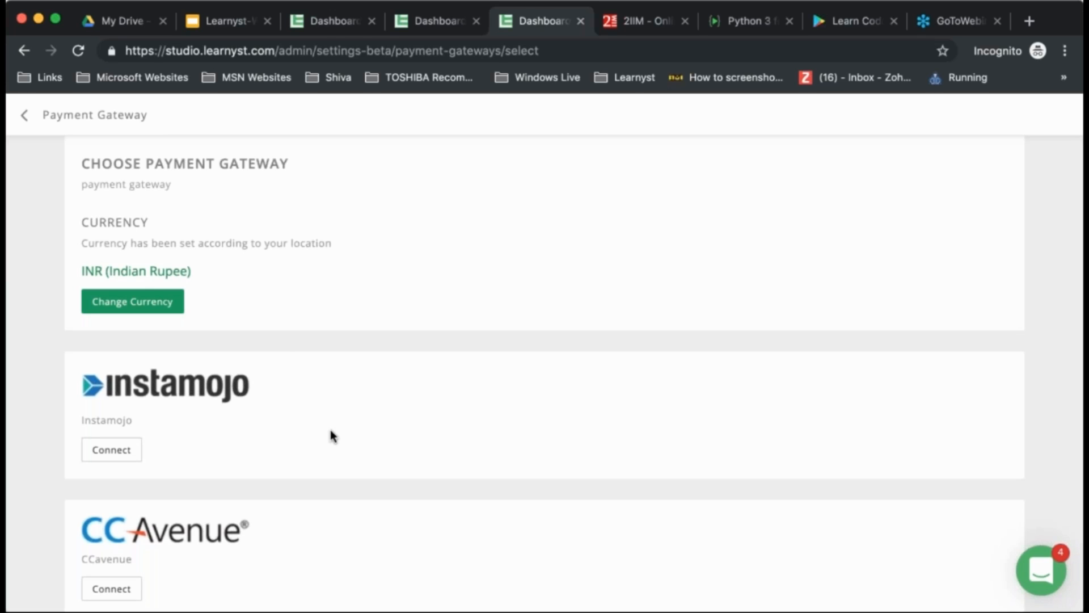
pyautogui.scroll(-5, 350, 358)
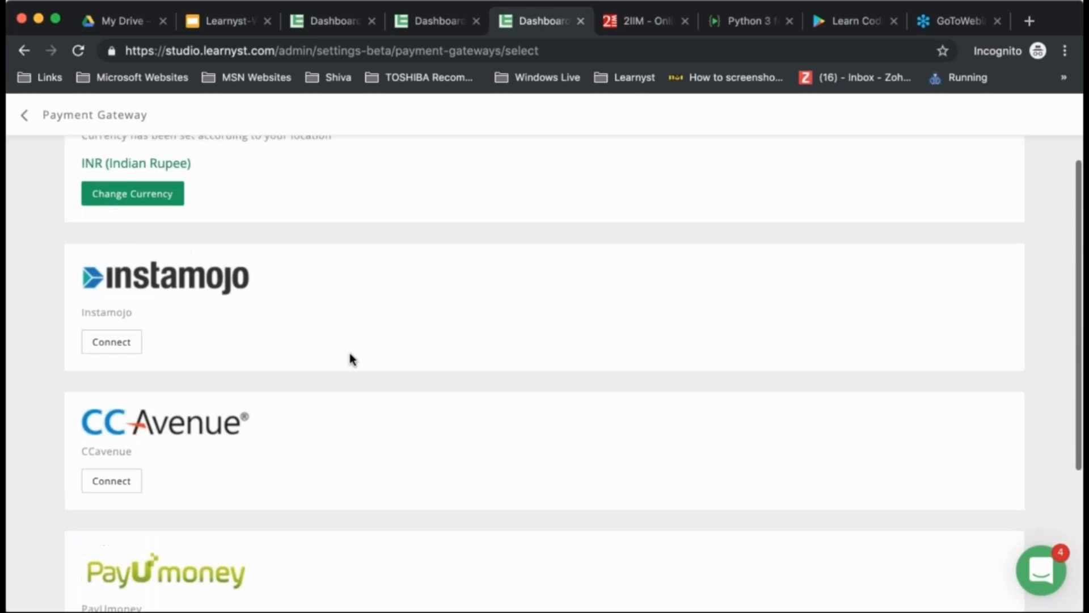
pyautogui.scroll(2, 165, 204)
pyautogui.scroll(-3, 166, 208)
pyautogui.scroll(-1, 159, 356)
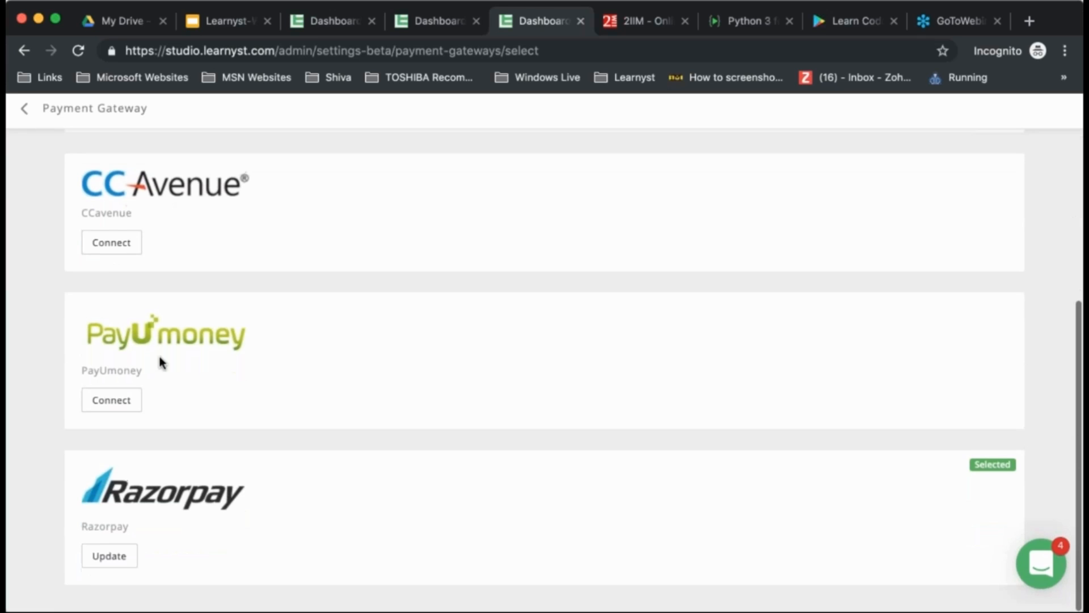
# - View the Razorpay merchant key fields and return to the dashboard
pyautogui.click(109, 561)
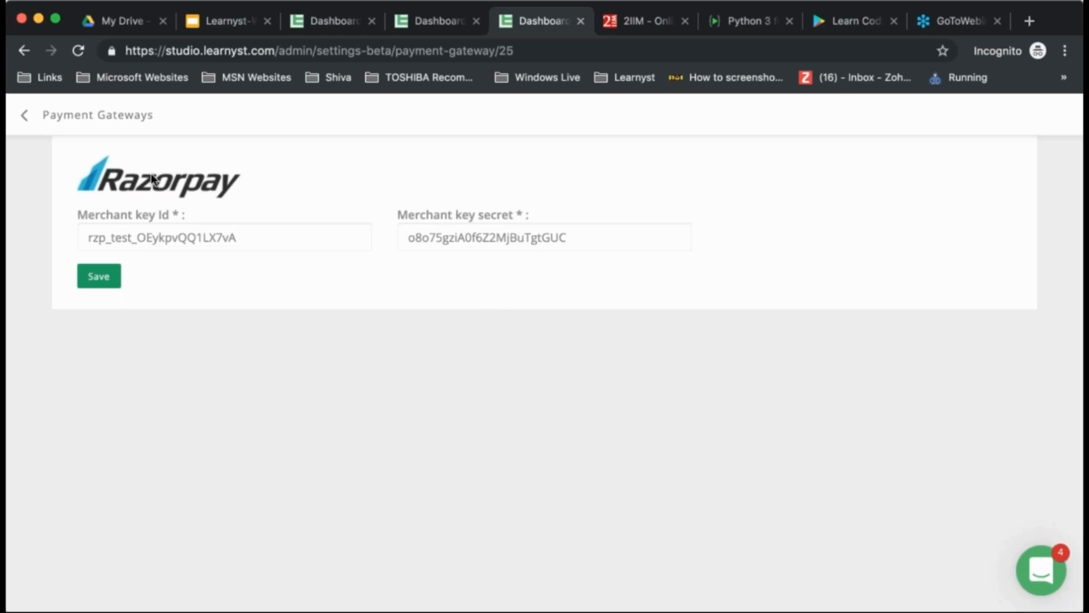
pyautogui.click(73, 114)
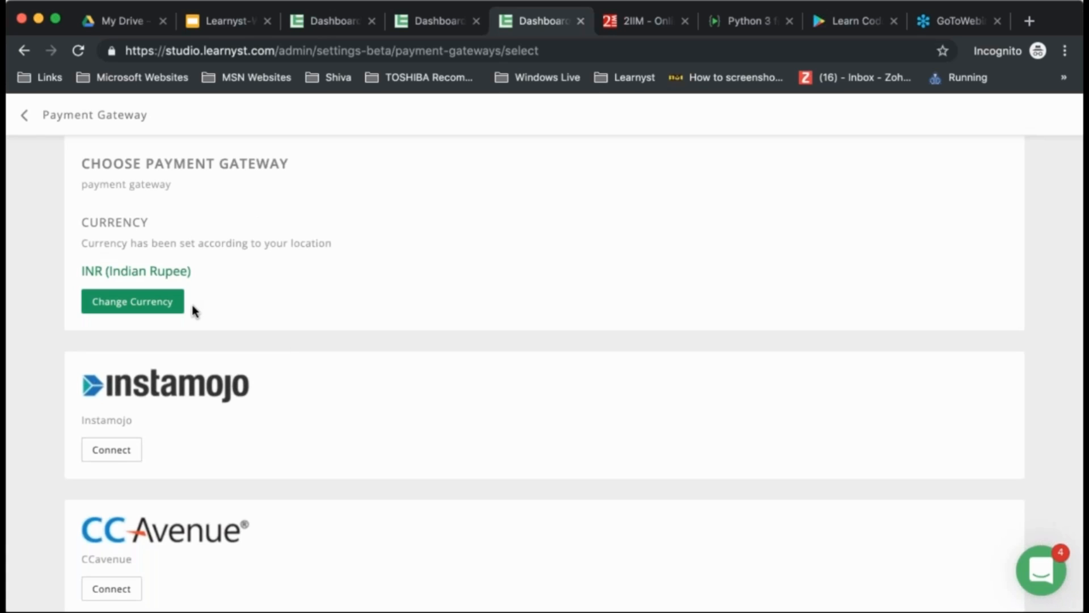
pyautogui.click(37, 118)
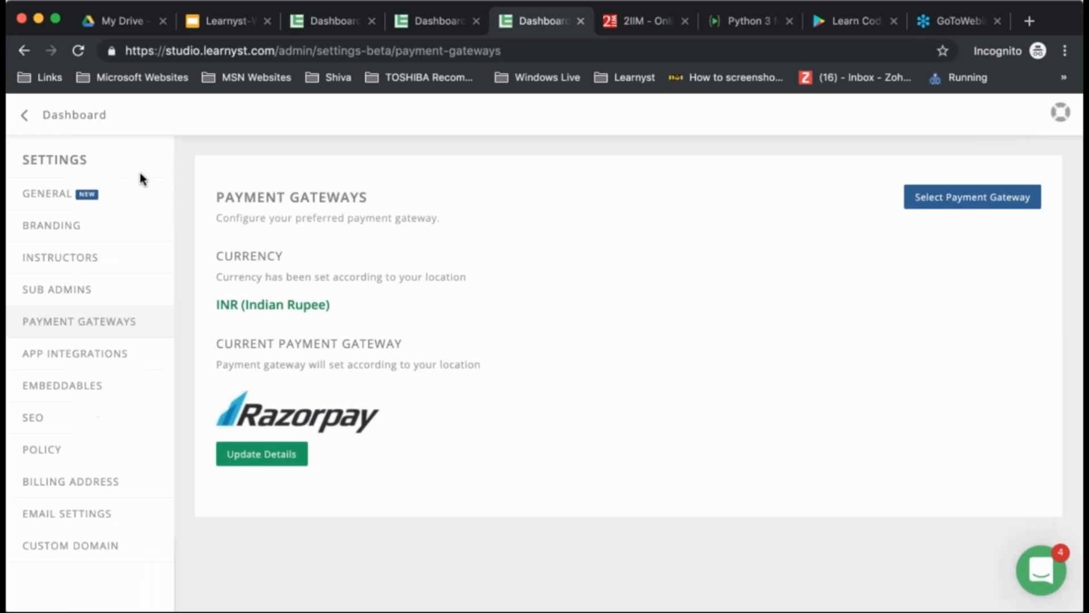
pyautogui.click(59, 121)
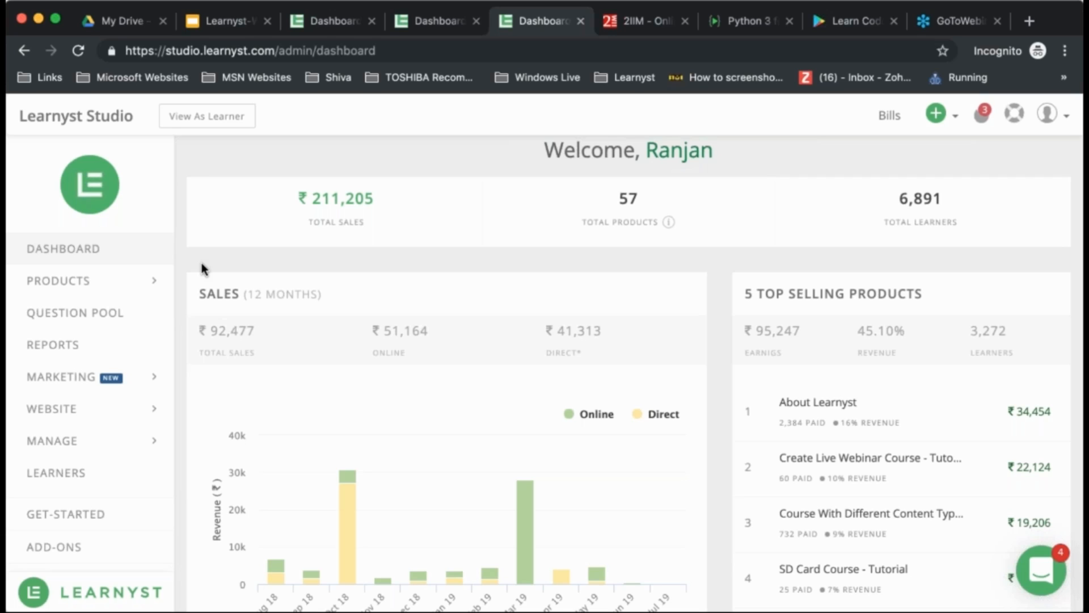
# - Open the site as a learner and examine the course progress list and the My Courses catalogue
pyautogui.scroll(-3, 85, 504)
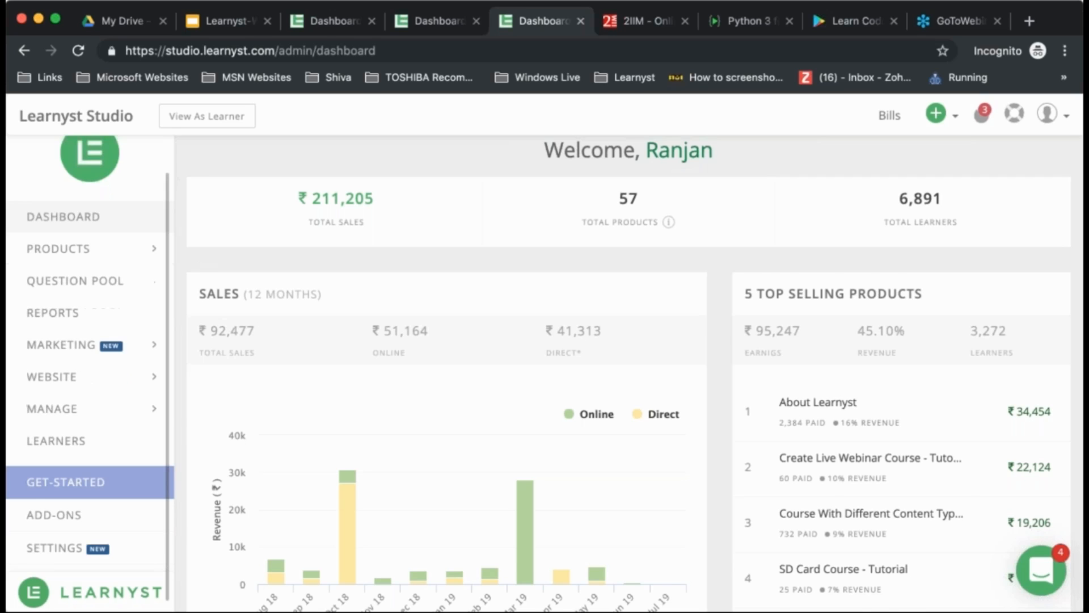
pyautogui.scroll(3, 85, 499)
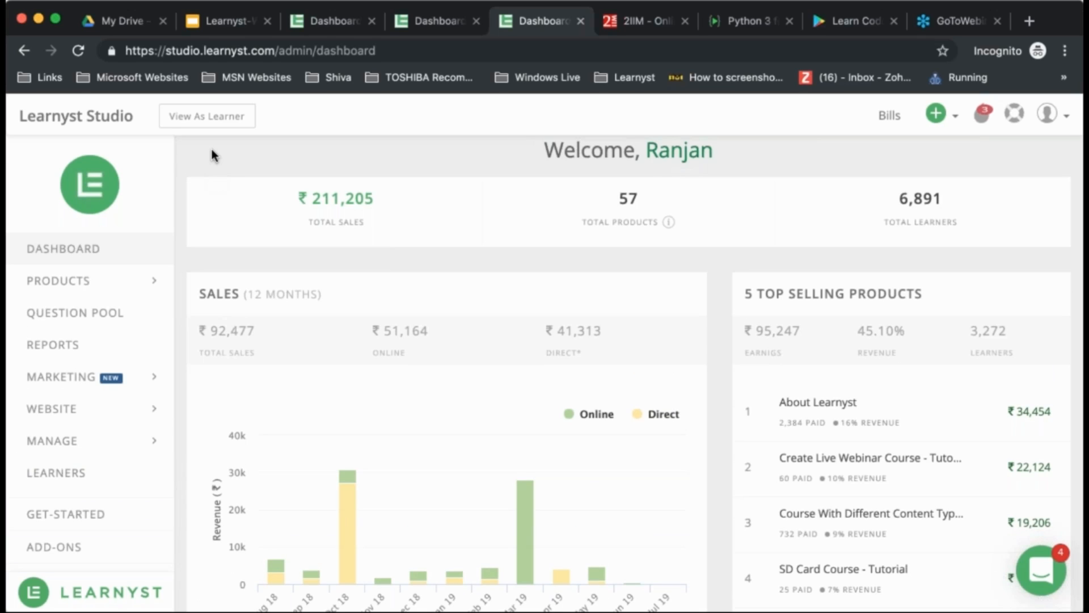
pyautogui.click(208, 120)
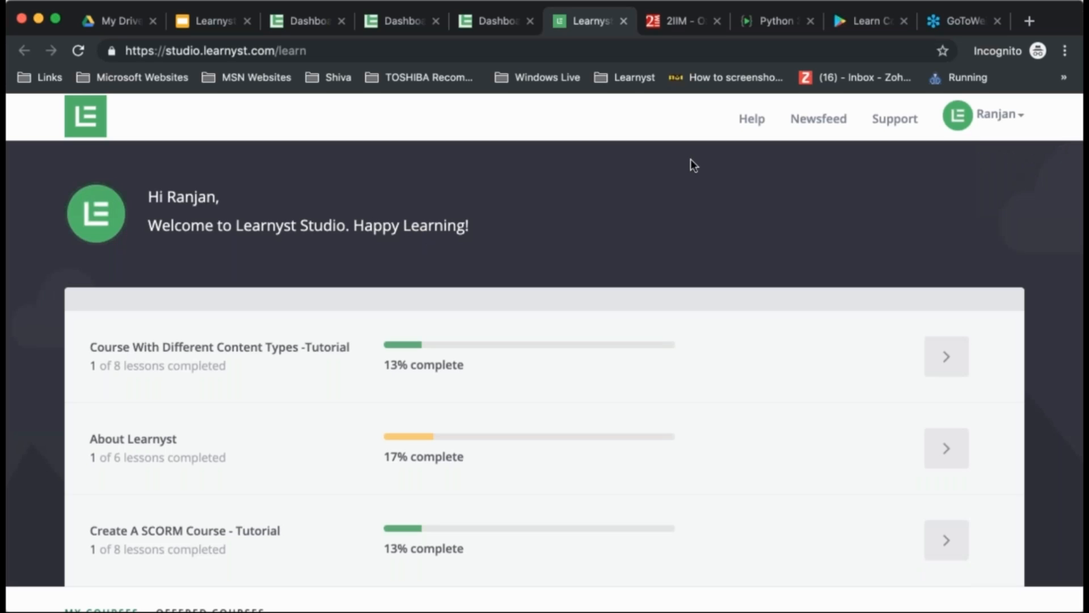
pyautogui.scroll(-2, 518, 348)
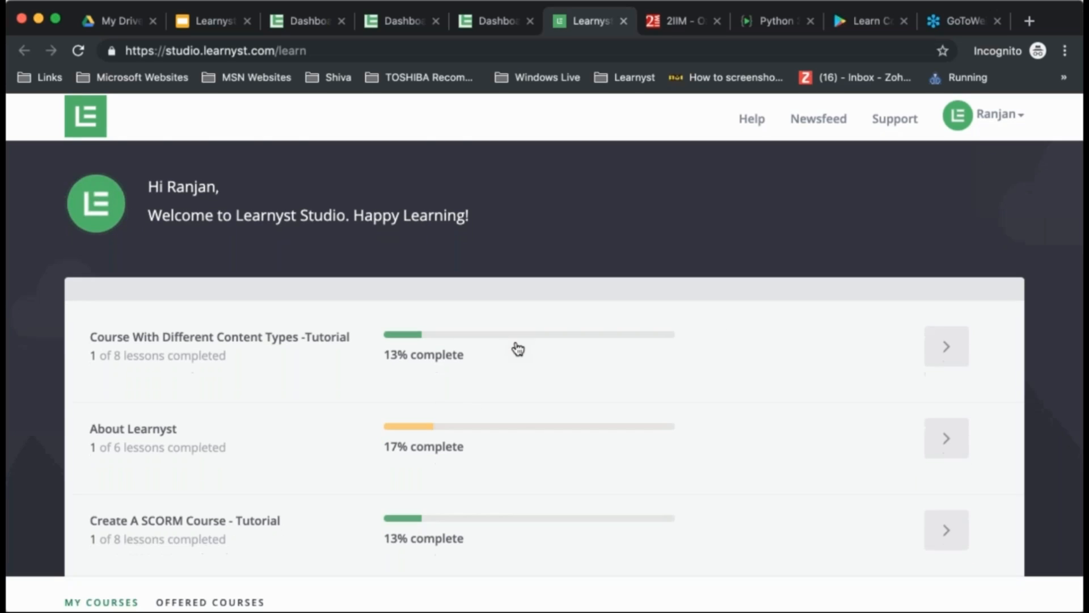
pyautogui.scroll(2, 518, 348)
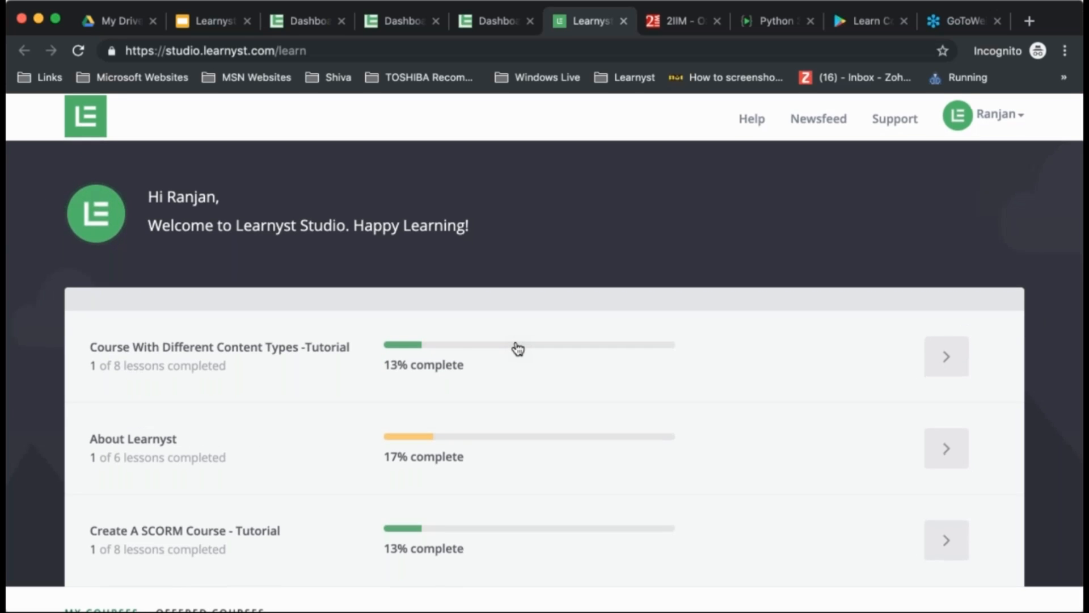
pyautogui.scroll(-6, 518, 348)
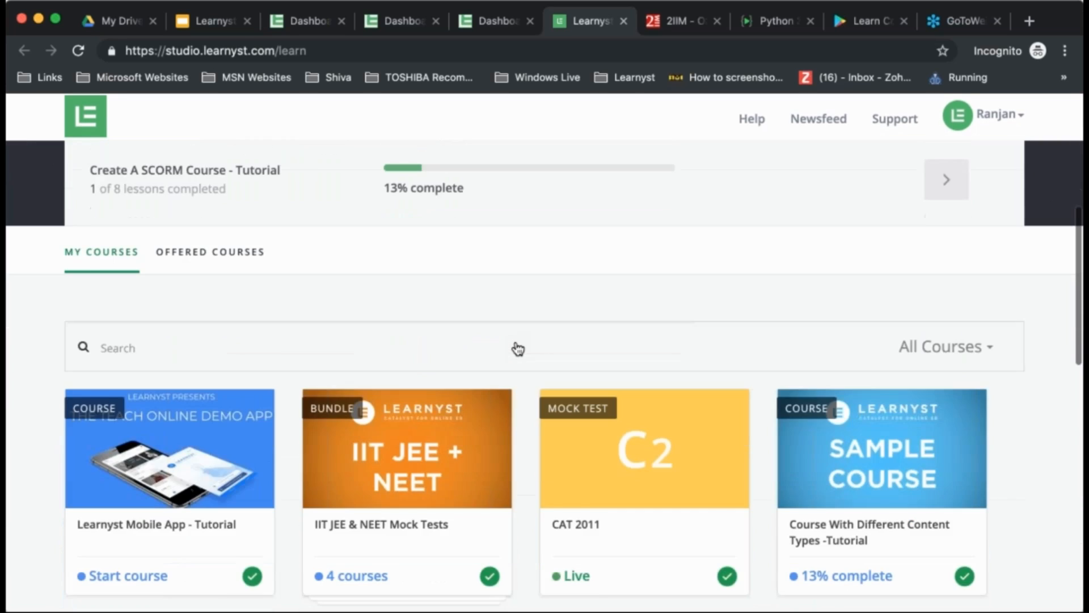
pyautogui.scroll(-3, 518, 348)
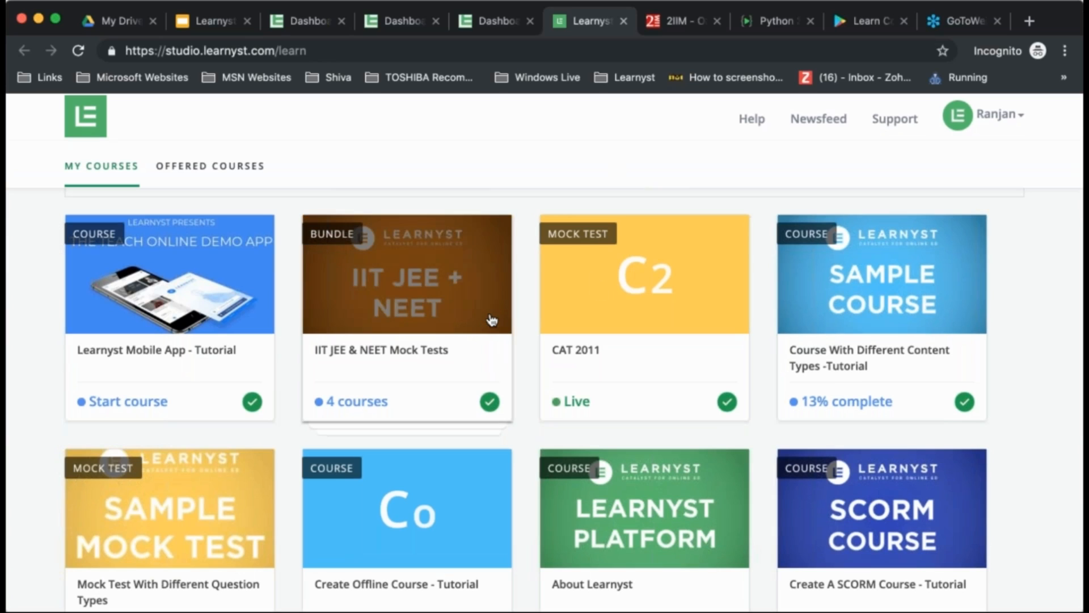
pyautogui.scroll(3, 491, 321)
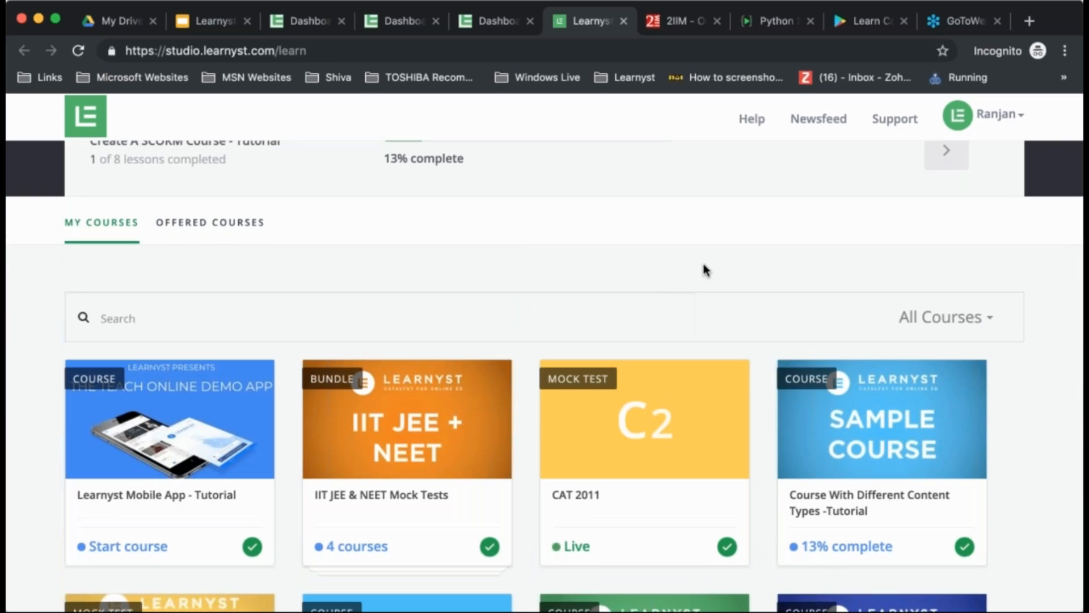
pyautogui.scroll(-1, 544, 376)
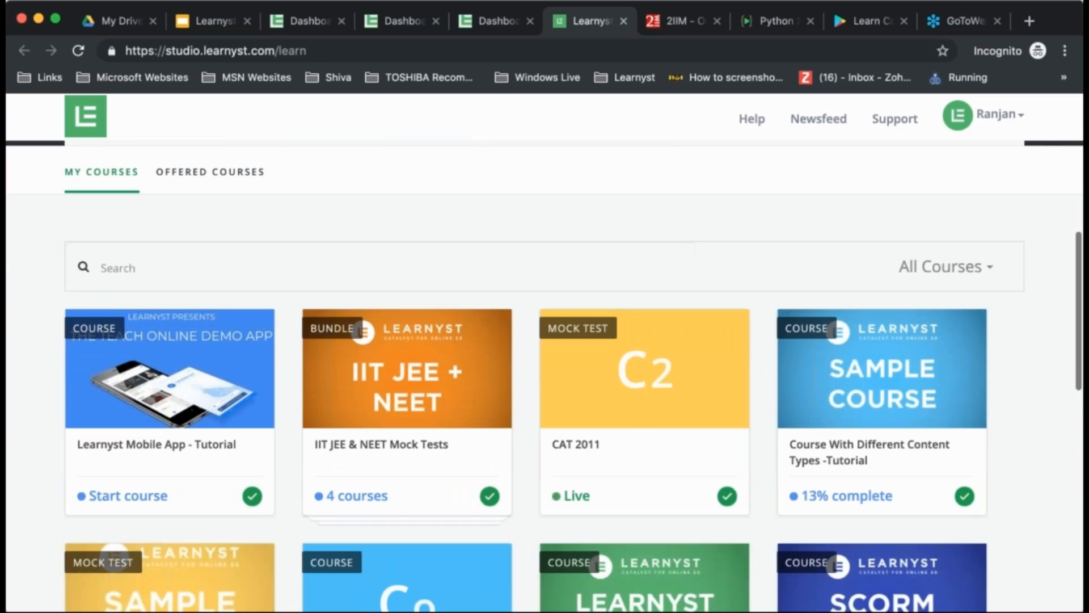
pyautogui.scroll(-3, 545, 376)
pyautogui.scroll(-1, 544, 377)
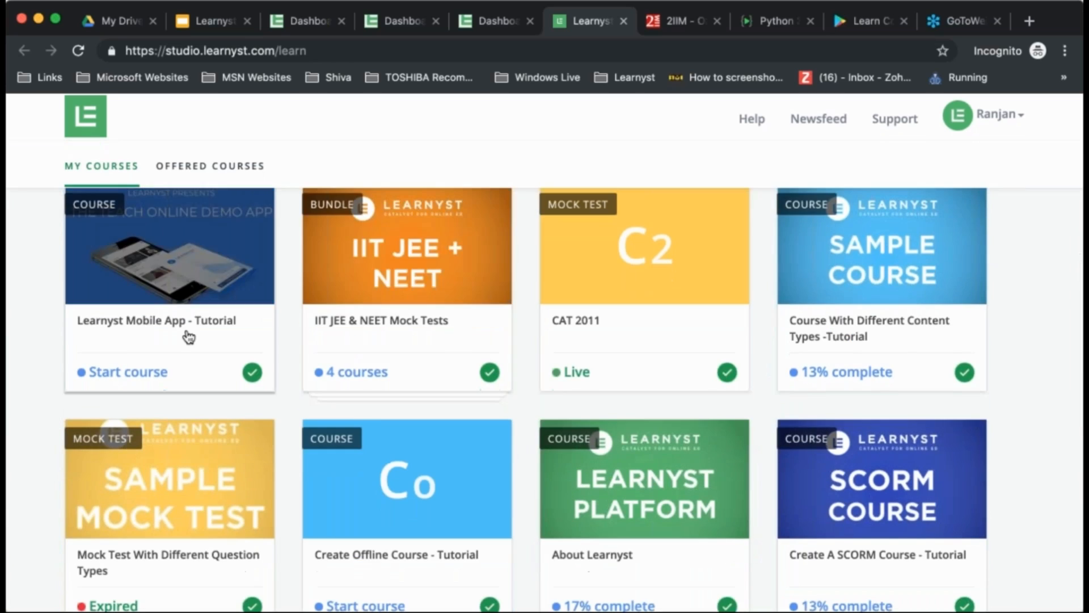
# - View the offered courses, and open the Learnyst Mobile App - Tutorial course from My Courses
pyautogui.click(196, 166)
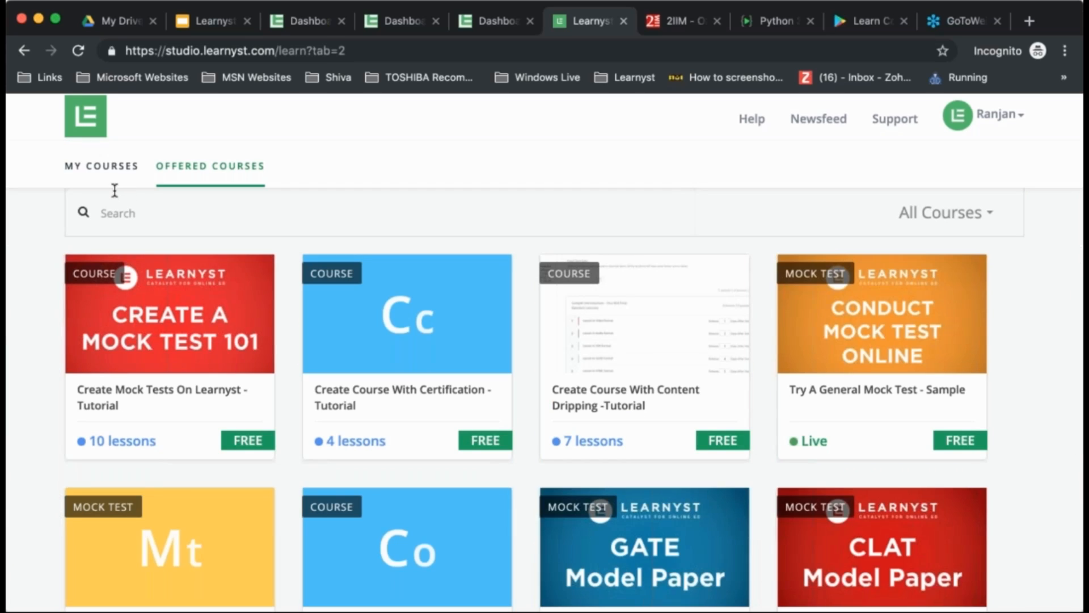
pyautogui.click(107, 166)
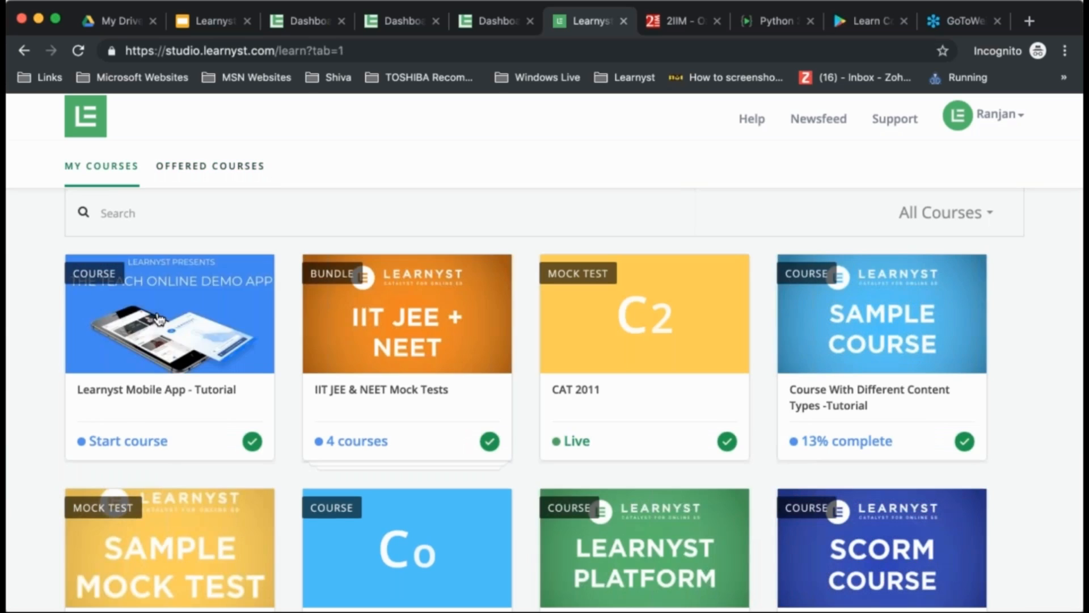
pyautogui.scroll(-2, 188, 425)
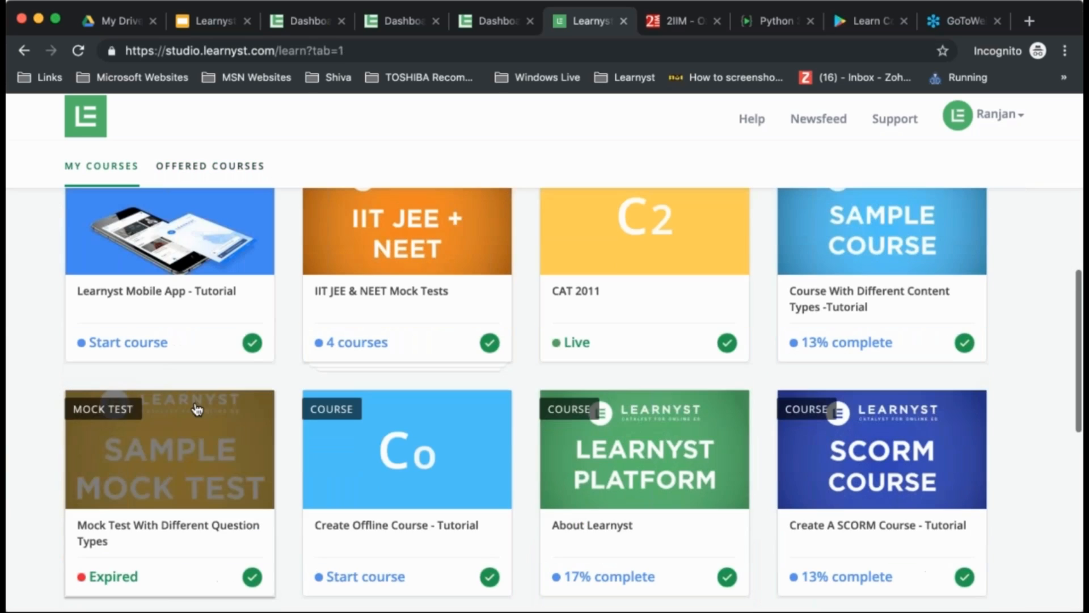
pyautogui.click(181, 320)
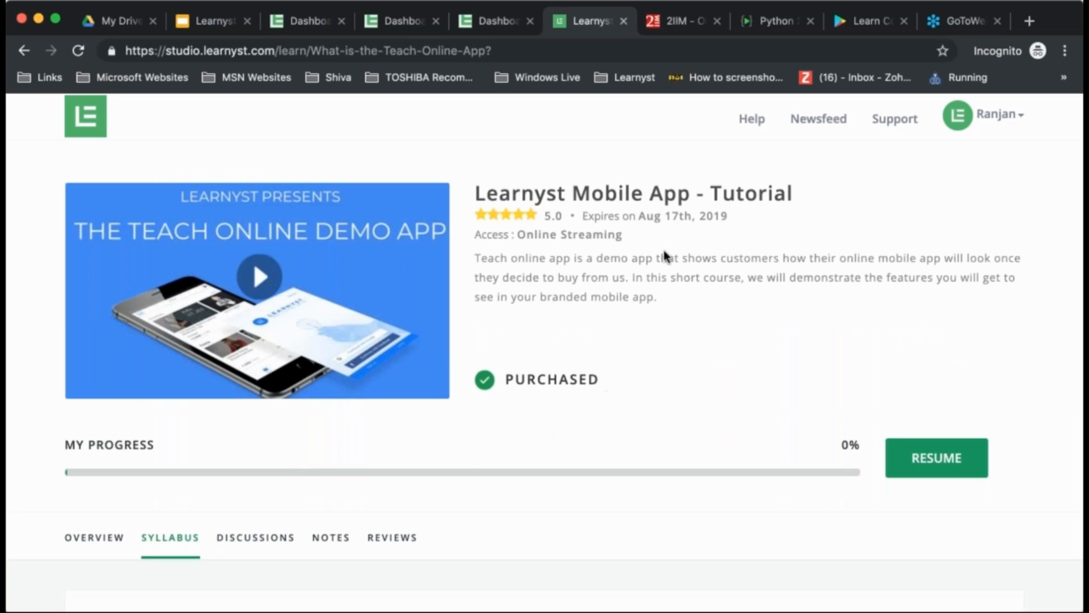
pyautogui.scroll(-1, 525, 421)
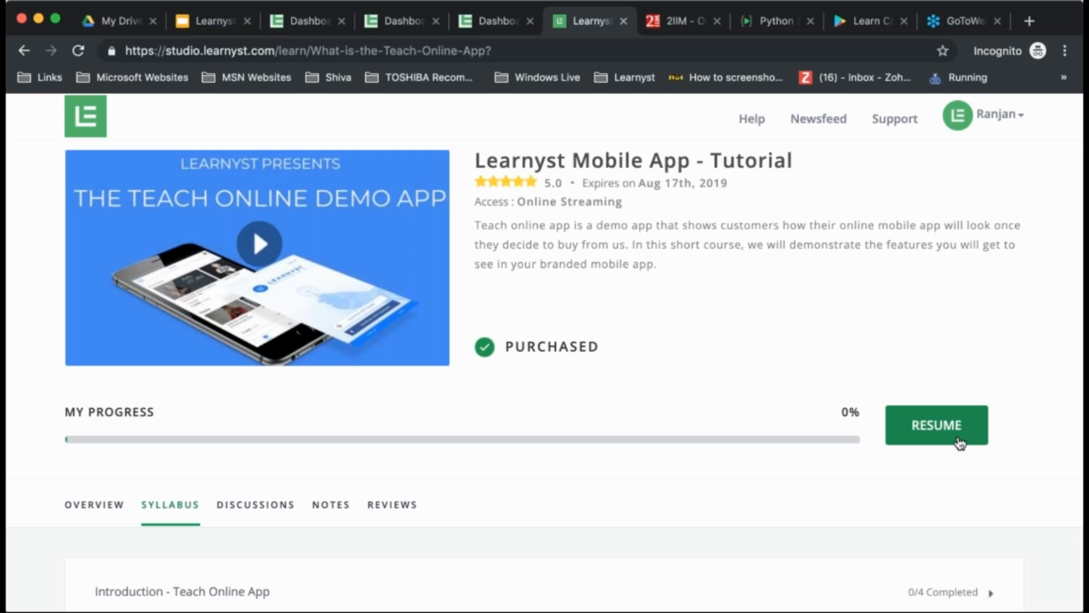
# - Resume the Learnyst Mobile App - Tutorial course and read through its Instruction Manual PDF lesson
pyautogui.click(958, 443)
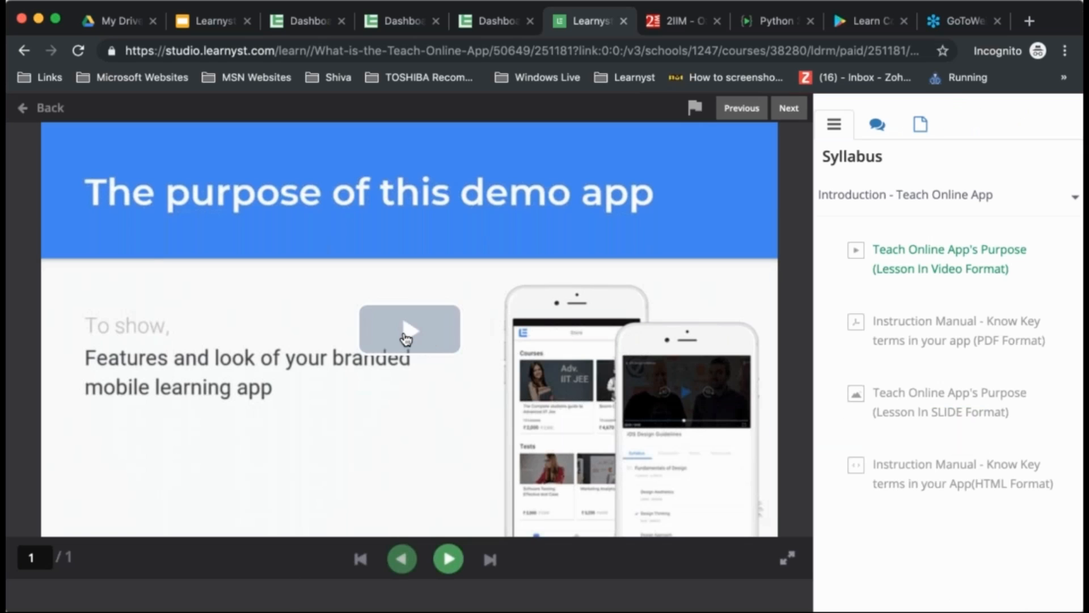
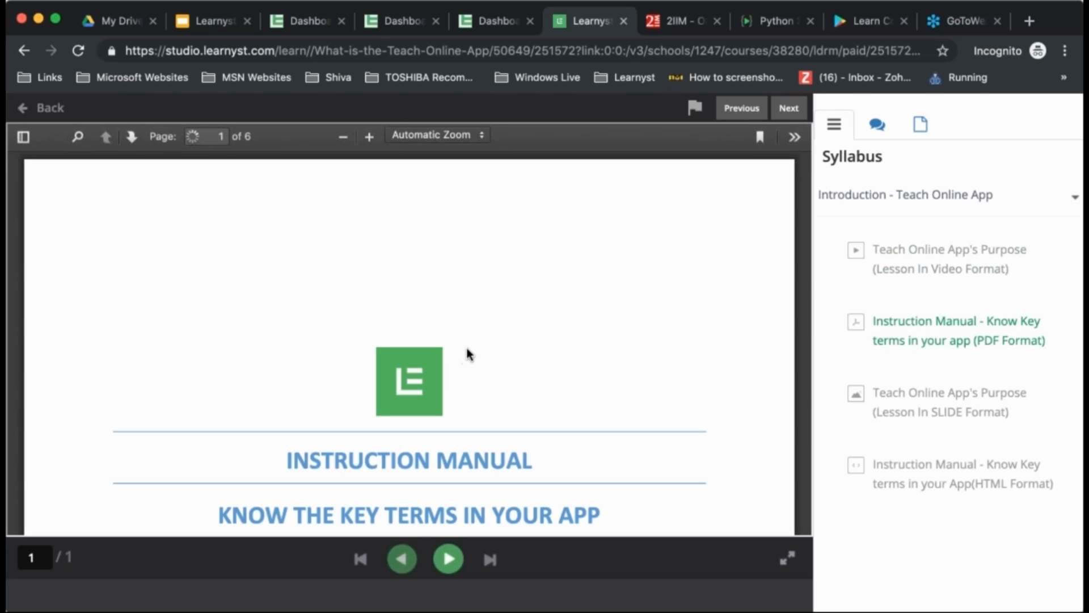
pyautogui.scroll(-3, 468, 355)
pyautogui.scroll(-15, 467, 353)
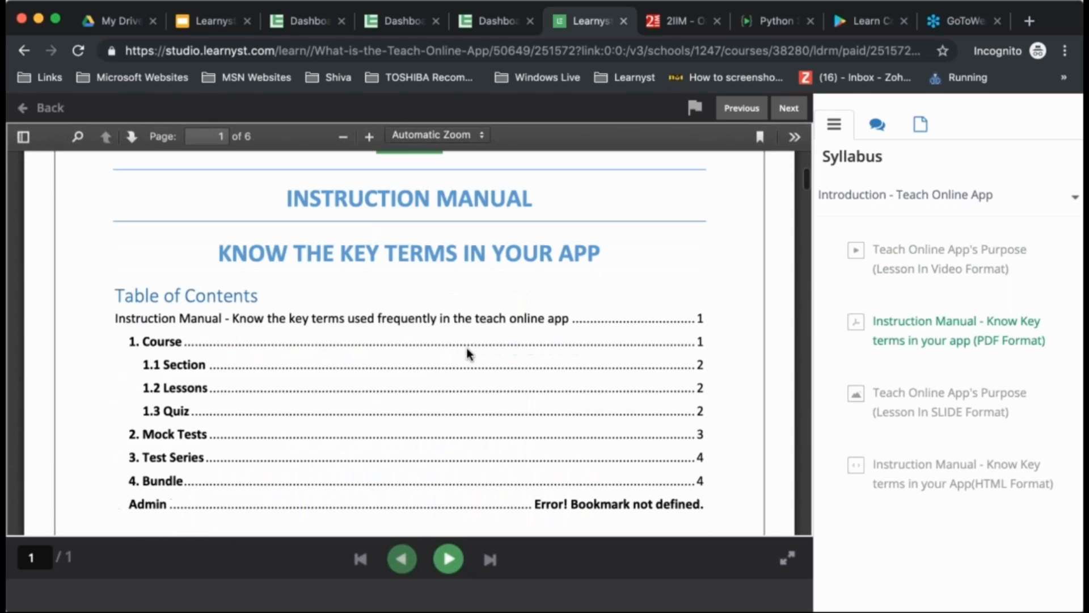
pyautogui.scroll(-15, 468, 352)
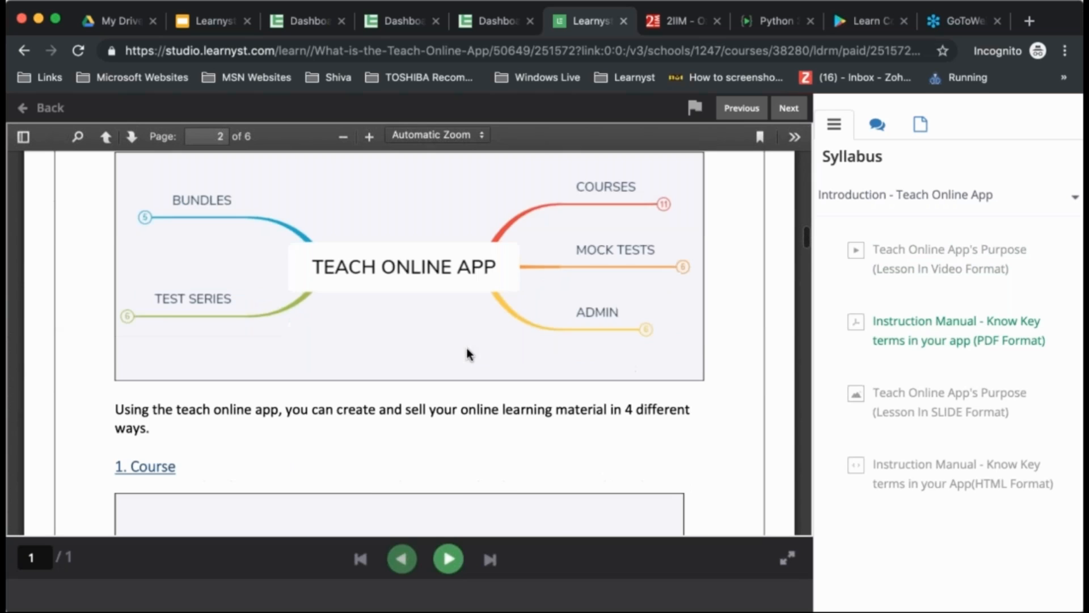
pyautogui.scroll(-15, 468, 355)
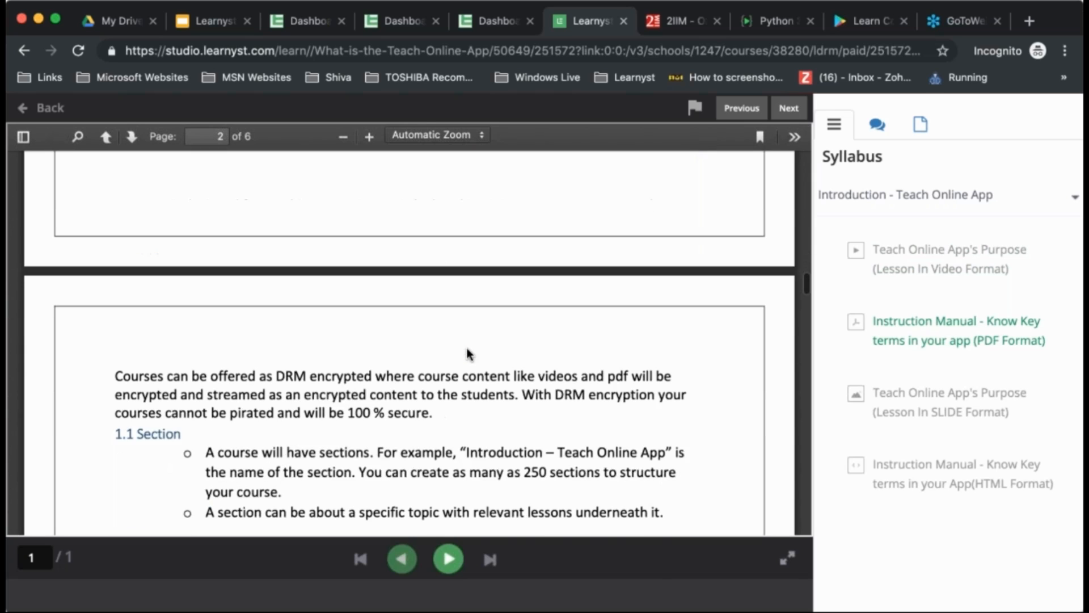
pyautogui.scroll(-1, 409, 343)
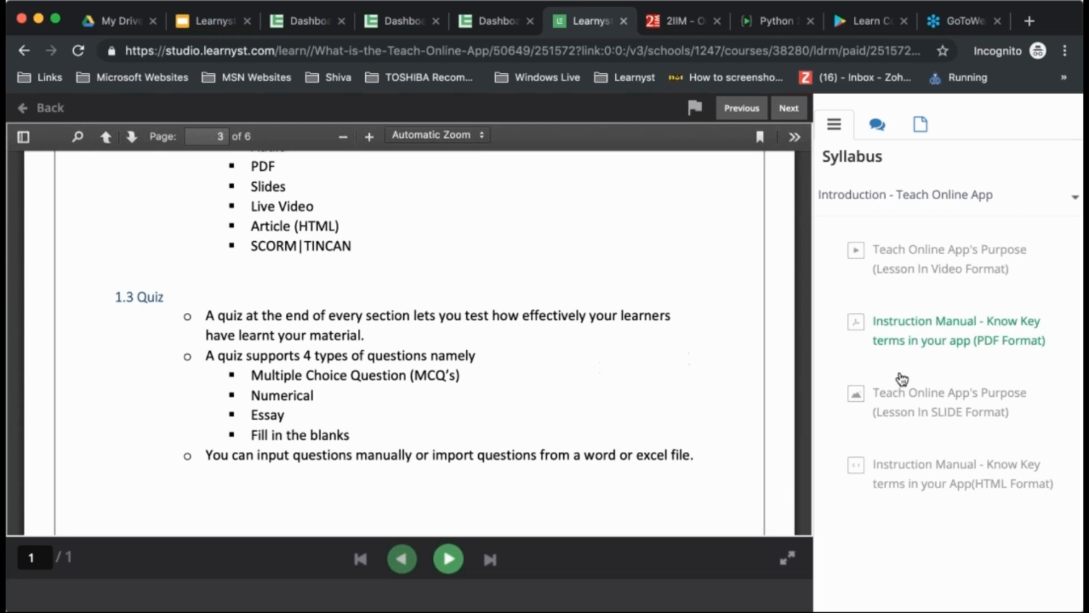
# - View the lesson's discussions with the Ask a Question form and its notes, and return to the syllabus list
pyautogui.click(875, 134)
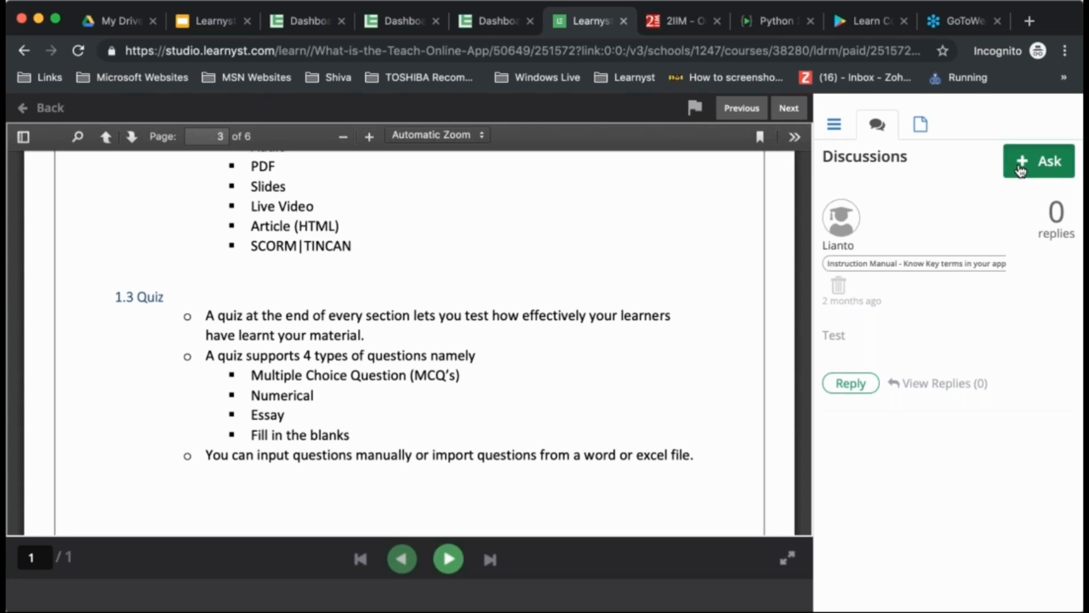
pyautogui.click(1021, 171)
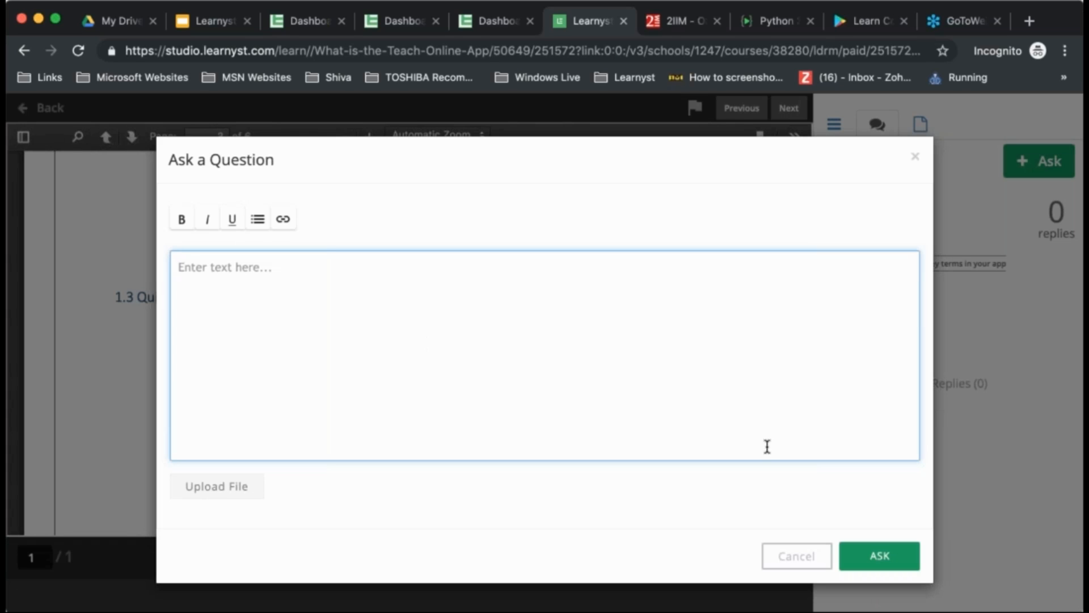
pyautogui.click(915, 160)
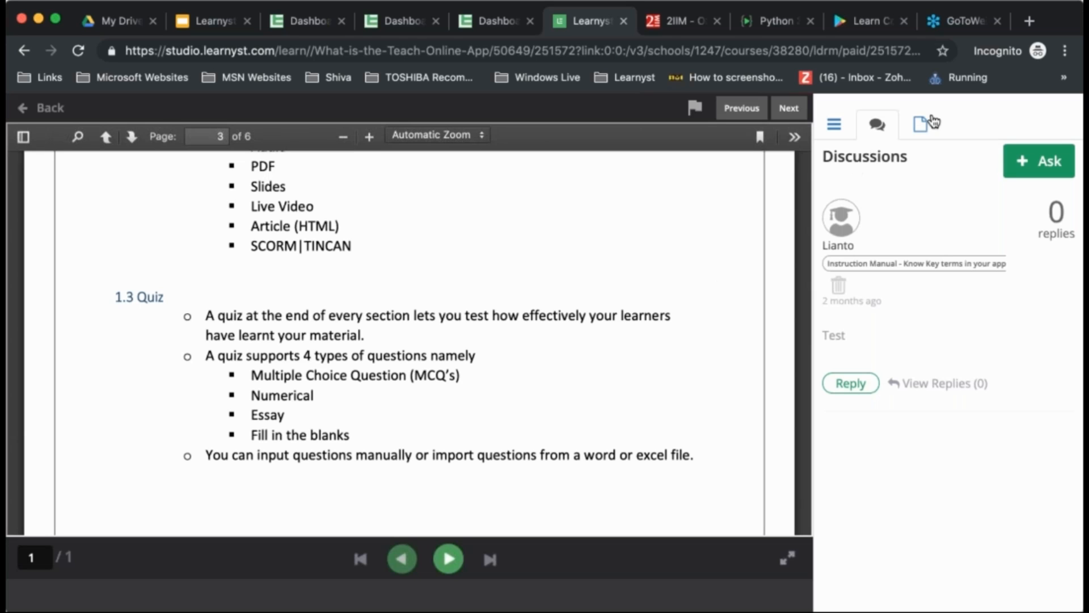
pyautogui.click(932, 122)
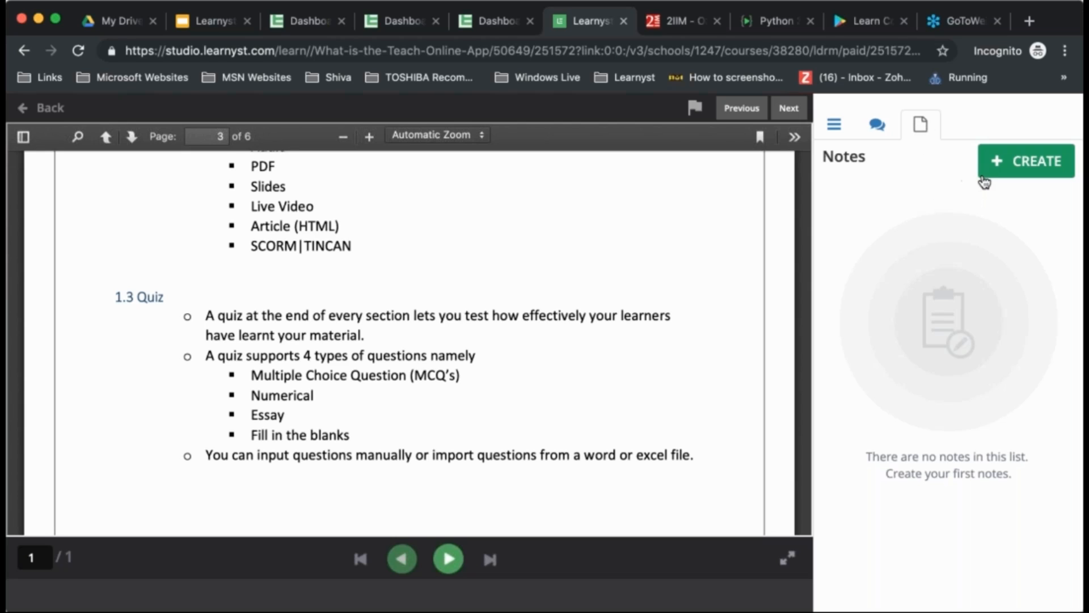
pyautogui.click(834, 124)
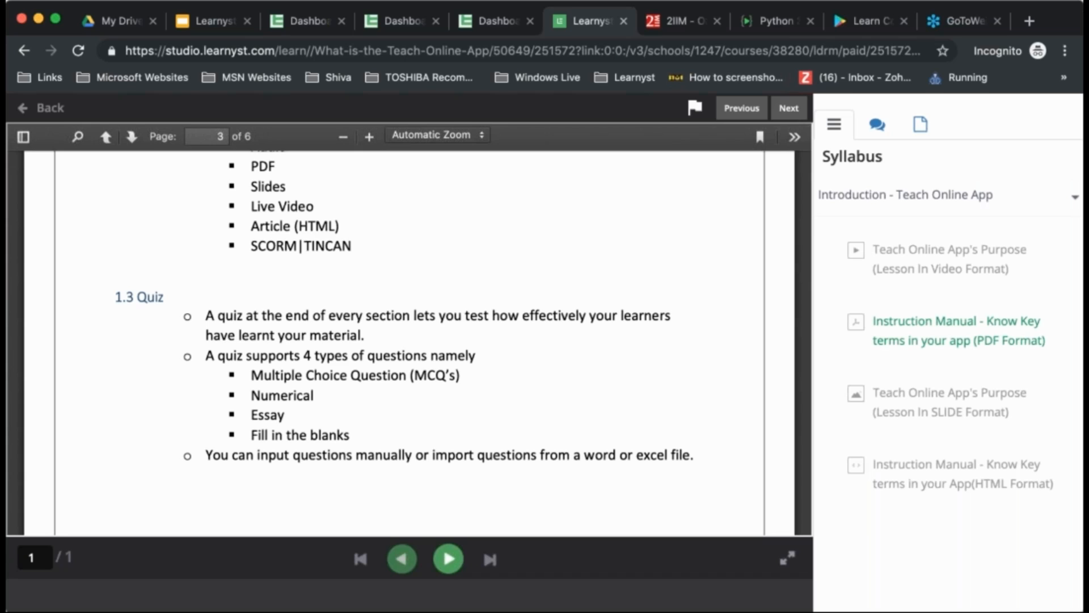
# - View the Report Issue dialog without sending a report, and go back from the PDF lesson to the course page
pyautogui.click(695, 107)
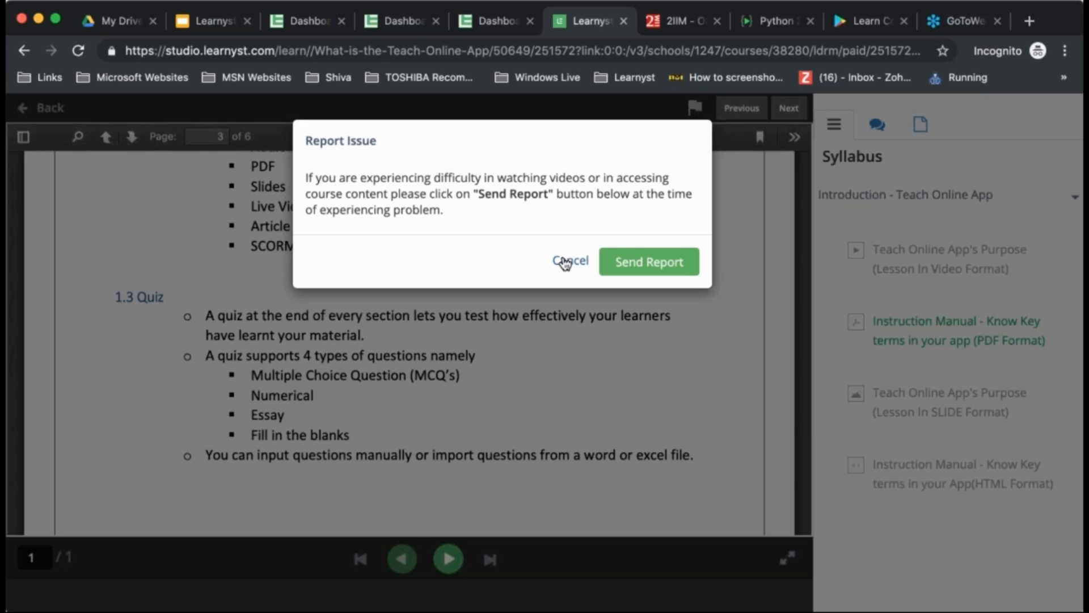
pyautogui.click(565, 263)
pyautogui.scroll(10, 654, 269)
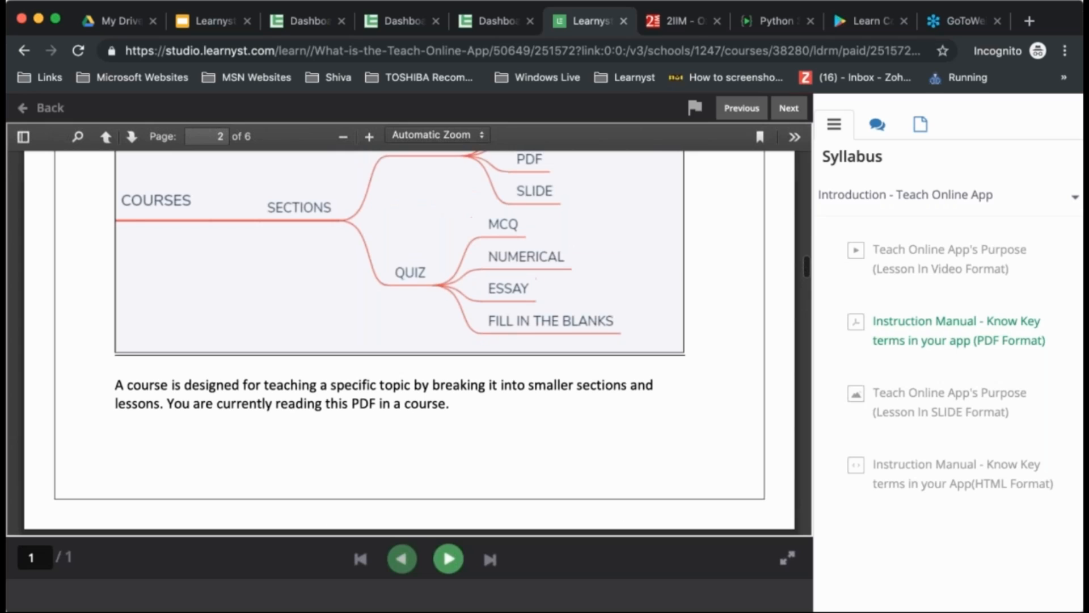
pyautogui.scroll(10, 410, 343)
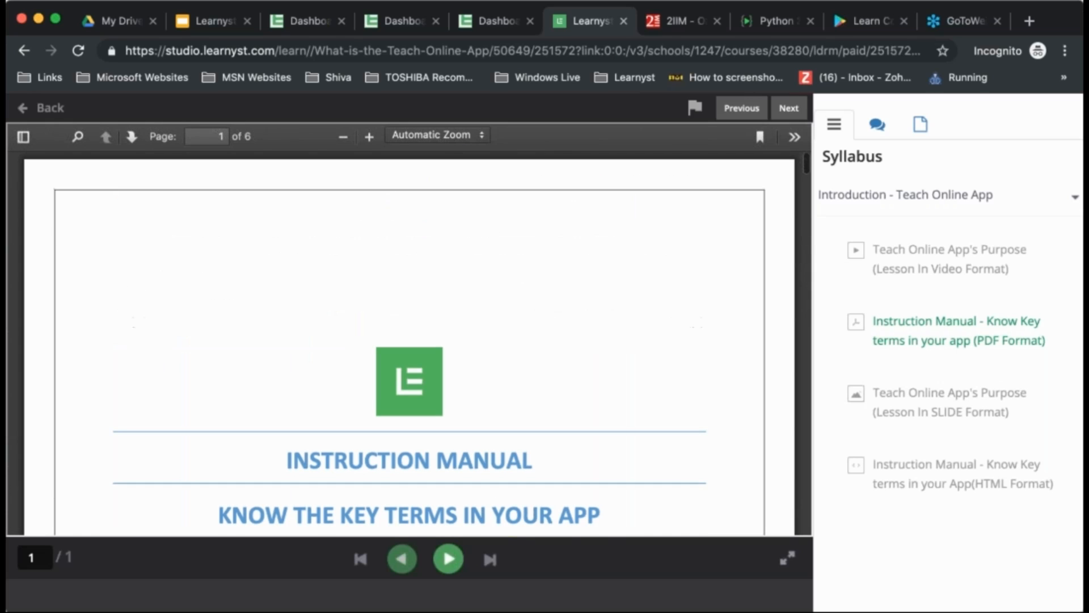
pyautogui.click(40, 109)
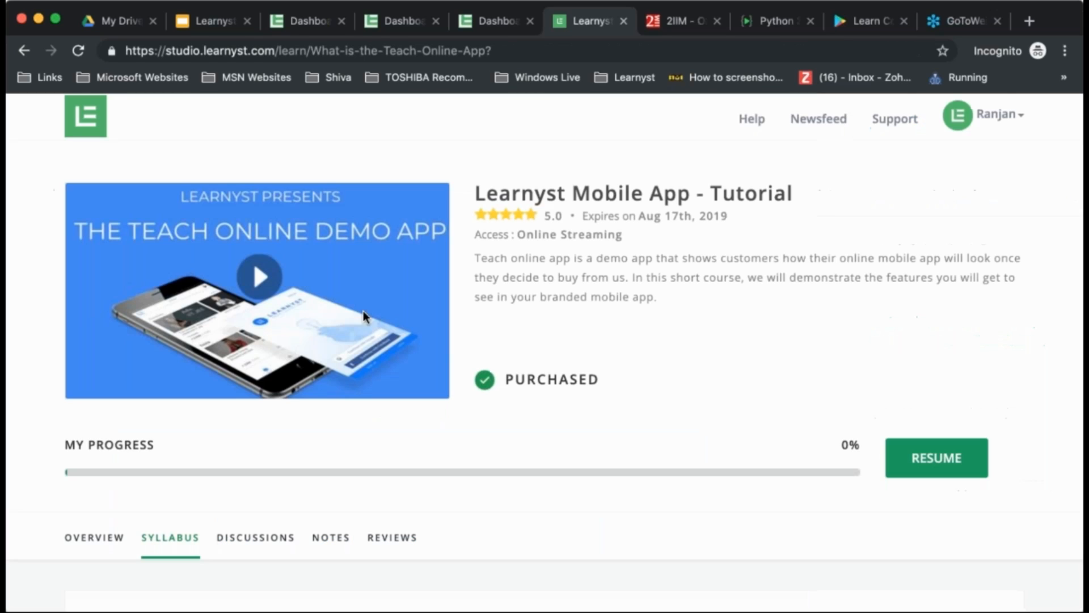
# - Look over the course page's syllabus and examine the learners' questions in its discussions
pyautogui.scroll(-7, 565, 432)
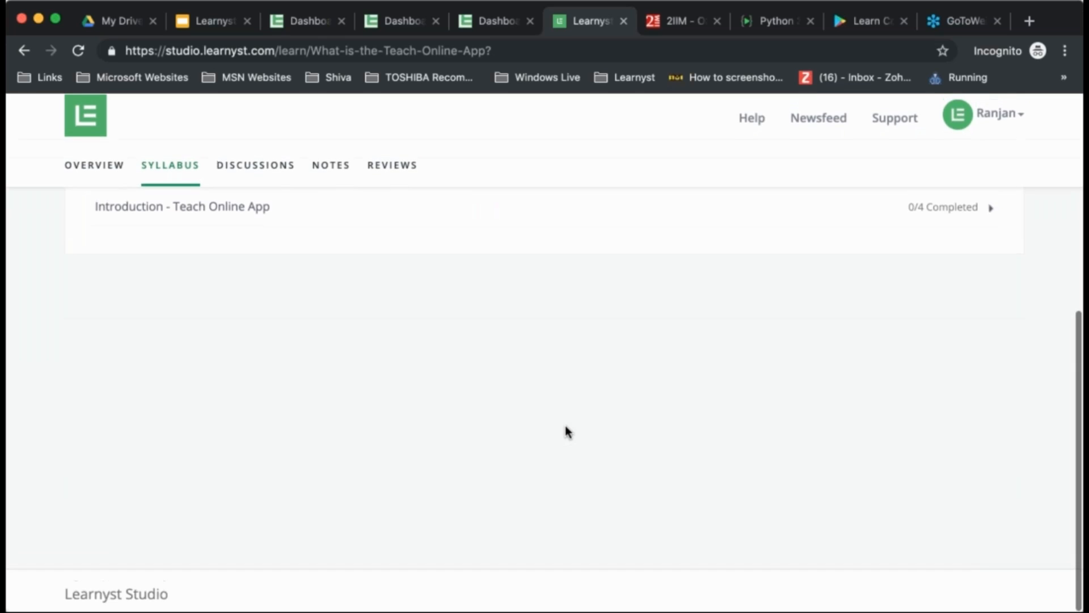
pyautogui.scroll(2, 565, 432)
pyautogui.scroll(2, 565, 431)
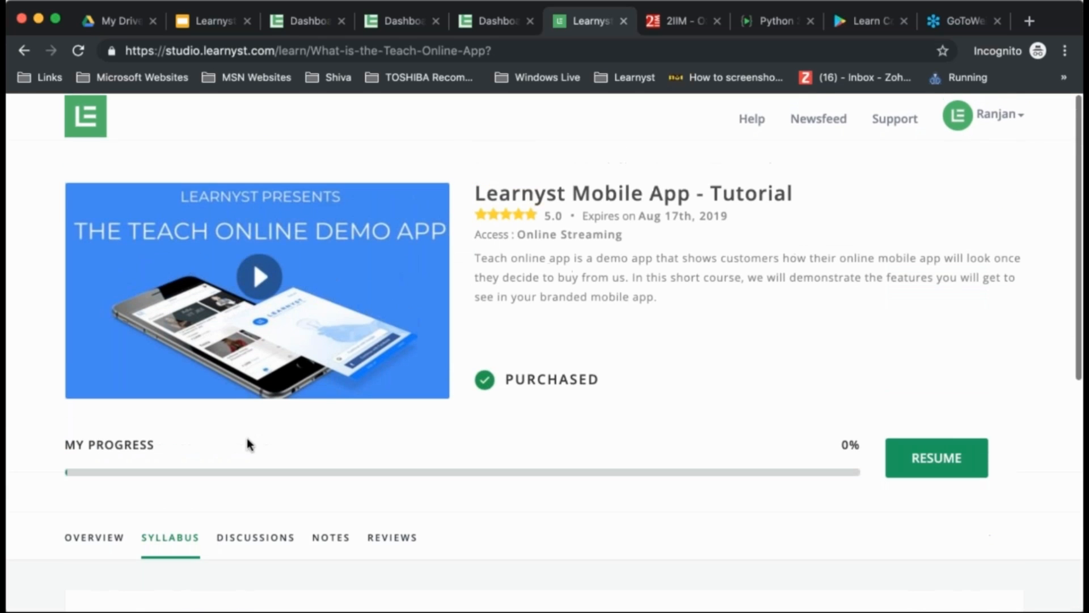
pyautogui.click(261, 536)
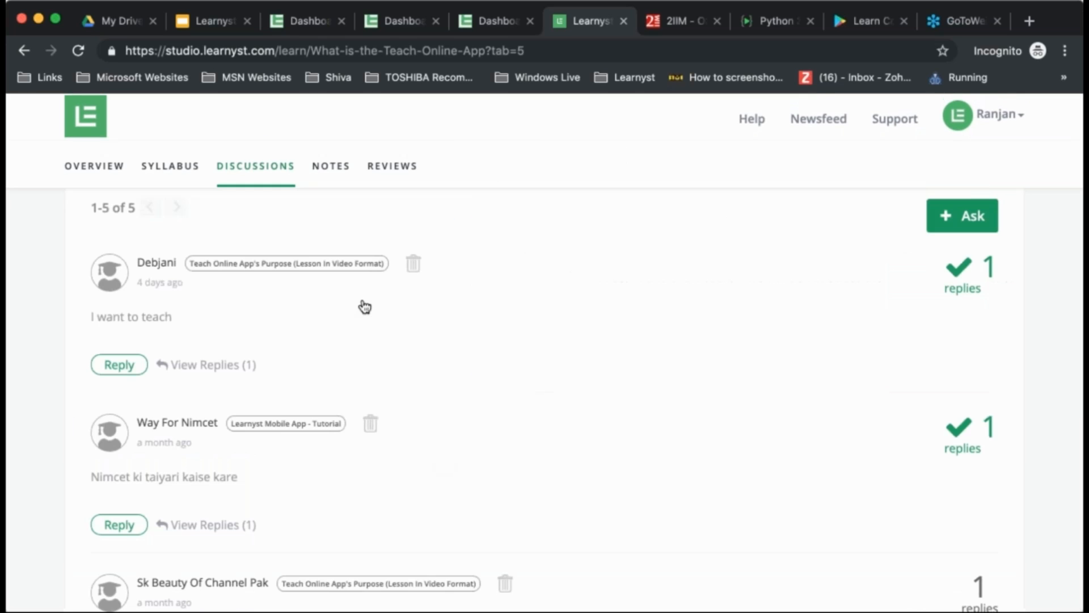
pyautogui.scroll(4, 361, 304)
pyautogui.scroll(-6, 361, 304)
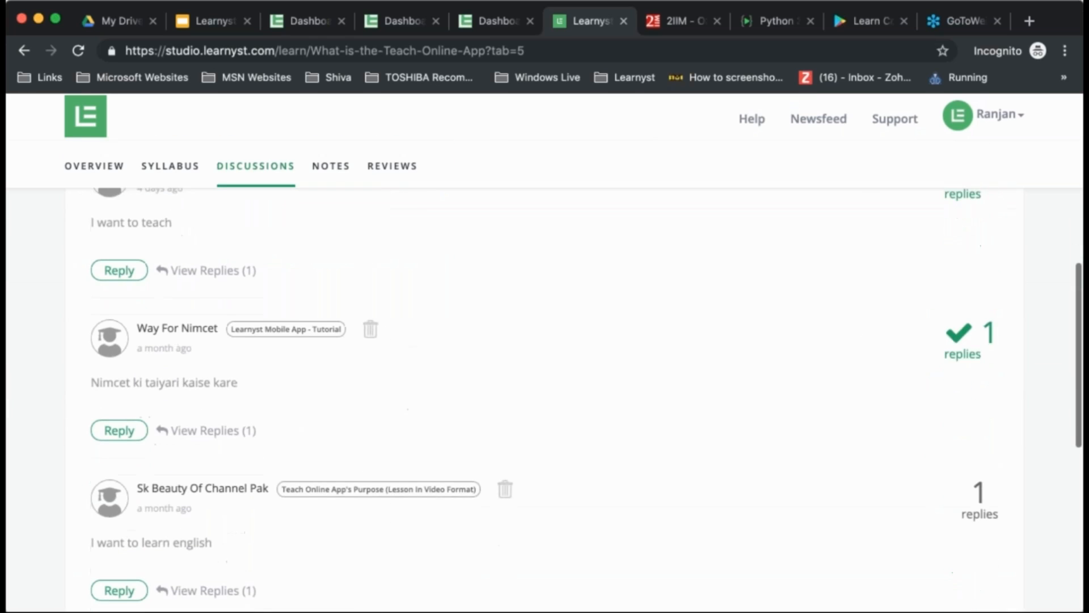
pyautogui.scroll(-6, 544, 397)
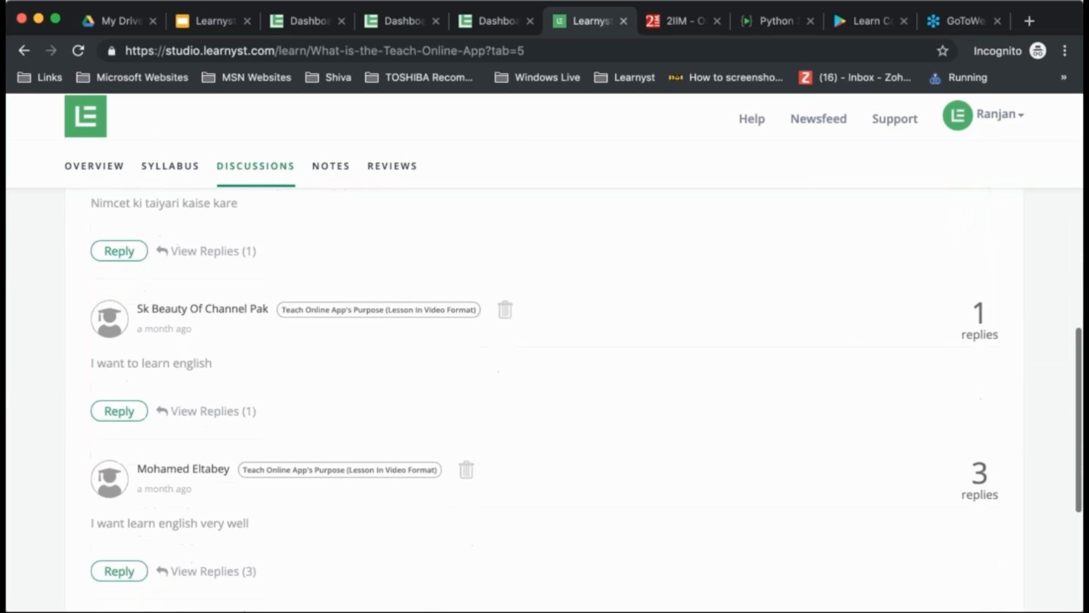
pyautogui.scroll(10, 354, 402)
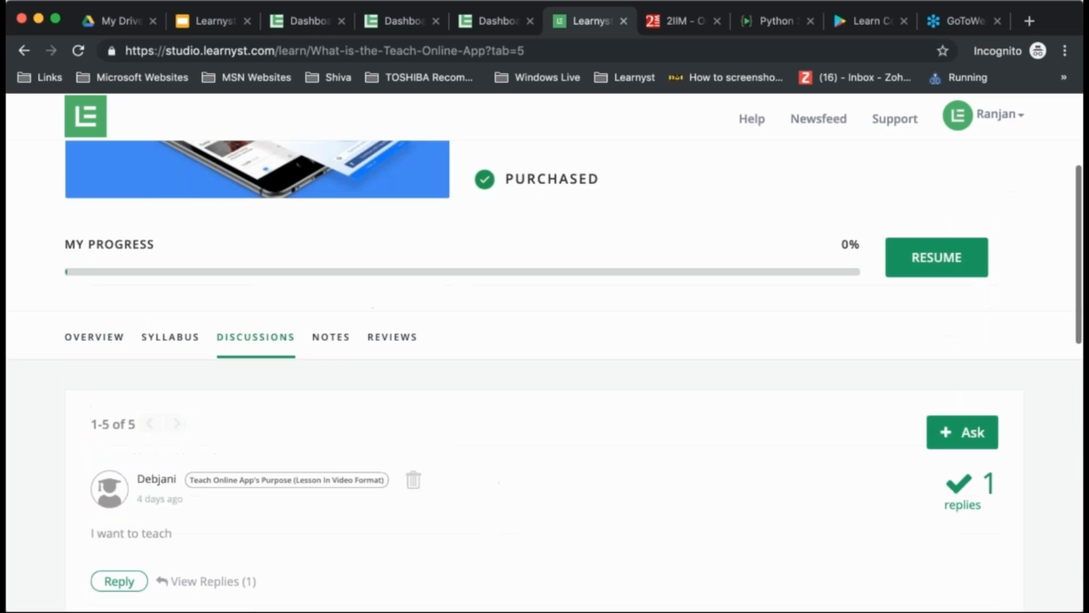
pyautogui.scroll(2, 353, 405)
# - Return to the learner home page, open the IIT JEE & NEET Mock Tests bundle and view its courses
pyautogui.click(86, 122)
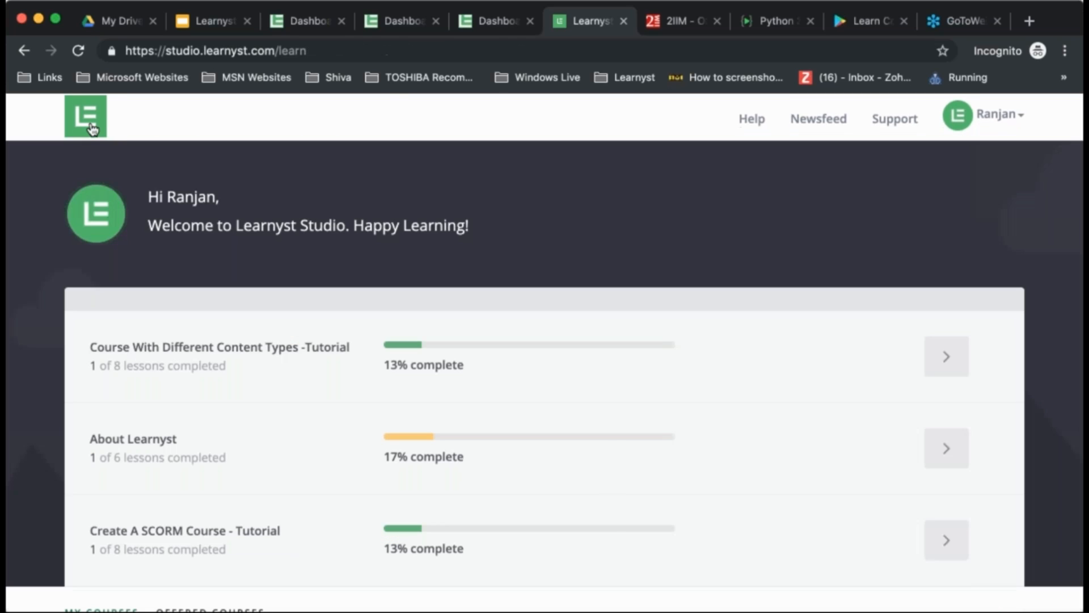
pyautogui.scroll(-7, 363, 264)
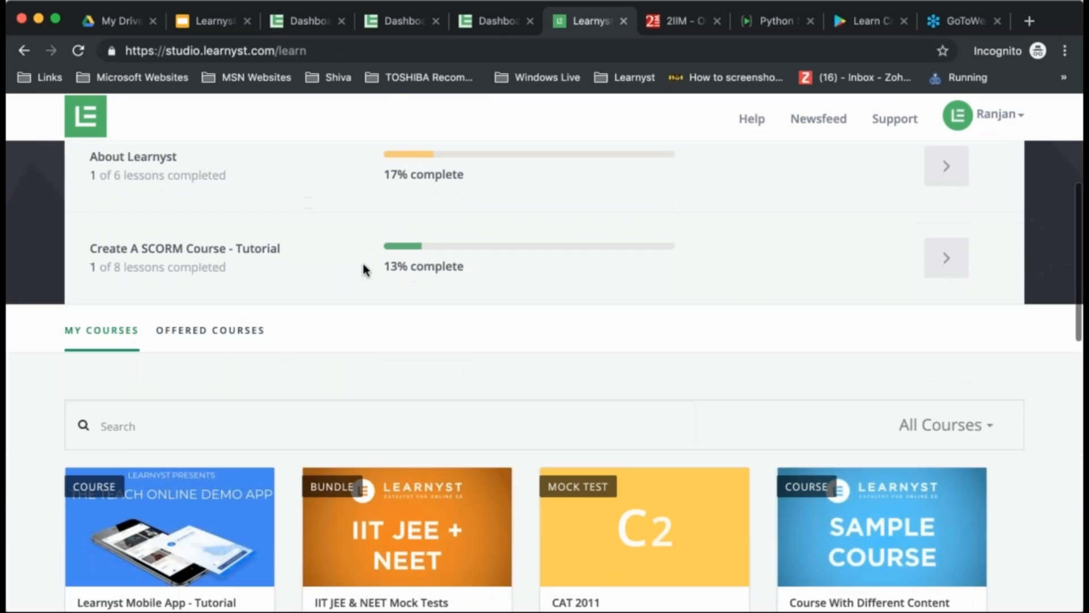
pyautogui.scroll(-3, 391, 335)
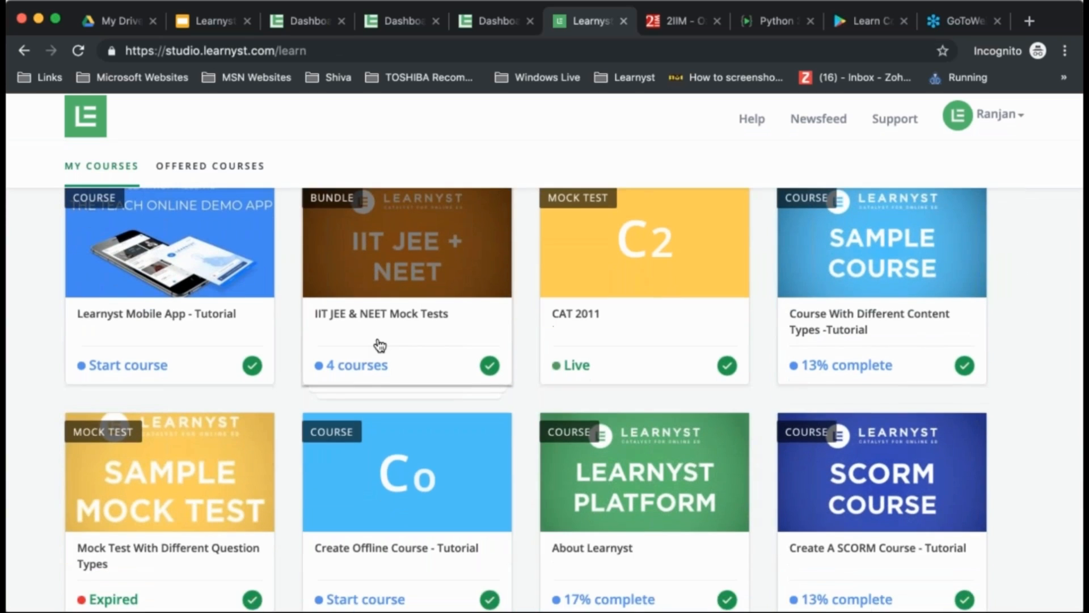
pyautogui.click(403, 327)
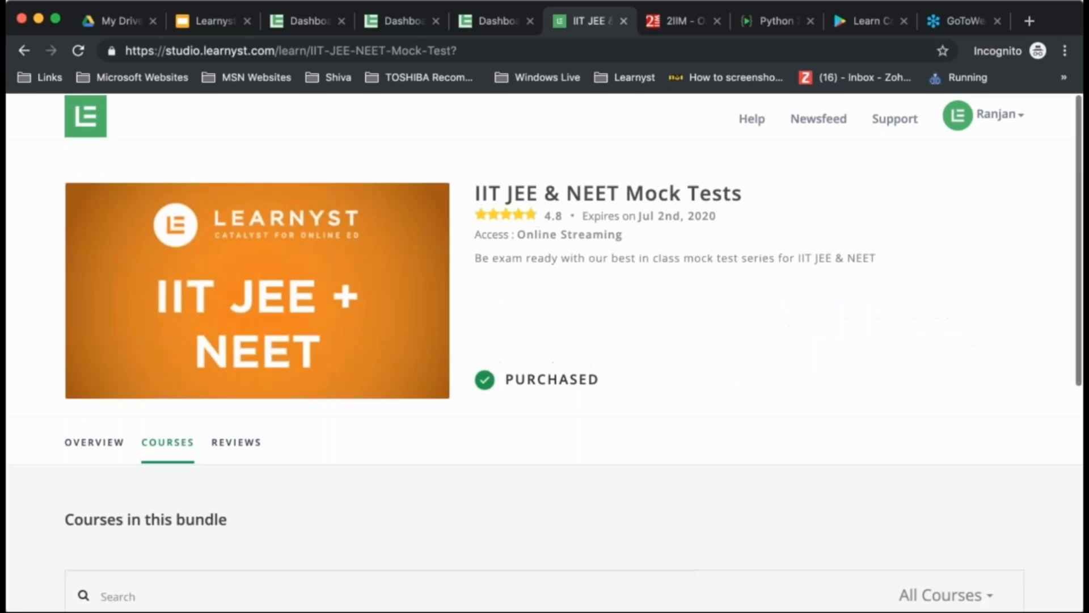
pyautogui.scroll(-7, 357, 422)
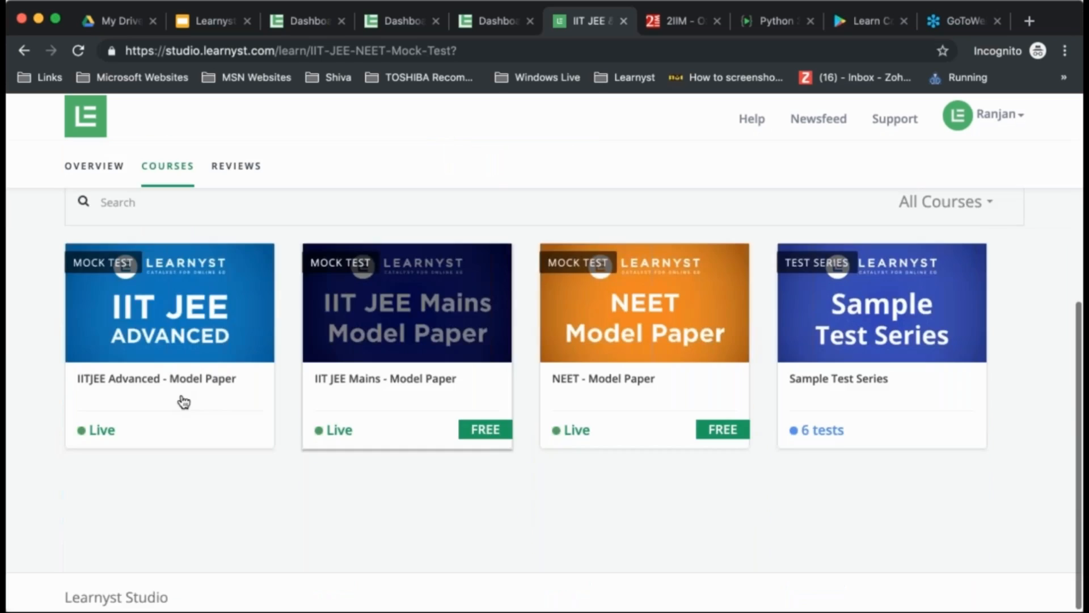
# - Open the IITJEE Advanced - Model Paper mock test and look over its overview page
pyautogui.click(184, 402)
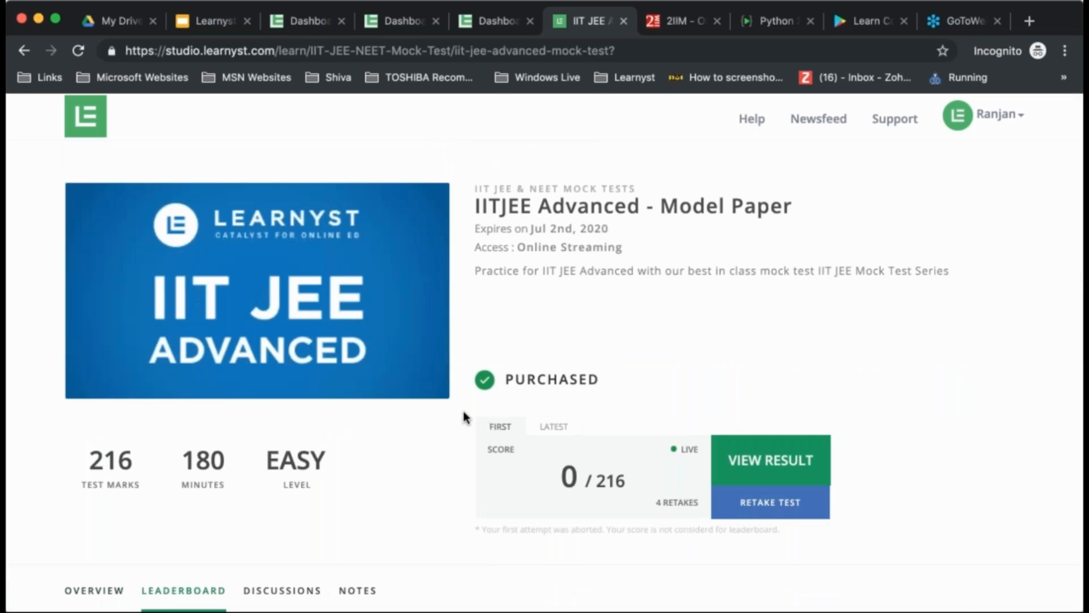
pyautogui.scroll(-2, 463, 412)
pyautogui.scroll(2, 463, 412)
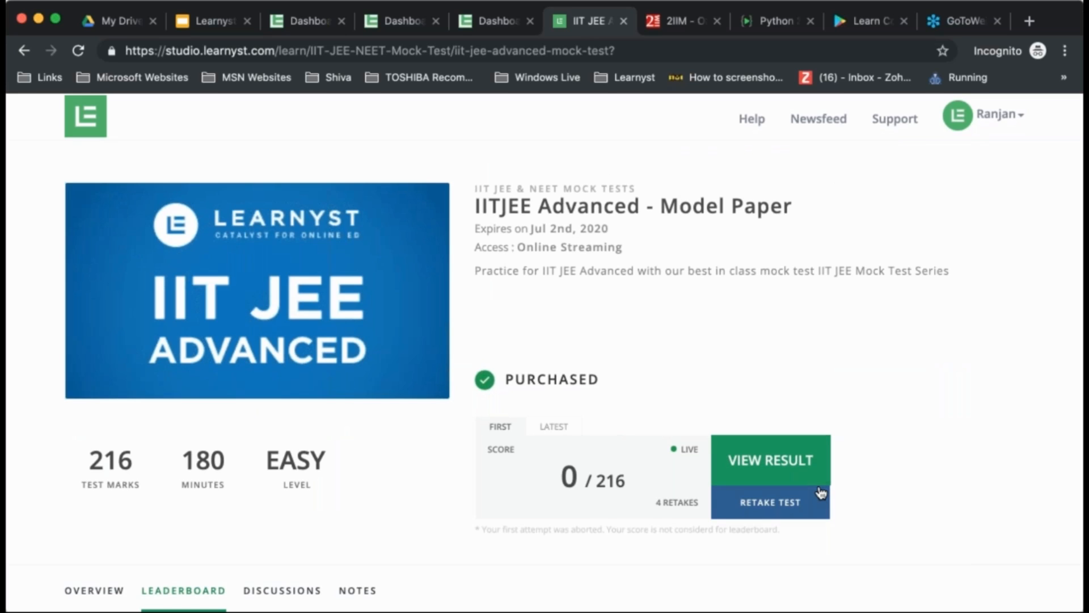
# - Choose to retake the IITJEE Advanced mock test and read through its instructions
pyautogui.scroll(-2, 821, 492)
pyautogui.click(793, 406)
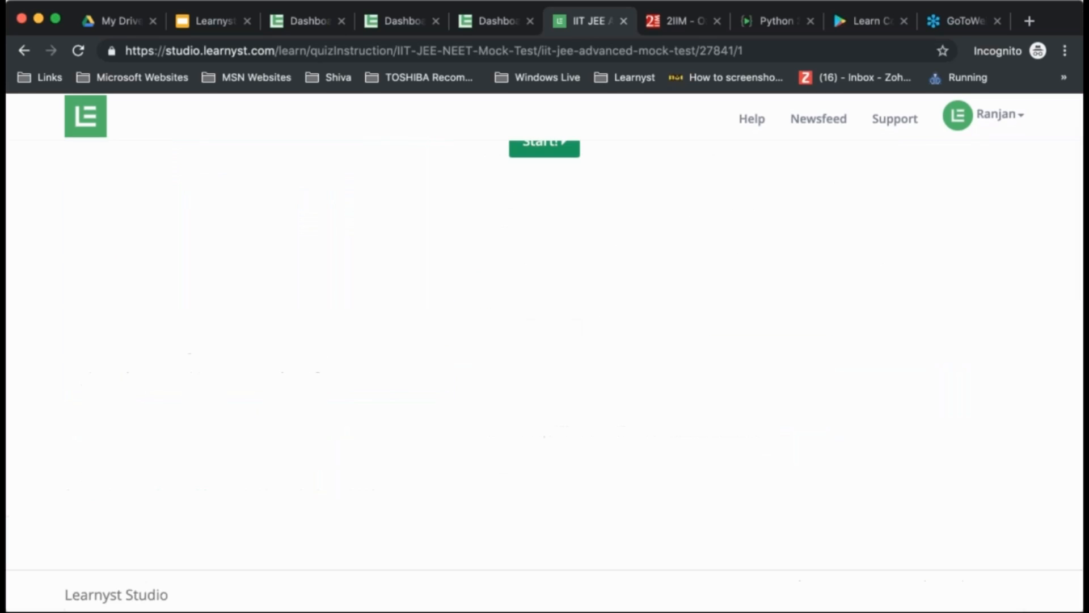
pyautogui.scroll(-5, 547, 521)
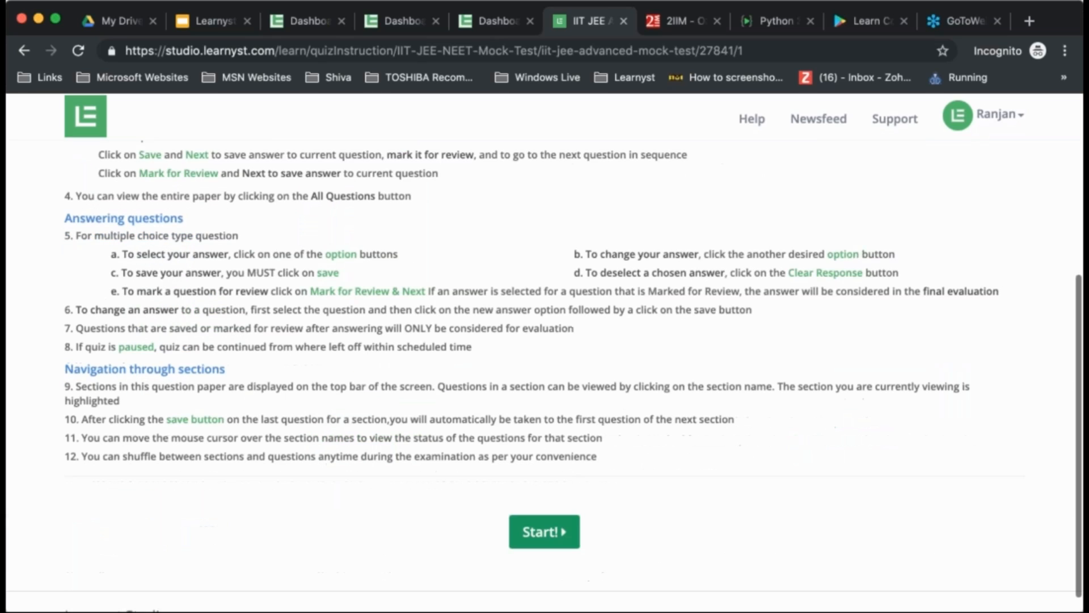
pyautogui.scroll(7, 545, 352)
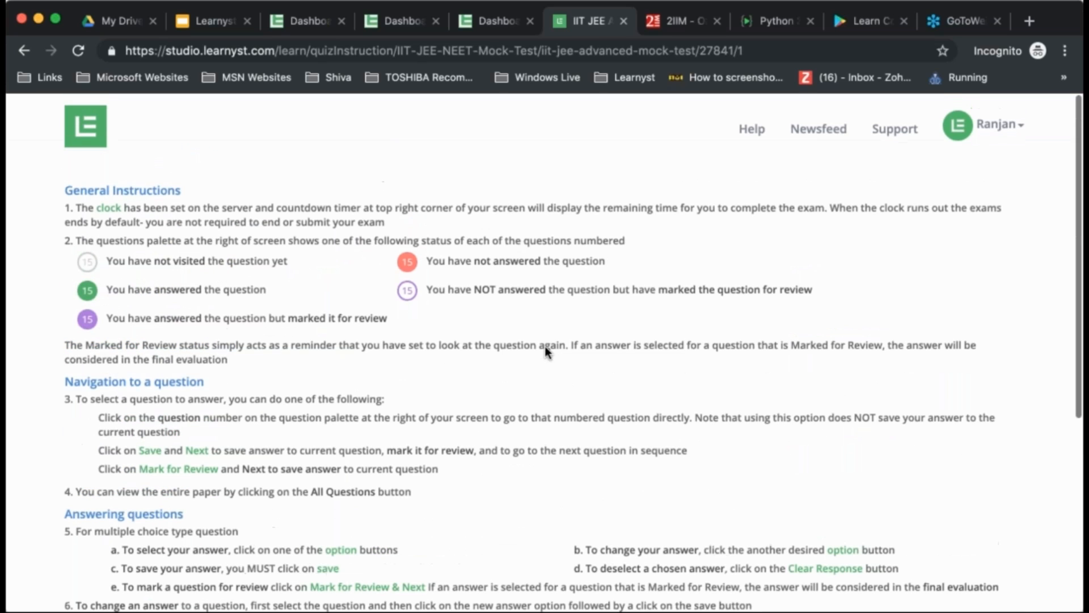
pyautogui.scroll(-5, 545, 351)
pyautogui.scroll(-3, 544, 397)
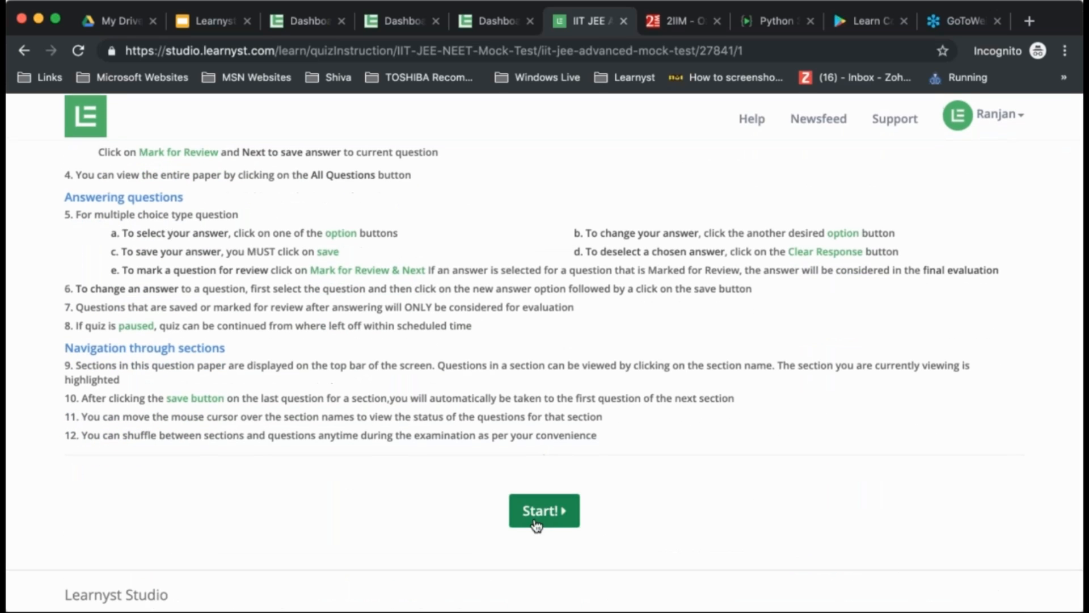
# - Start the mock test, answer question 1 of Part A Mathematics with 3, and save it to move to question 2
pyautogui.click(544, 509)
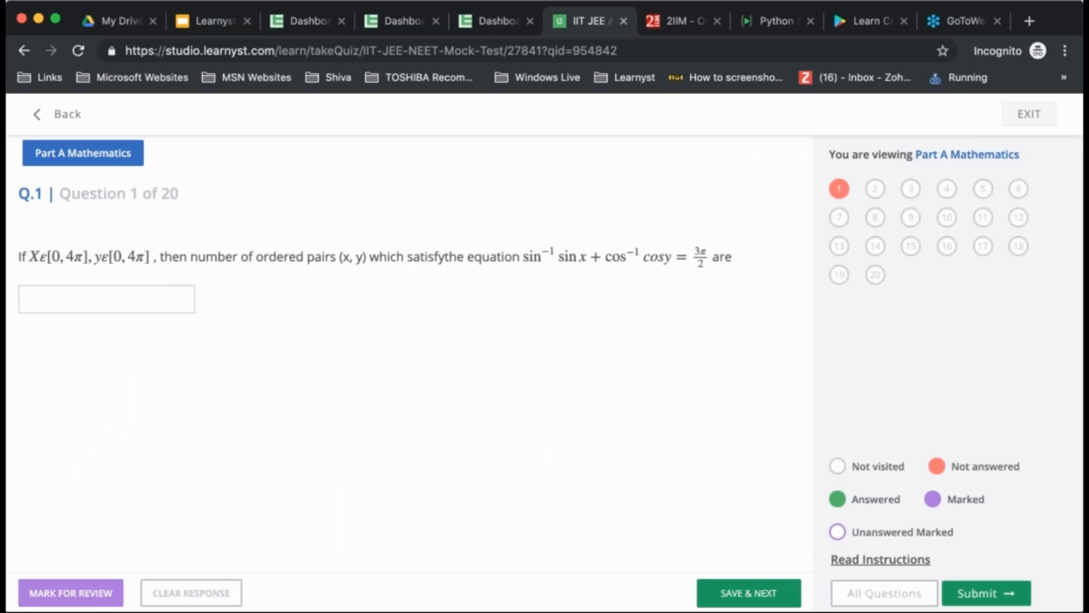
pyautogui.click(74, 294)
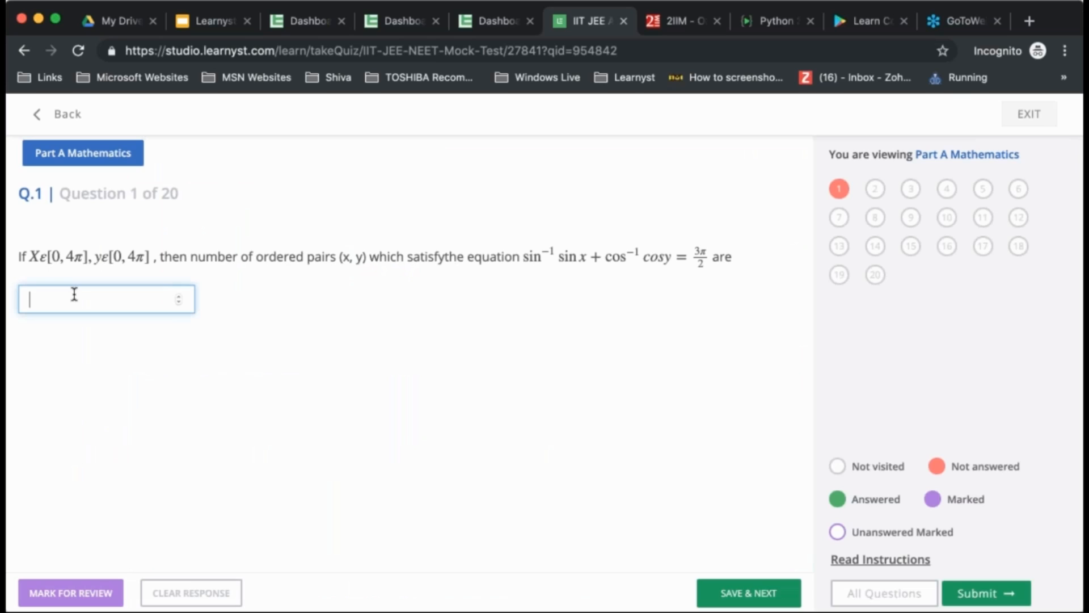
pyautogui.write('3')
pyautogui.click(746, 592)
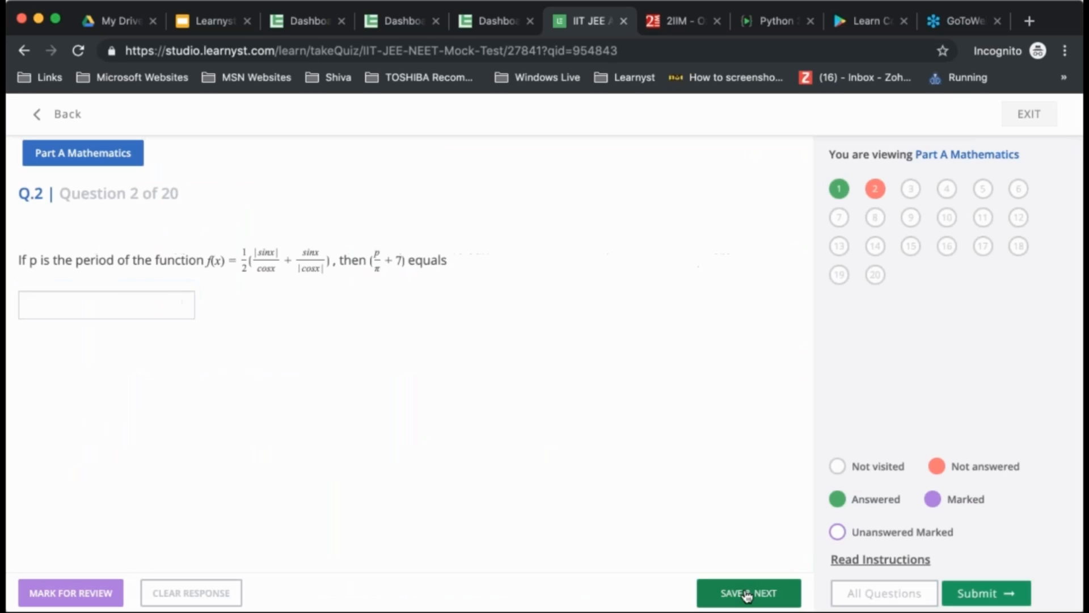
# - Answer Part A Mathematics question 2 with 4 and question 3 with 34, saving each answer
pyautogui.click(117, 306)
pyautogui.write('4')
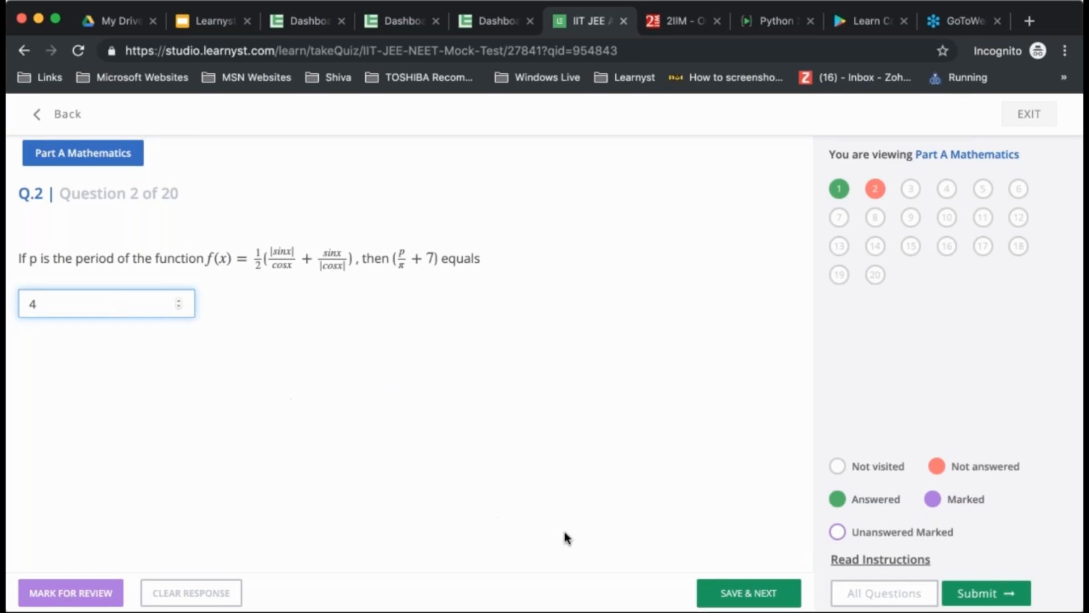
pyautogui.click(754, 590)
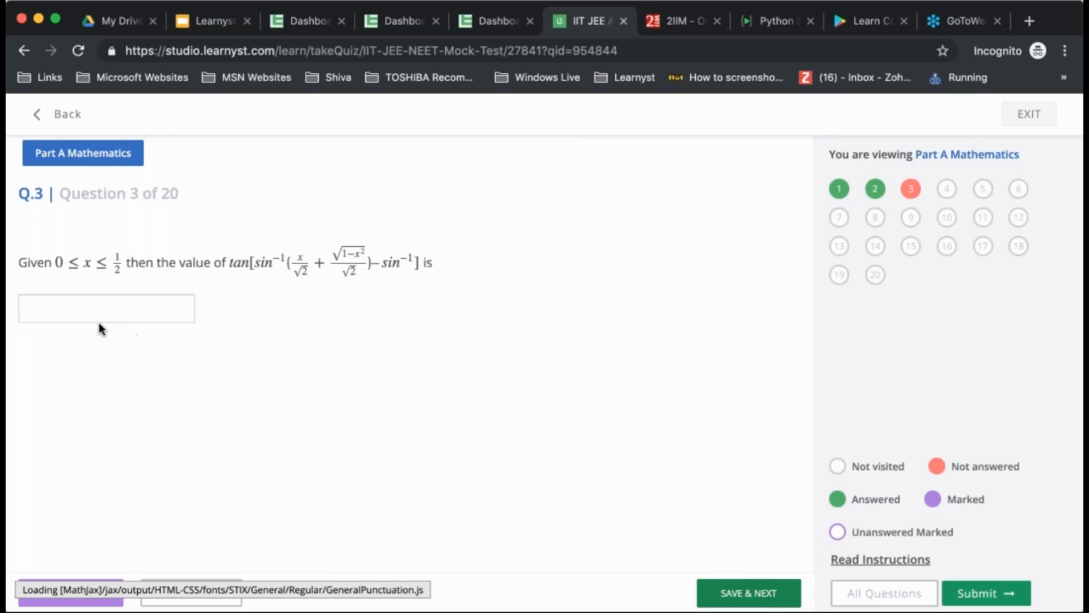
pyautogui.click(91, 311)
pyautogui.write('34')
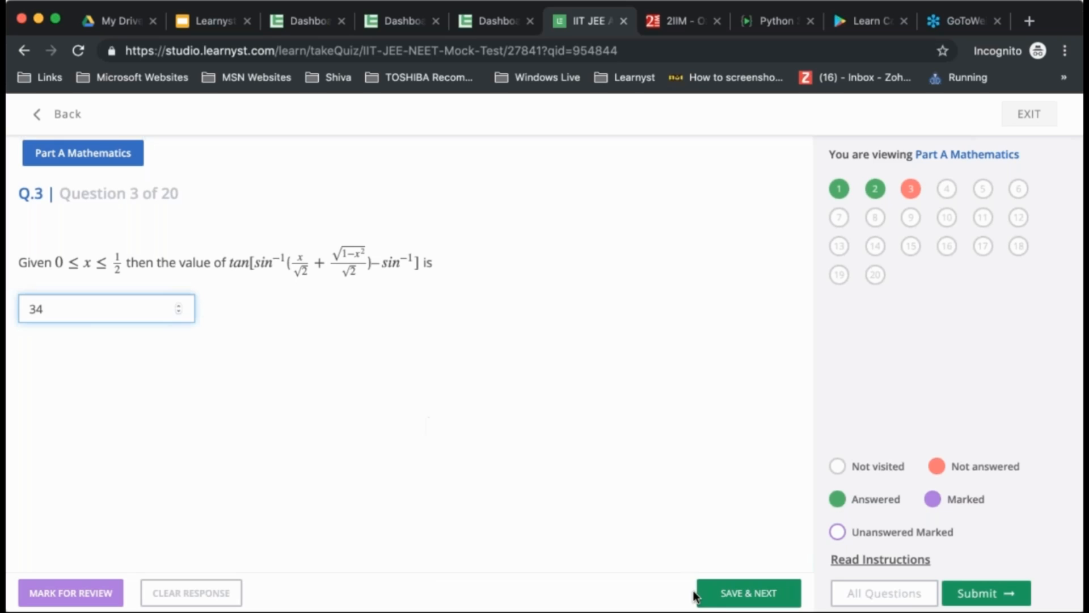
pyautogui.click(720, 603)
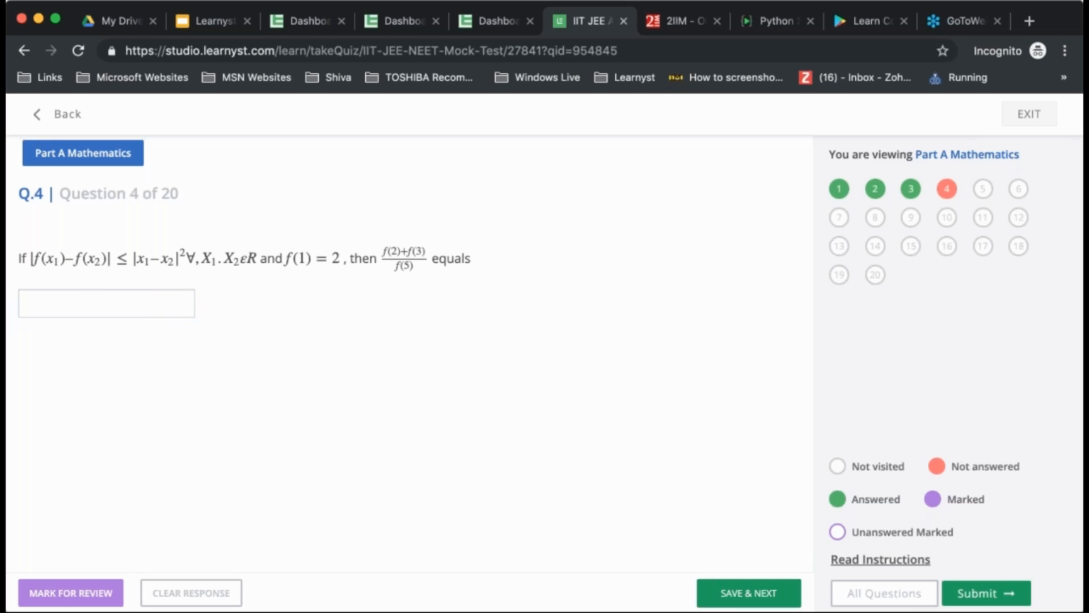
# - Answer Mathematics question 4 with 23 and question 5 with 3, saving each answer
pyautogui.click(97, 308)
pyautogui.write('23')
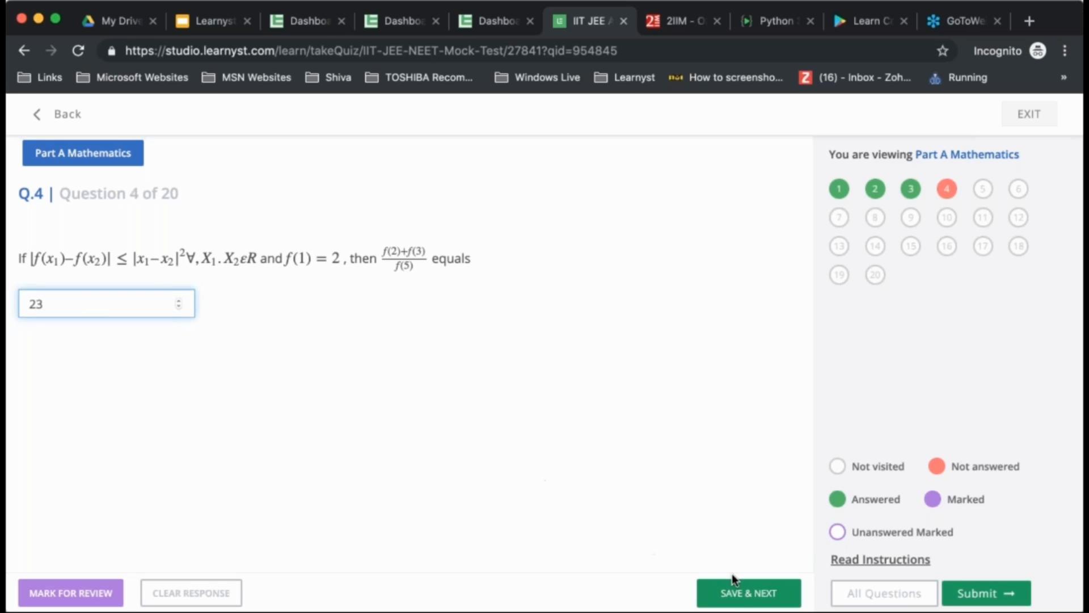
pyautogui.click(743, 593)
pyautogui.click(93, 311)
pyautogui.write('3')
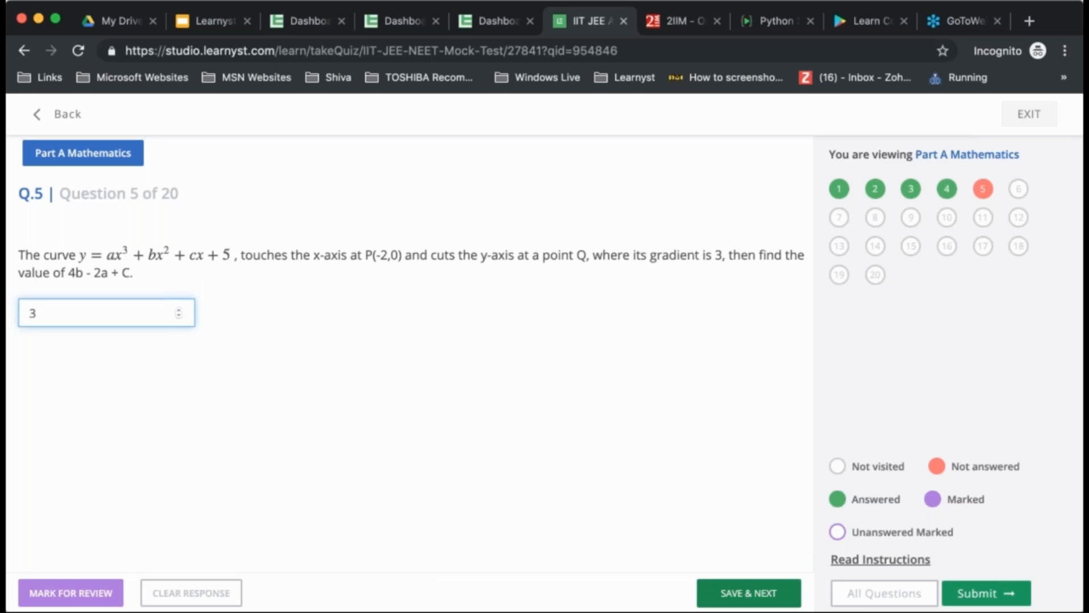
pyautogui.click(749, 593)
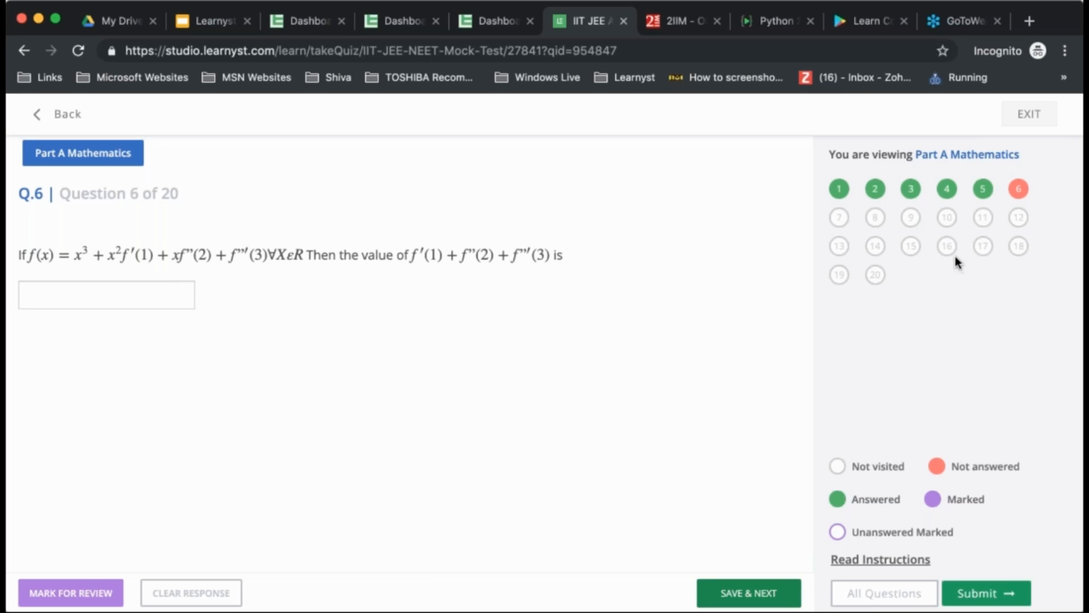
# - Jump to Mathematics question 16 and save an answer, then choose option B for question 17 and mark it for review
pyautogui.click(944, 248)
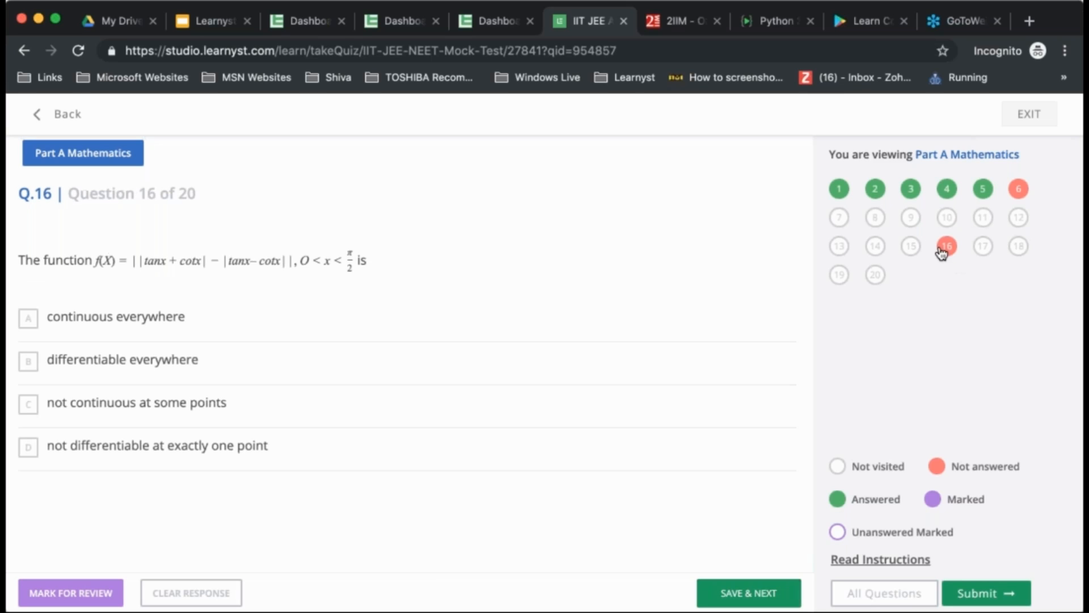
pyautogui.click(731, 593)
pyautogui.click(61, 396)
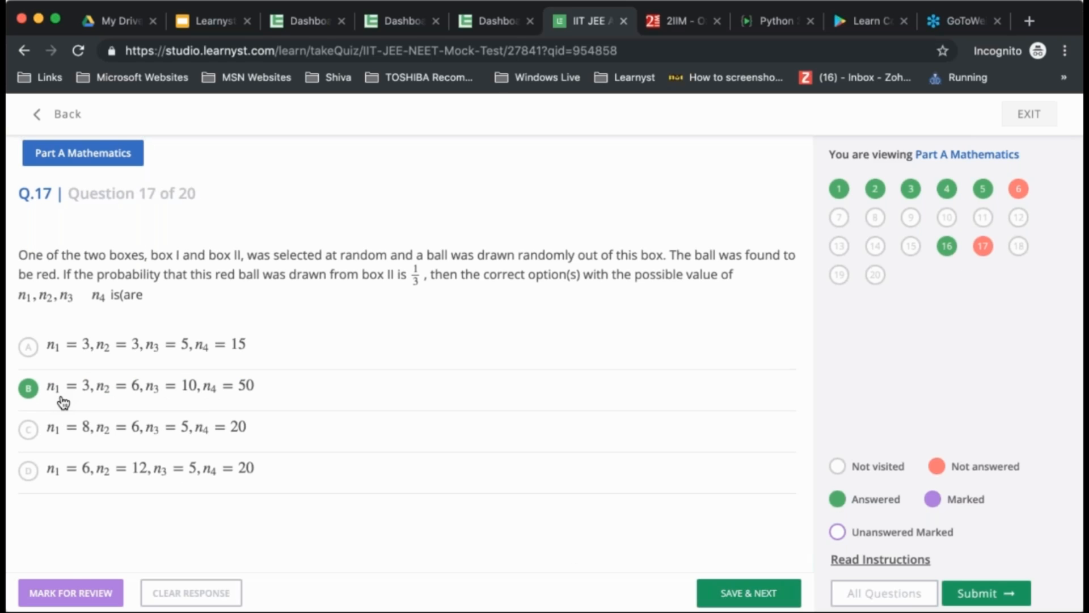
pyautogui.click(72, 585)
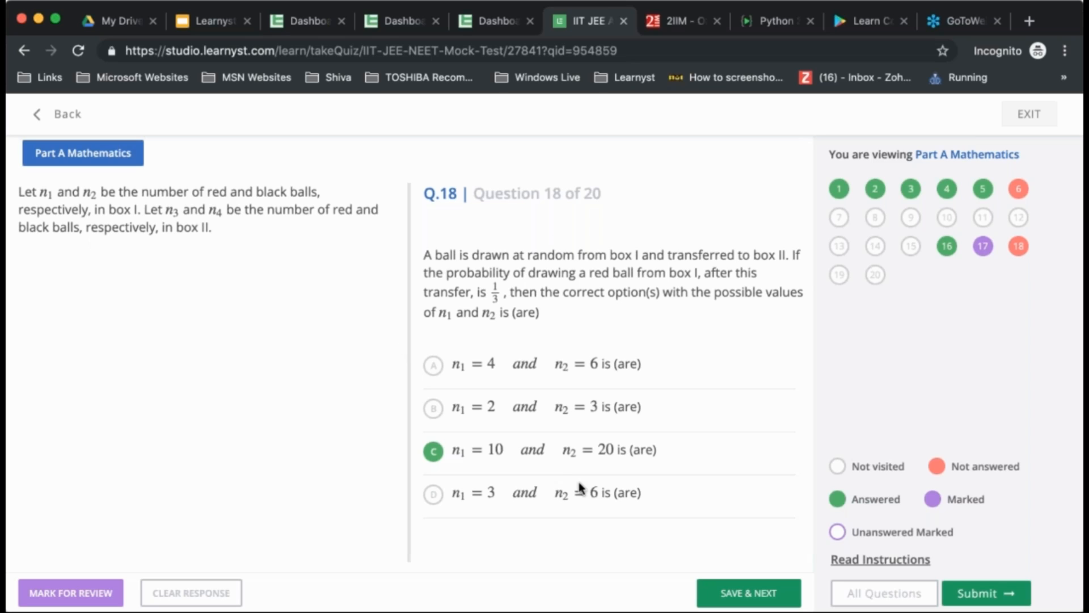
# - Save option C for Mathematics questions 18 and 19, and submit the Part A Mathematics section
pyautogui.click(760, 592)
pyautogui.click(450, 396)
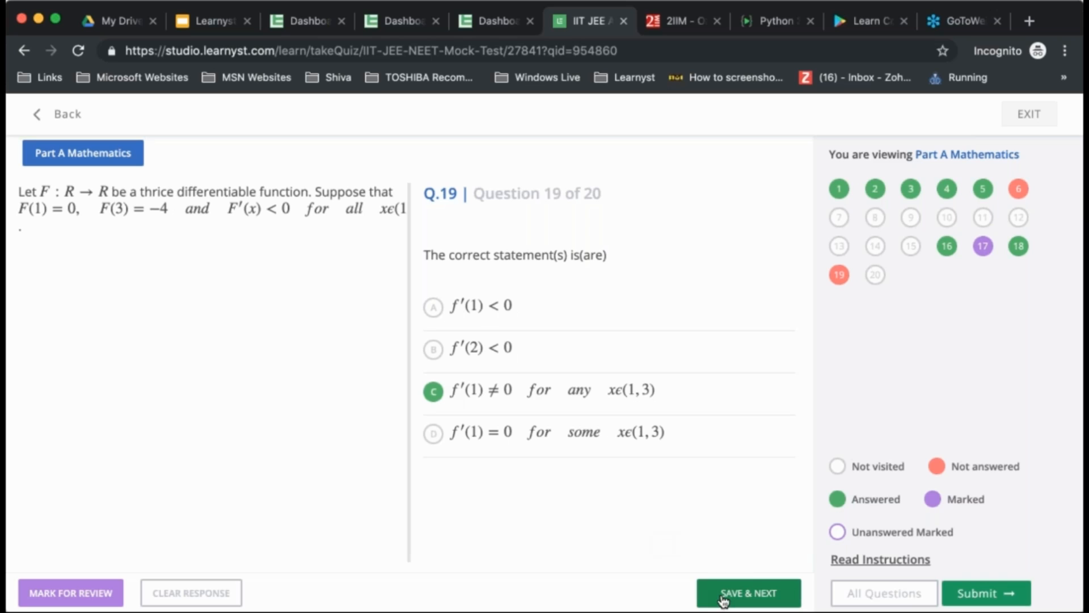
pyautogui.click(728, 597)
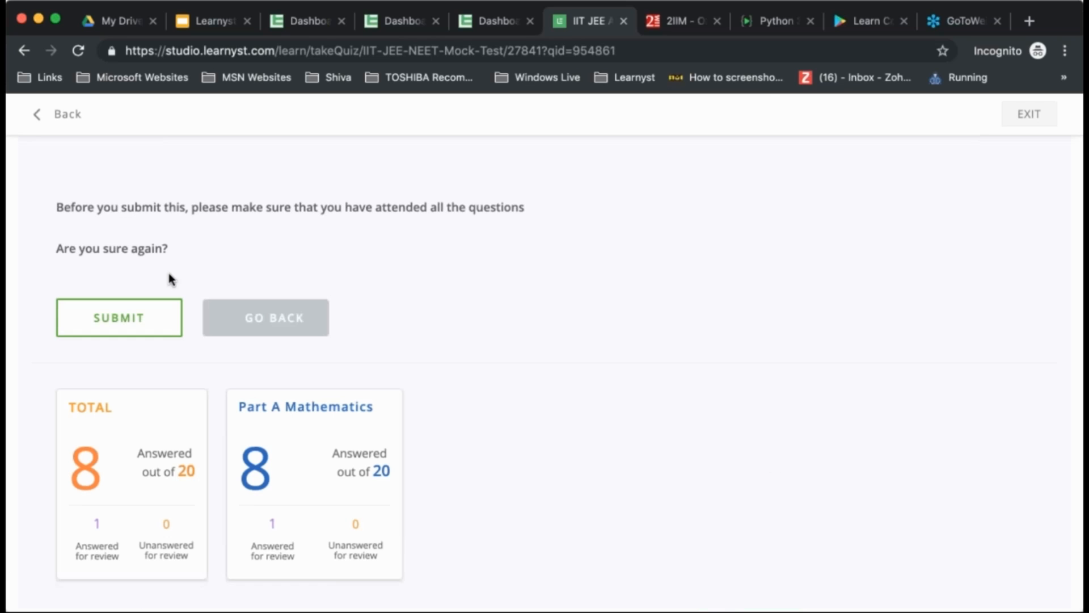
pyautogui.click(144, 323)
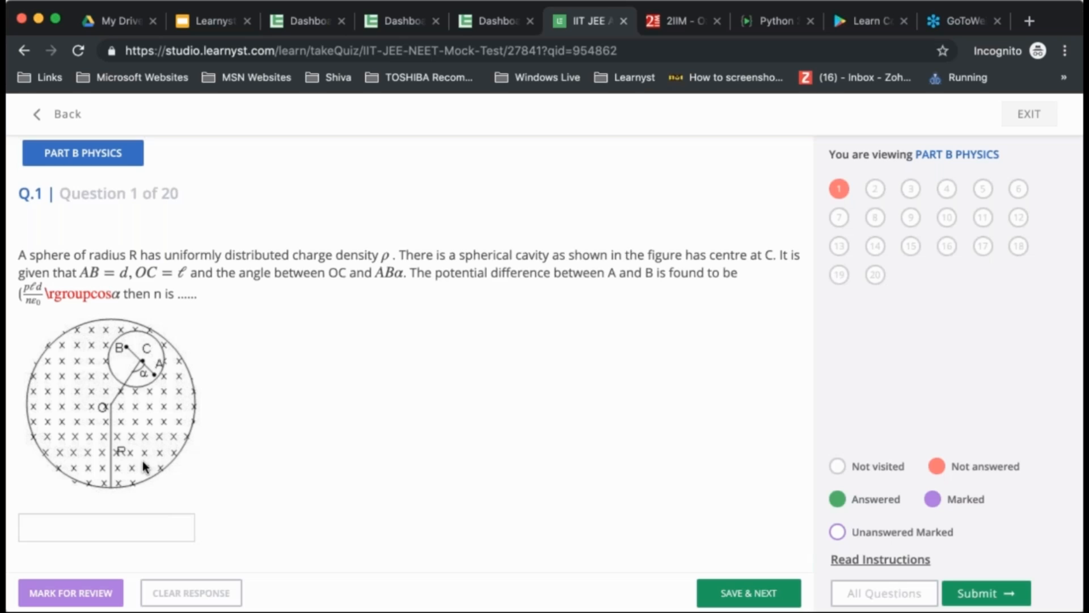
# - Answer Part B Physics questions 1, 2 and 3 with 34, 44 and 8, saving each answer
pyautogui.scroll(-1, 145, 467)
pyautogui.click(66, 474)
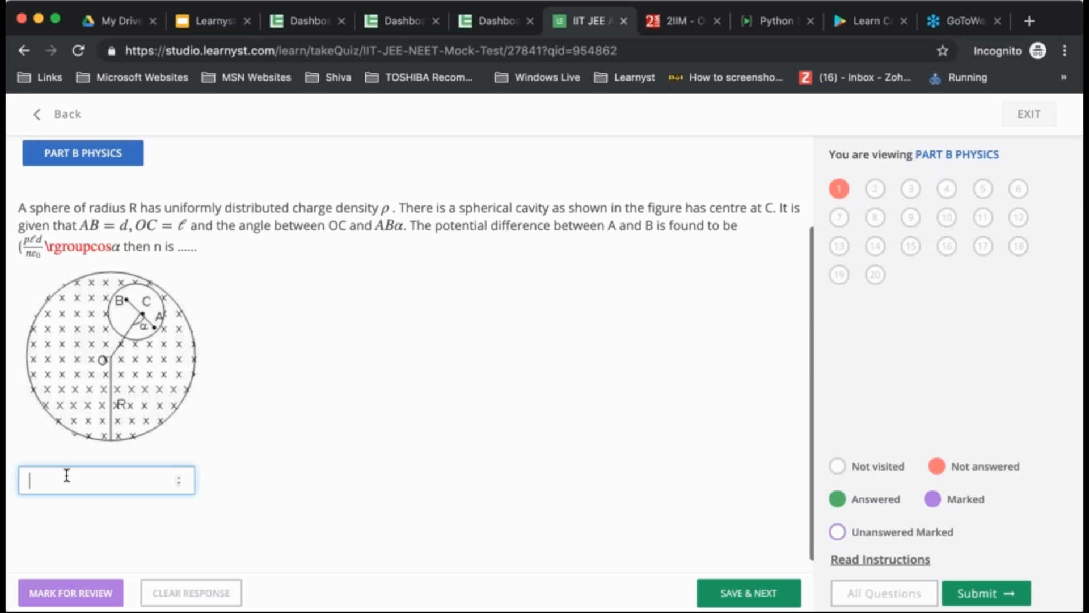
pyautogui.write('34')
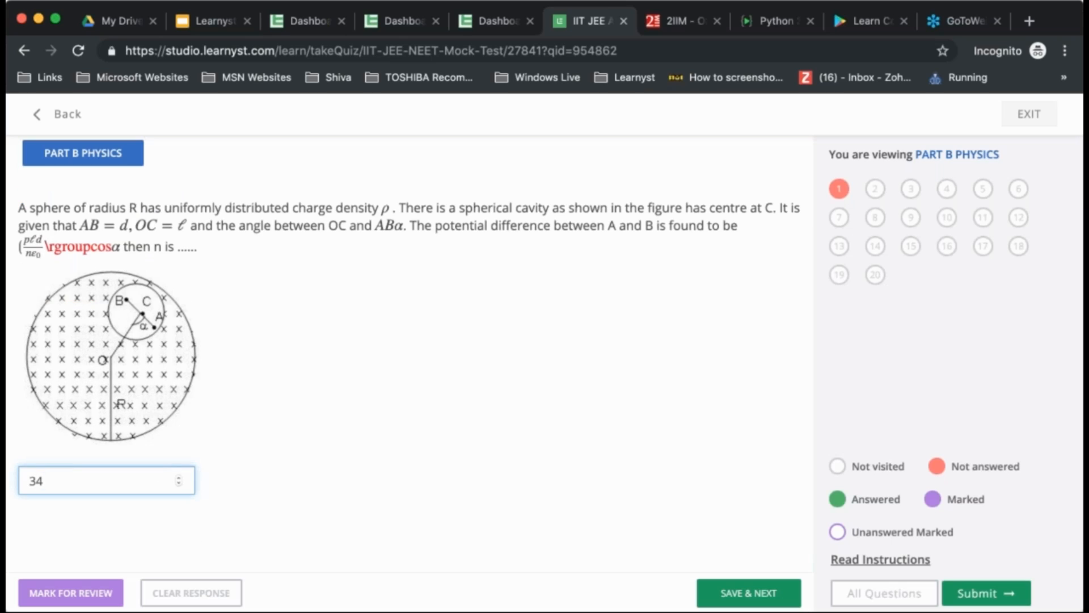
pyautogui.click(730, 593)
pyautogui.click(156, 482)
pyautogui.write('44')
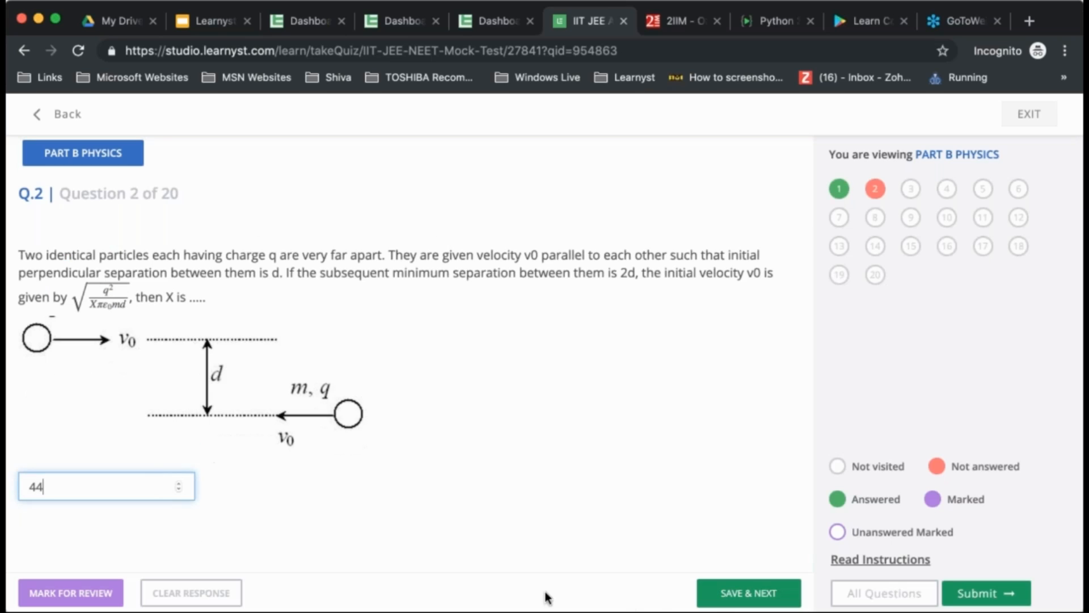
pyautogui.click(704, 596)
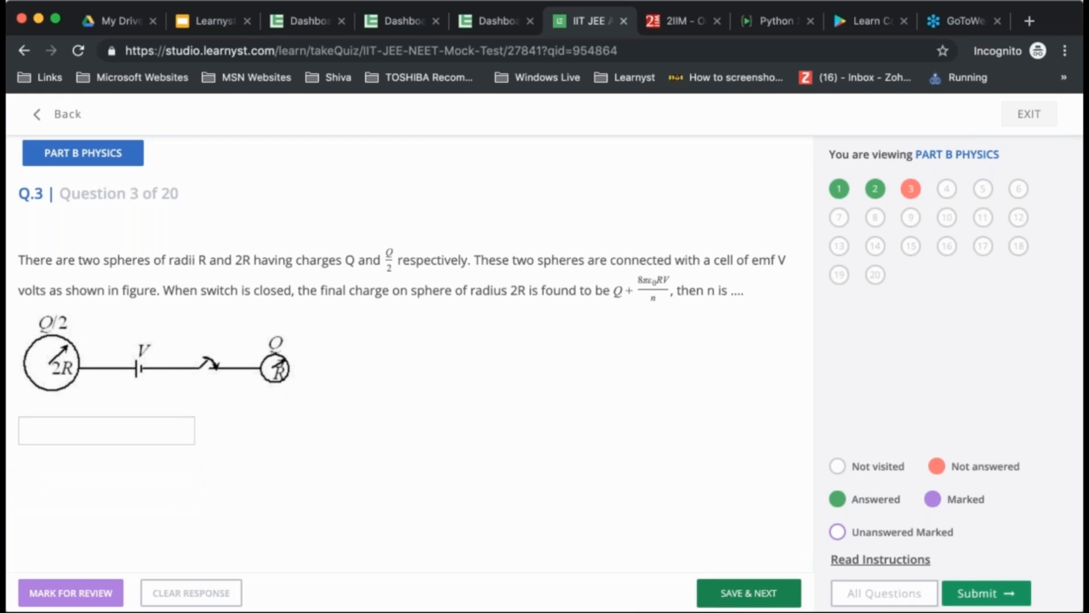
pyautogui.click(183, 430)
pyautogui.write('8')
pyautogui.click(749, 592)
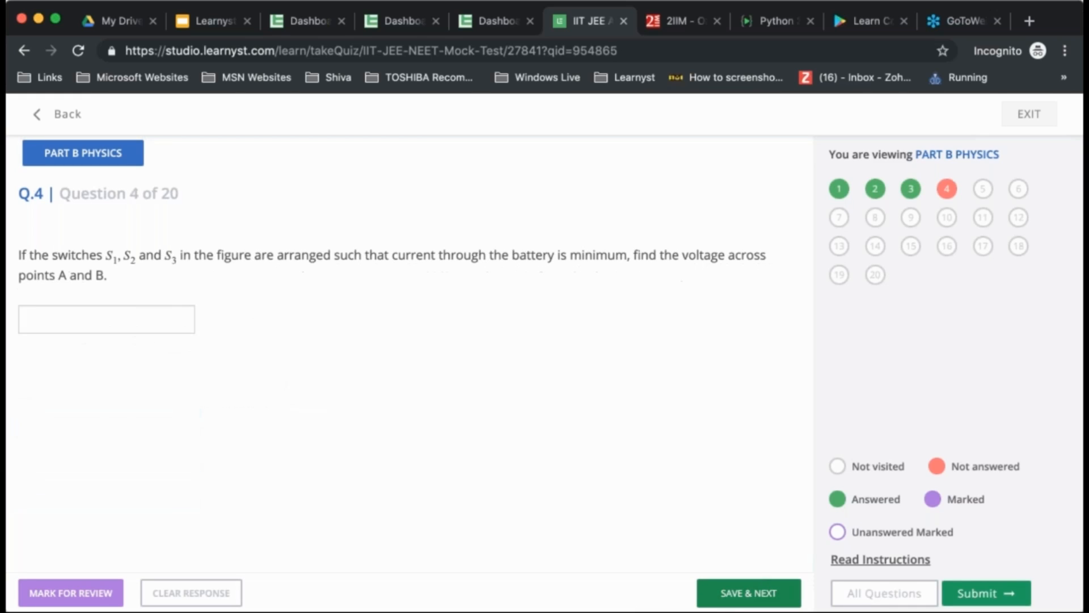
# - Jump to Physics question 20, save option C (NA1) as its answer, and submit the Part B Physics section
pyautogui.click(875, 275)
pyautogui.click(457, 457)
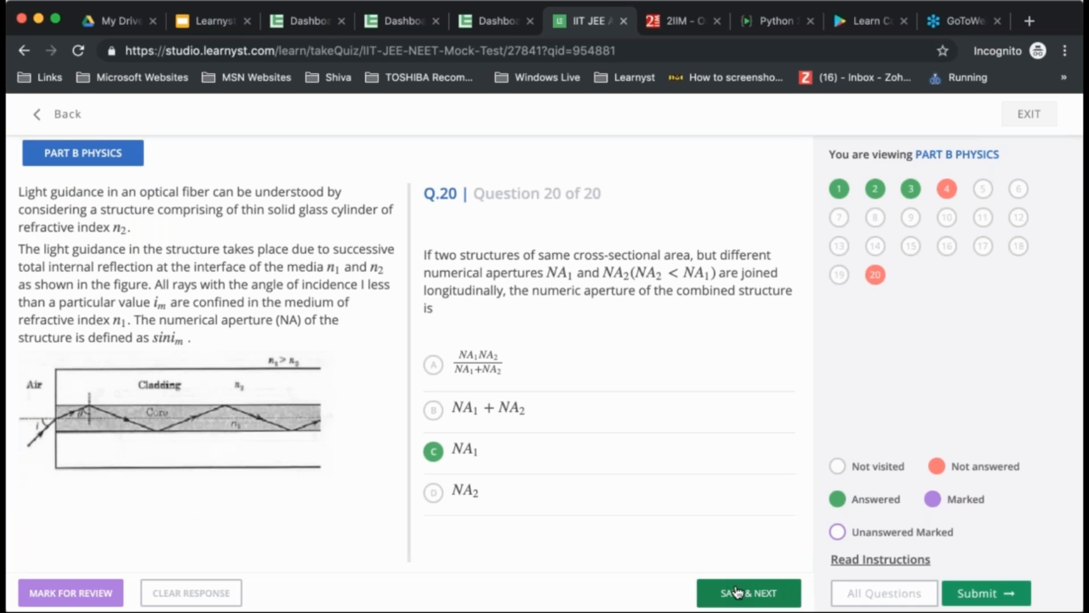
pyautogui.click(717, 591)
pyautogui.click(485, 393)
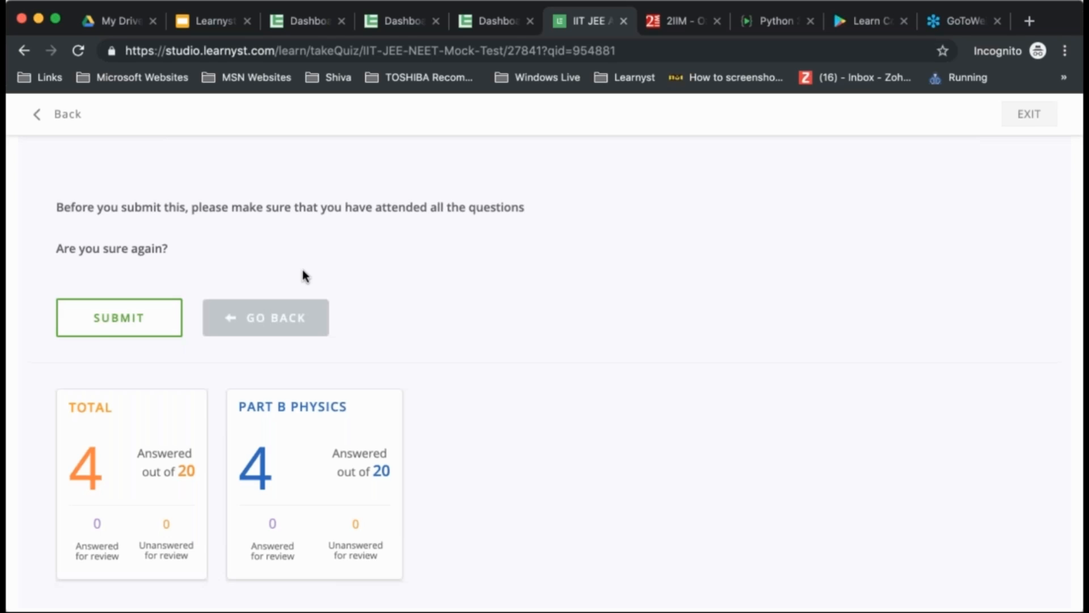
pyautogui.click(93, 328)
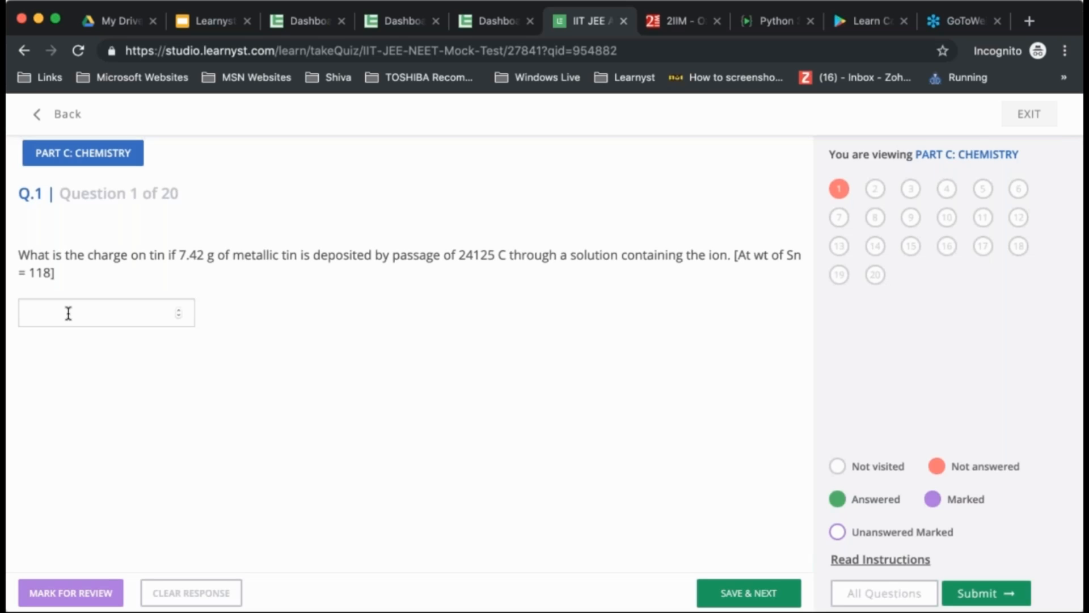
# - Answer Part C Chemistry question 1, on the charge on tin, with 3 and save it
pyautogui.click(68, 313)
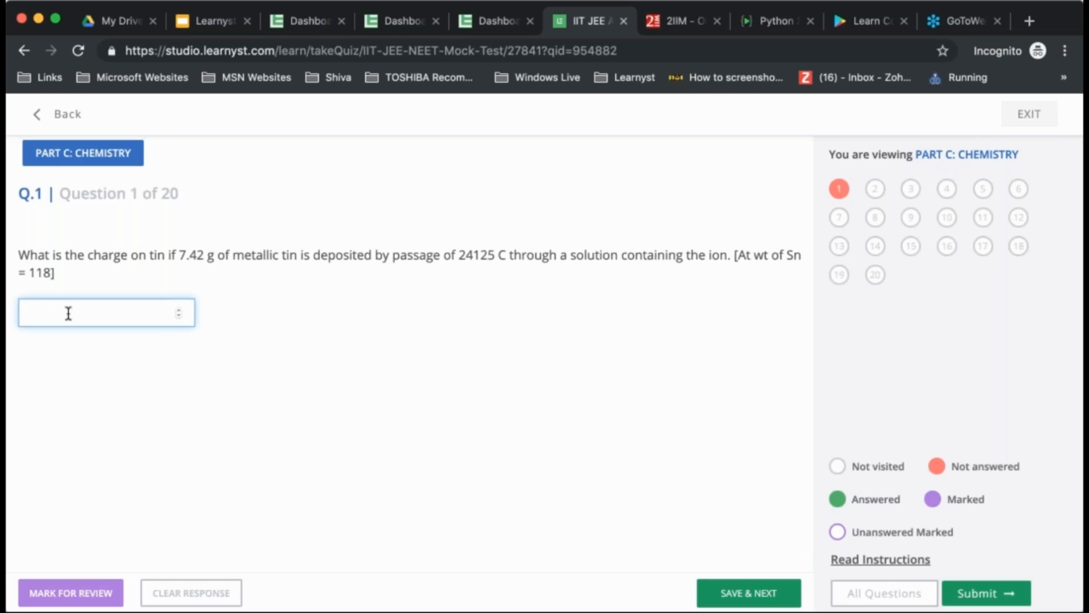
pyautogui.write('3')
pyautogui.click(762, 596)
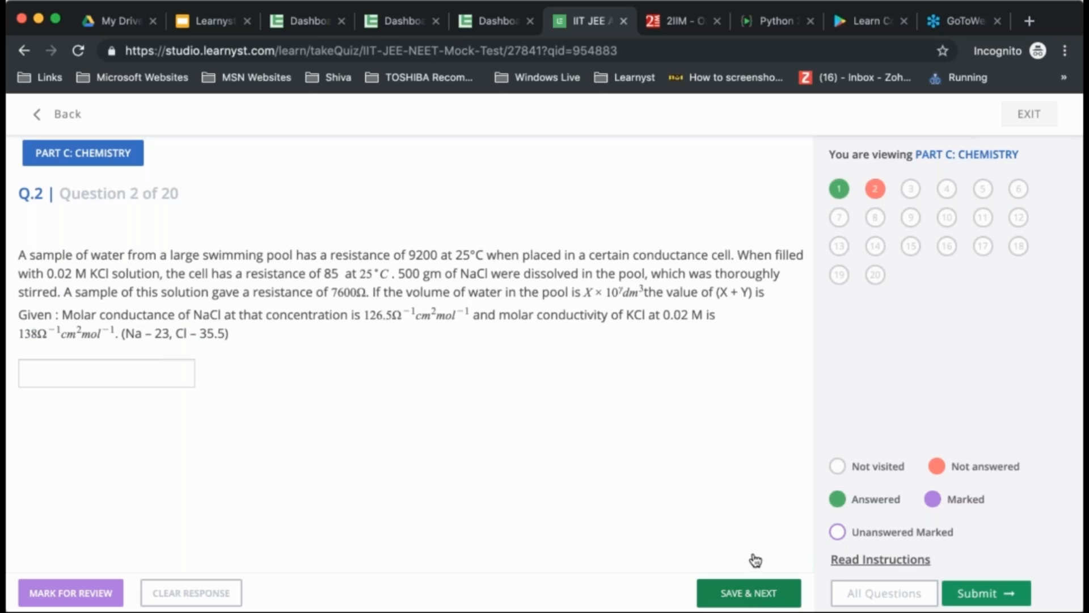
# - Jump to Chemistry question 14, save option C as its answer, and save an answer for question 15
pyautogui.click(875, 246)
pyautogui.click(153, 403)
pyautogui.click(755, 593)
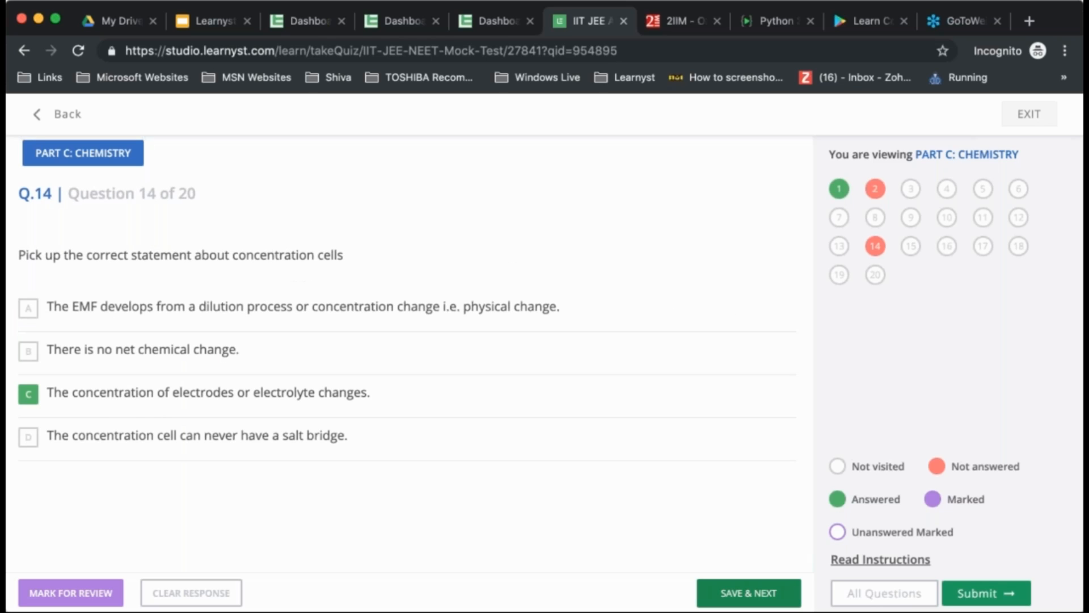
pyautogui.click(442, 423)
pyautogui.click(732, 583)
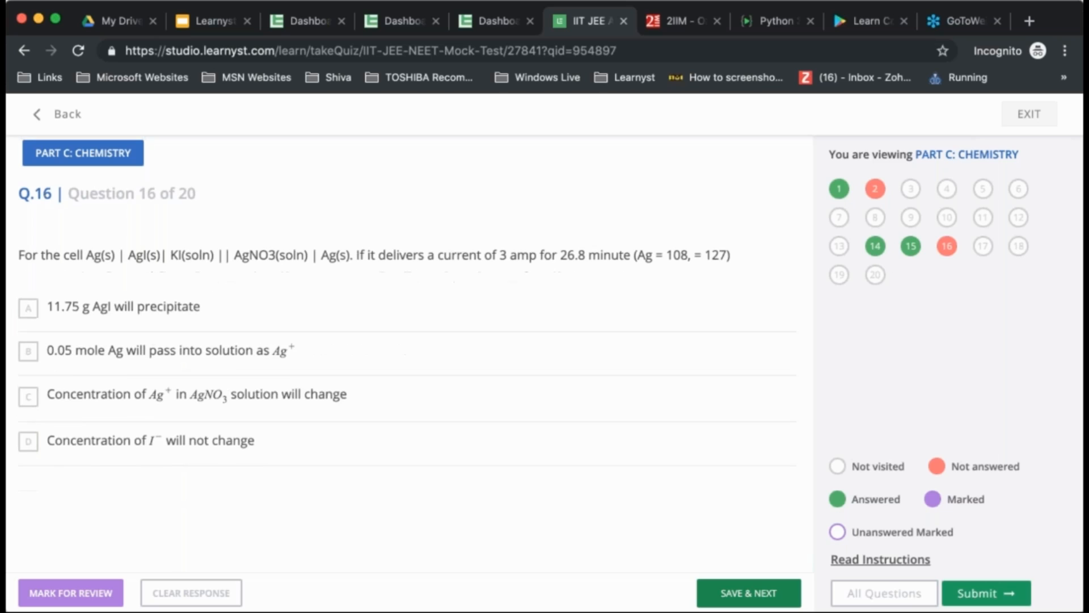
# - Submit the Part C Chemistry section to finish the mock test and open its result page
pyautogui.click(987, 593)
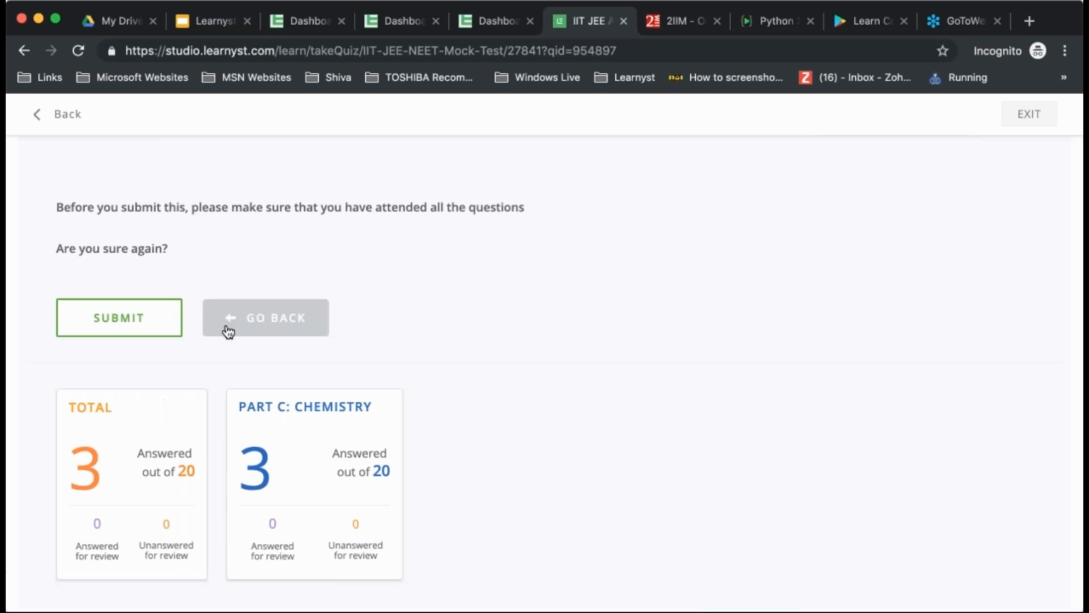
pyautogui.click(133, 320)
pyautogui.click(541, 410)
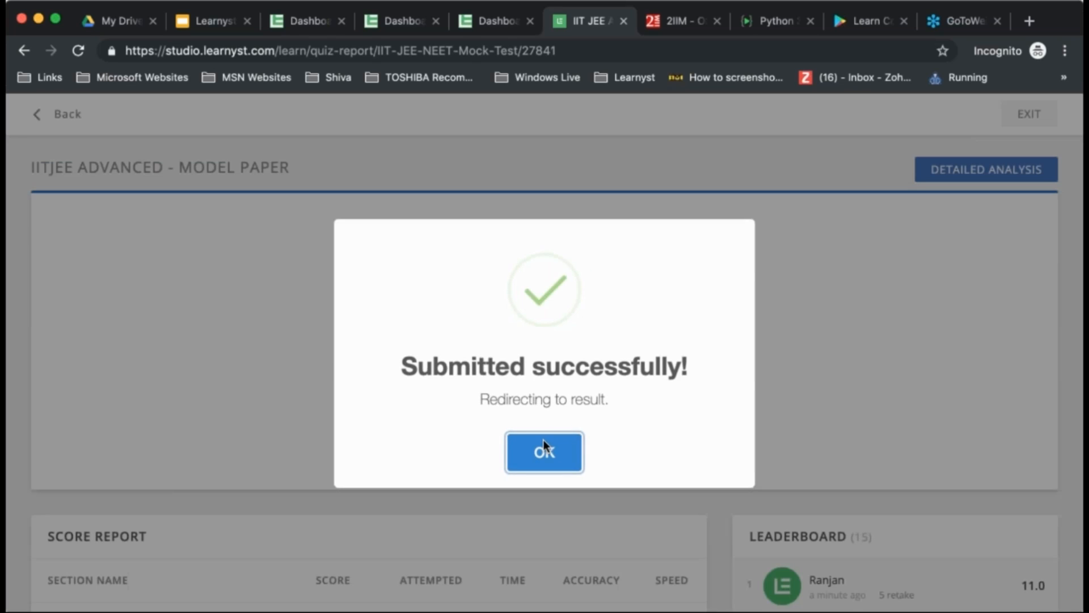
pyautogui.click(543, 439)
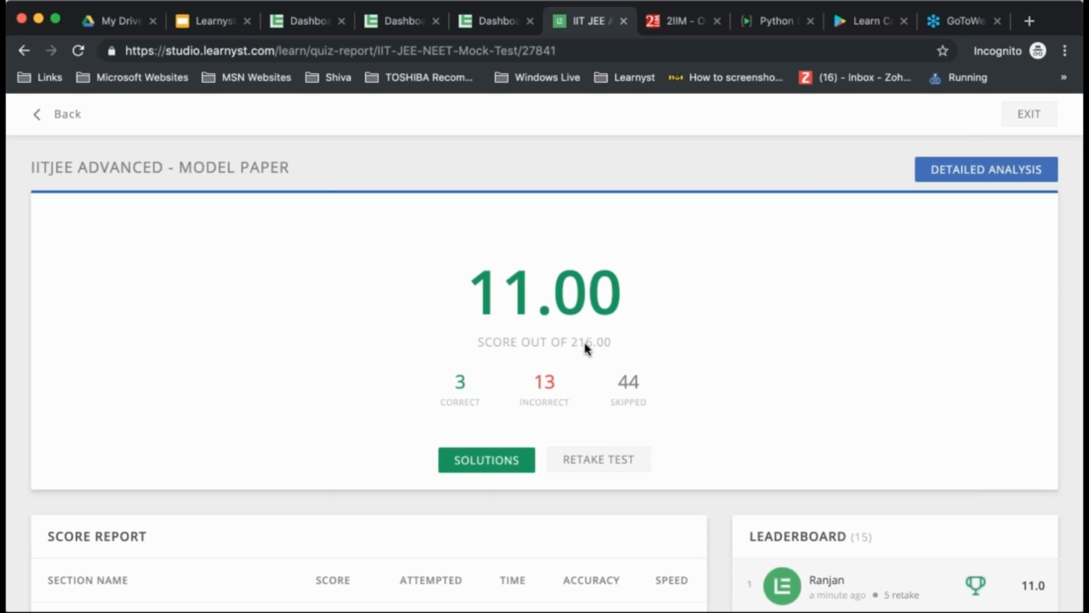
# - Examine the test report's score table, leaderboard, answer distribution, Mathematics topic analysis and comparison with the average and topper
pyautogui.scroll(-3, 606, 345)
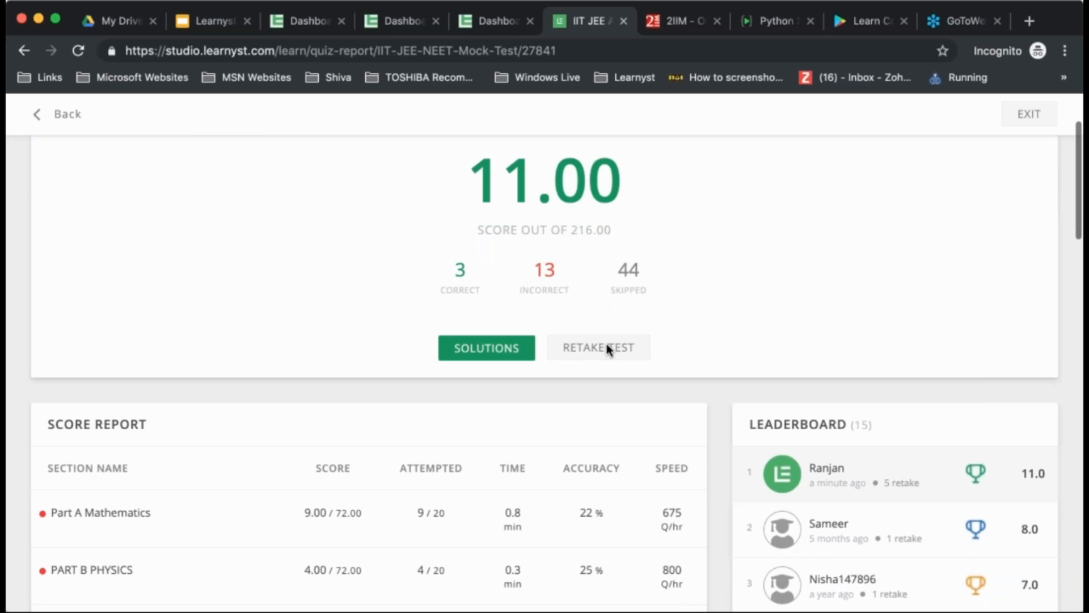
pyautogui.scroll(-2, 606, 348)
pyautogui.scroll(-3, 176, 419)
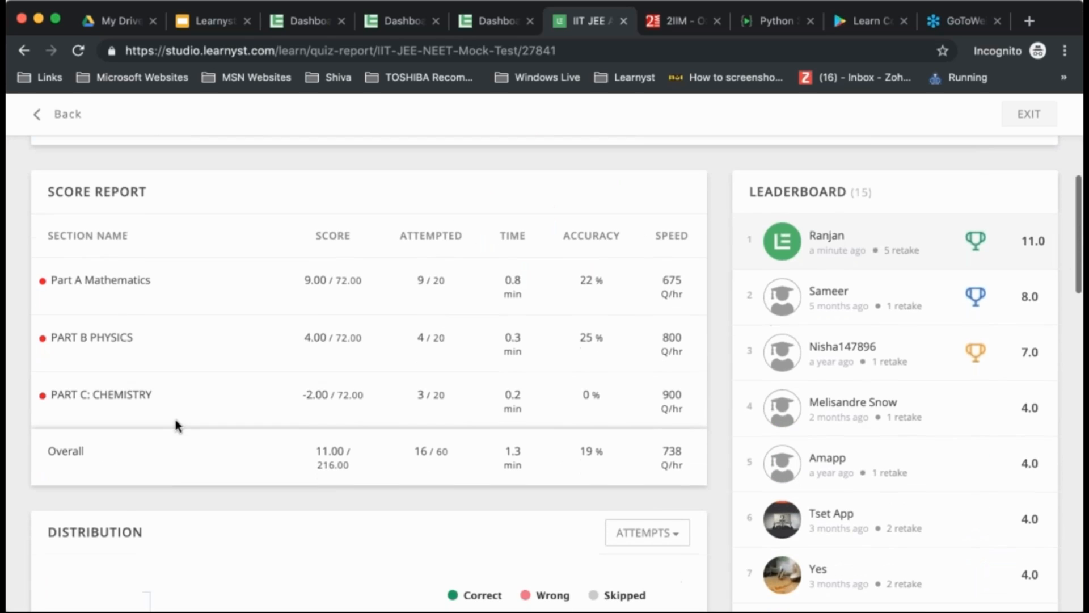
pyautogui.scroll(-1, 176, 420)
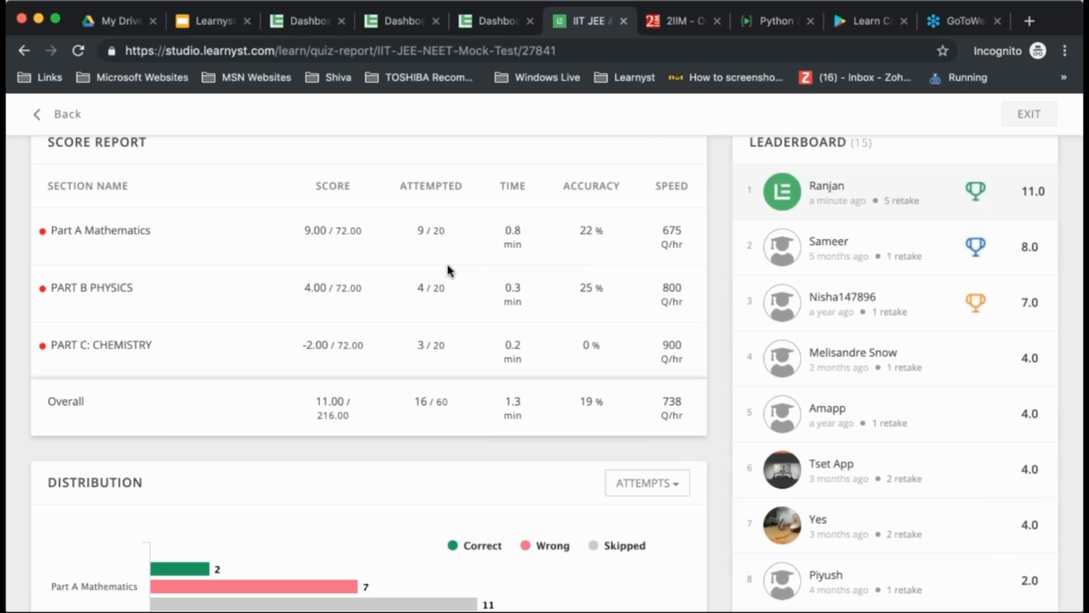
pyautogui.scroll(-8, 447, 264)
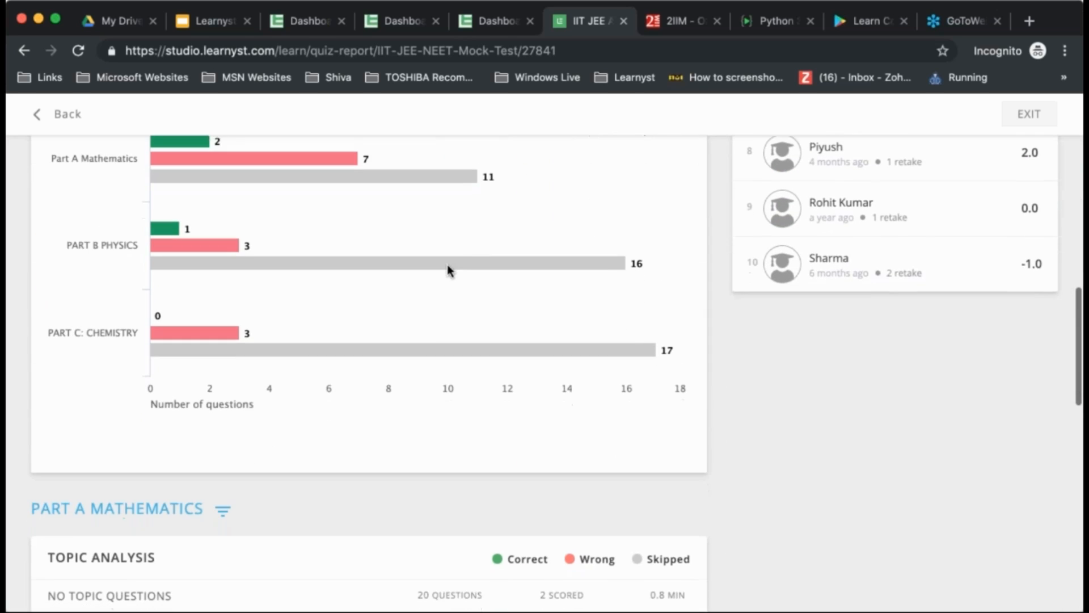
pyautogui.scroll(-8, 447, 265)
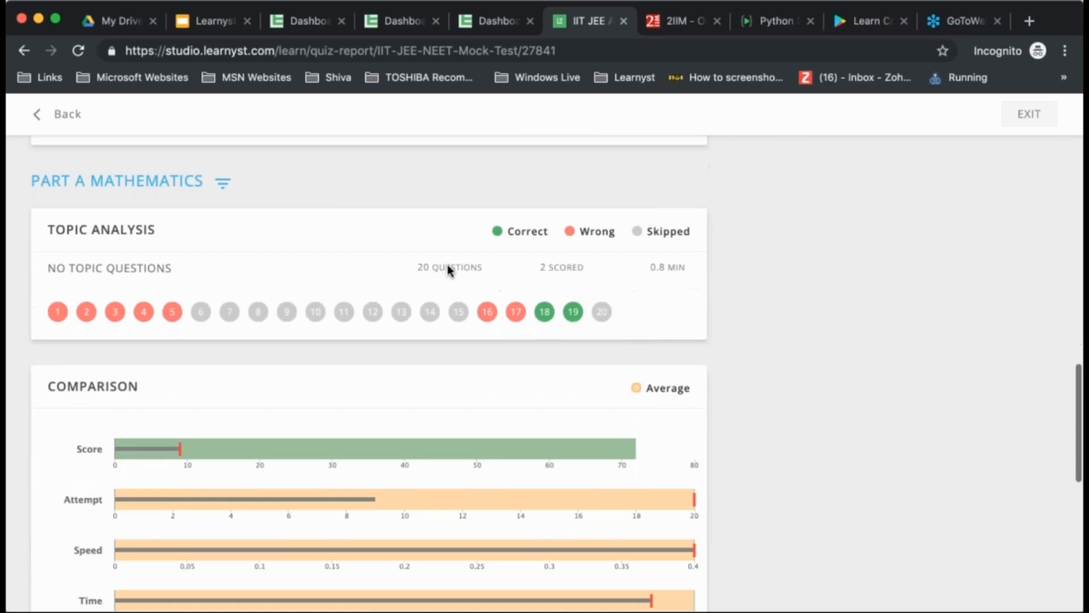
pyautogui.scroll(-1, 226, 323)
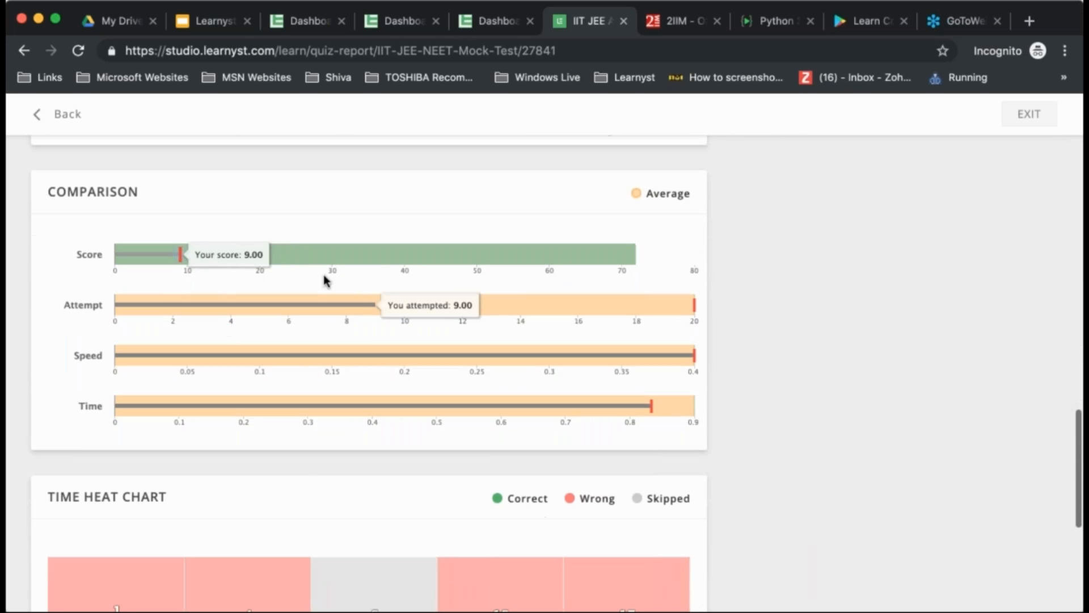
pyautogui.moveTo(179, 358)
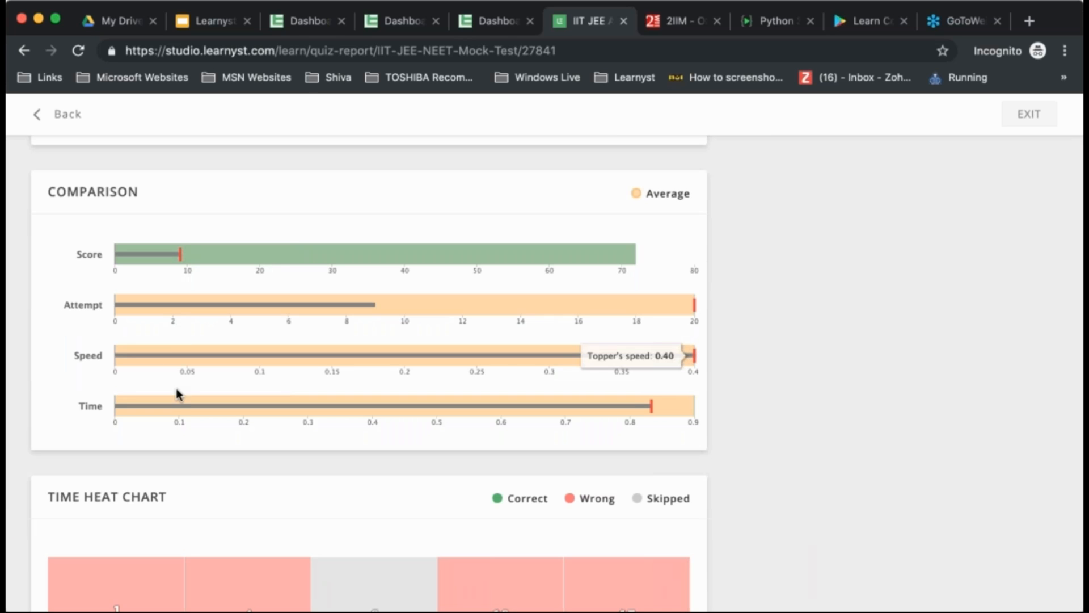
# - Examine the test report's time heat chart with its per-question details, and review the section scores and the full leaderboard
pyautogui.moveTo(172, 413)
pyautogui.scroll(-4, 172, 410)
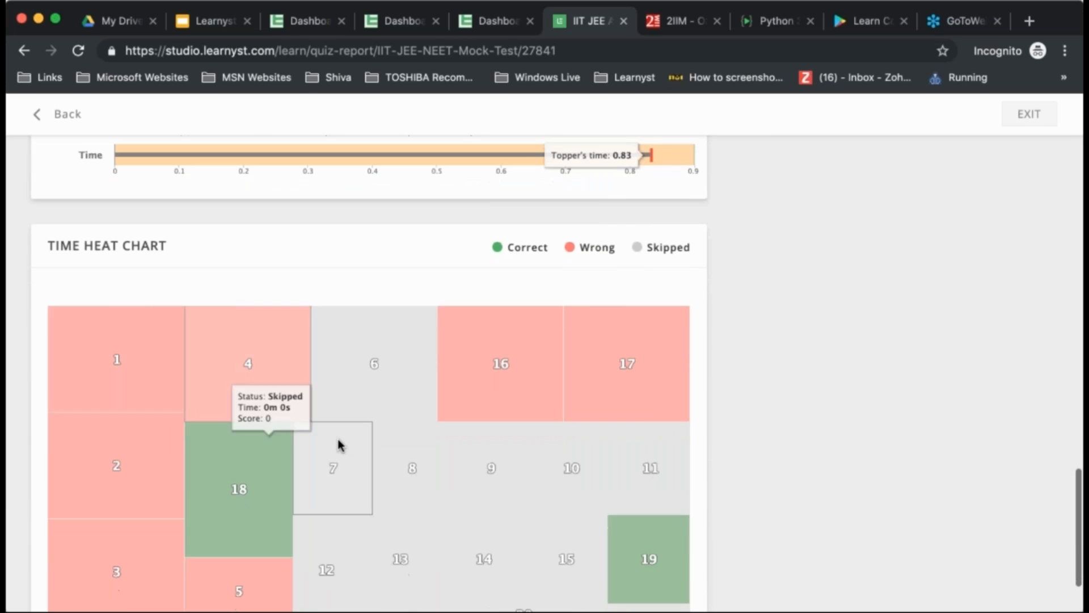
pyautogui.moveTo(277, 500)
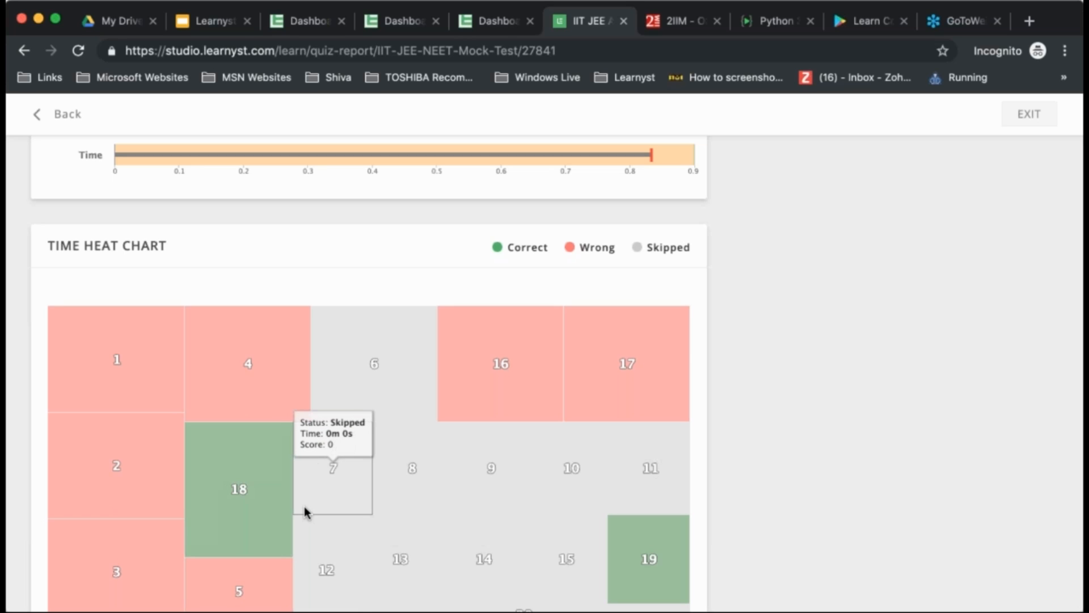
pyautogui.scroll(15, 304, 506)
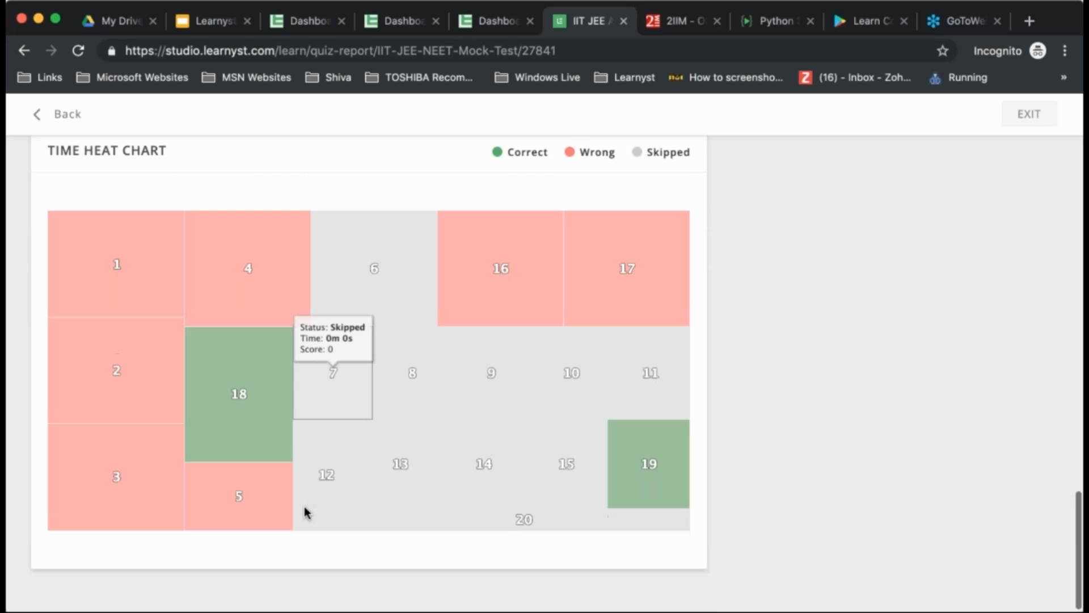
pyautogui.scroll(-8, 305, 506)
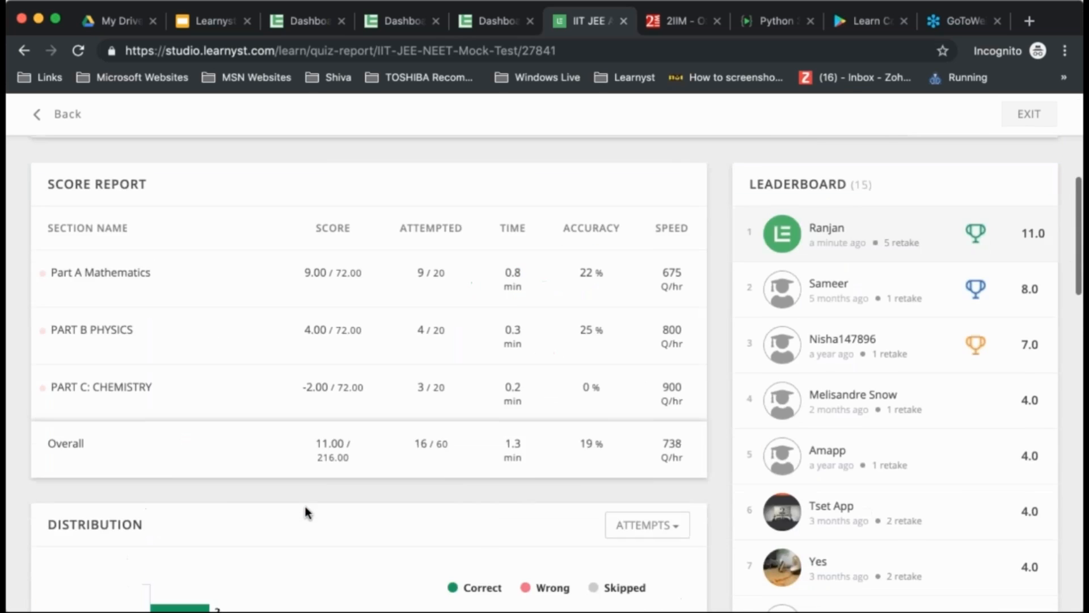
pyautogui.scroll(2, 863, 260)
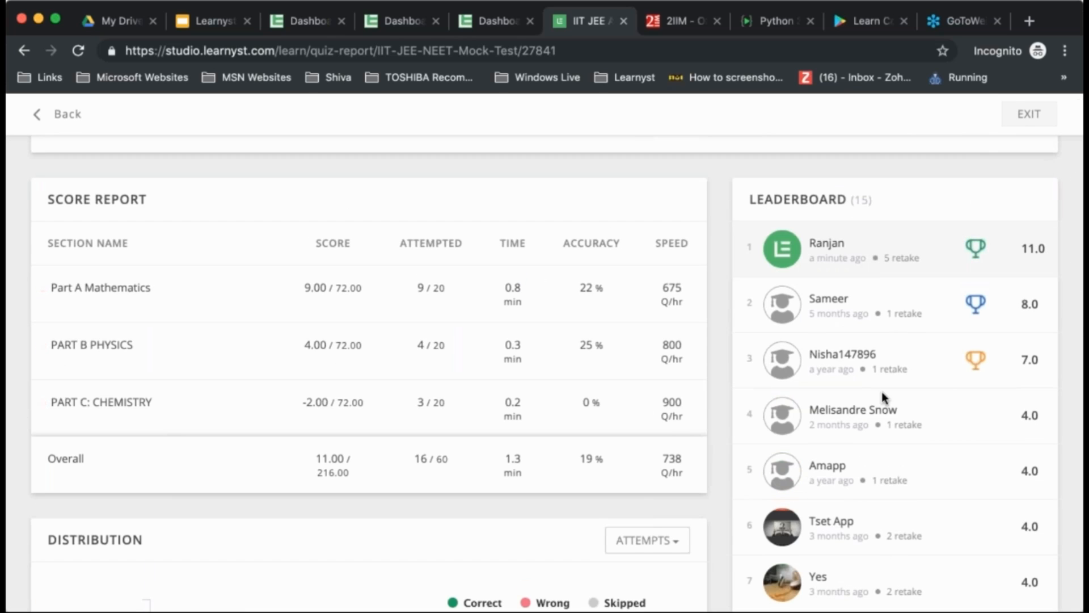
pyautogui.scroll(5, 882, 392)
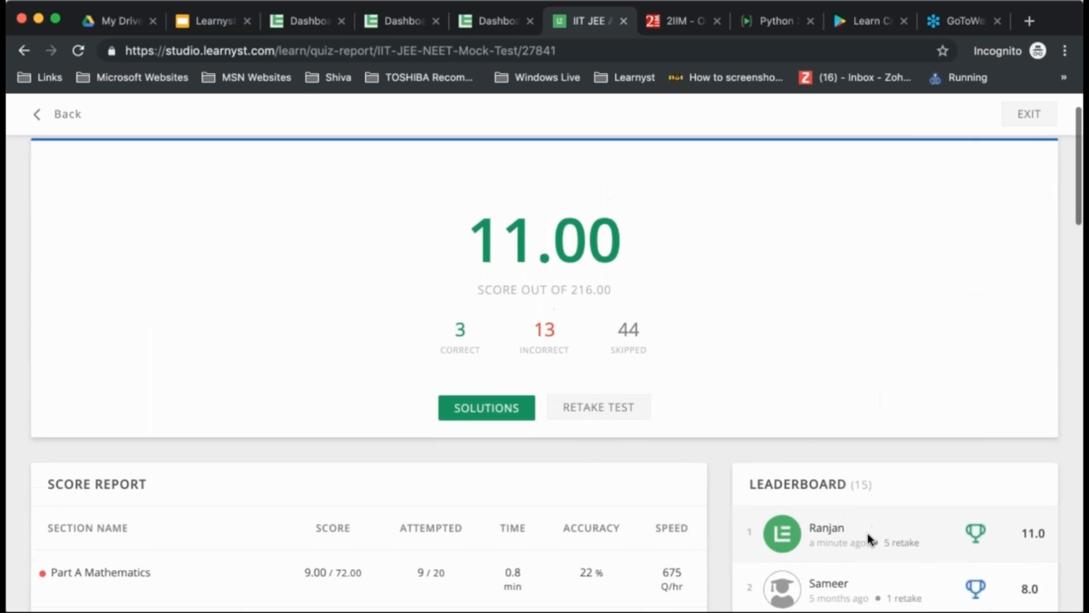
pyautogui.scroll(-7, 867, 539)
pyautogui.scroll(-1, 869, 539)
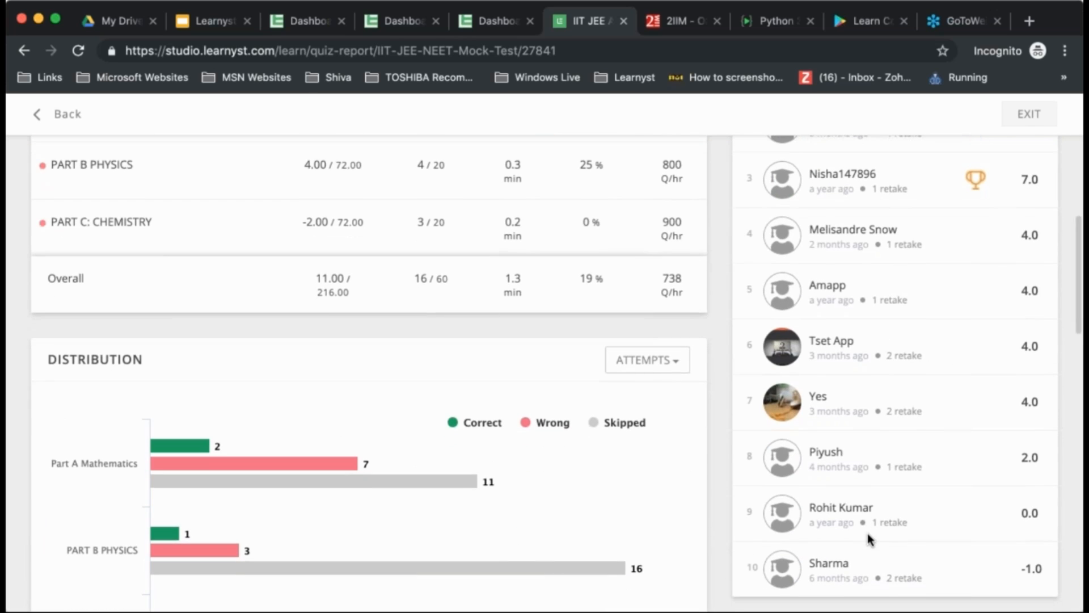
pyautogui.scroll(5, 867, 533)
pyautogui.scroll(4, 867, 533)
pyautogui.scroll(-2, 540, 426)
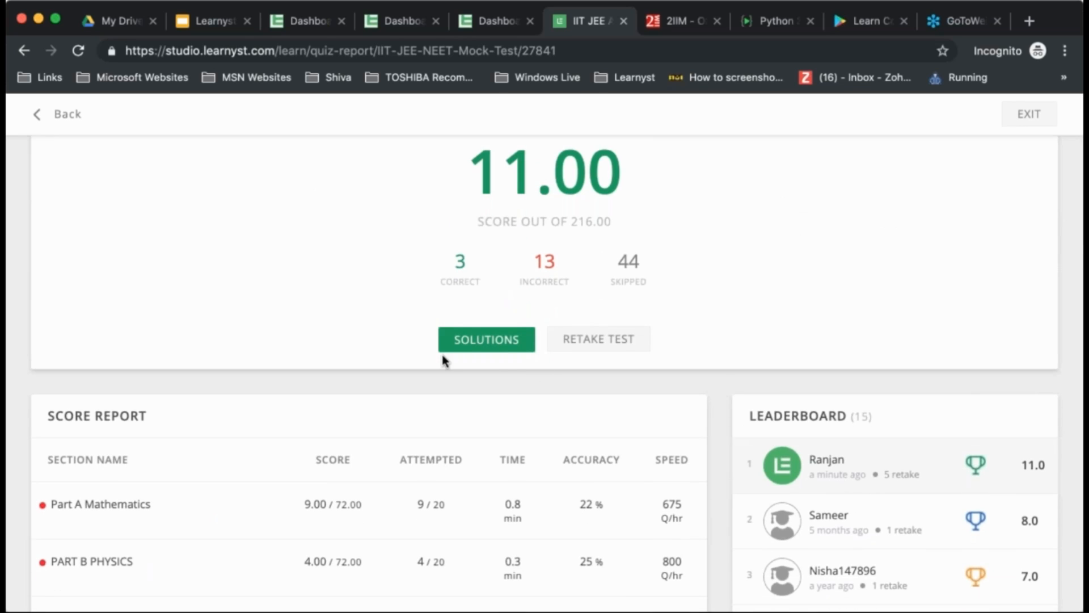
# - Open the mock test's solutions and review the Part A Mathematics answers and explanations for questions 1 and 9
pyautogui.click(508, 352)
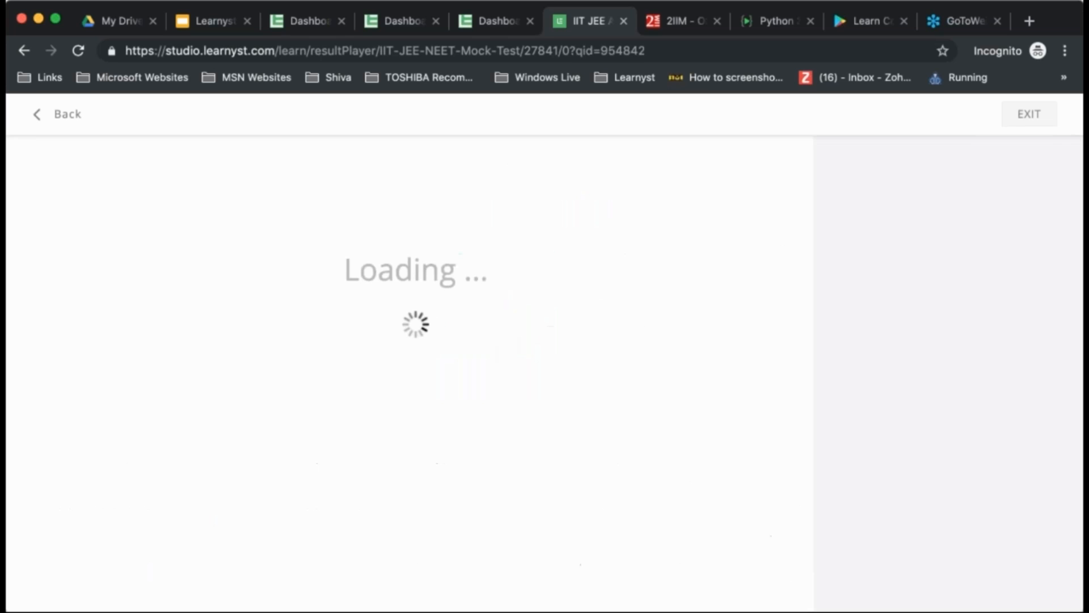
pyautogui.scroll(-1, 439, 439)
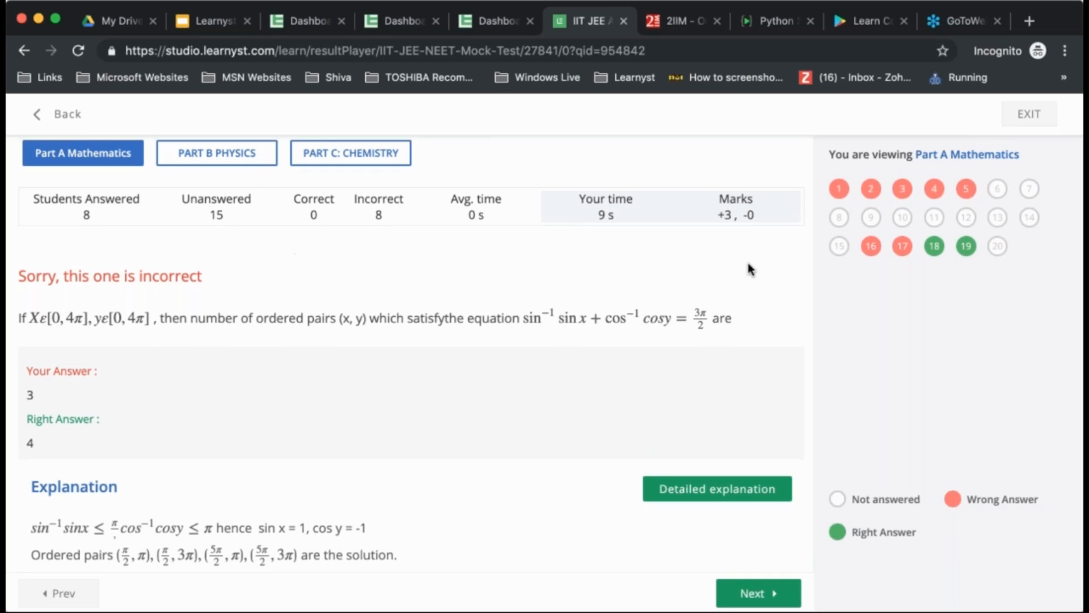
pyautogui.click(874, 218)
pyautogui.scroll(-5, 370, 455)
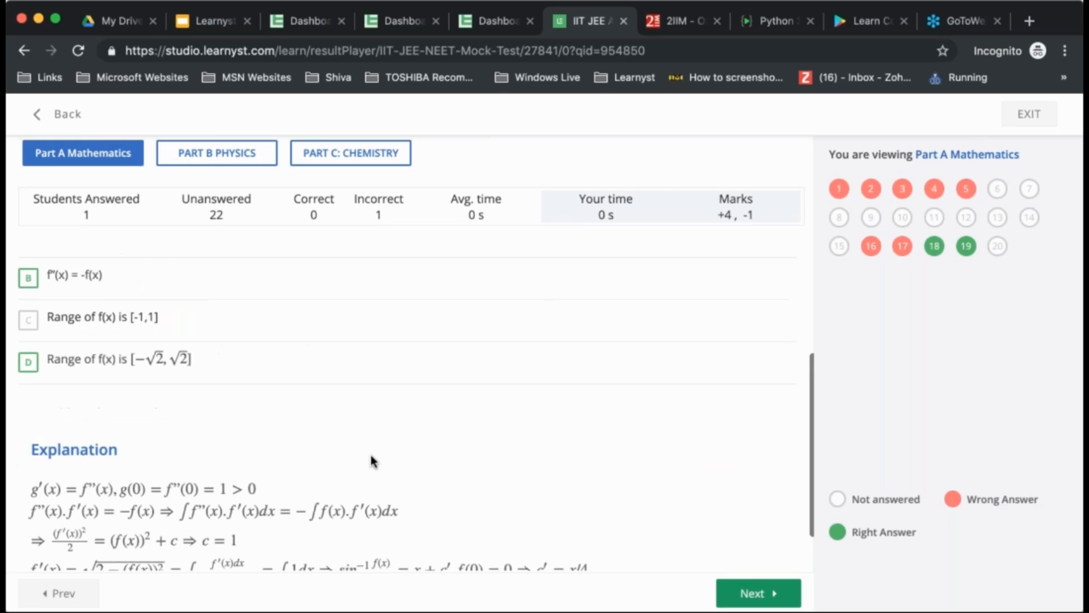
# - Review the solutions to Part B Physics question 1 and Part C Chemistry questions 1 and 2
pyautogui.click(238, 158)
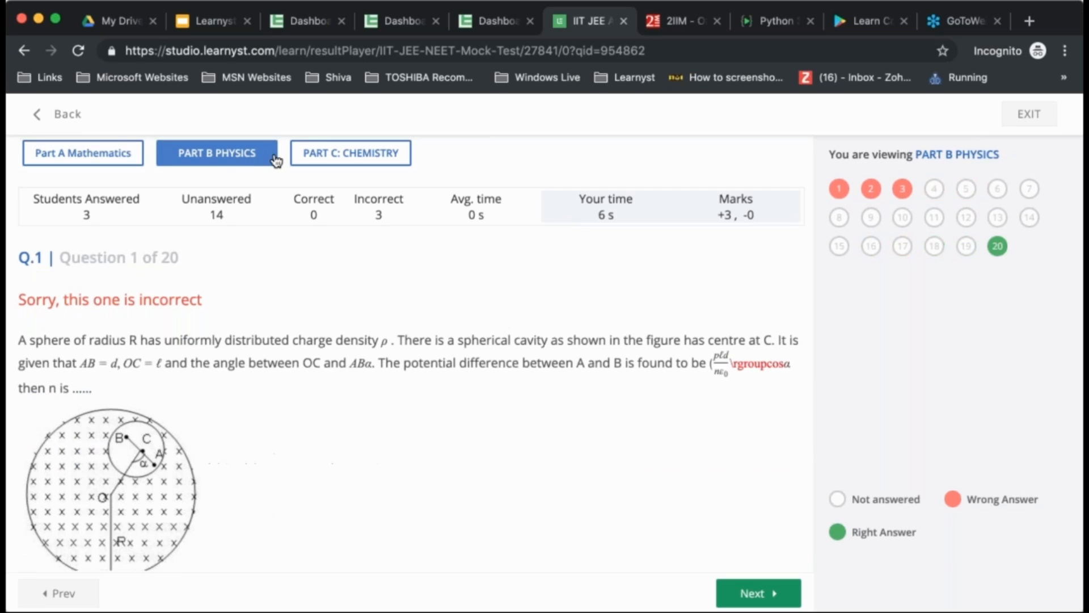
pyautogui.click(391, 164)
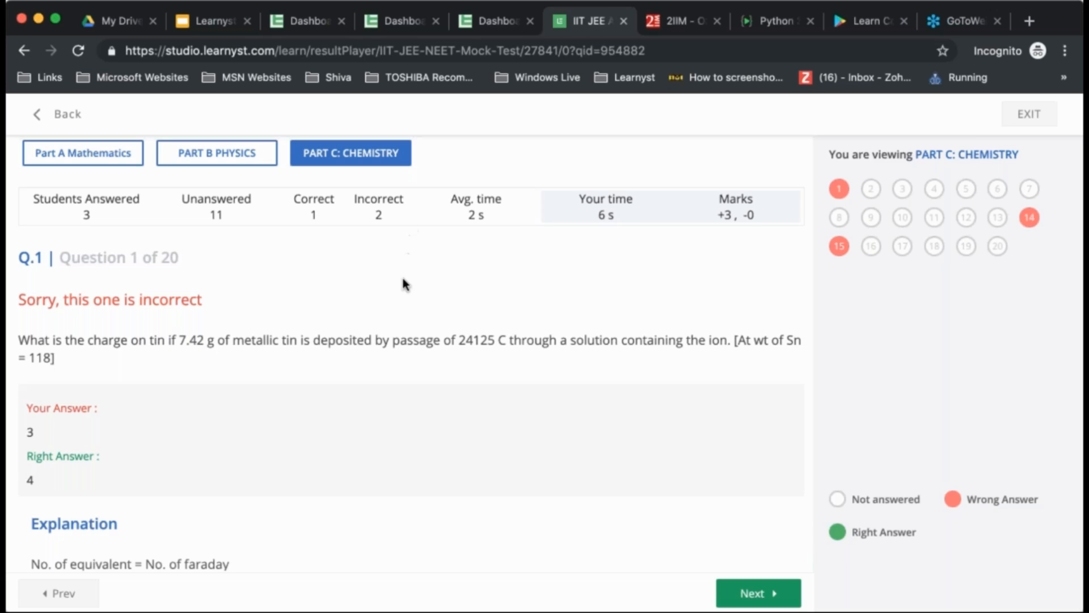
pyautogui.click(771, 596)
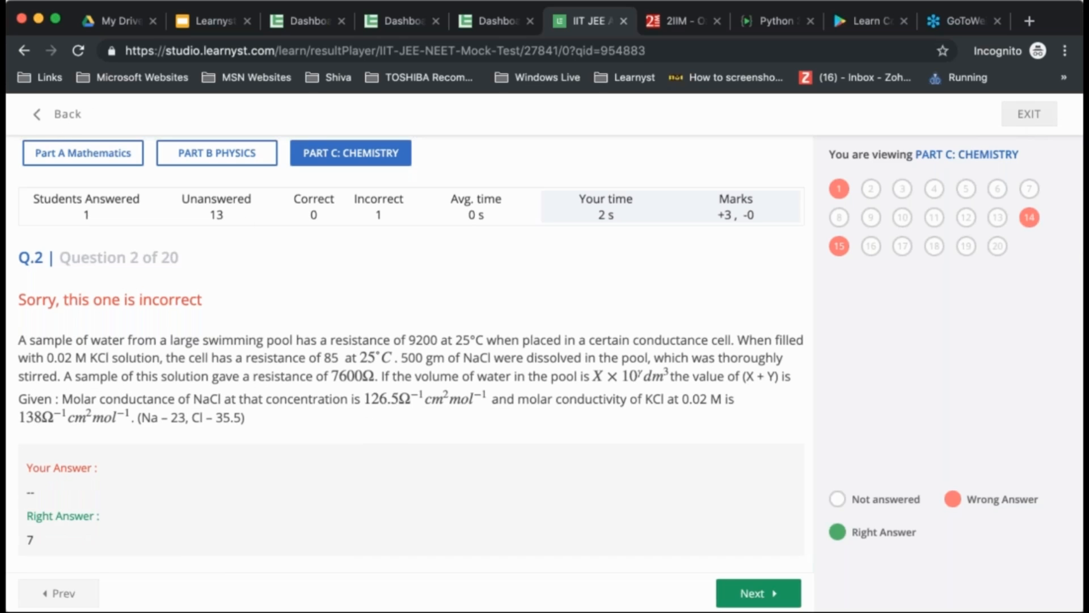
# - Exit the solutions and the test report, and return to the learner's home page with the course list
pyautogui.click(1029, 114)
pyautogui.click(692, 243)
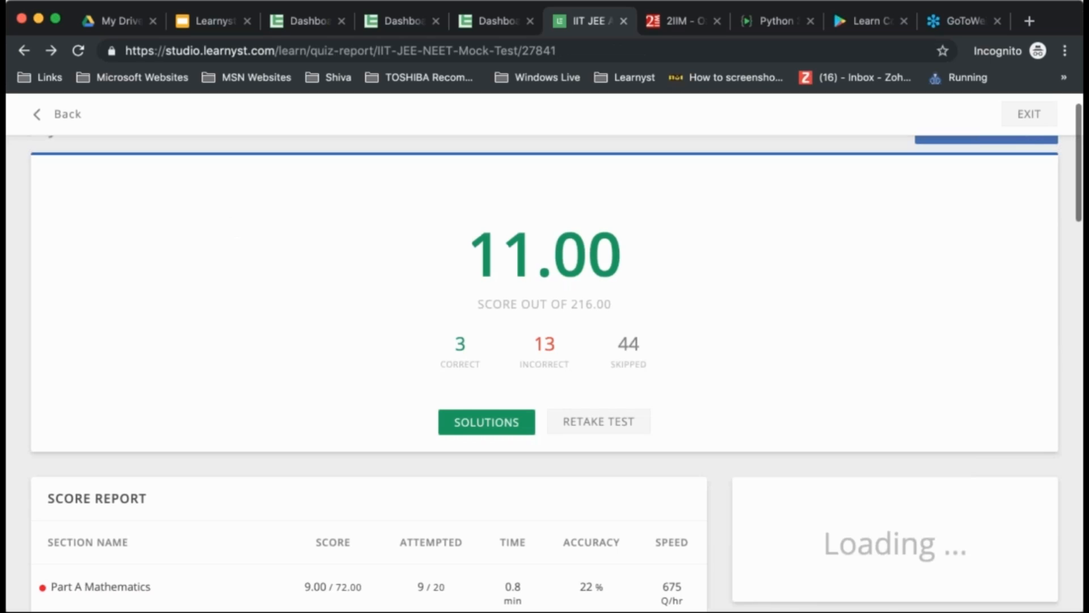
pyautogui.click(59, 114)
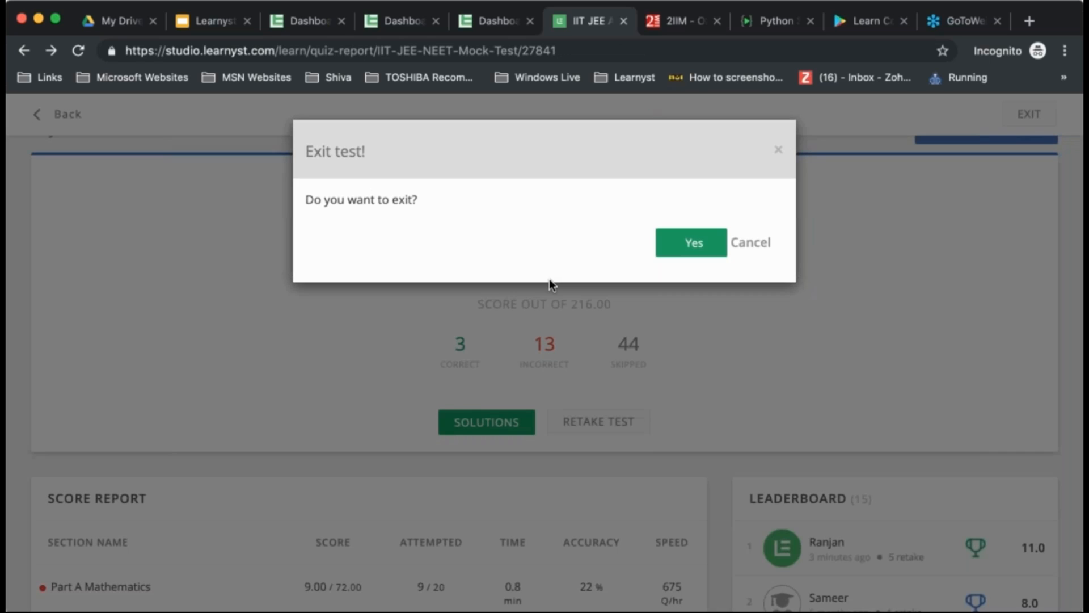
pyautogui.click(691, 244)
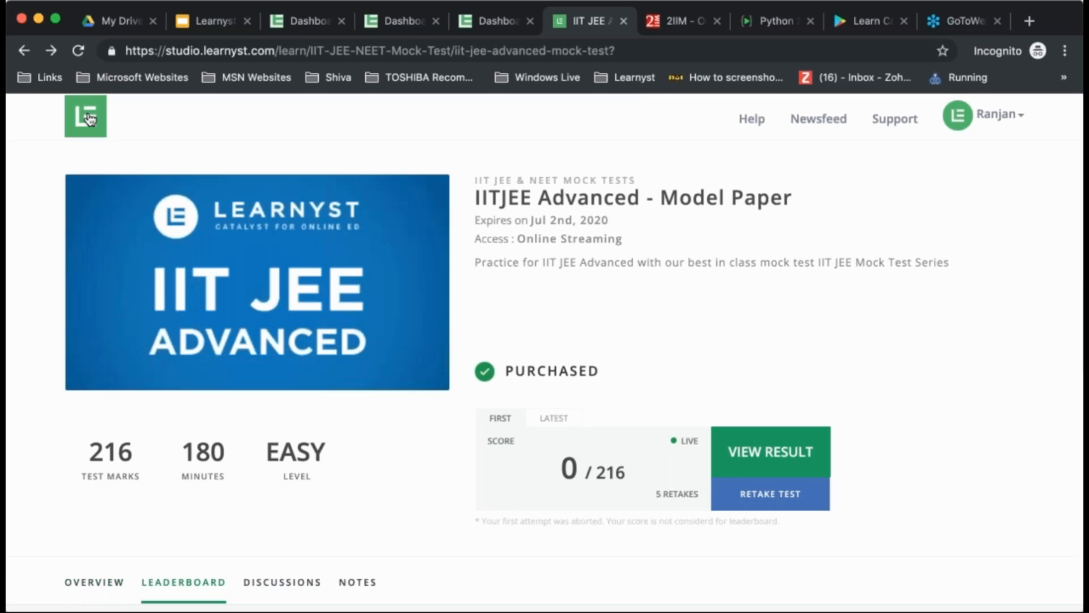
pyautogui.click(86, 117)
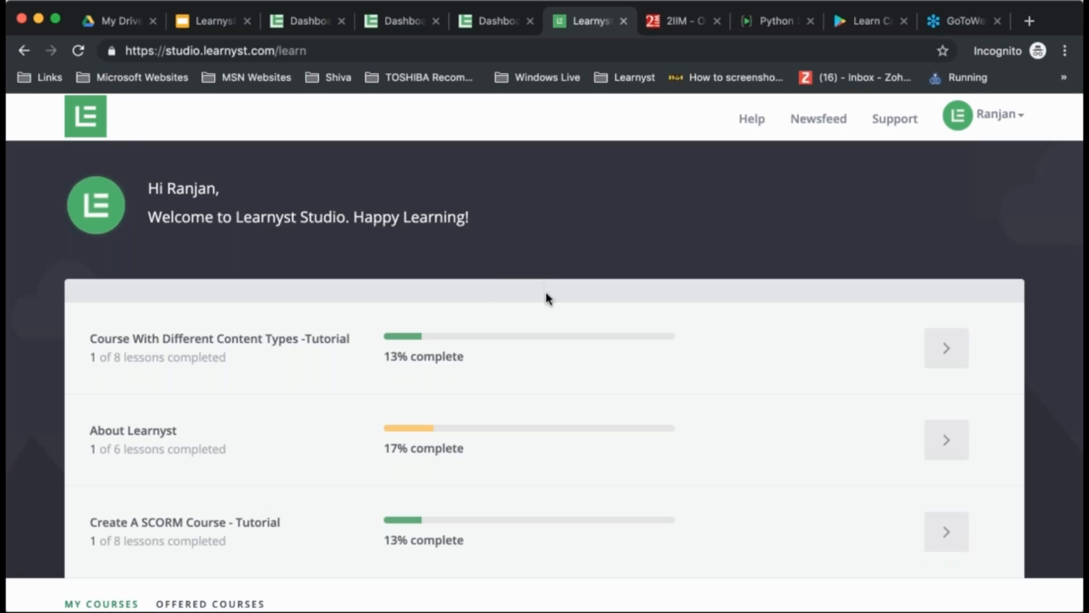